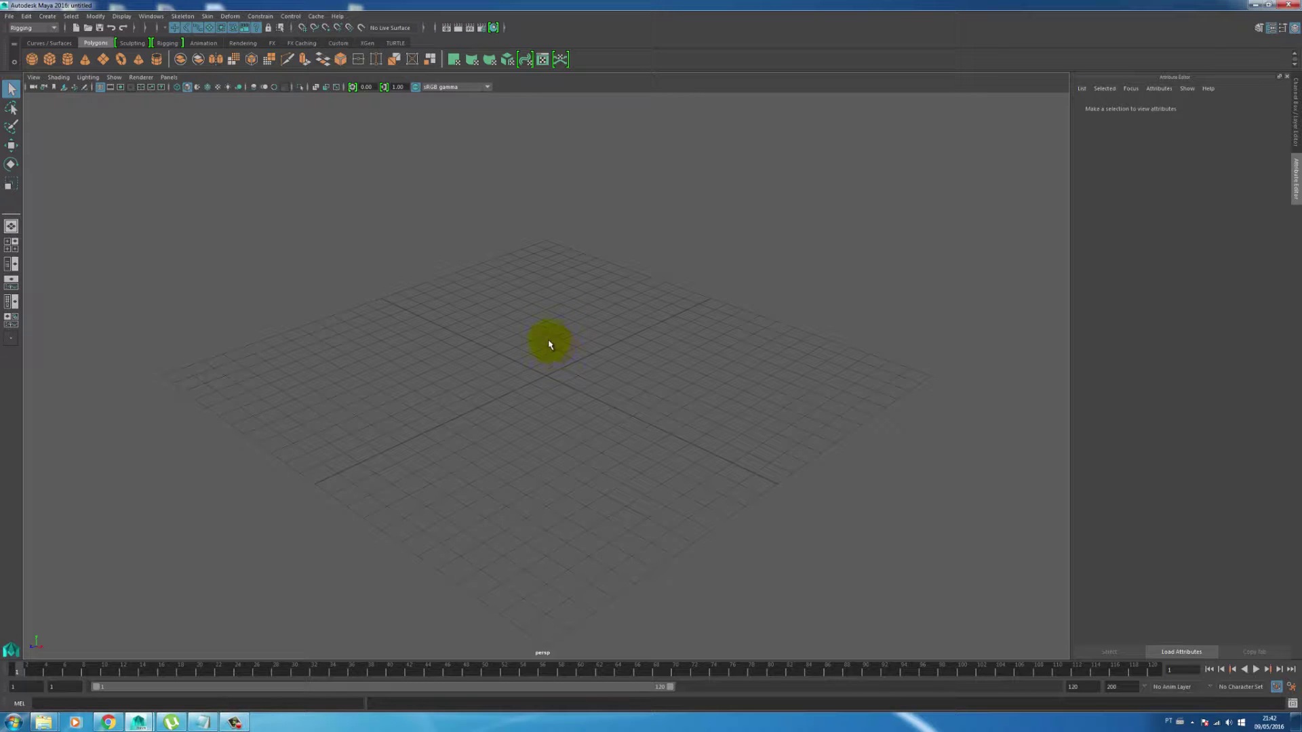
Step: Compare the four-view layout with the full perspective view, return to perspective and keep the current Windows colour scheme
key(space)
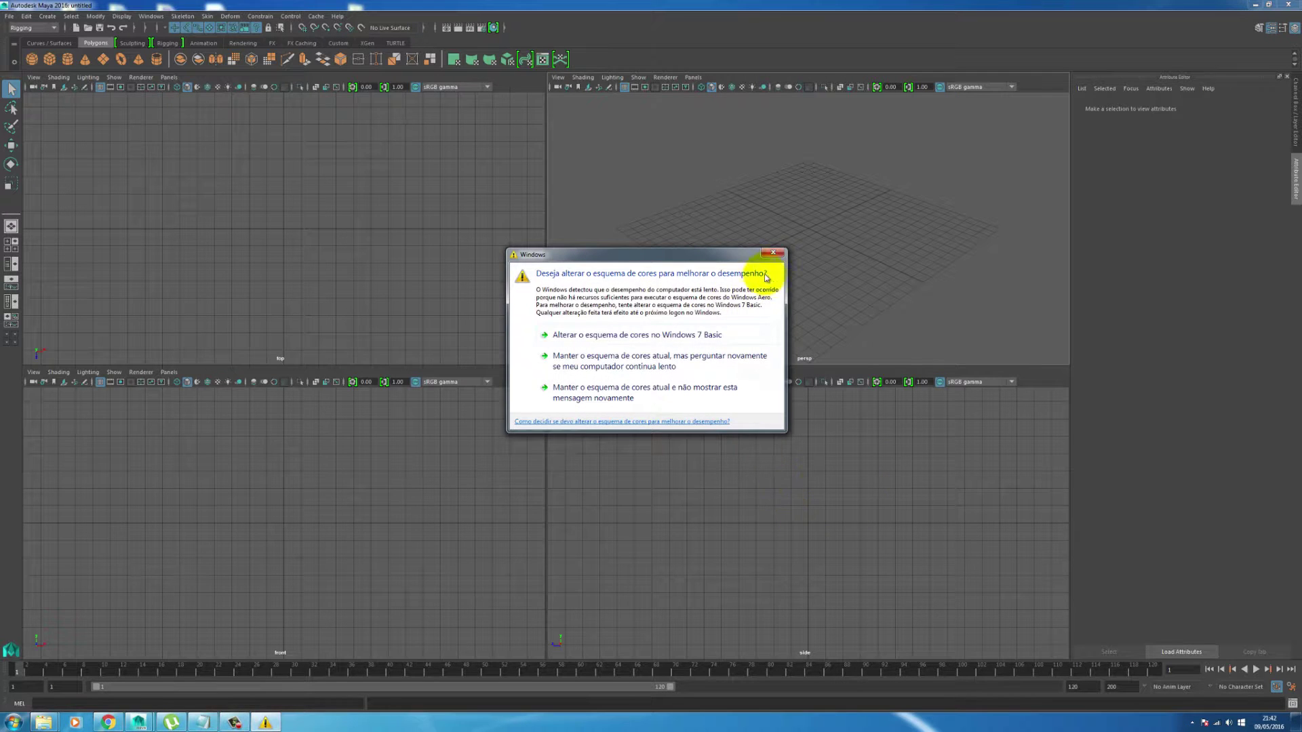
click(774, 255)
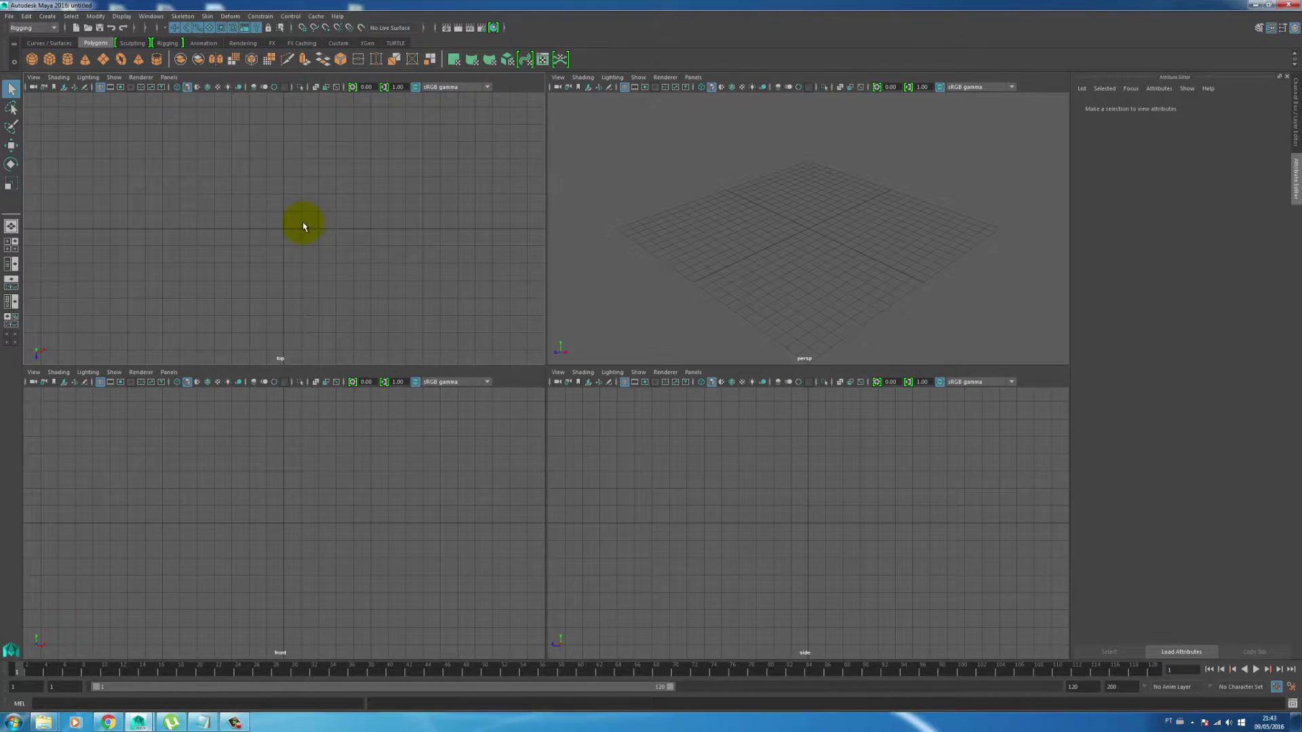
key(space)
key(space)
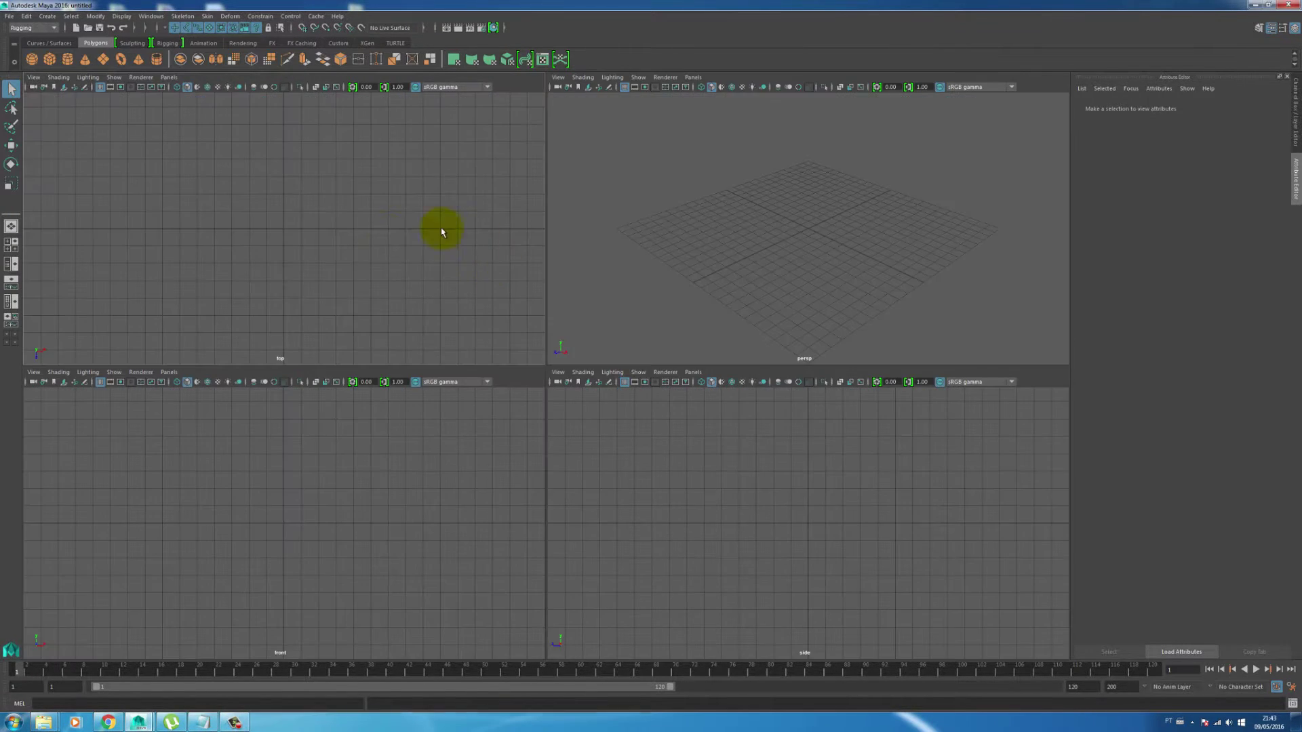
key(space)
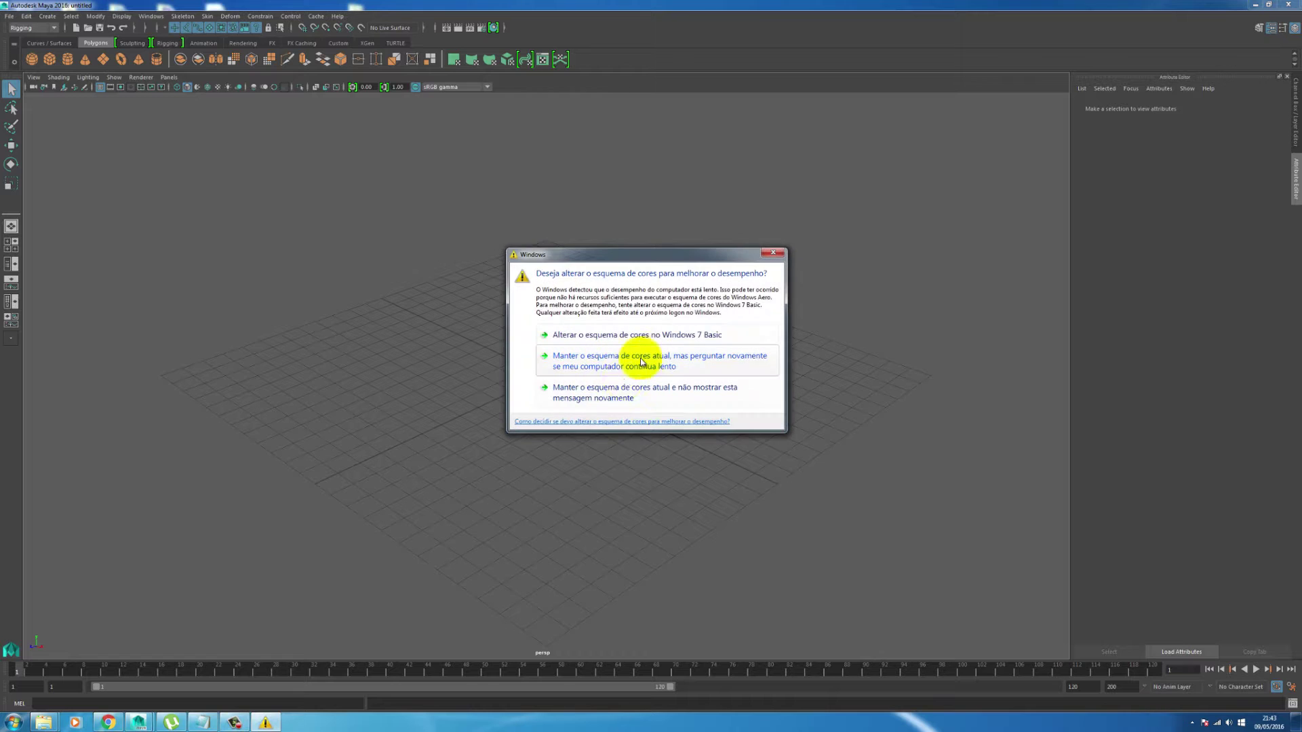
click(645, 364)
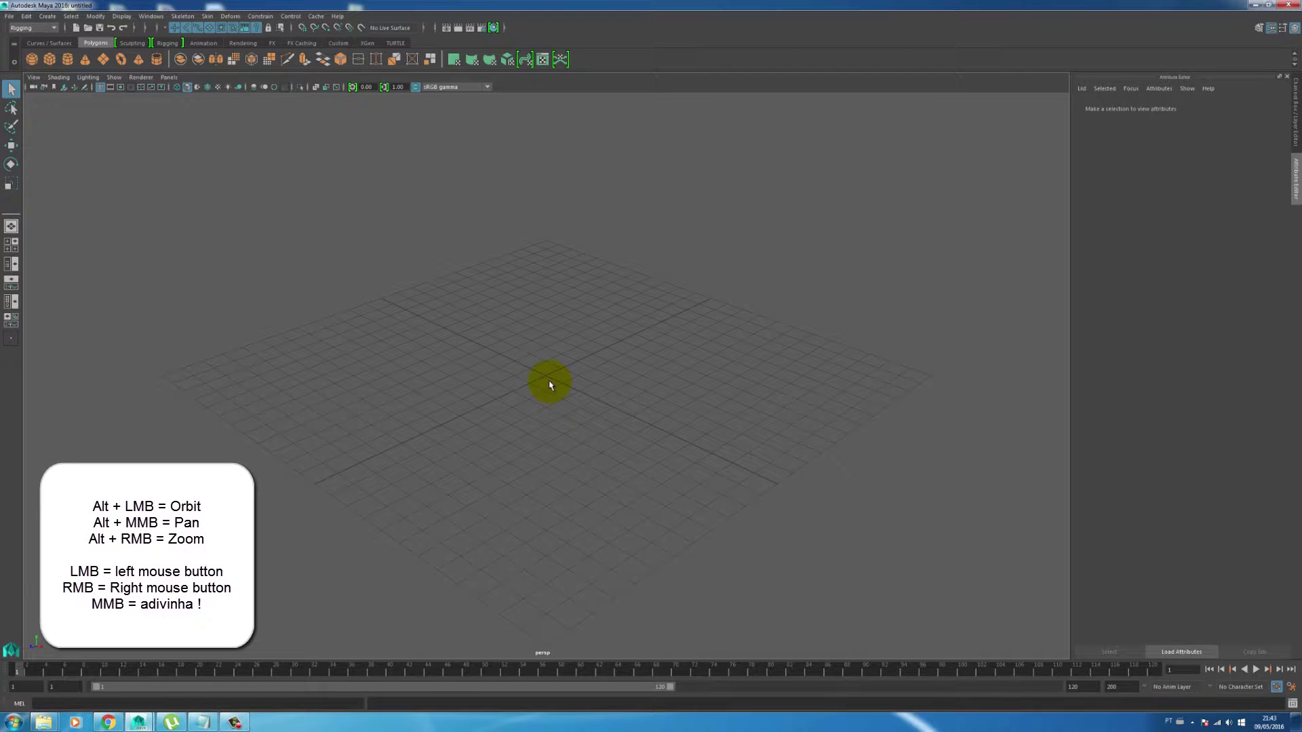
Step: Examine the perspective grid from several angles and distances by orbiting, panning and zooming the camera
mouse_move(535, 378)
alt+mouse_down()
mouse_move(509, 366)
mouse_move(598, 372)
mouse_move(541, 386)
alt+mouse_up()
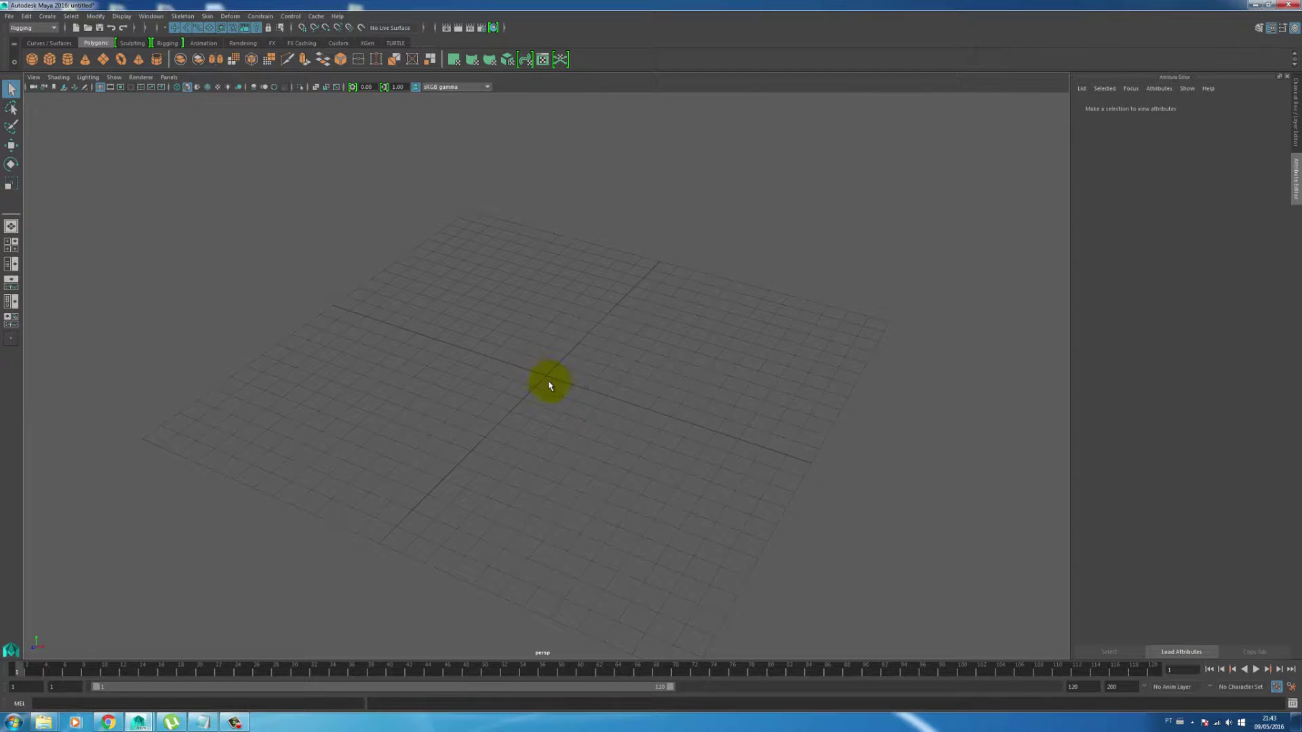
alt+drag(615, 411, 568, 392)
alt+drag(553, 370, 525, 371)
mouse_move(560, 371)
alt+mouse_down()
mouse_move(535, 381)
mouse_move(556, 385)
alt+mouse_up()
mouse_move(639, 377)
alt+mouse_down()
mouse_move(852, 395)
mouse_move(474, 398)
mouse_move(881, 392)
mouse_move(513, 383)
mouse_move(802, 389)
mouse_move(599, 386)
mouse_move(651, 397)
mouse_move(657, 384)
alt+mouse_up()
scroll(658, 384, up, 3)
alt+drag(657, 383, 575, 346)
alt+middle_drag(448, 361, 523, 354)
alt+drag(533, 344, 545, 350)
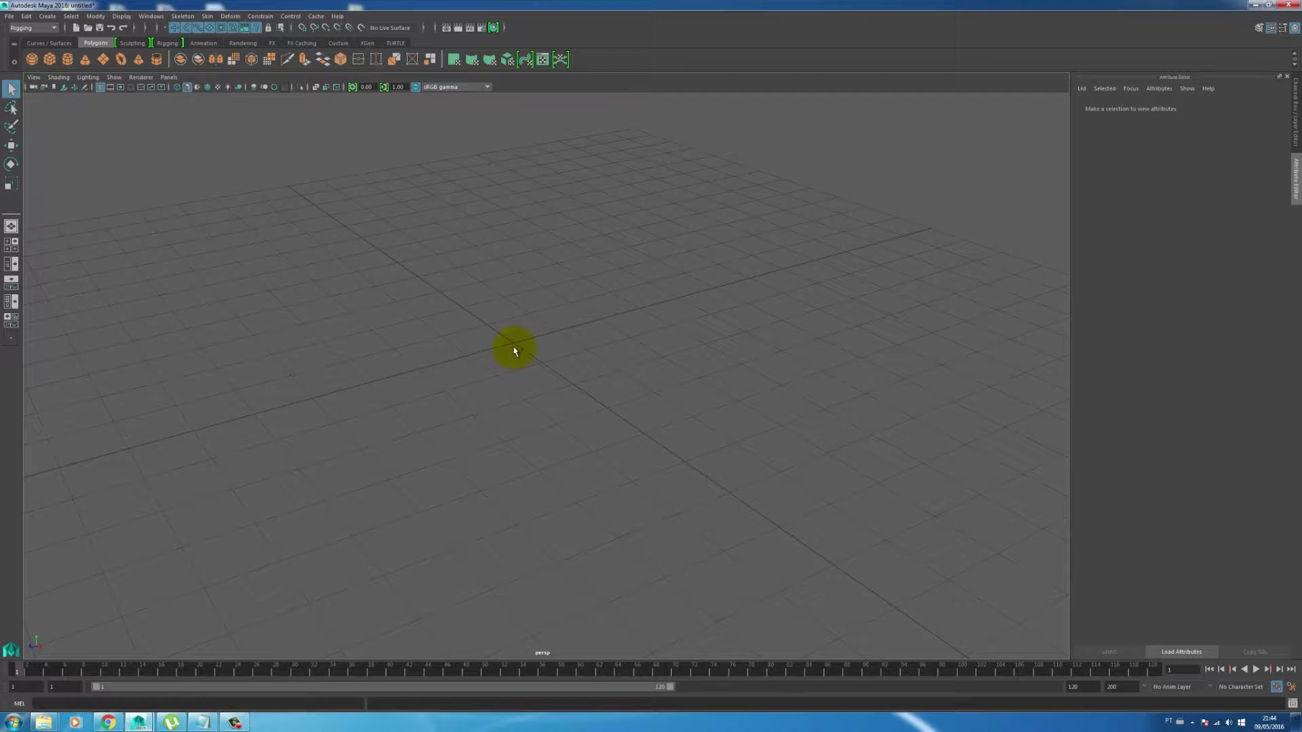
alt+right_drag(518, 346, 561, 378)
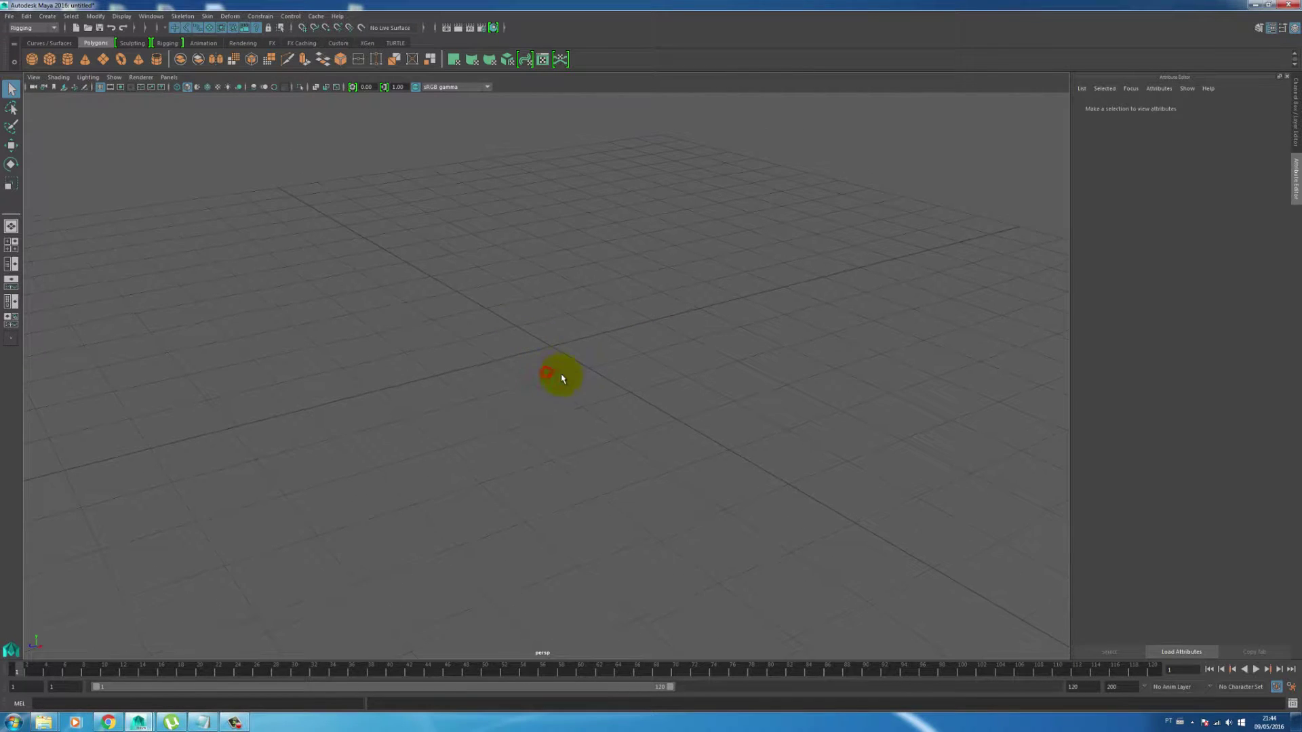
mouse_move(566, 354)
alt+mouse_down()
mouse_move(514, 348)
mouse_move(602, 352)
mouse_move(538, 364)
mouse_move(575, 362)
alt+mouse_up()
alt+middle_drag(561, 347, 516, 356)
alt+drag(550, 375, 541, 419)
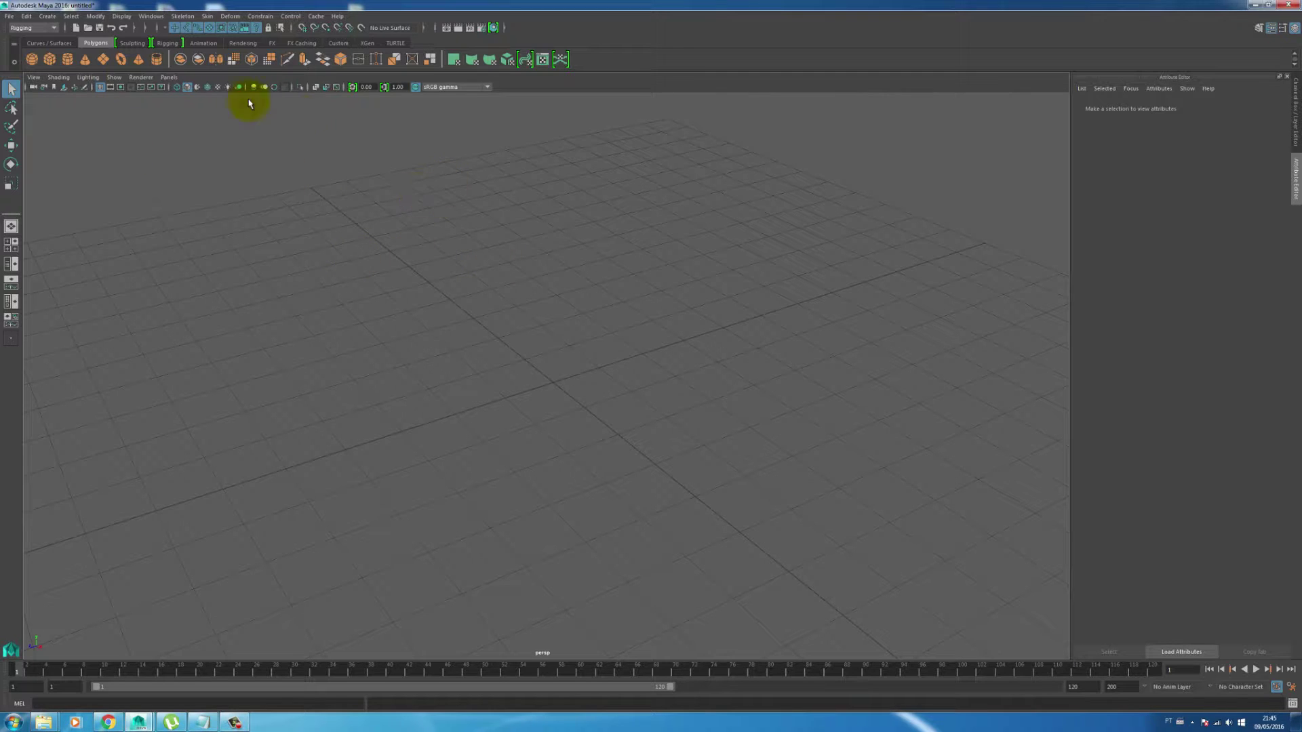
Step: Review the interface-element visibility options and the Curves / Surfaces, Sculpting and Rigging shelves, ending on the Polygons shelf
click(3, 53)
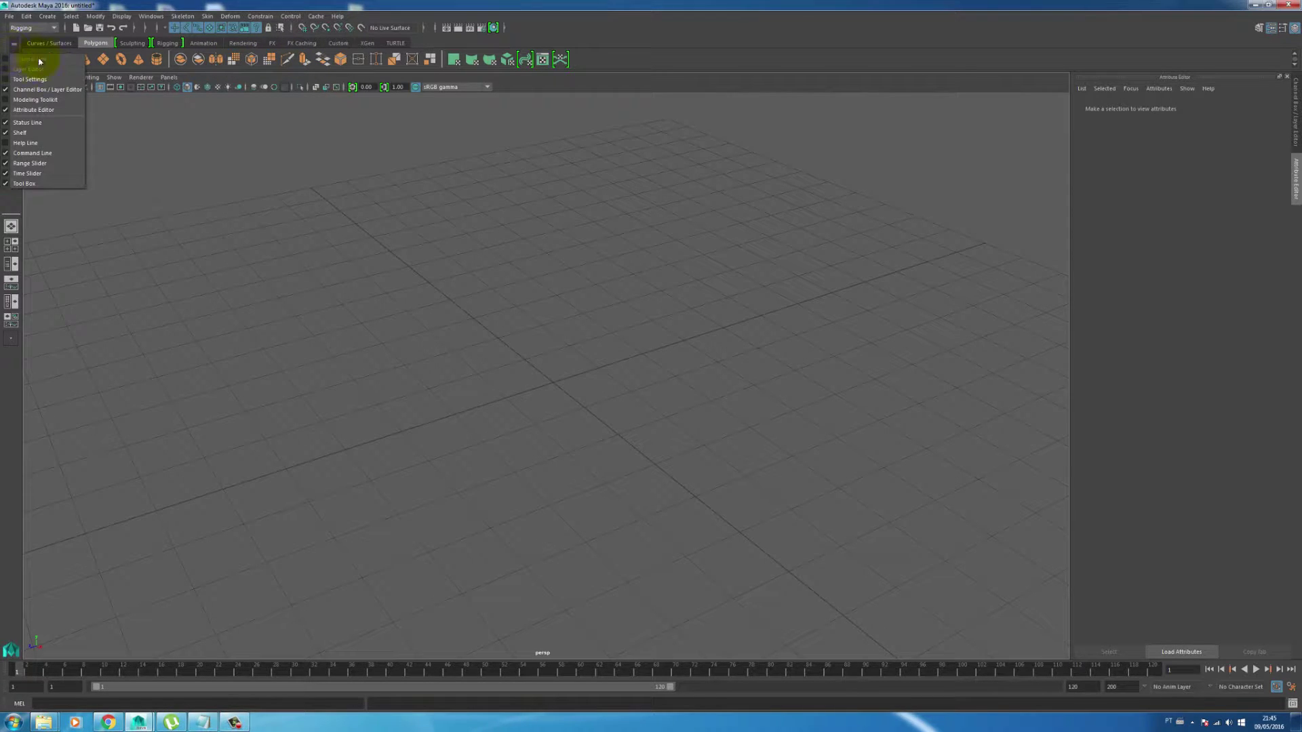
click(147, 134)
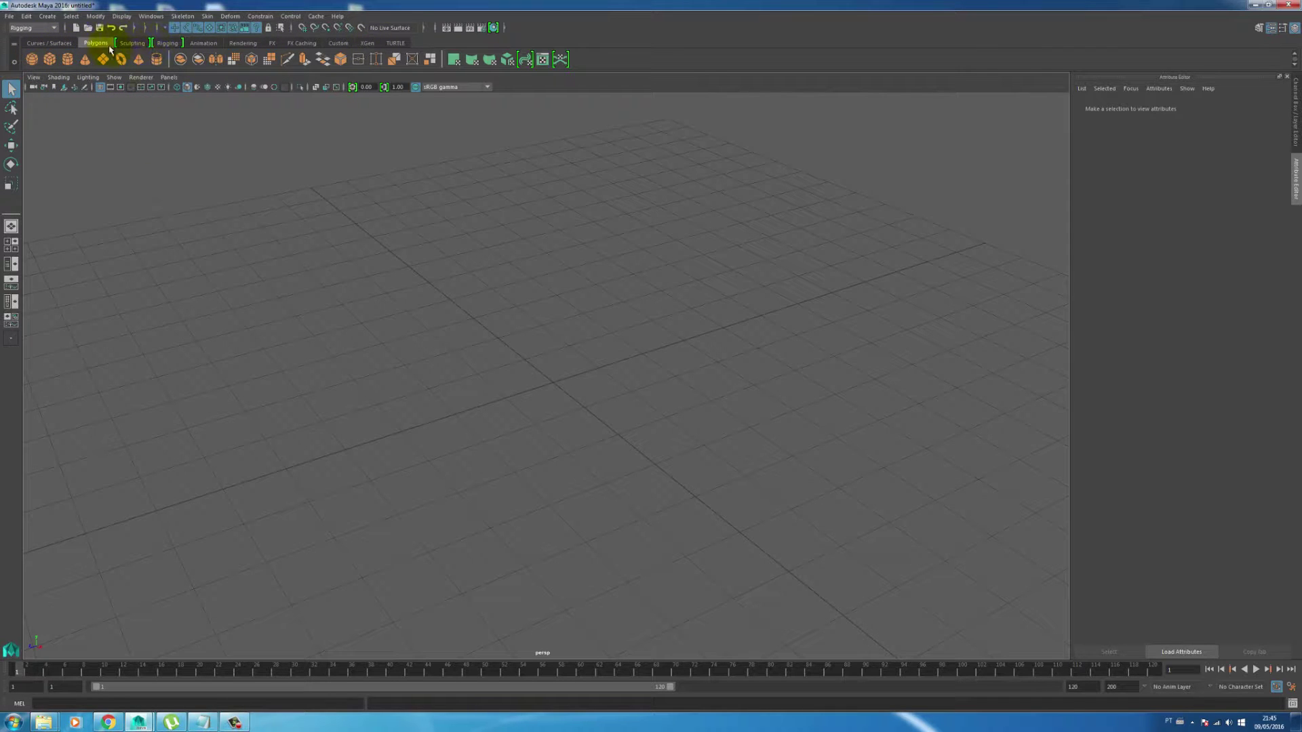
click(60, 44)
click(90, 43)
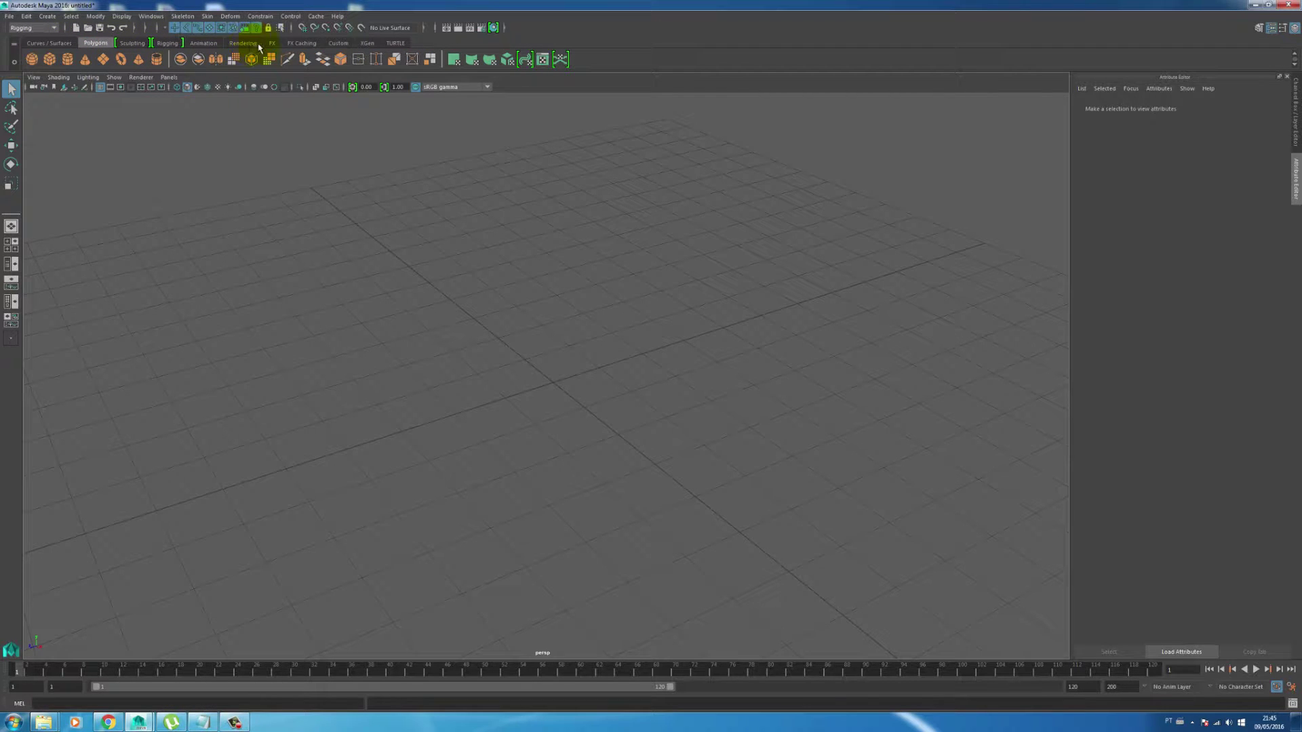
click(134, 44)
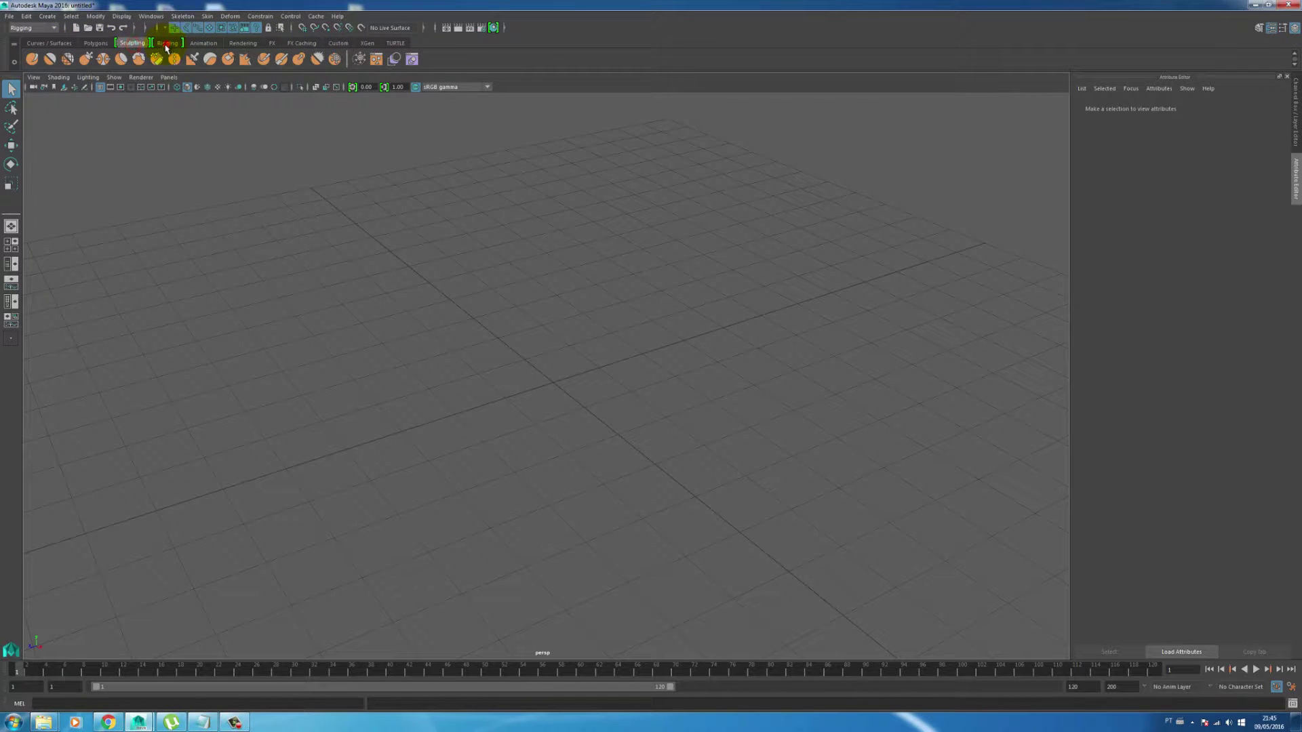
click(166, 45)
click(95, 44)
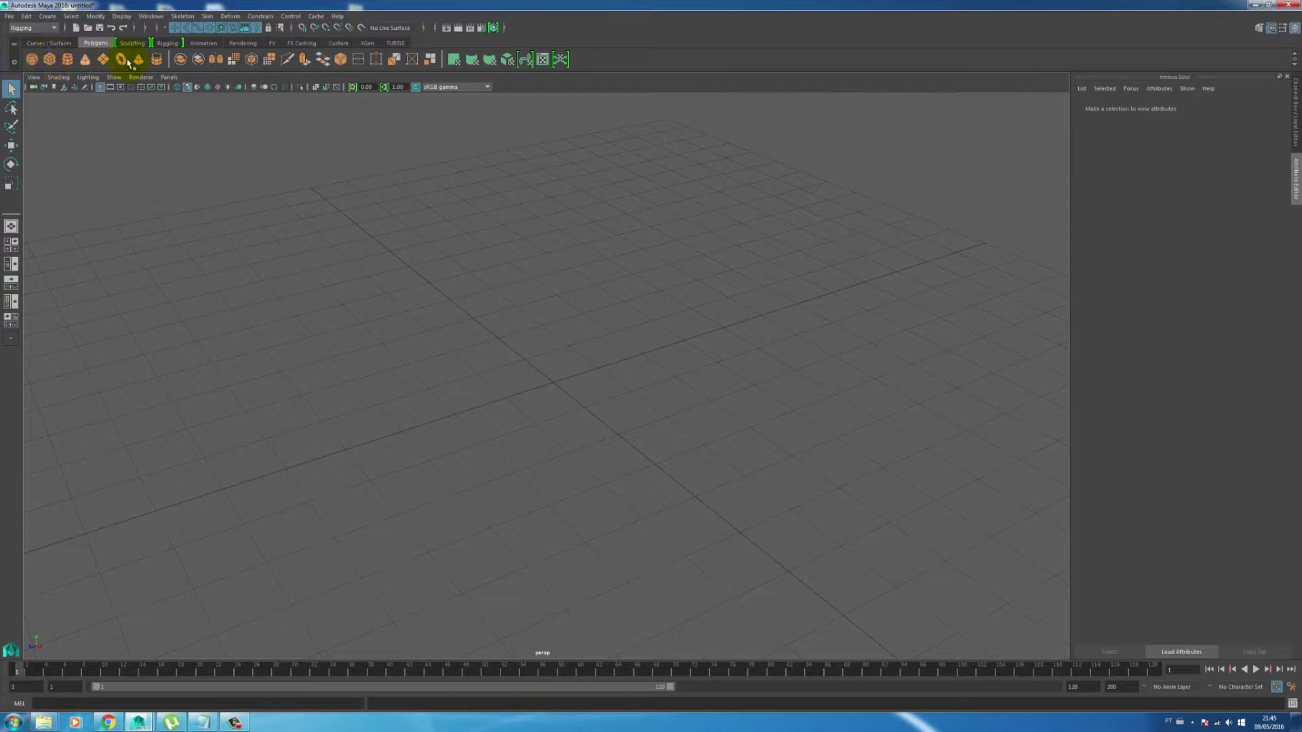
Step: Review the primitive types and the polygon sphere creation options, and close the options without creating a sphere
click(49, 17)
mouse_move(86, 47)
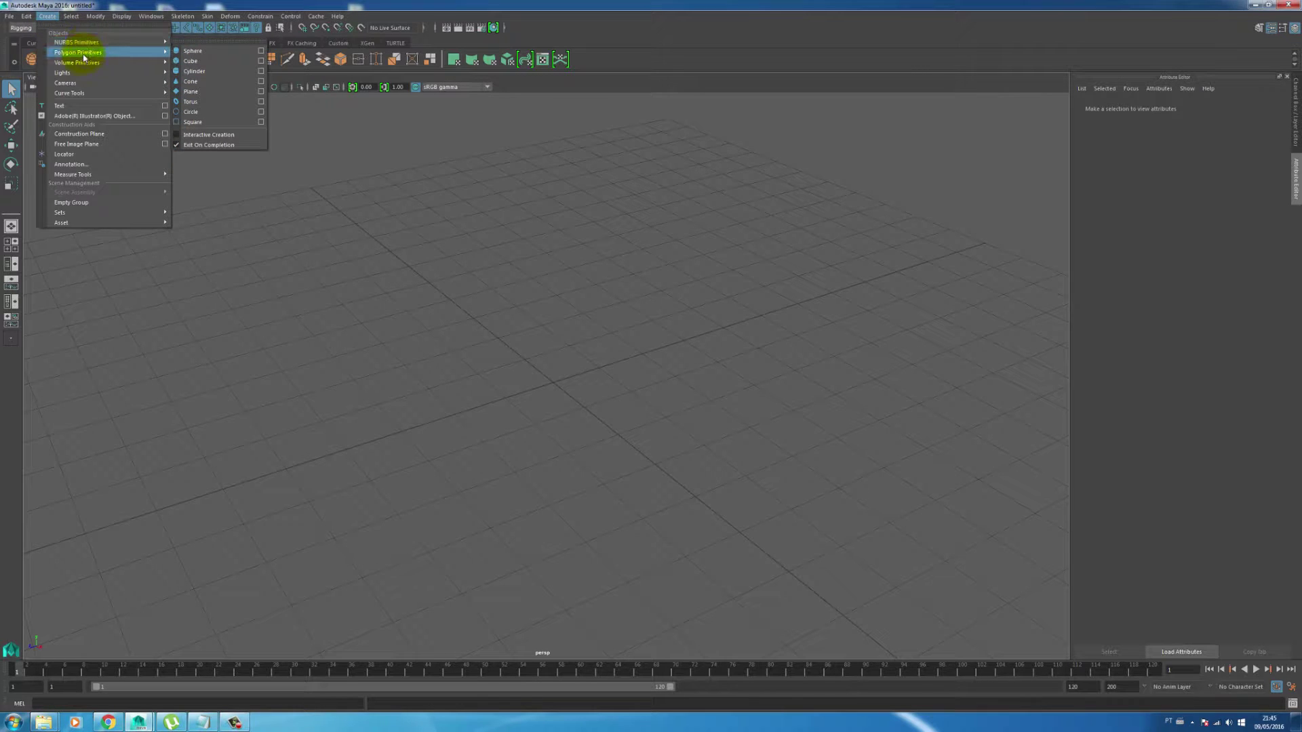
mouse_move(88, 94)
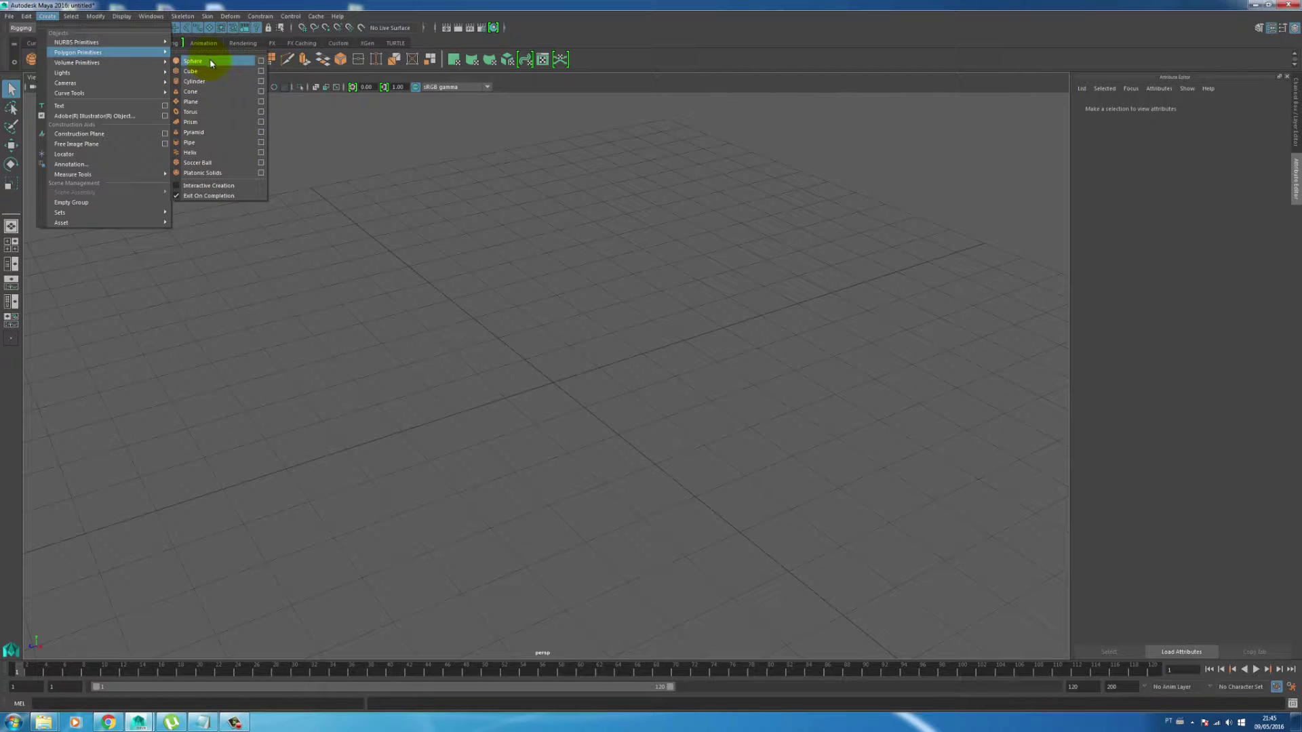
click(262, 61)
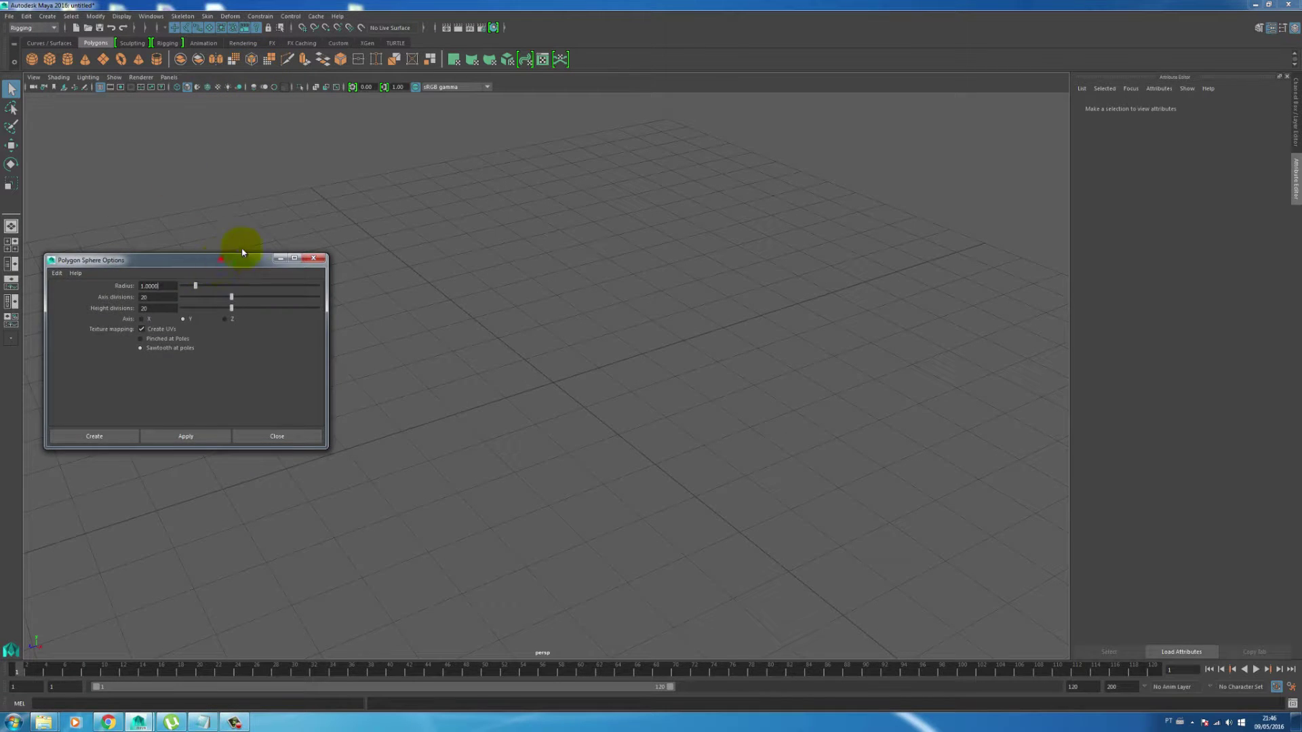
drag(243, 252, 304, 188)
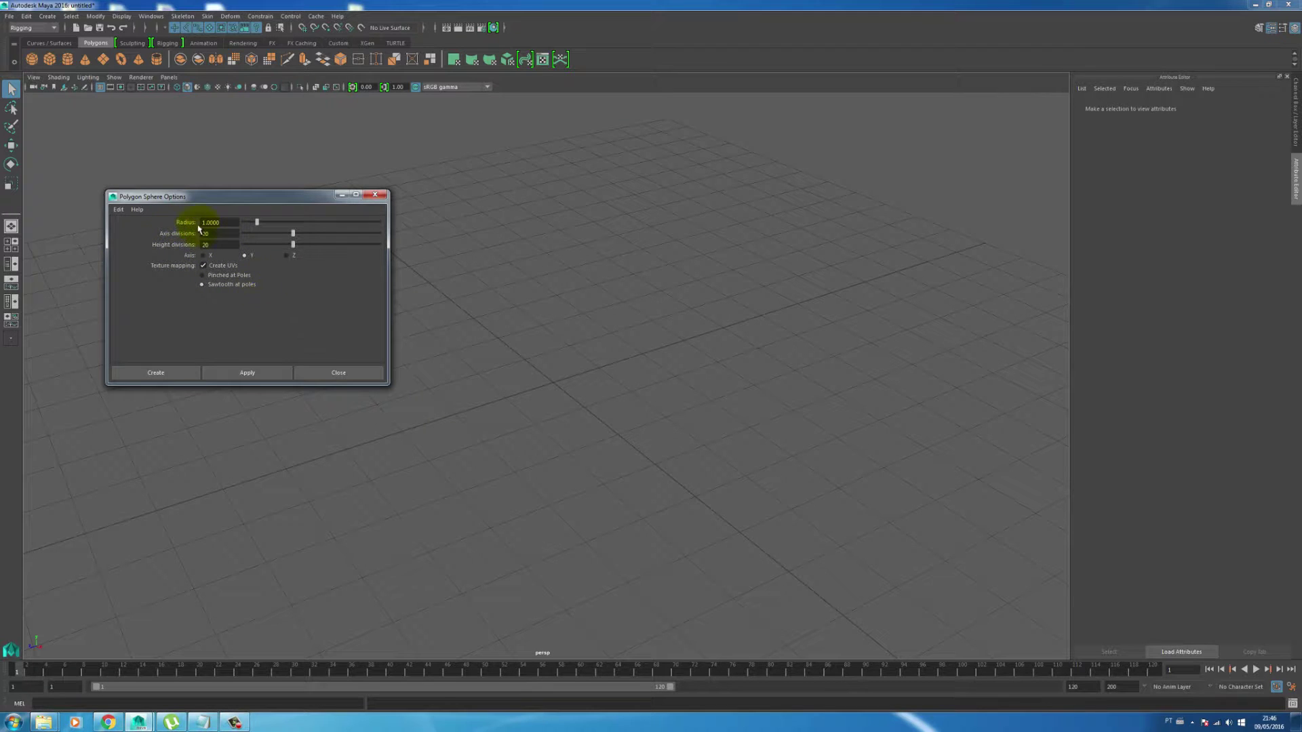
click(344, 373)
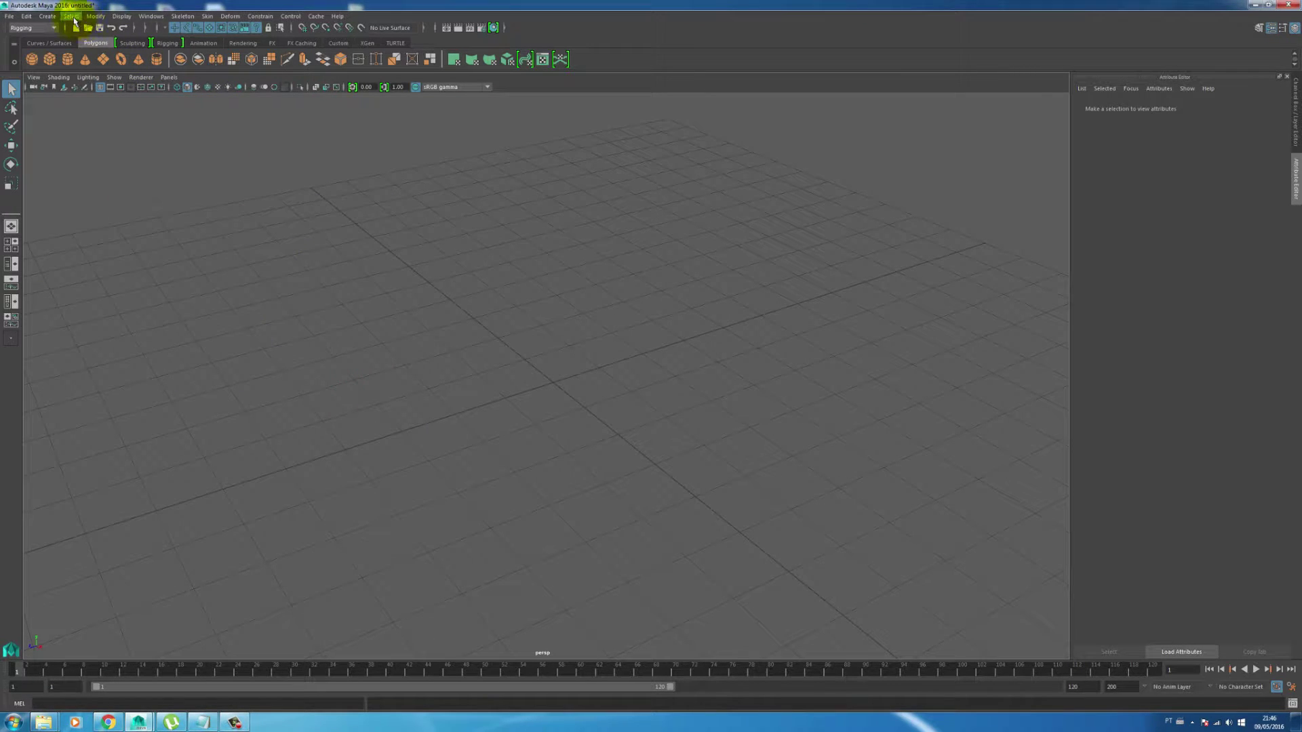
Step: Enable Interactive Creation for polygon primitives and draw a polygon sphere near the far-left part of the grid
click(47, 16)
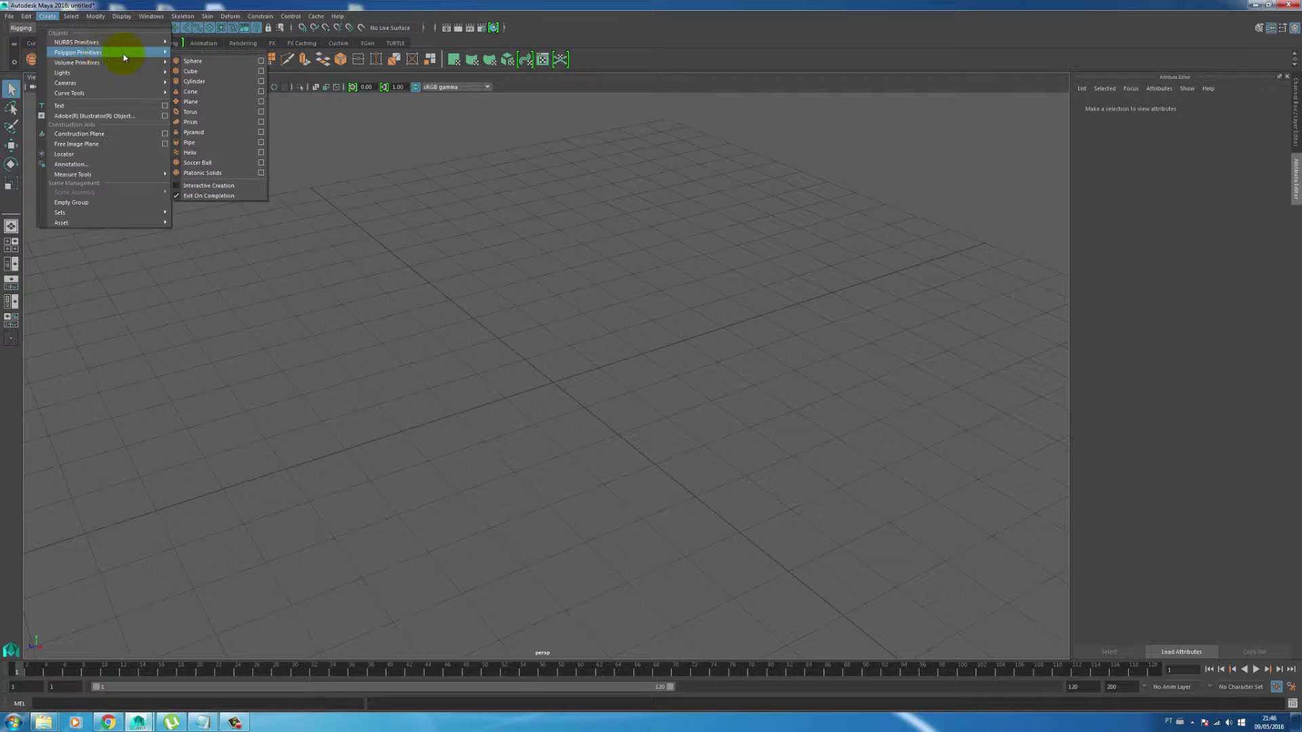
click(180, 187)
click(48, 16)
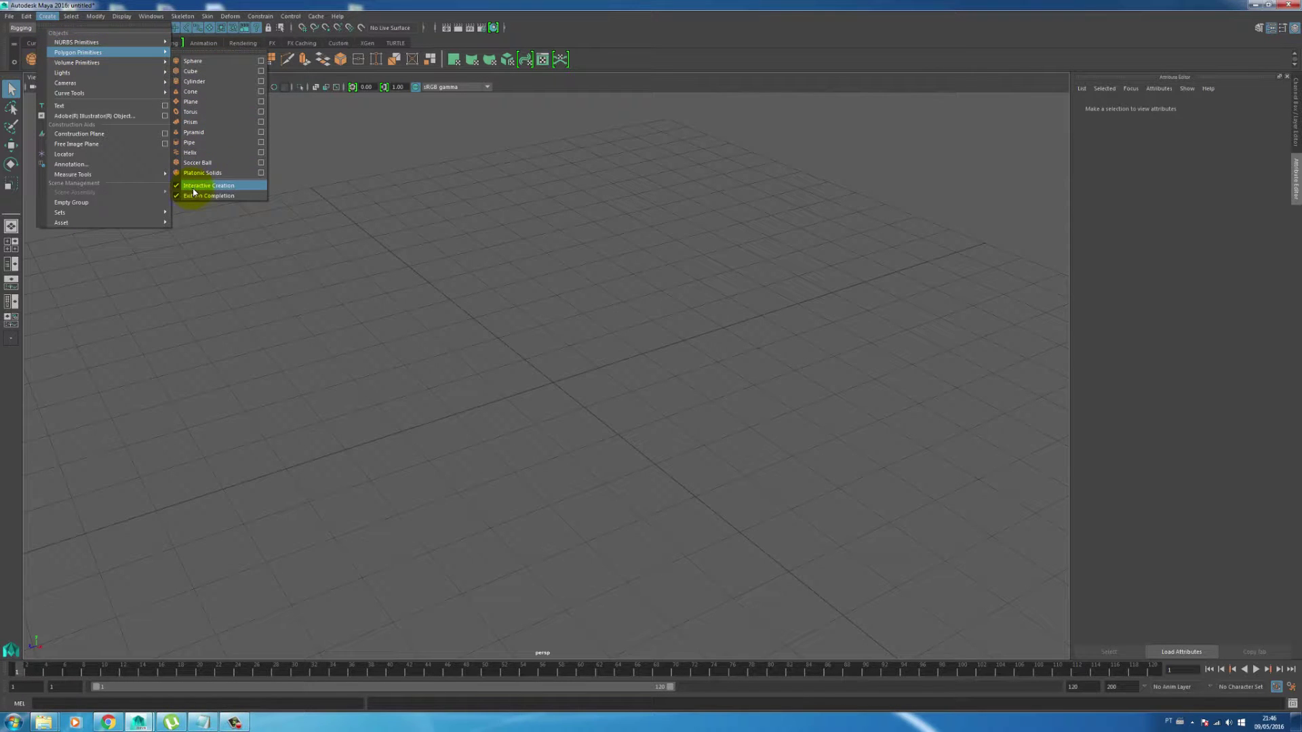
click(192, 61)
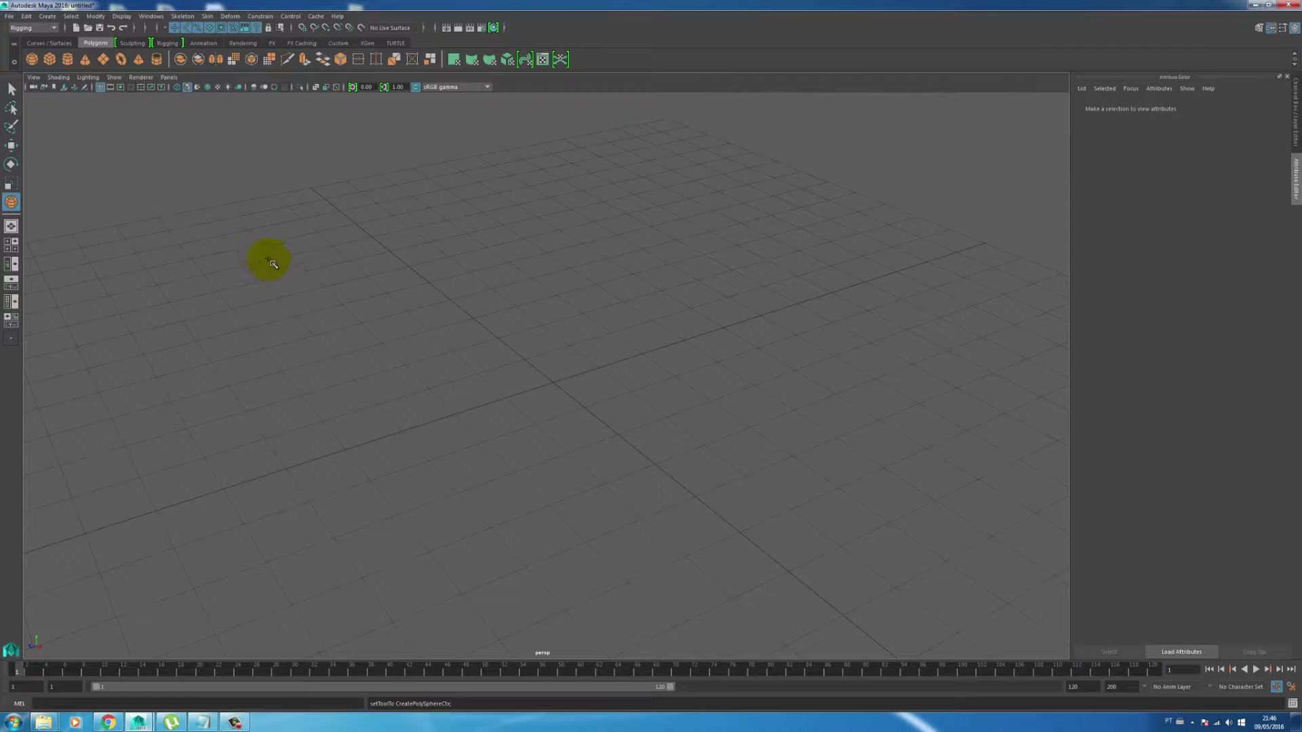
drag(268, 255, 330, 284)
drag(320, 236, 265, 325)
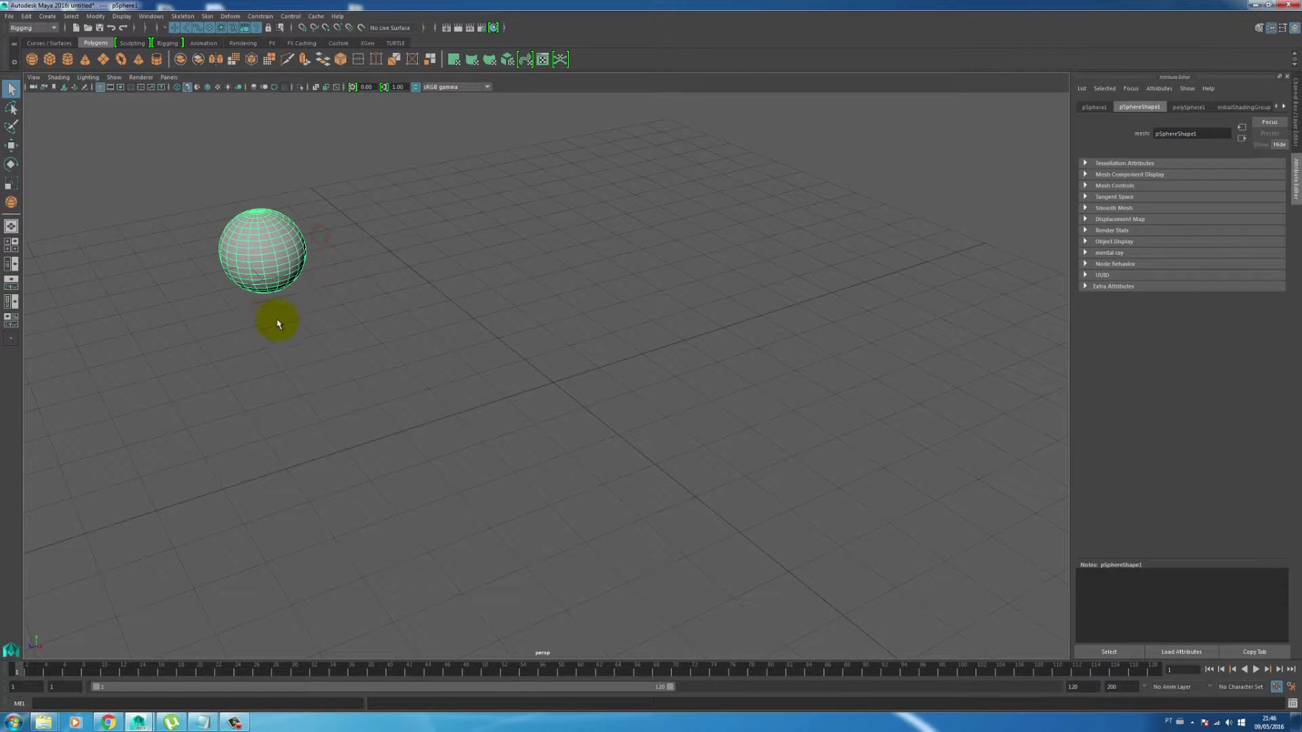
Step: Draw a polygon cube interactively to the right of the sphere, setting its rectangular base and its height
click(48, 15)
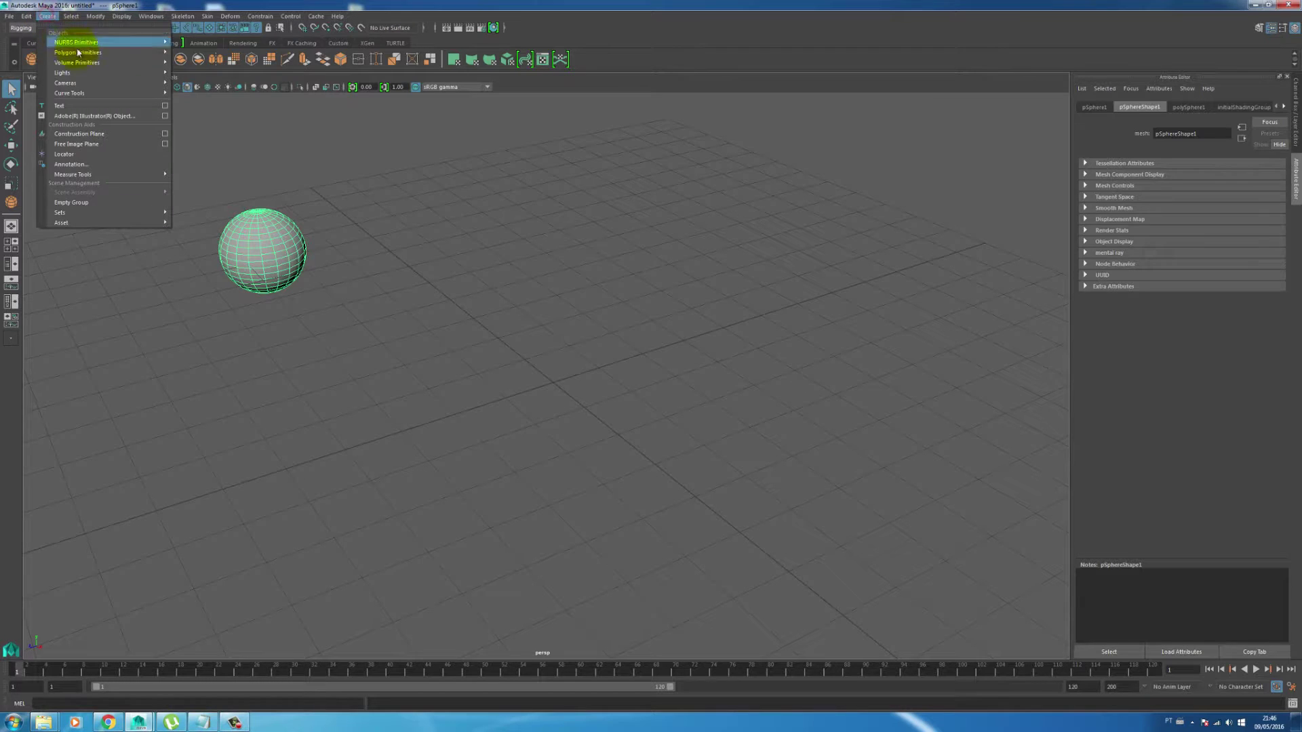
mouse_move(79, 54)
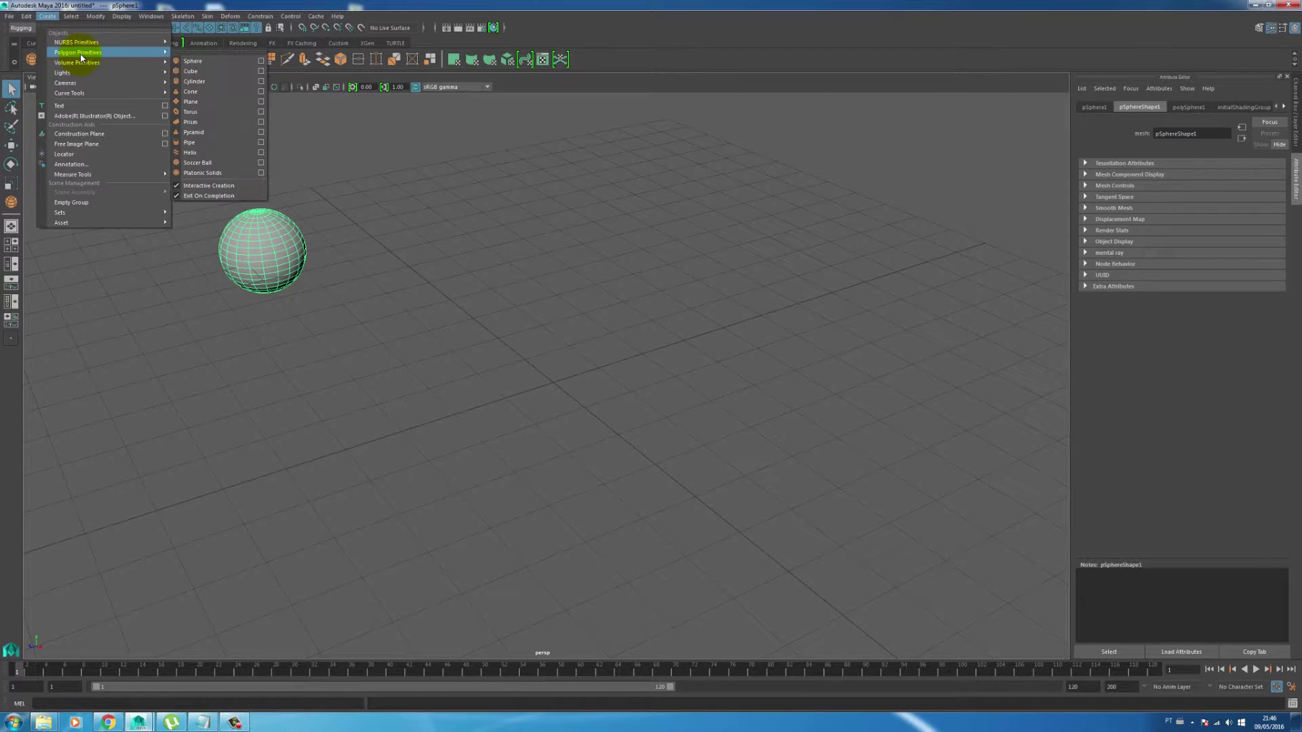
click(213, 71)
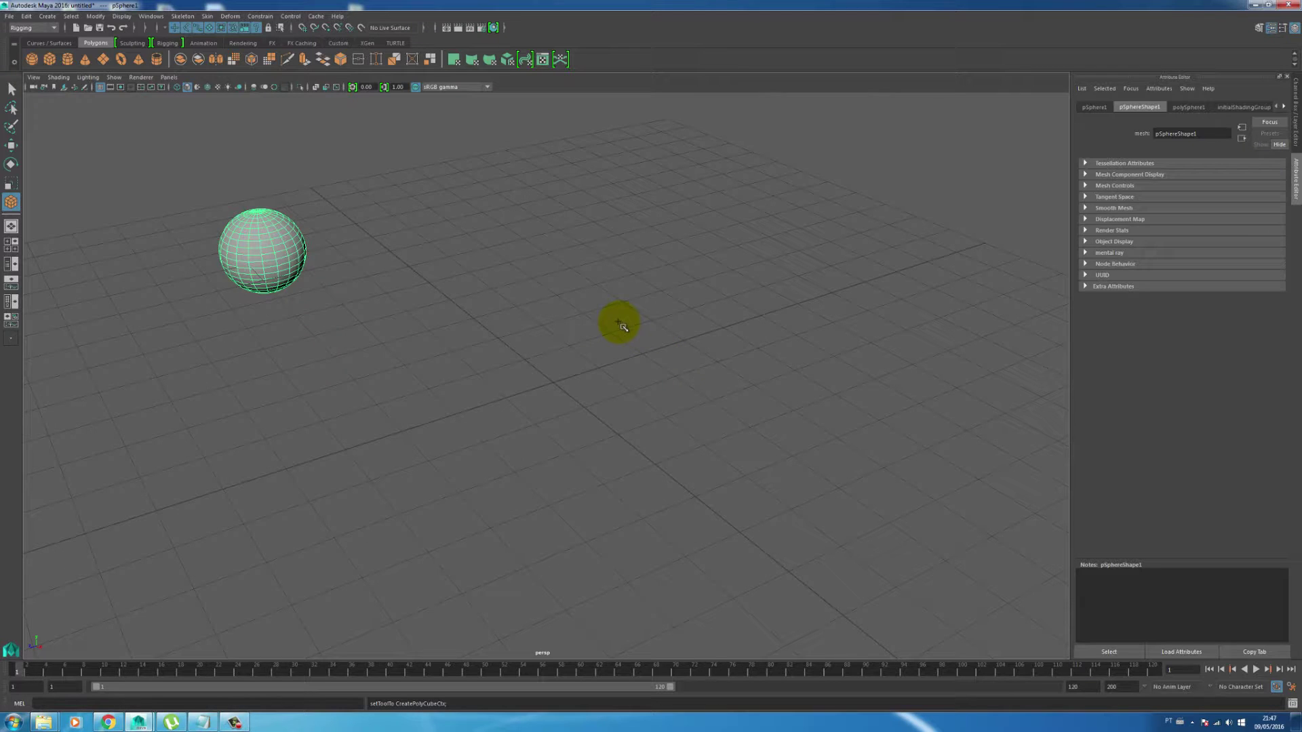
click(590, 255)
drag(623, 272, 835, 274)
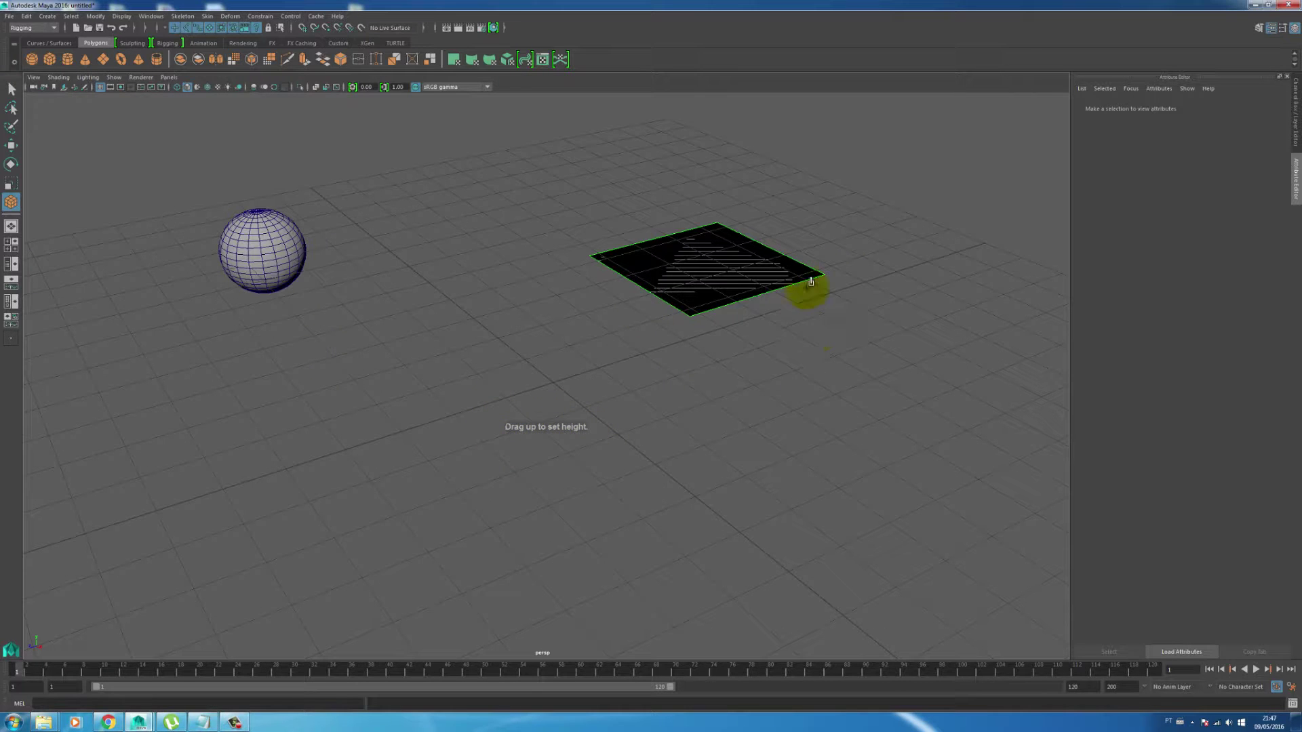
drag(835, 269, 828, 203)
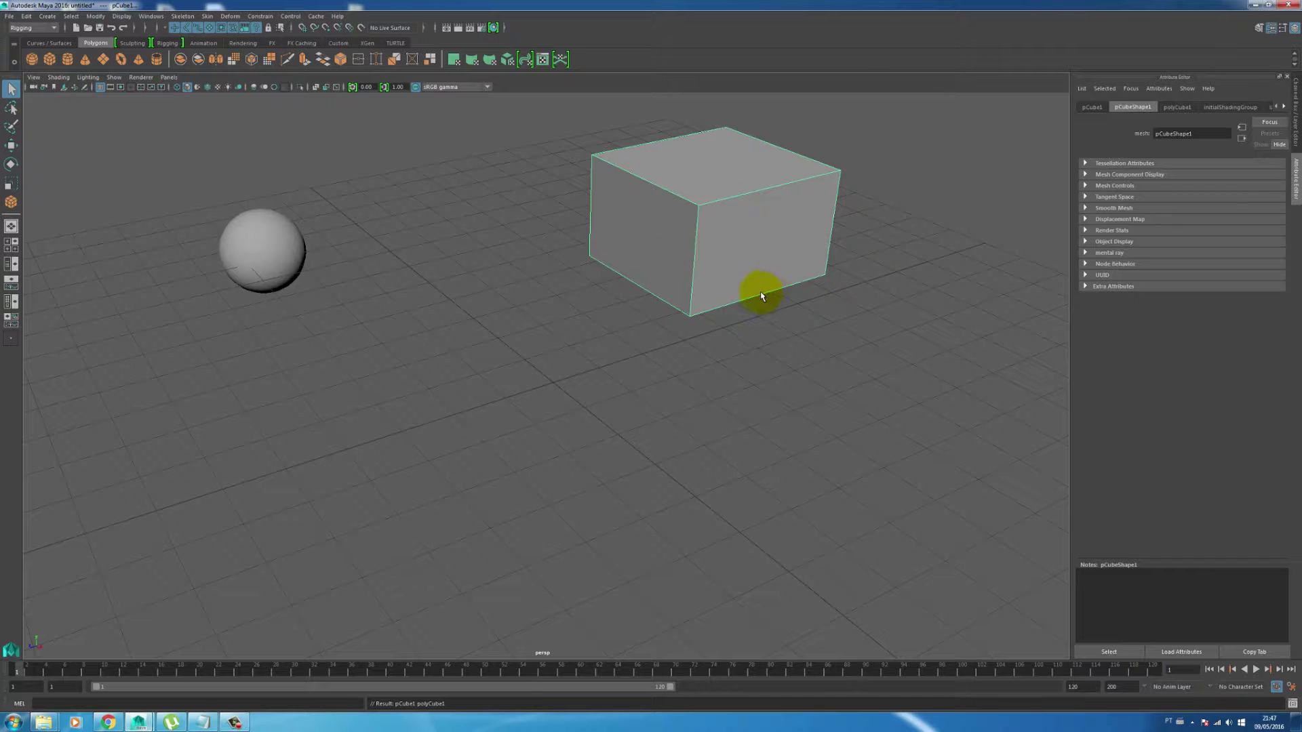
drag(917, 182, 736, 290)
Step: Show the scene in the four-view layout and select the cube in the top view with the Move tool active
click(282, 231)
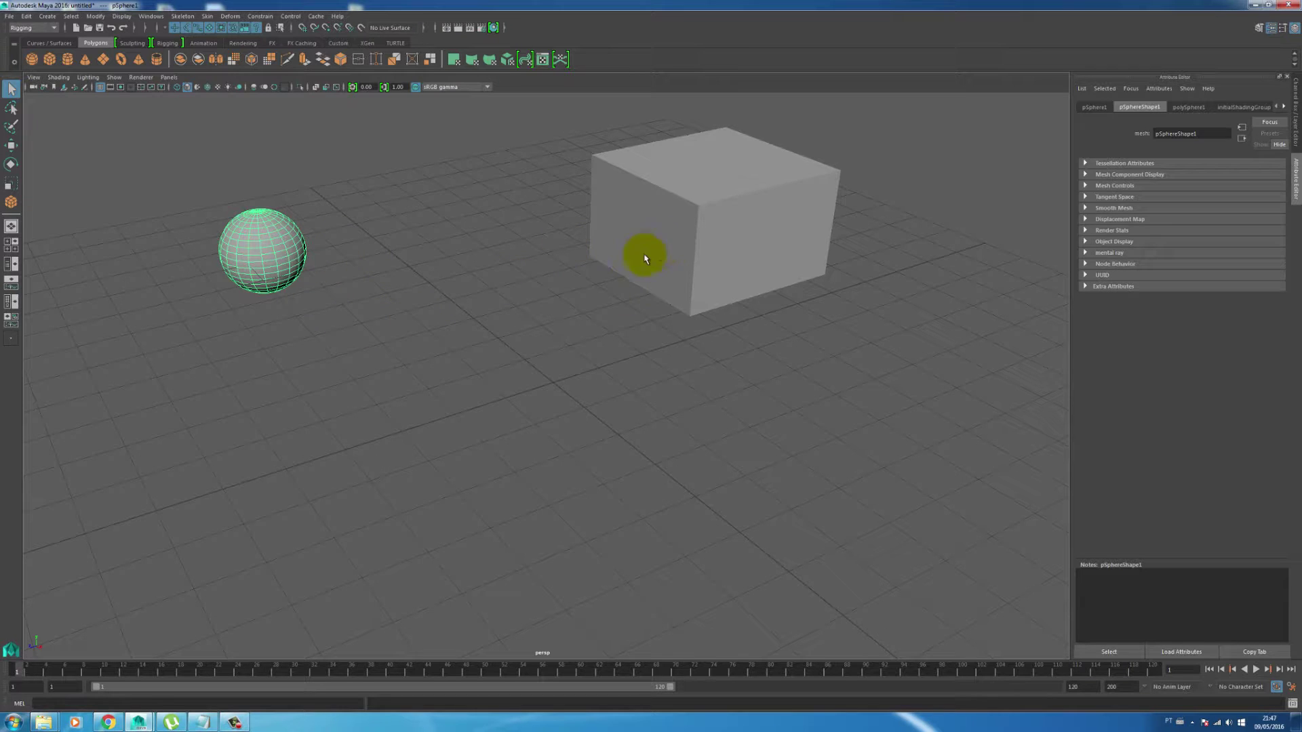
key(space)
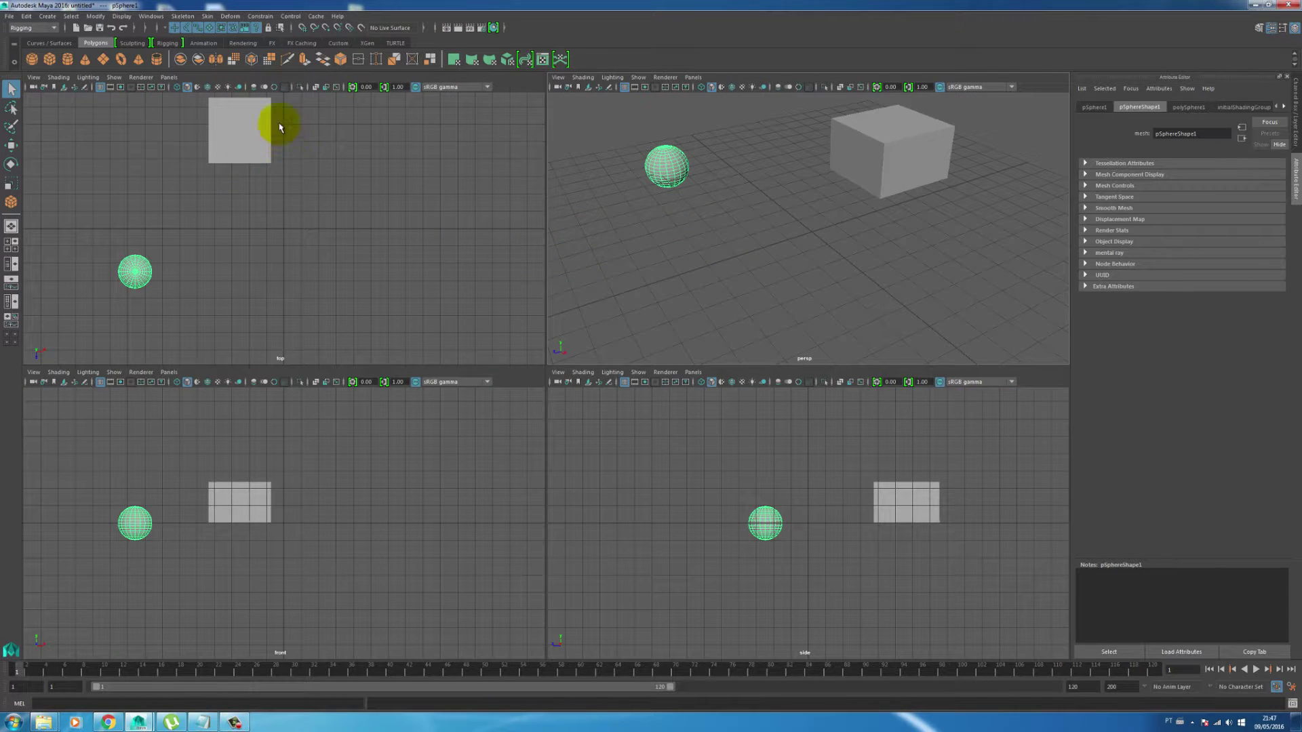
click(274, 123)
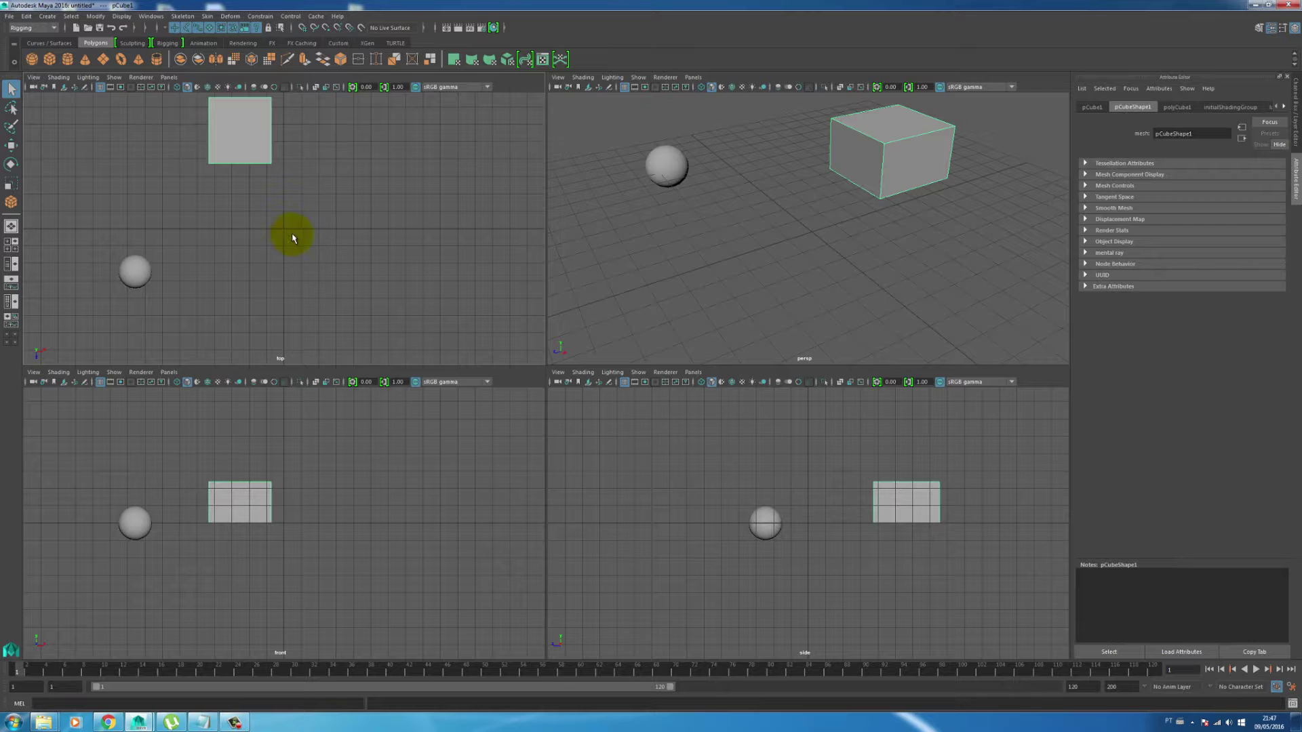
alt+middle_drag(305, 230, 316, 255)
key(super)
text(w)
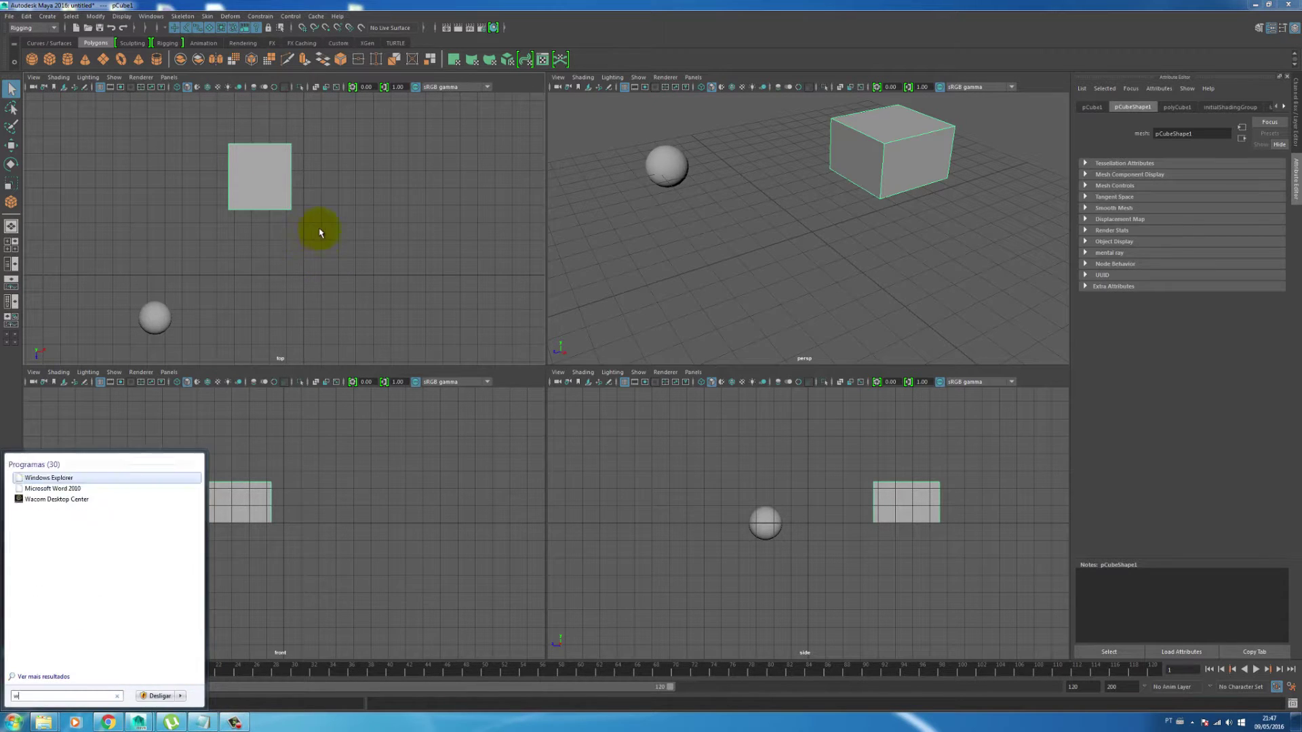
click(315, 230)
key(w)
Step: Select both the cube and the sphere in the top view and delete them from the scene
click(307, 180)
click(289, 199)
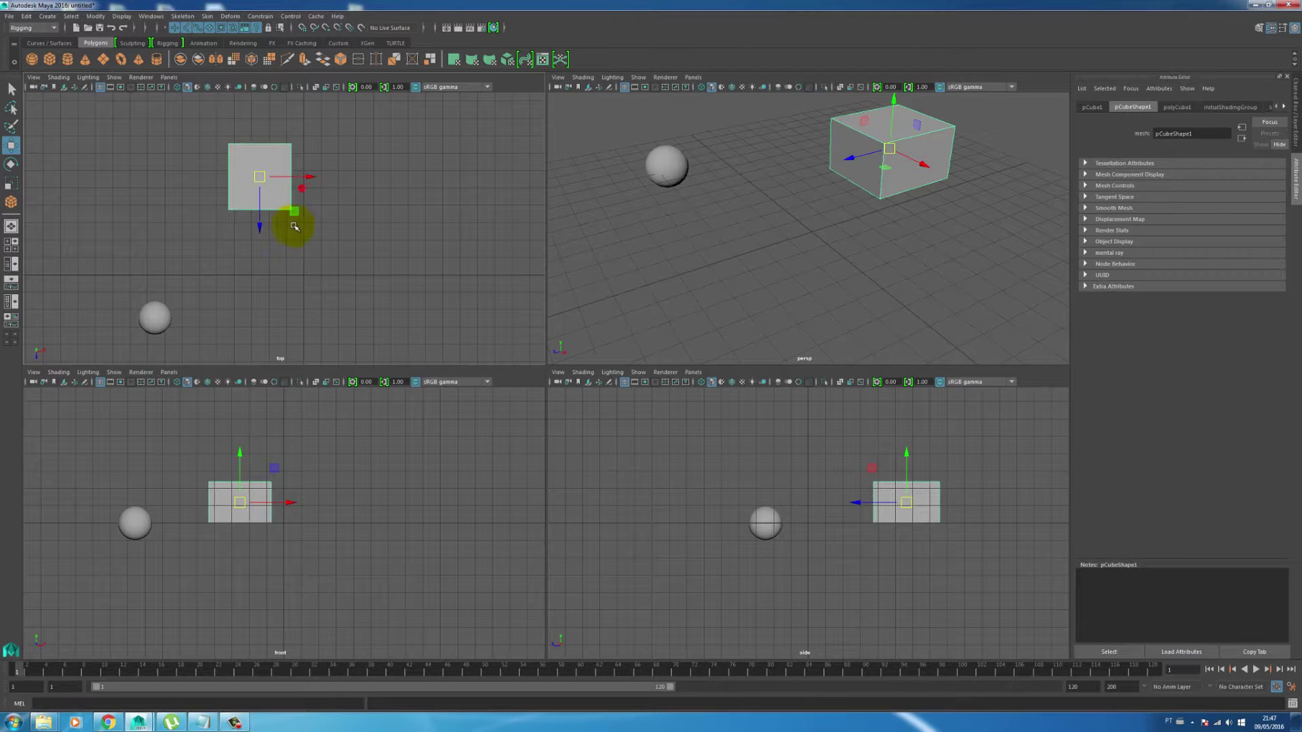
shift+click(152, 314)
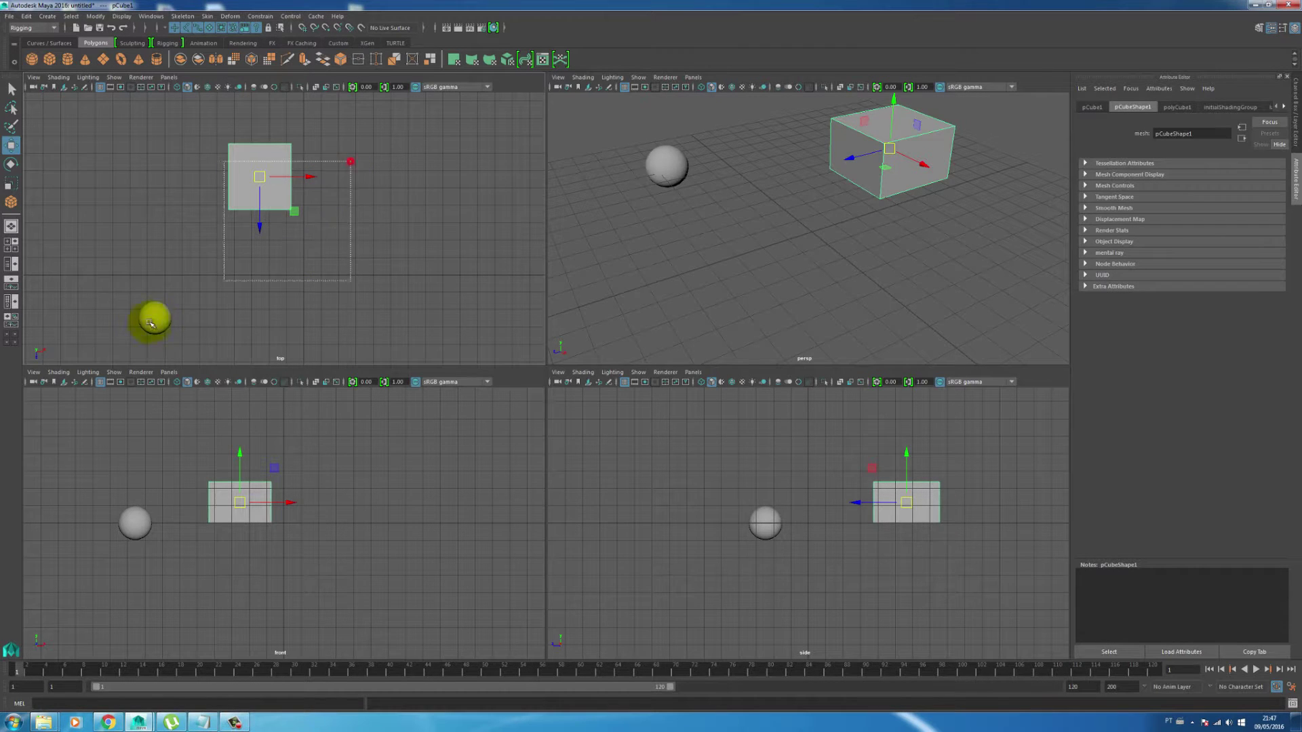
key(Delete)
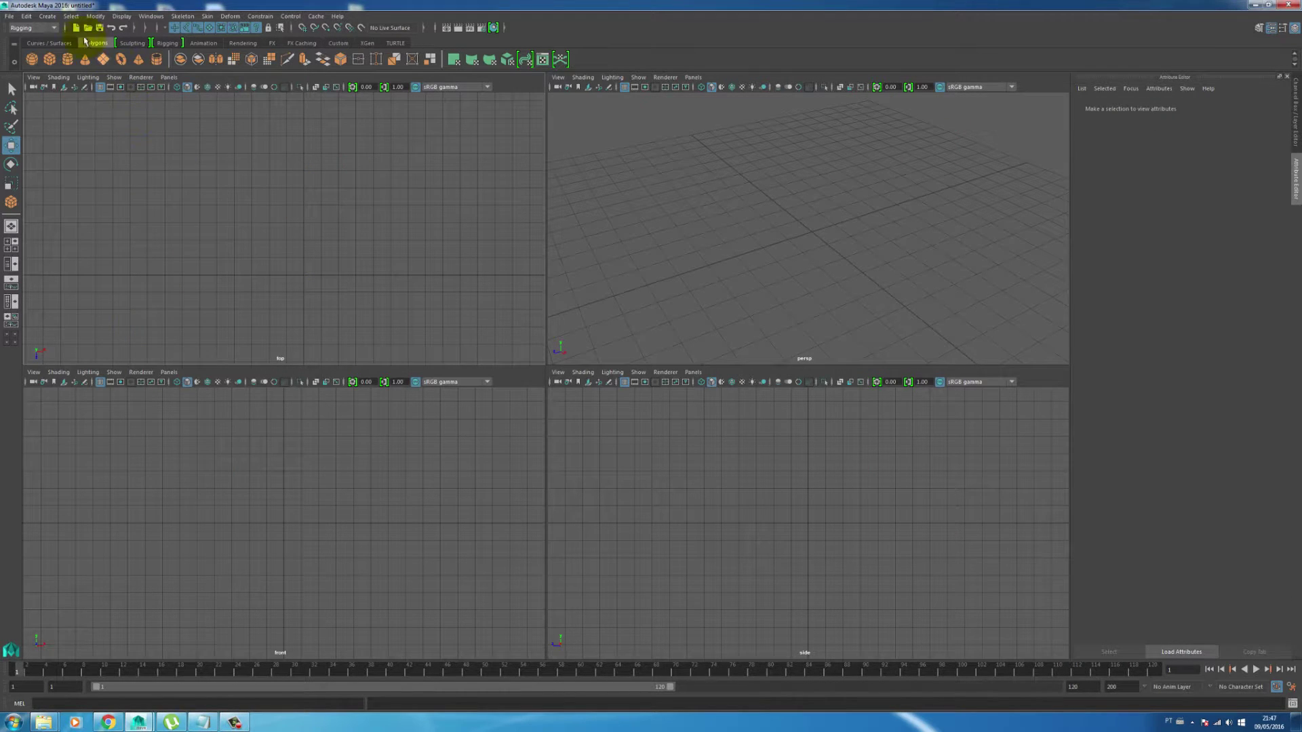
Step: Disable Interactive Creation for polygon primitives and create a default polygon sphere at the grid origin
click(49, 16)
mouse_move(75, 54)
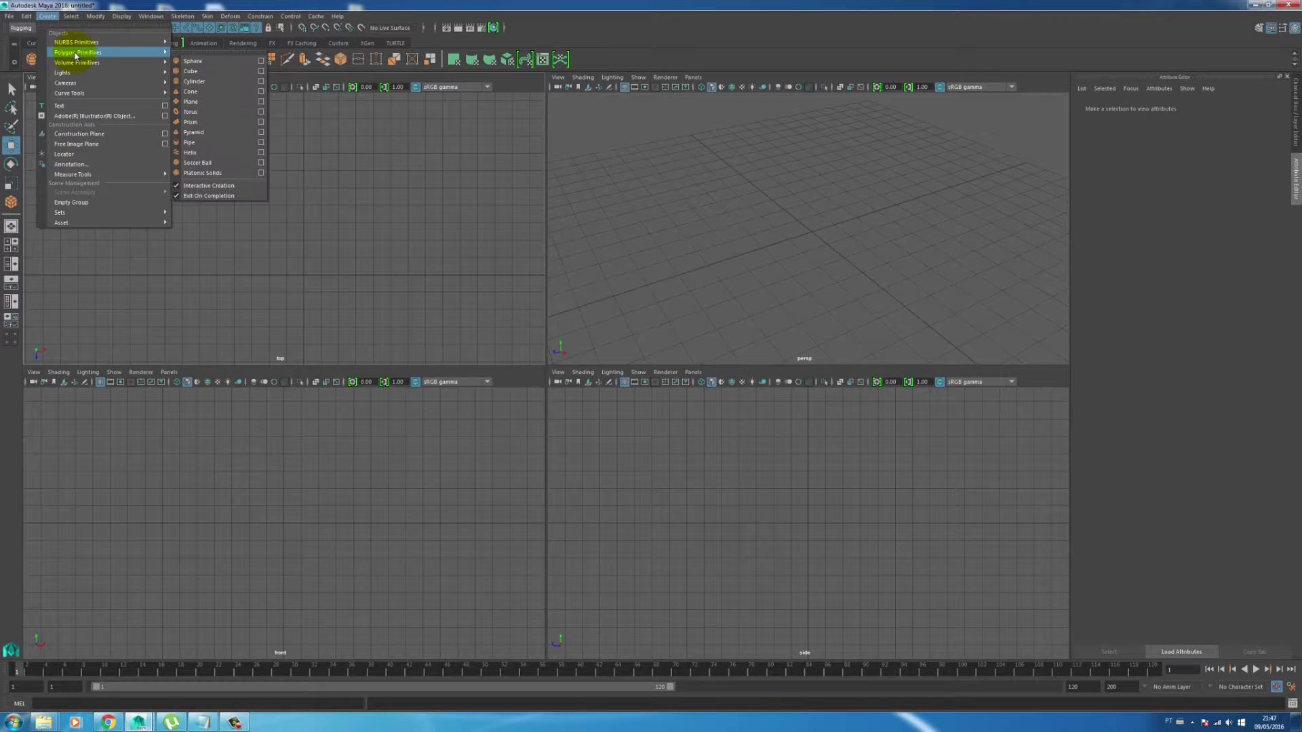
click(216, 188)
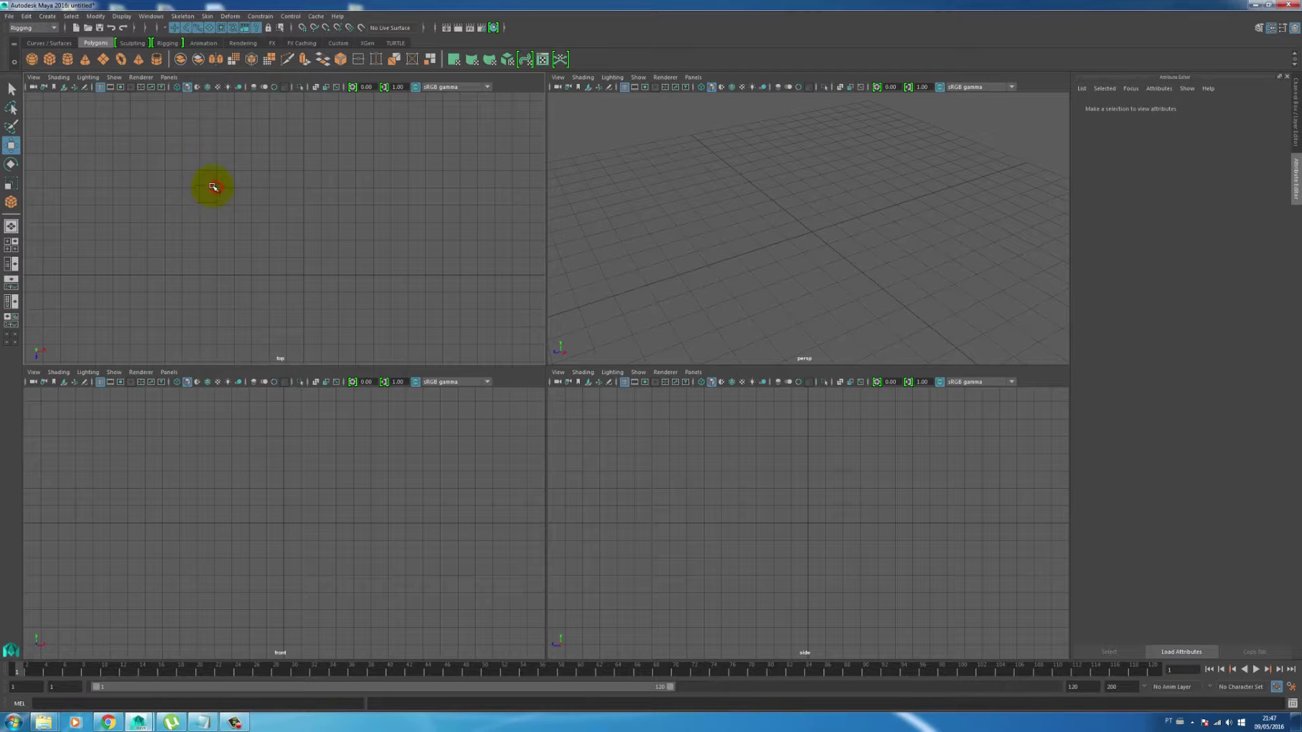
click(48, 16)
mouse_move(65, 57)
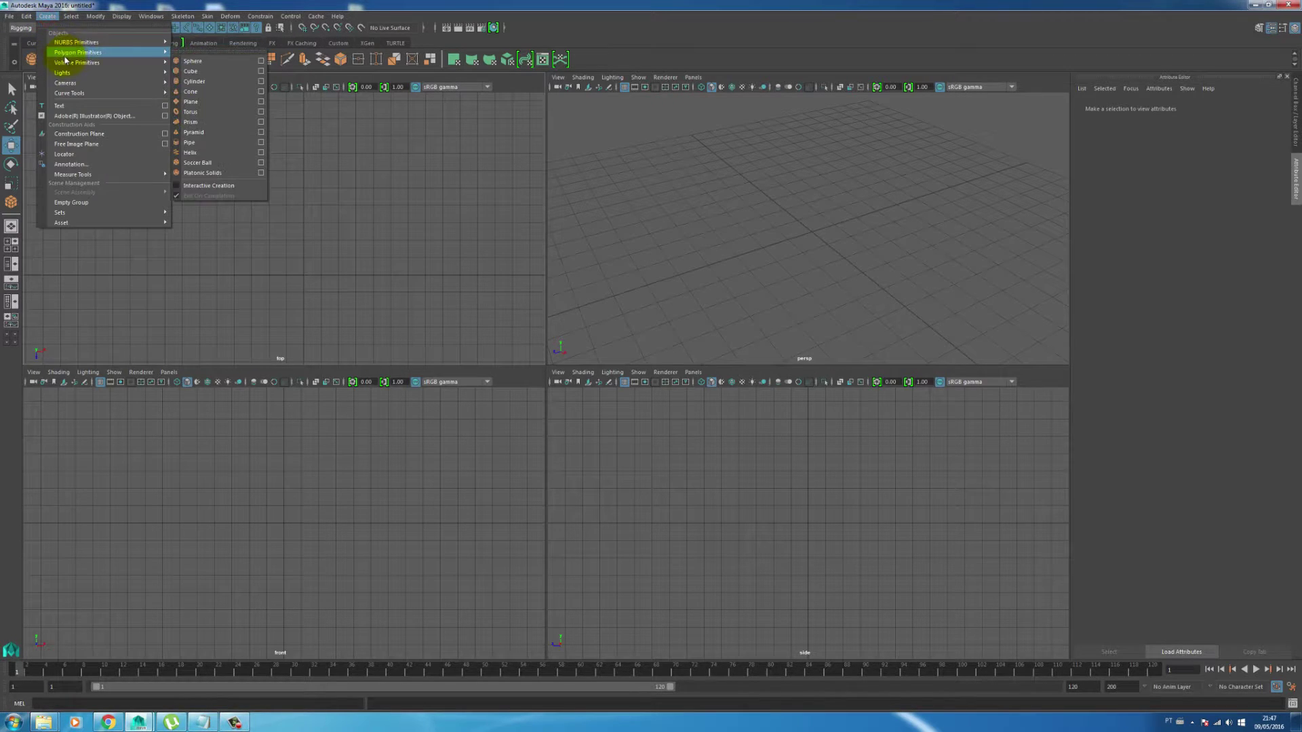
click(221, 66)
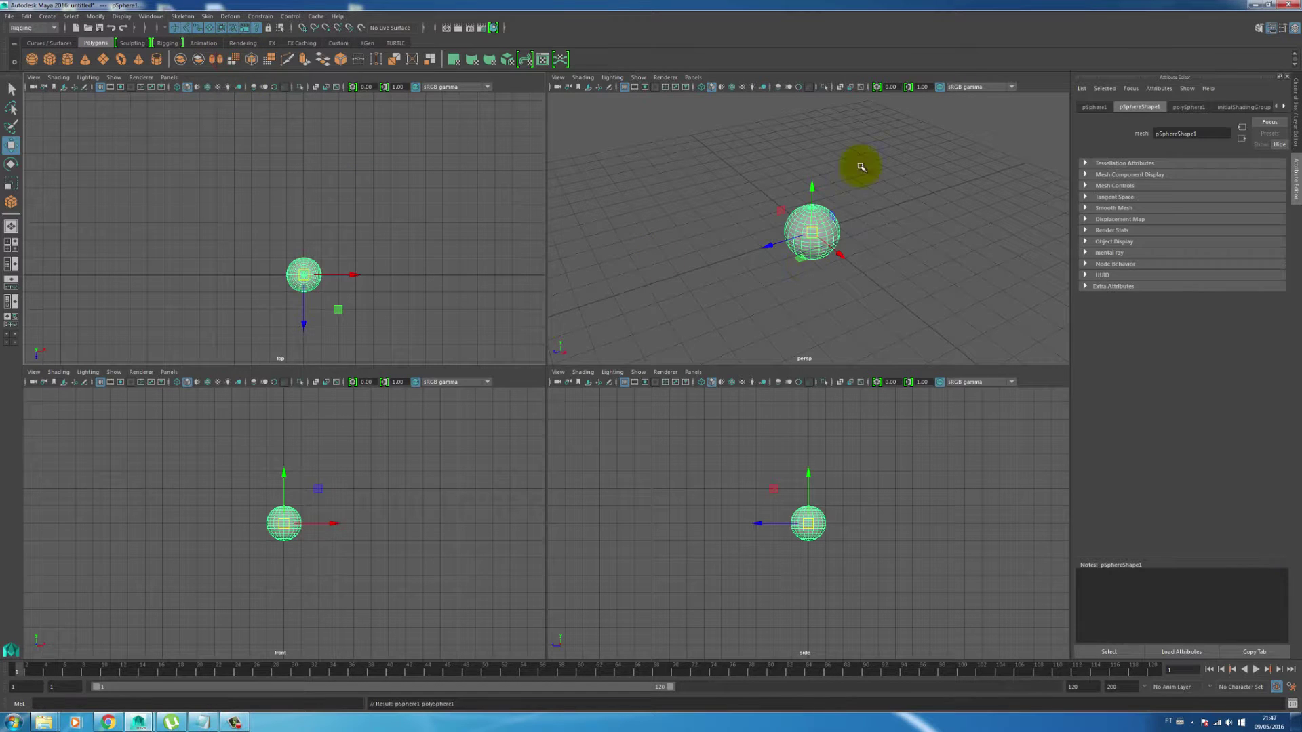
Step: Select the sphere in the perspective view and delete it from the scene
drag(732, 277, 735, 283)
click(883, 291)
drag(906, 191, 757, 295)
key(Delete)
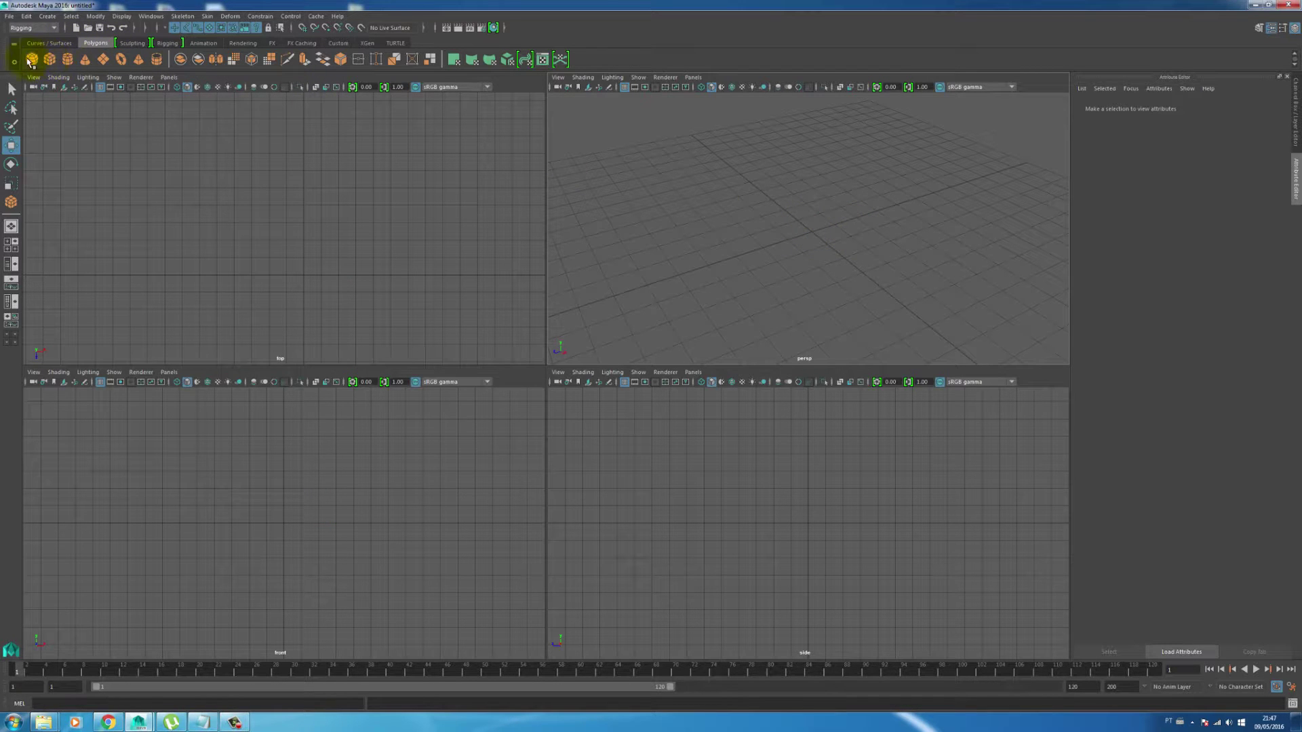
Step: Create a polygon cube at the grid origin, enlarge the perspective view to full size and select the cube there
click(51, 62)
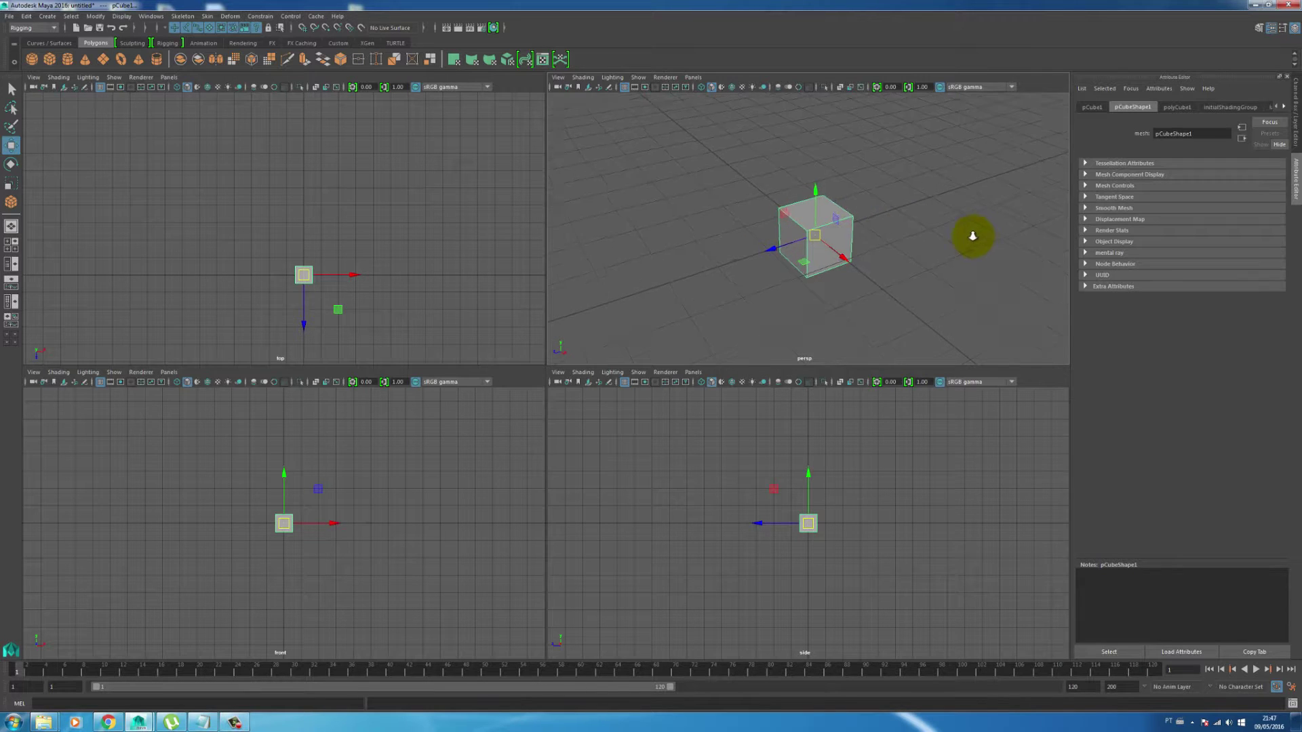
key(space)
click(723, 282)
alt+middle_drag(576, 384, 530, 291)
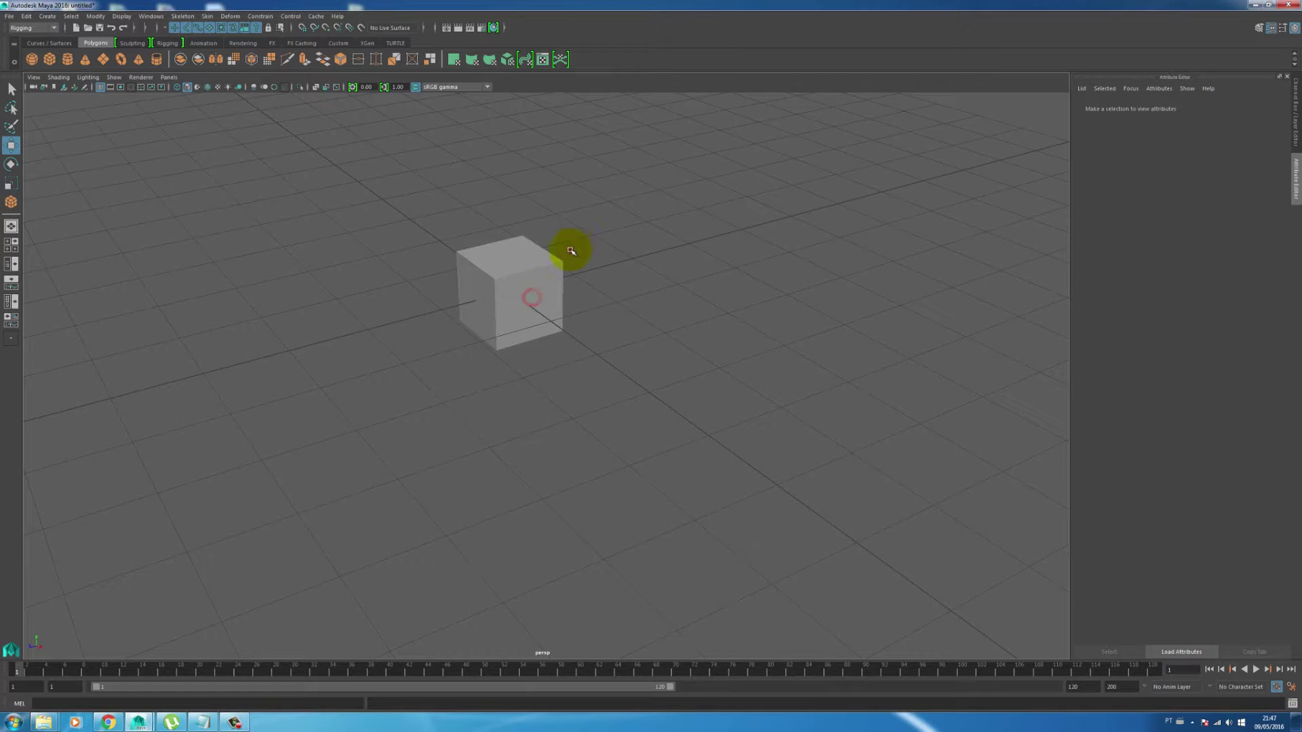
click(531, 298)
alt+middle_drag(471, 293, 516, 299)
alt+right_drag(502, 297, 661, 266)
alt+middle_drag(576, 256, 522, 243)
click(648, 226)
click(529, 248)
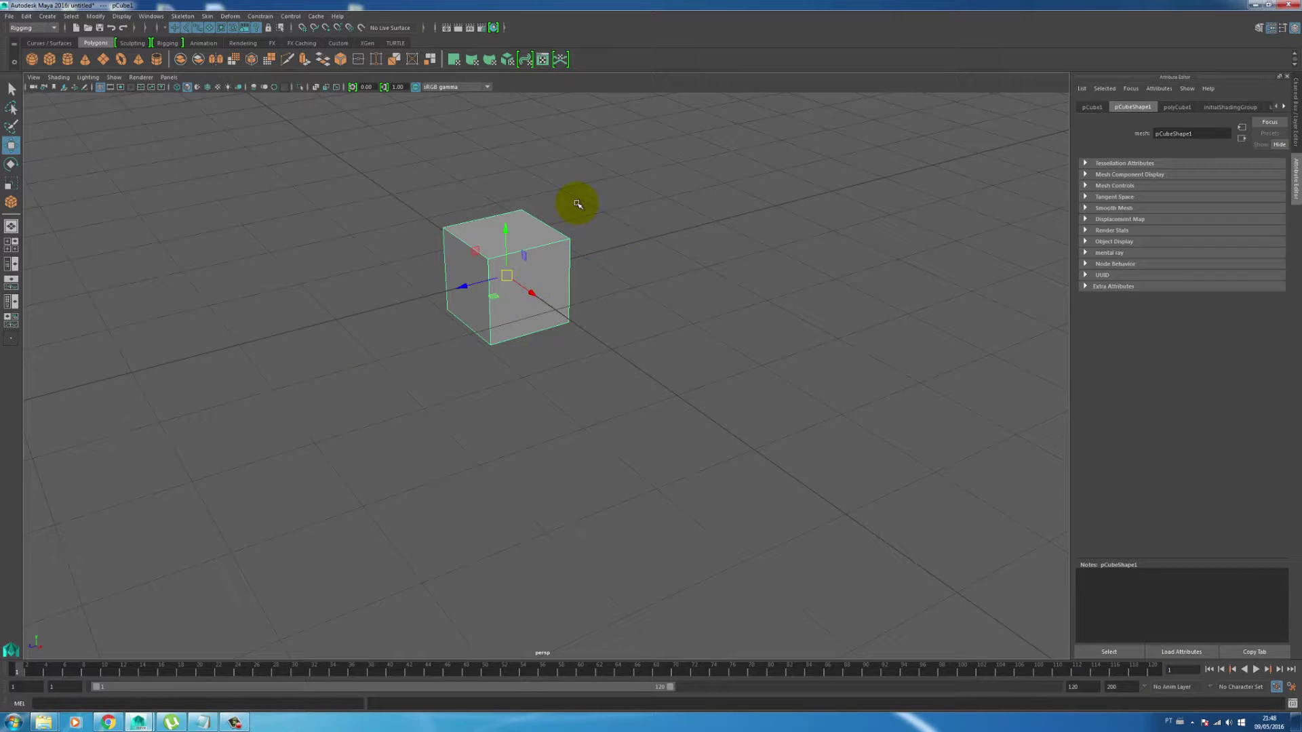
Step: Cycle through the Select, Move, Rotate and Scale tools on the cube, ending with the Select tool
key(q)
key(w)
key(e)
key(r)
key(w)
key(e)
key(r)
key(q)
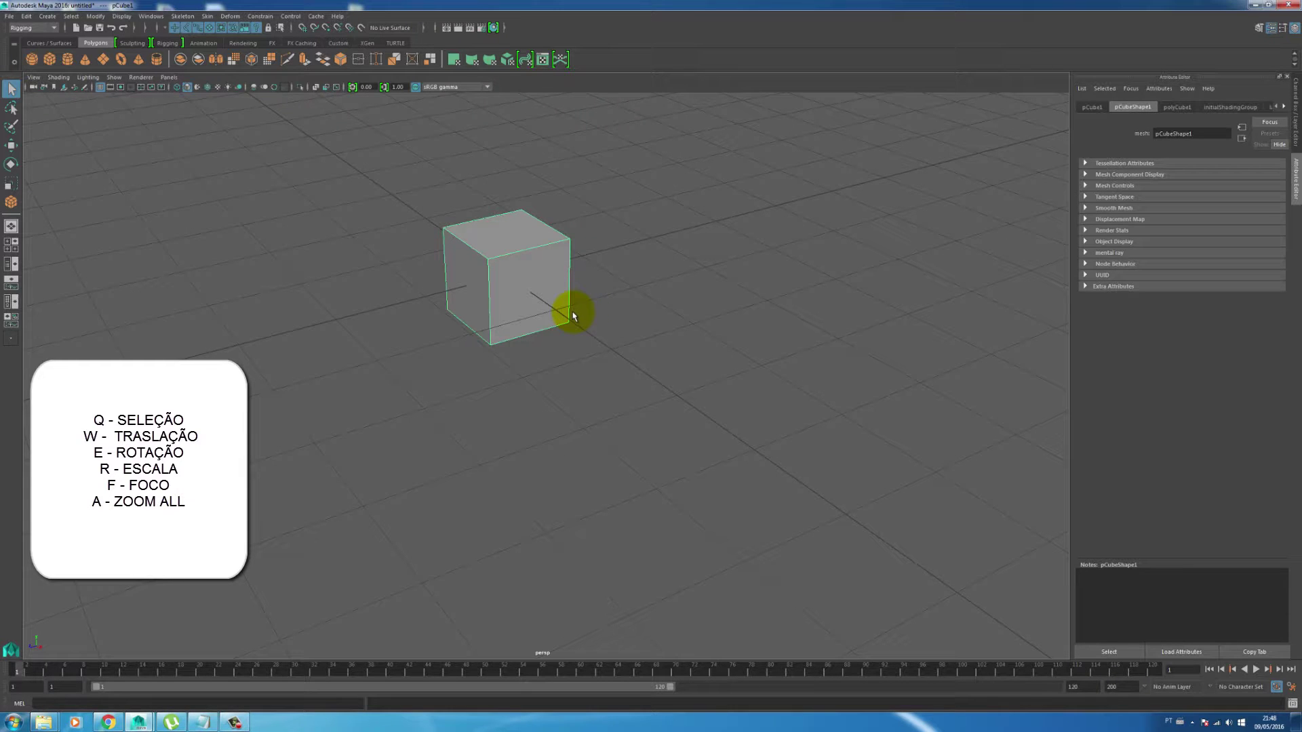
Step: Deselect and reselect the cube, and activate the Move tool to inspect its manipulator up close
click(633, 285)
click(547, 283)
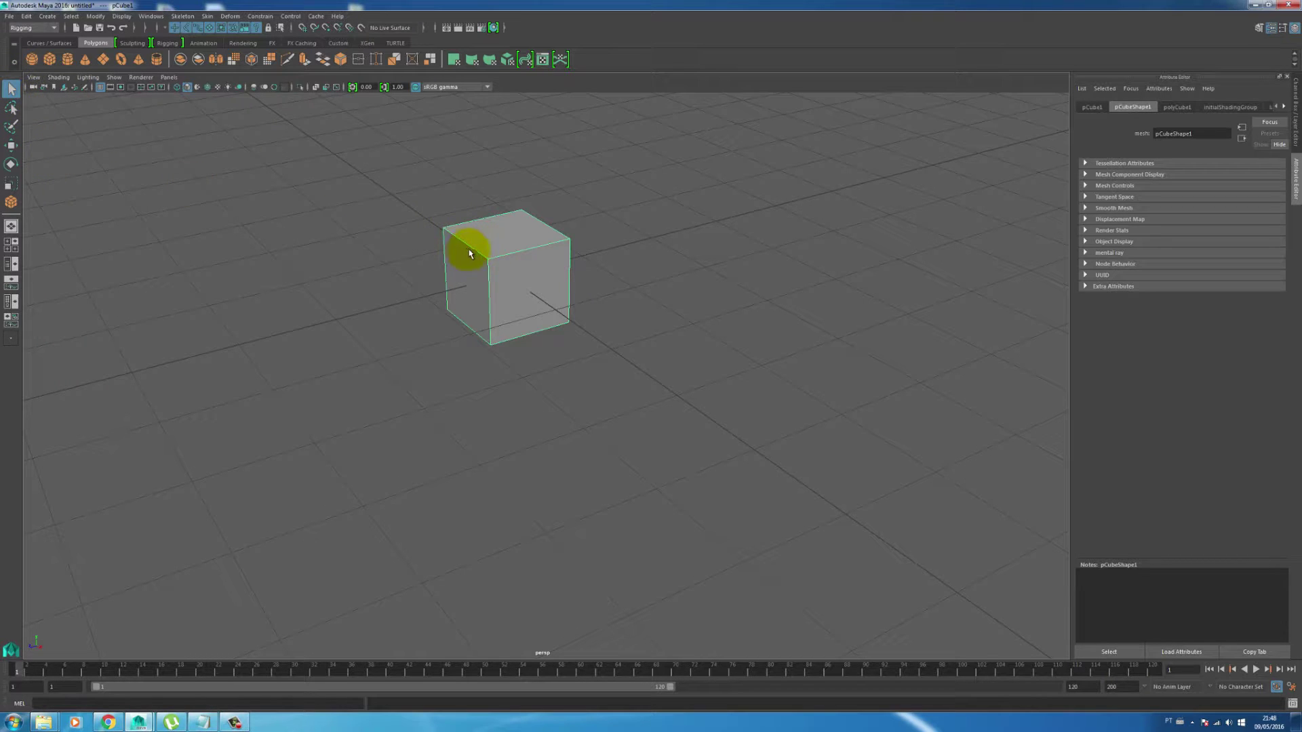
key(w)
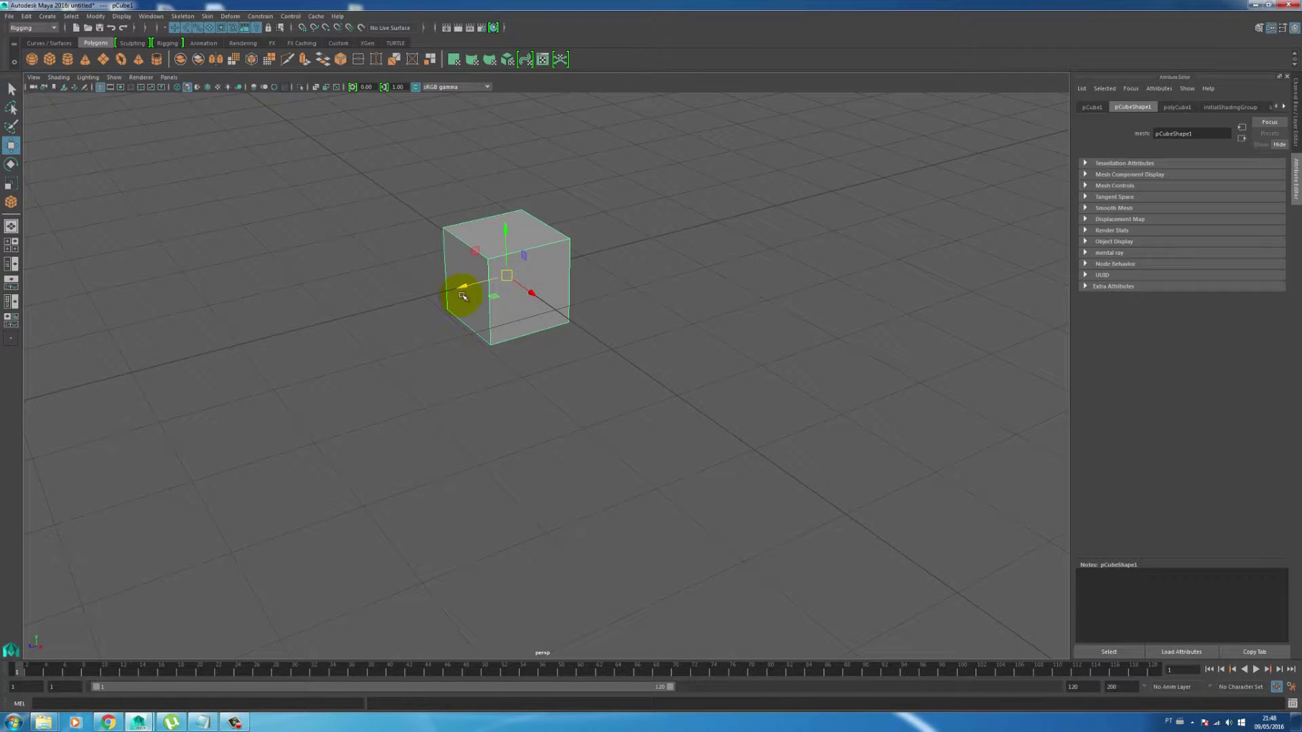
scroll(663, 271, up, 3)
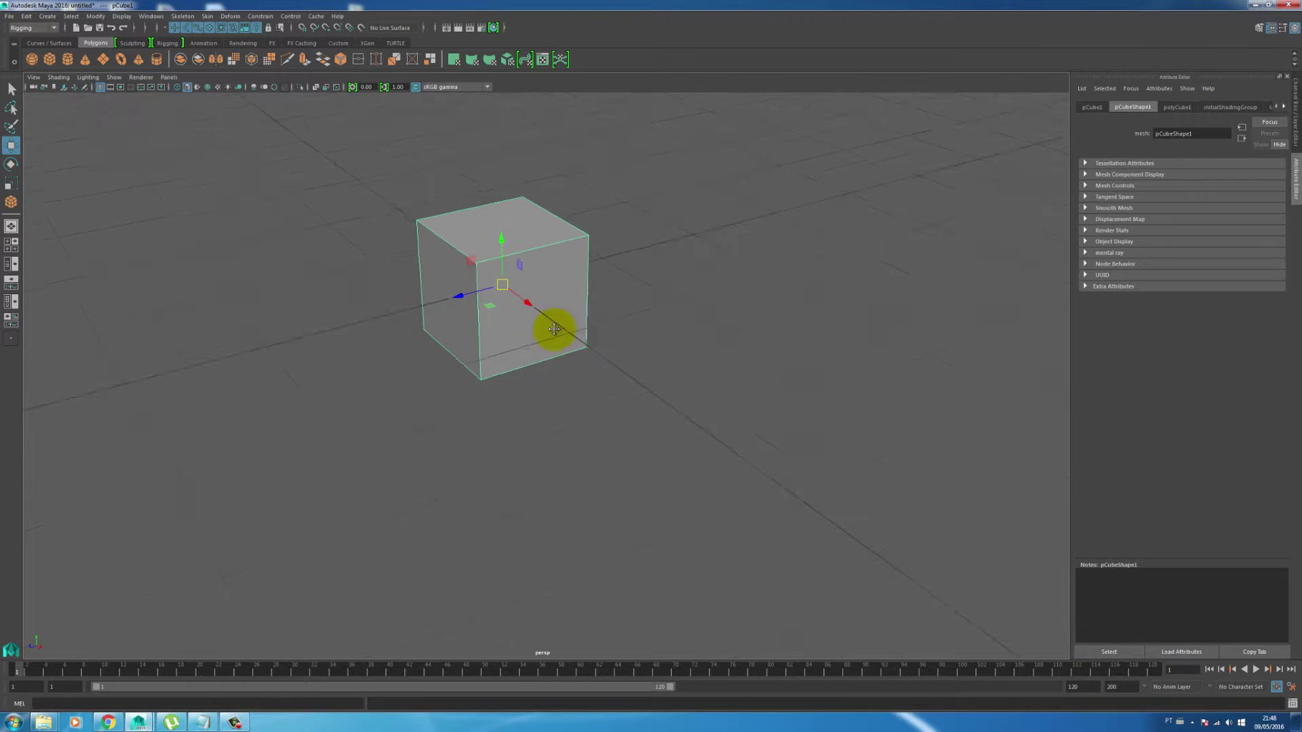
alt+drag(554, 329, 518, 328)
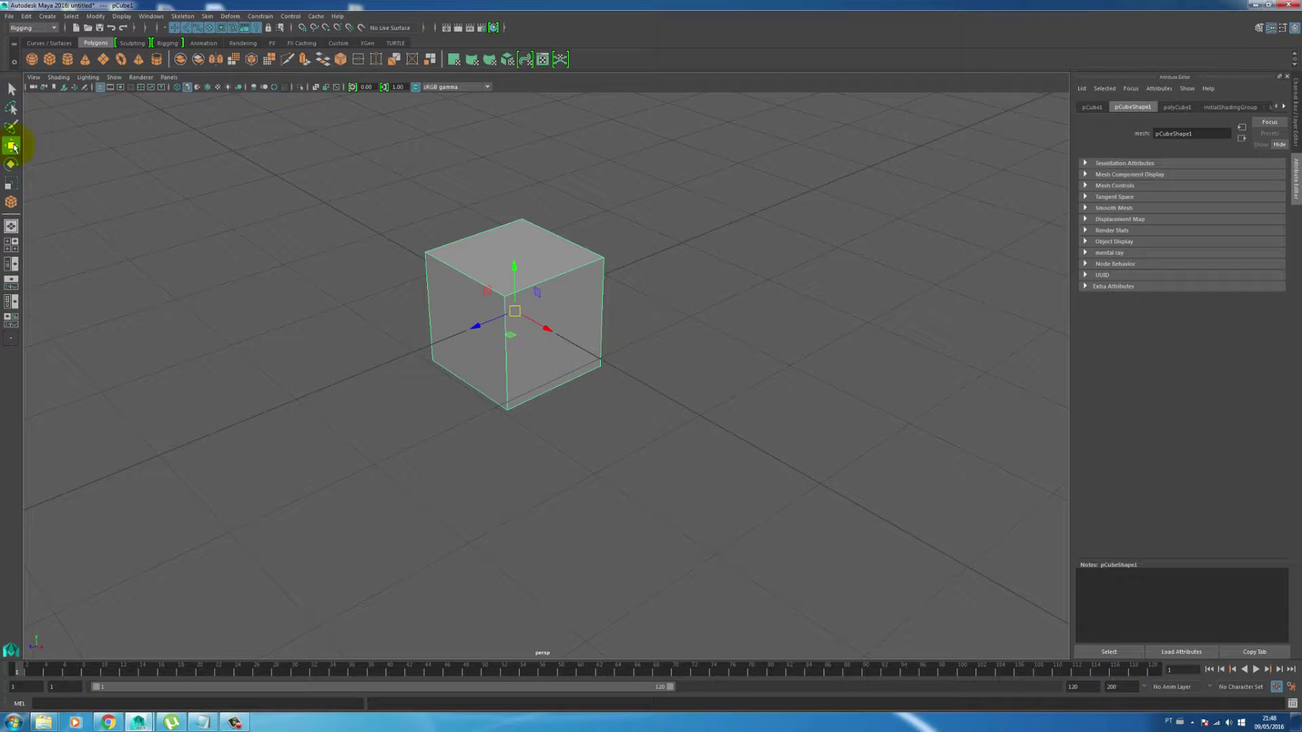
Step: Rotate the cube freely with the Rotate tool and undo the rotation
key(e)
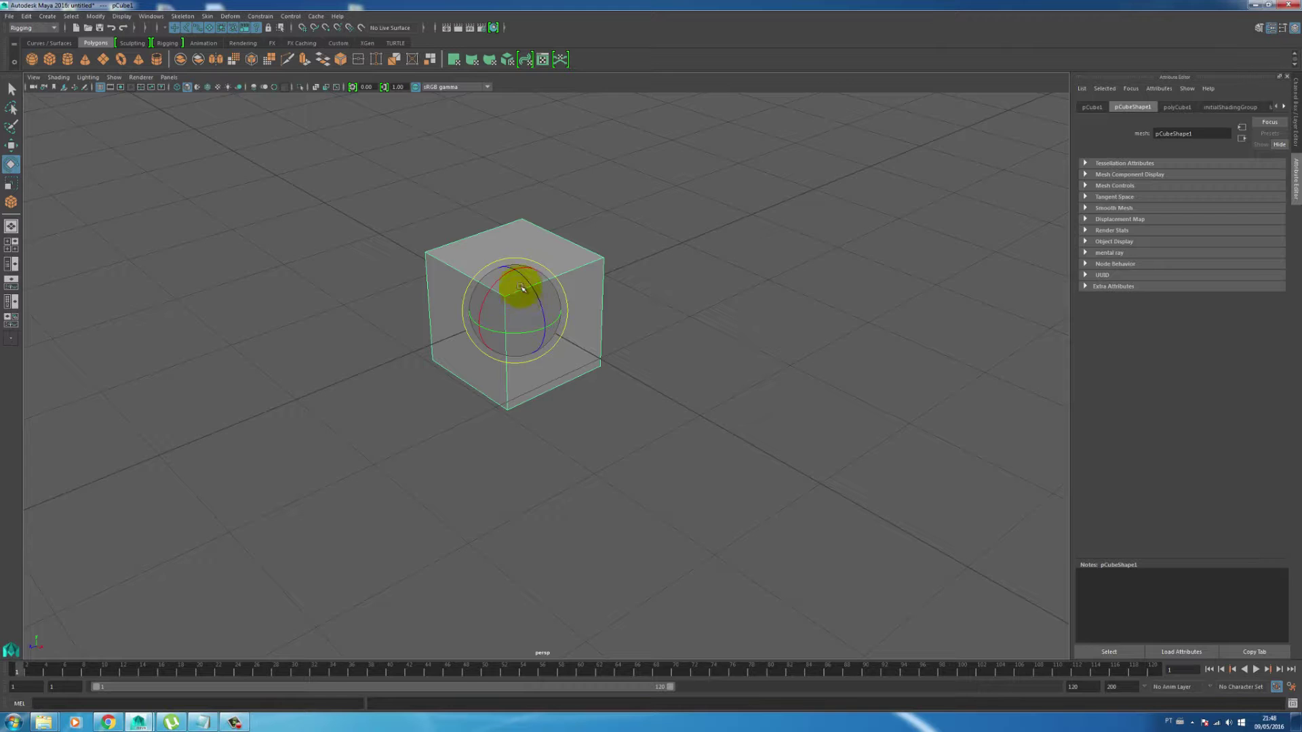
drag(517, 319, 537, 369)
key(ctrl+z)
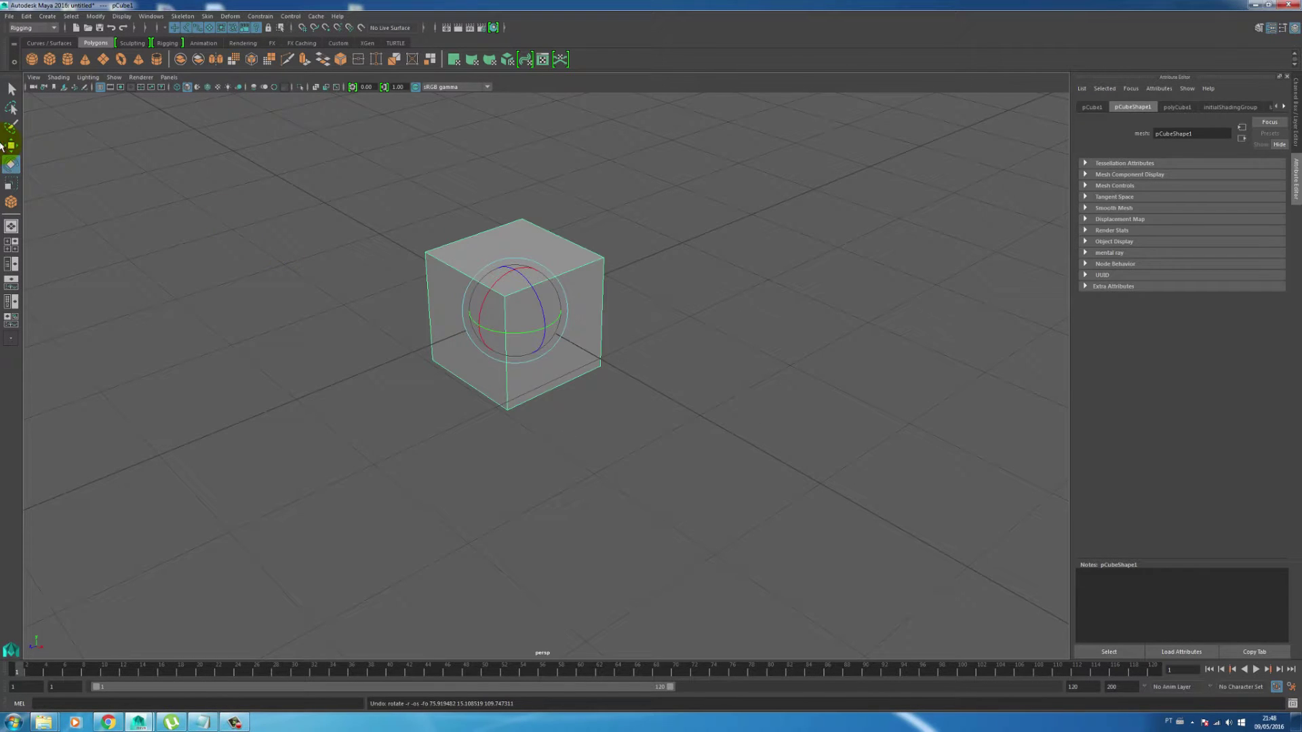
Step: Move the cube with the Move tool and undo the move
click(13, 147)
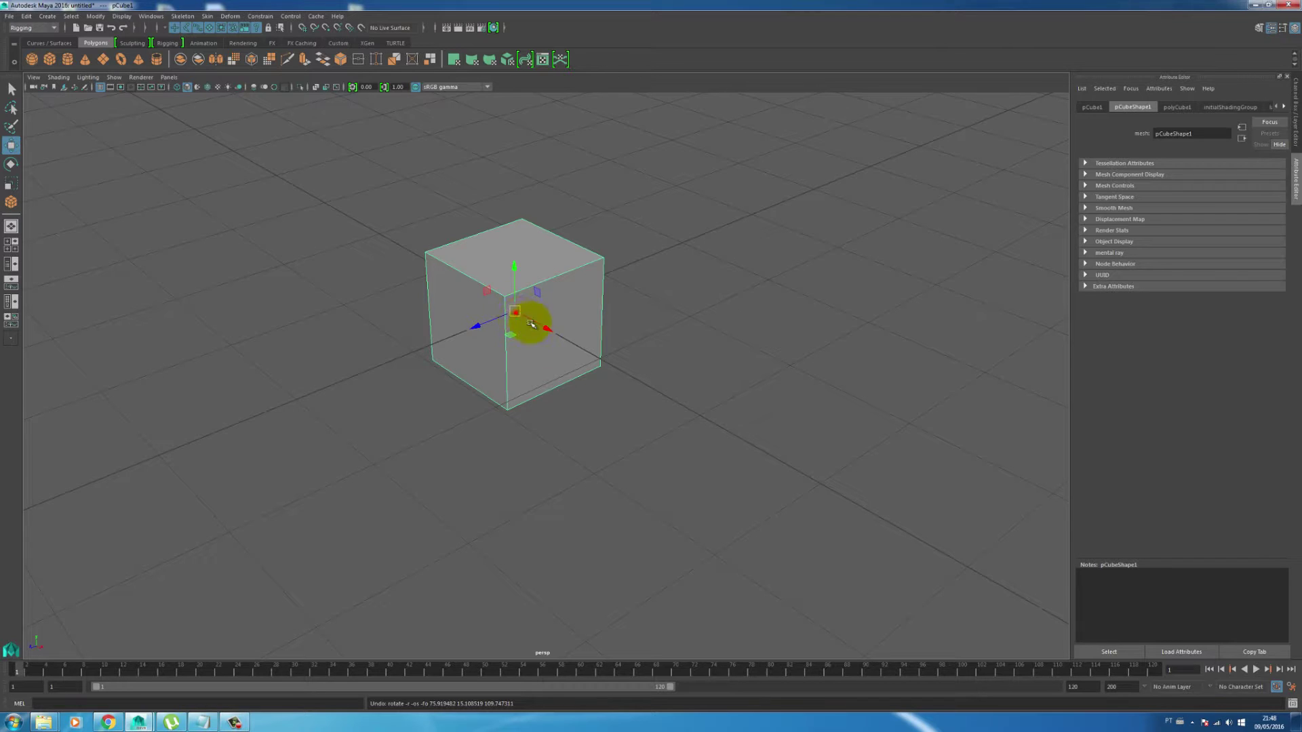
drag(531, 324, 519, 312)
key(ctrl+z)
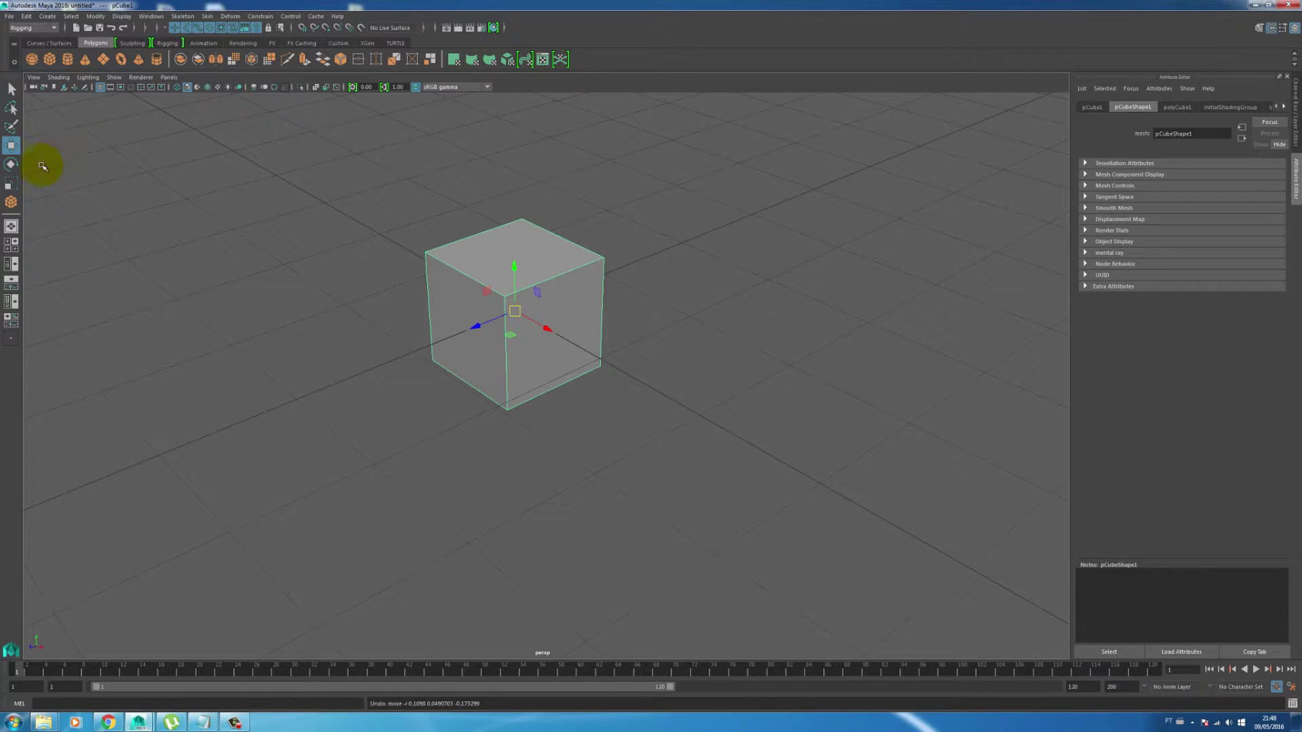
Step: Enlarge the cube uniformly on all axes with the Scale tool
key(r)
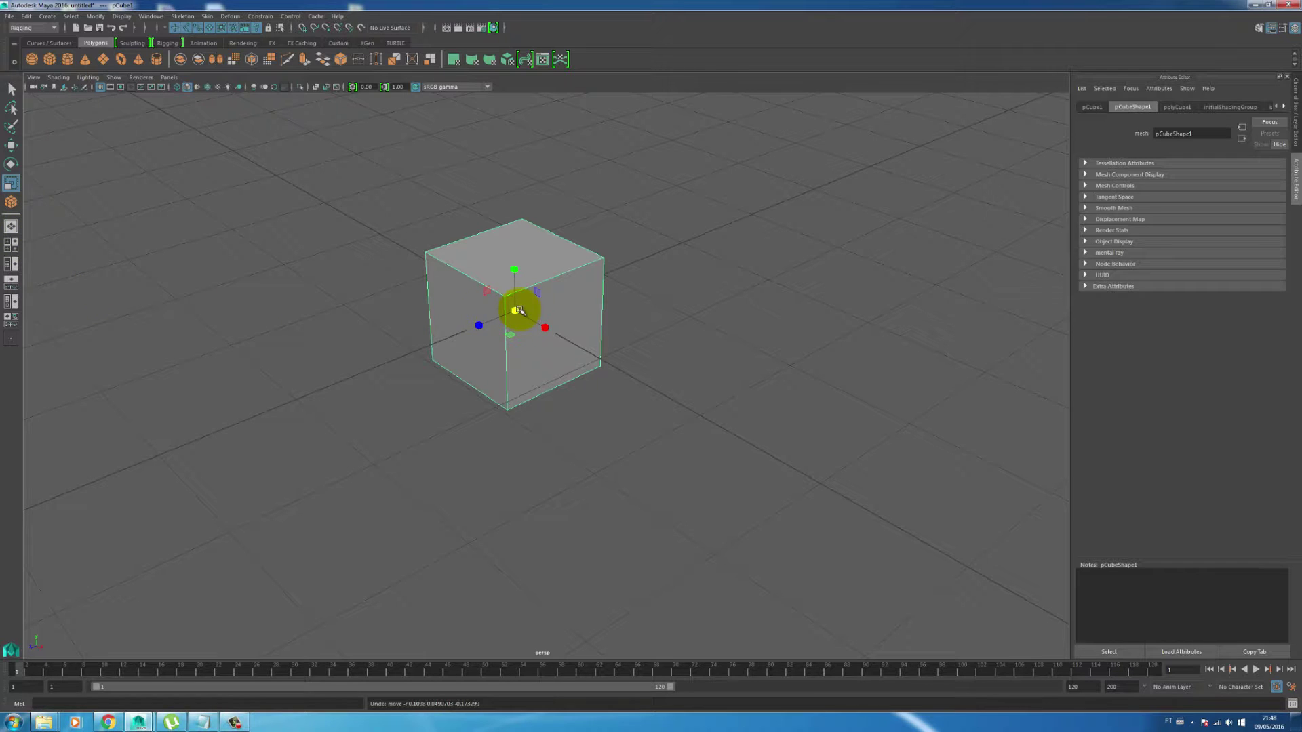
drag(516, 310, 567, 330)
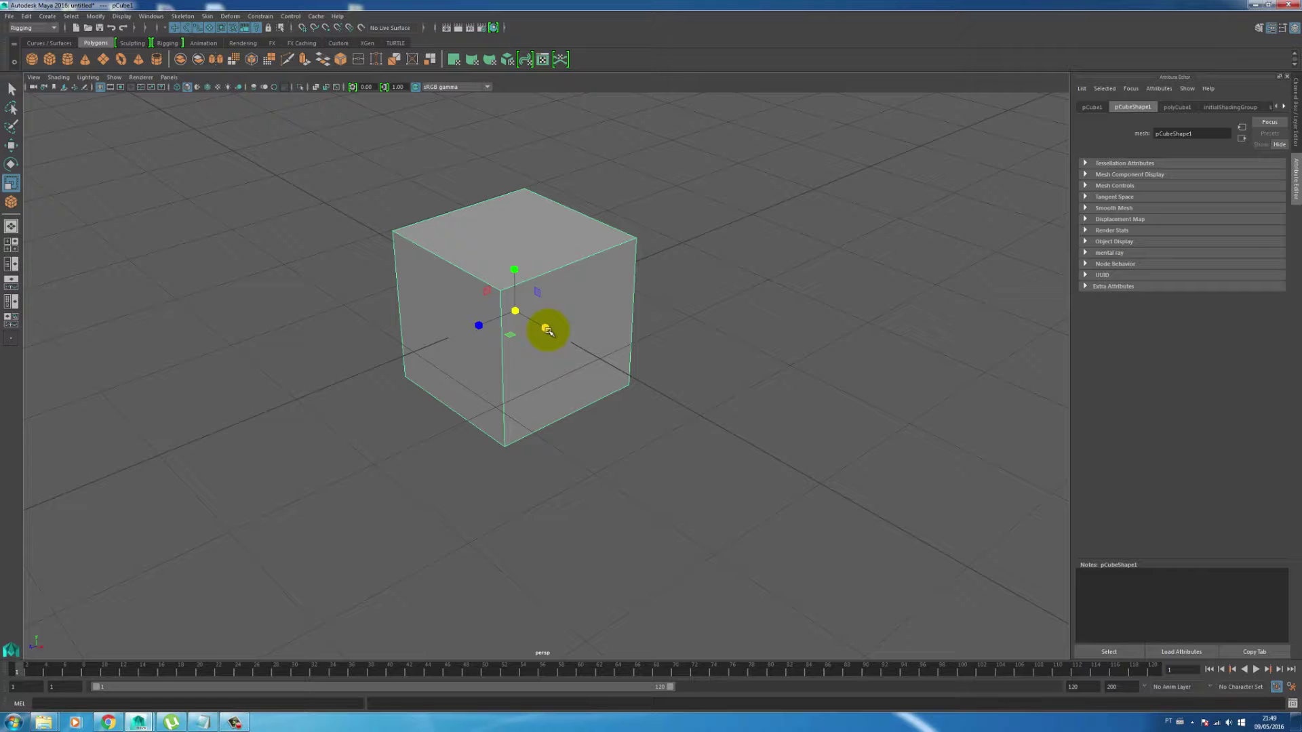
drag(516, 312, 554, 346)
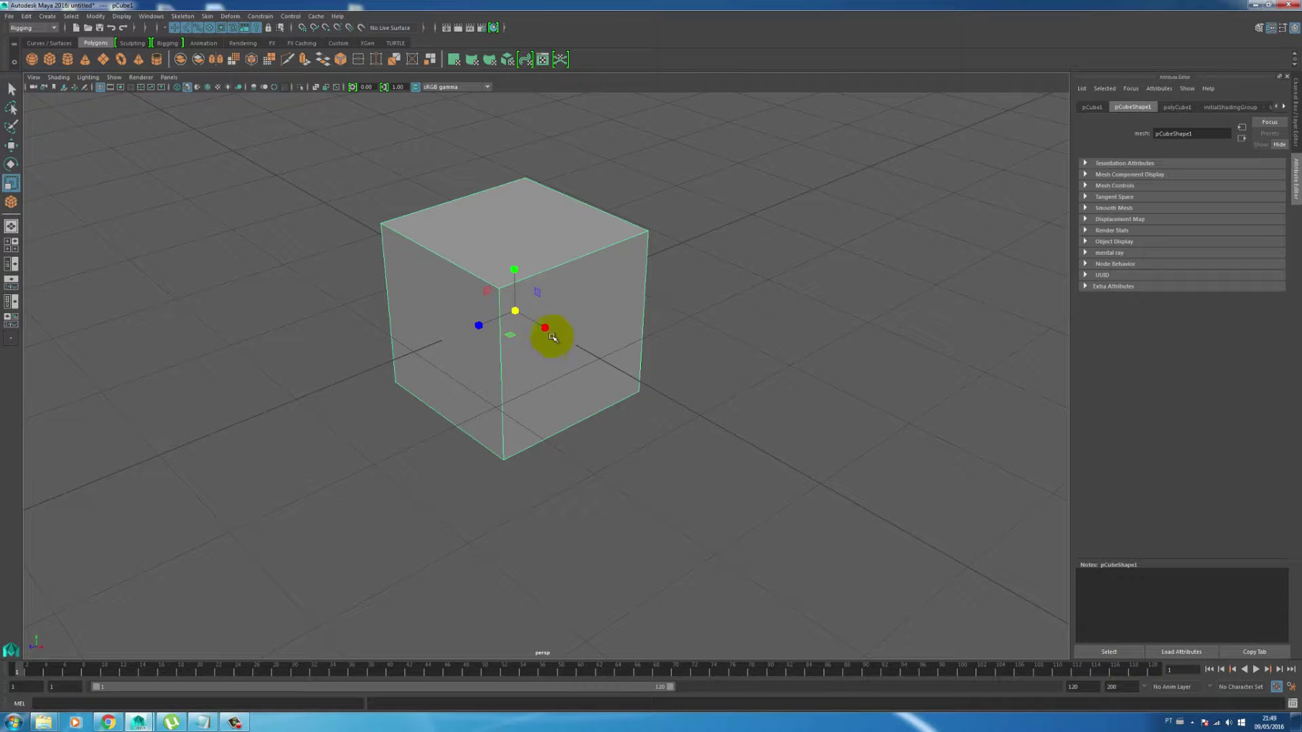
Step: Scale the cube separately along its X, Y and Z axes, and reselect it
drag(545, 329, 515, 261)
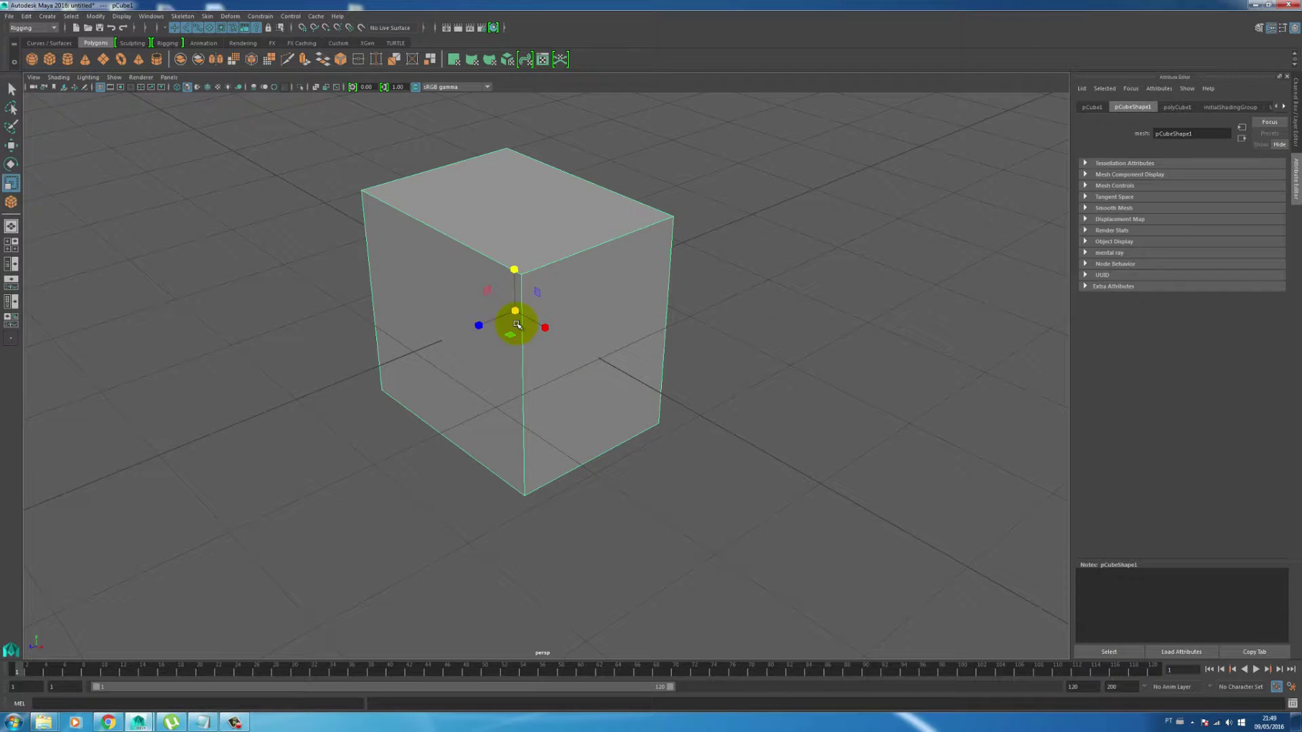
mouse_move(479, 328)
mouse_down()
mouse_move(421, 334)
mouse_move(458, 337)
mouse_up()
scroll(576, 315, up, 3)
click(843, 318)
click(587, 282)
click(542, 289)
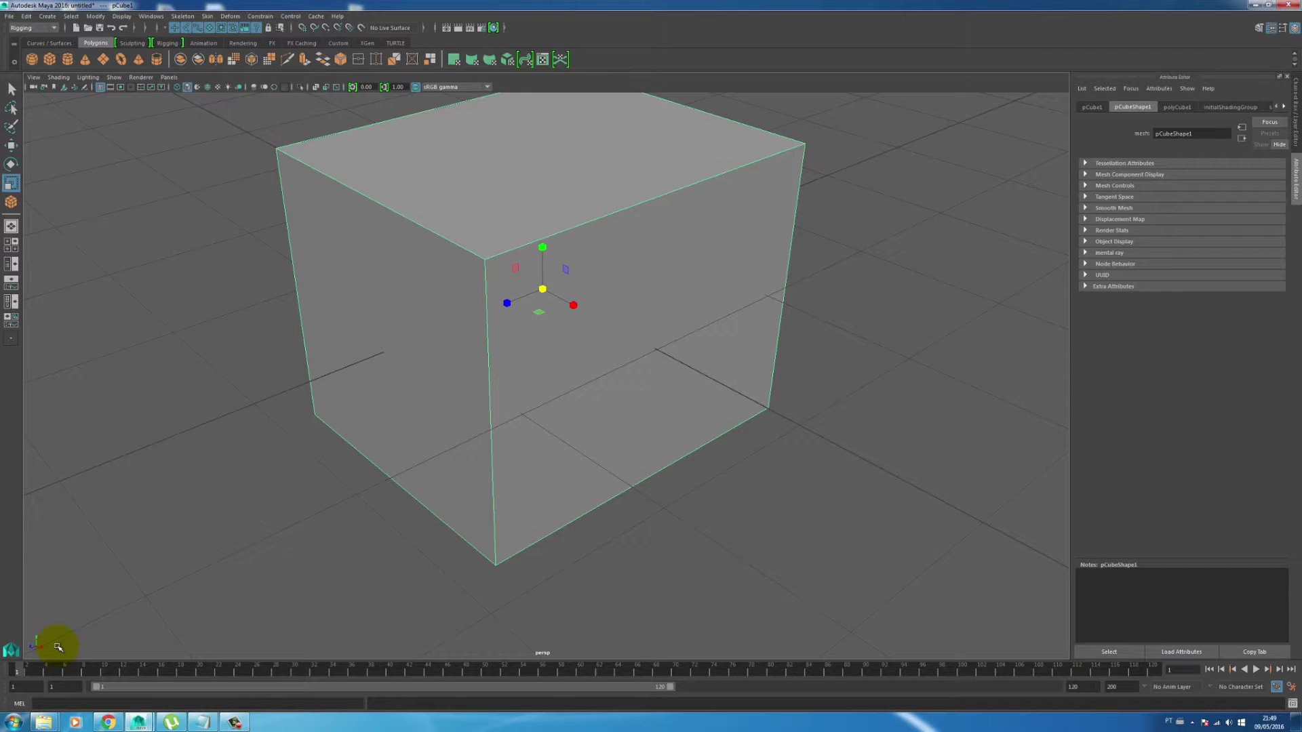
Step: Move the cube freely in the perspective view with the Move tool and undo that move
alt+right_drag(416, 419, 106, 390)
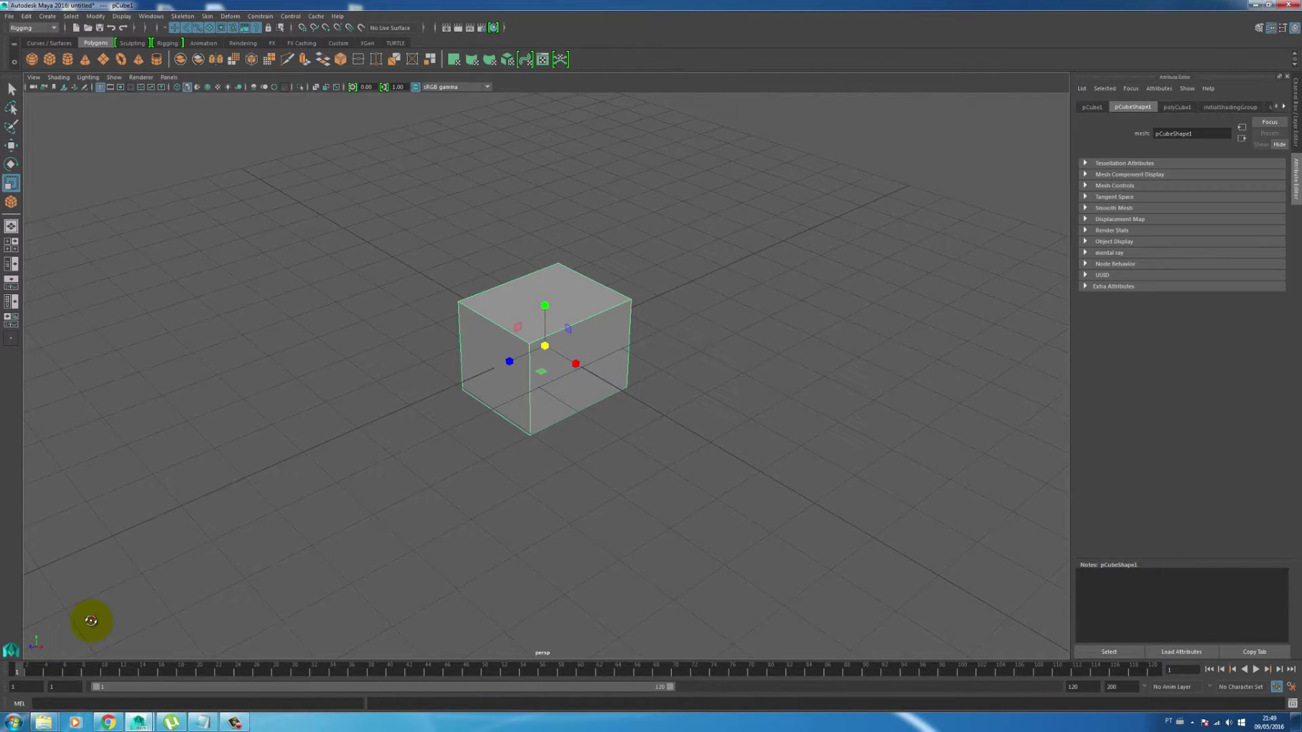
alt+drag(93, 618, 55, 653)
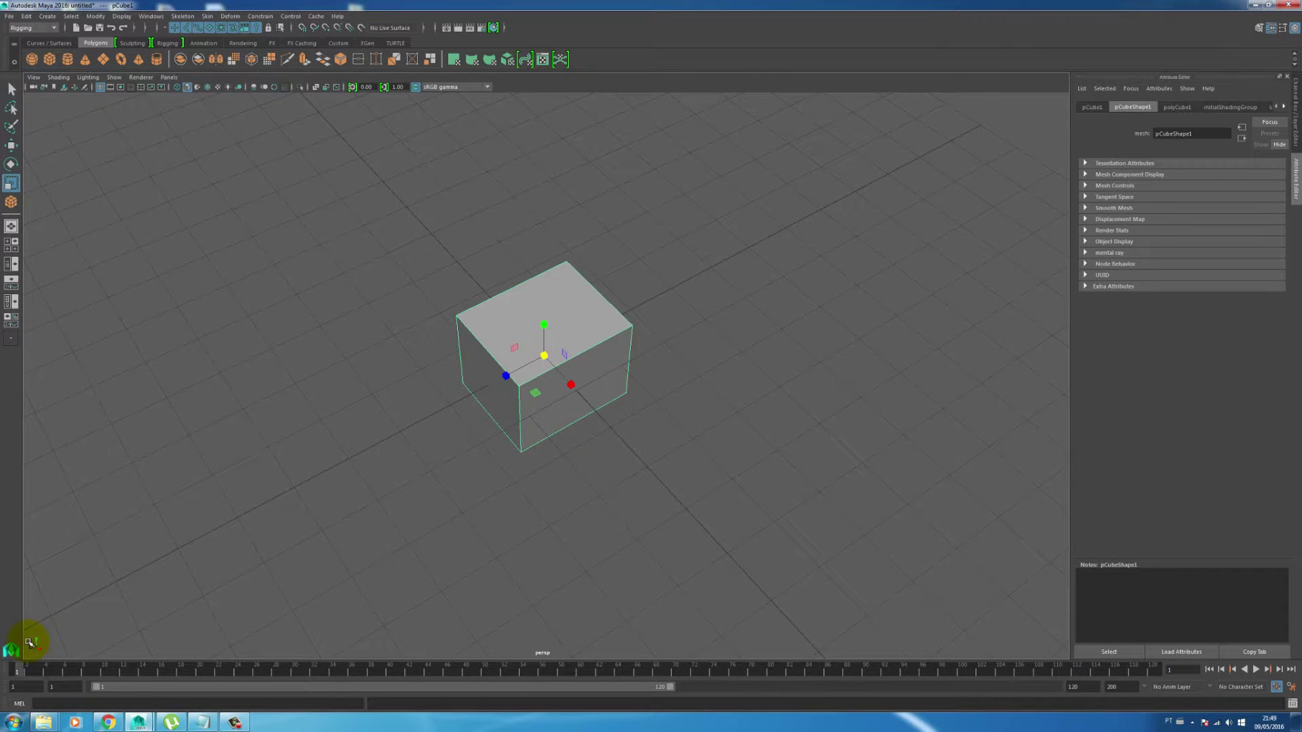
alt+drag(453, 529, 381, 507)
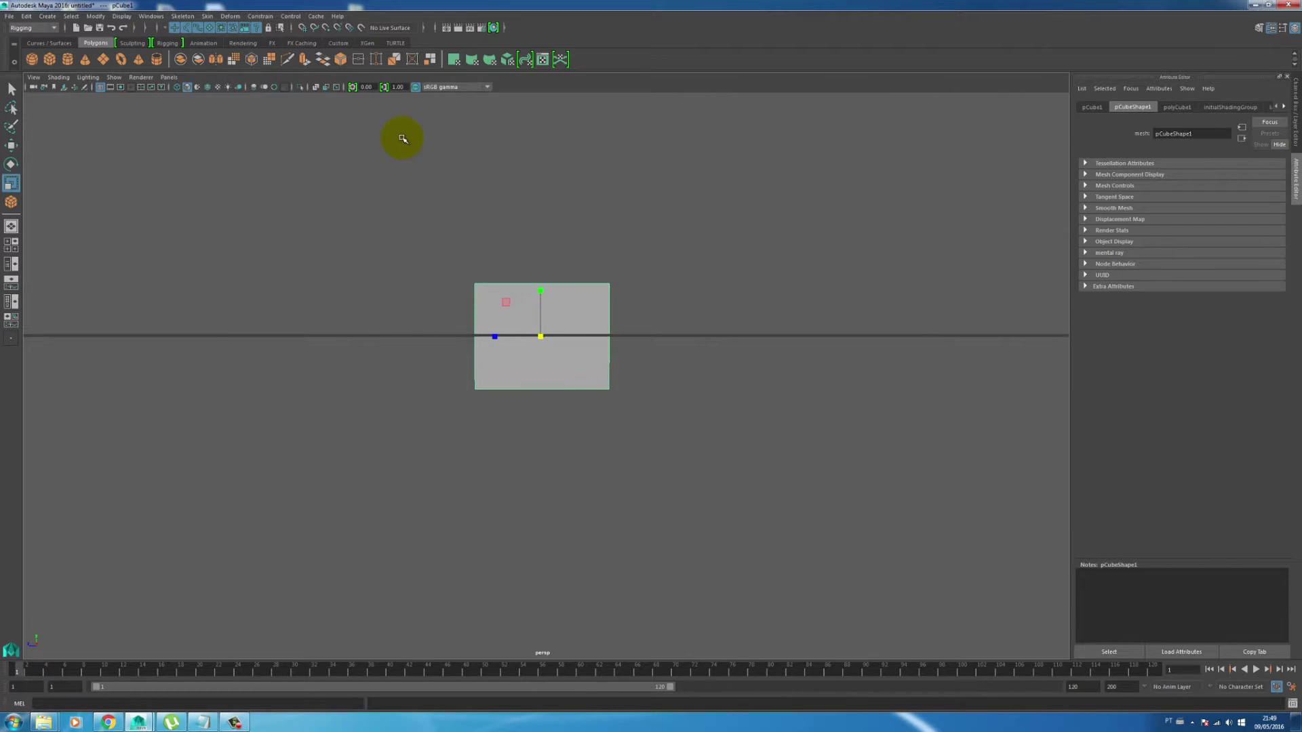
alt+drag(349, 297, 448, 241)
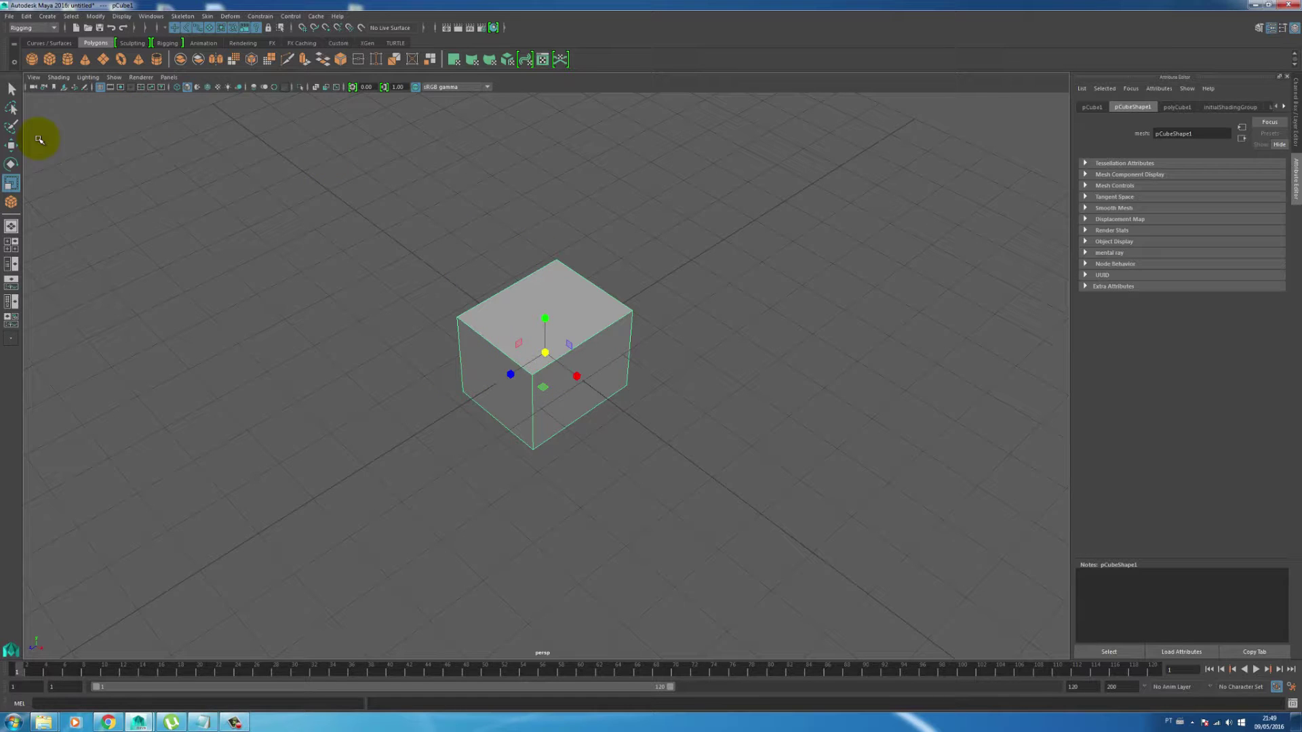
click(14, 148)
alt+drag(707, 405, 553, 384)
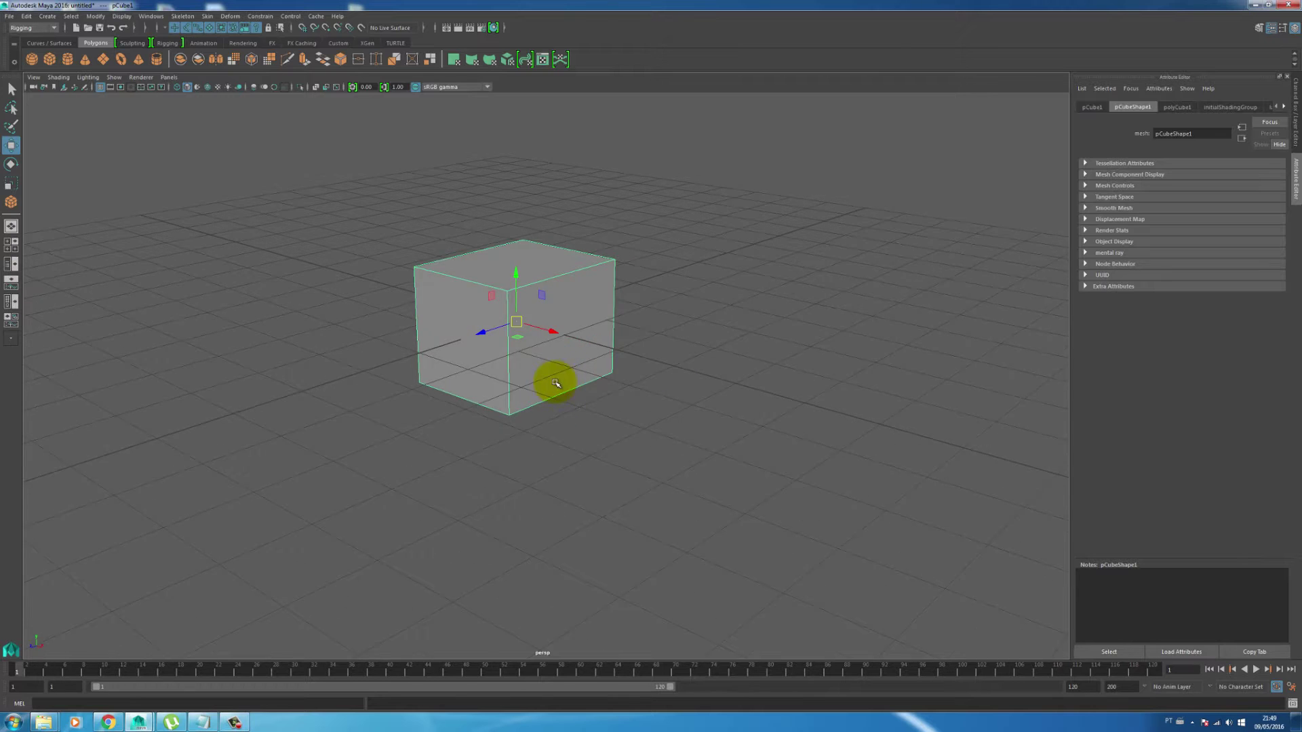
mouse_move(516, 311)
alt+mouse_down()
mouse_move(494, 255)
mouse_move(528, 316)
alt+mouse_up()
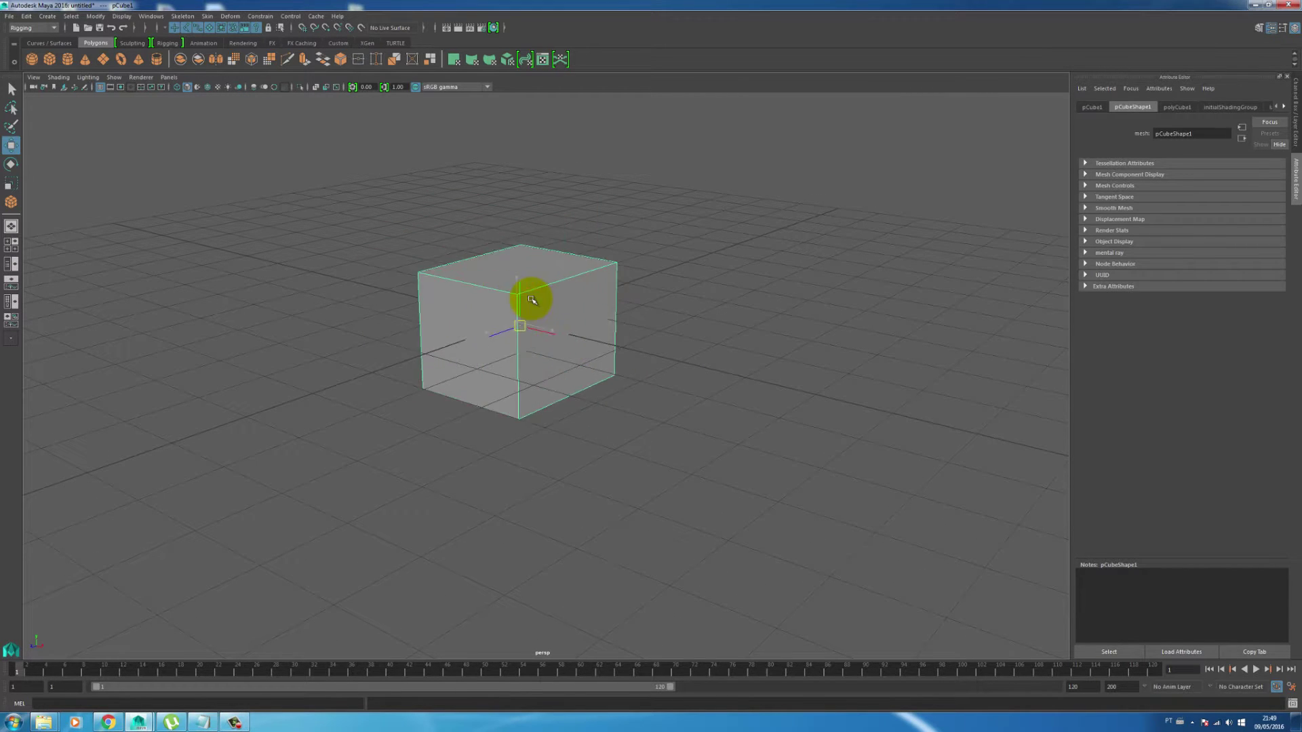
key(ctrl+z)
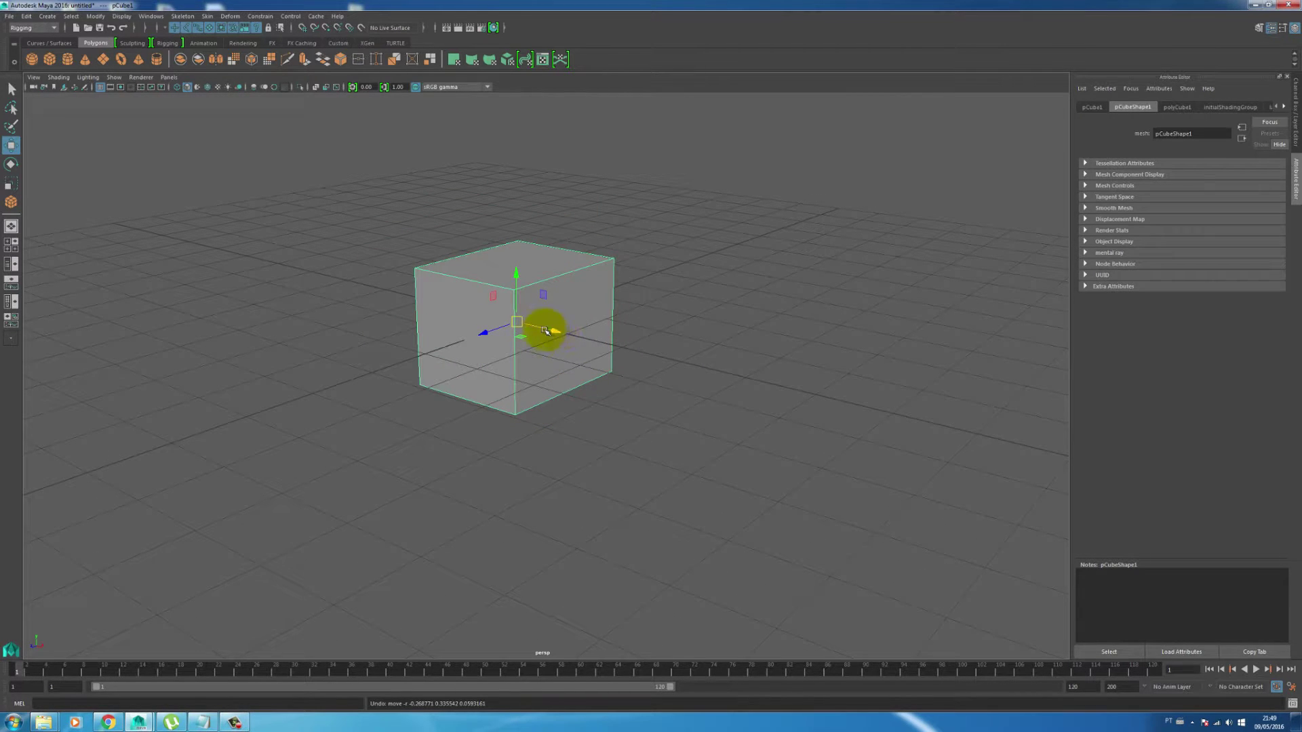
Step: Move the cube slightly along the positive X axis and show the scene in the four-view layout
drag(555, 332, 600, 352)
key(space)
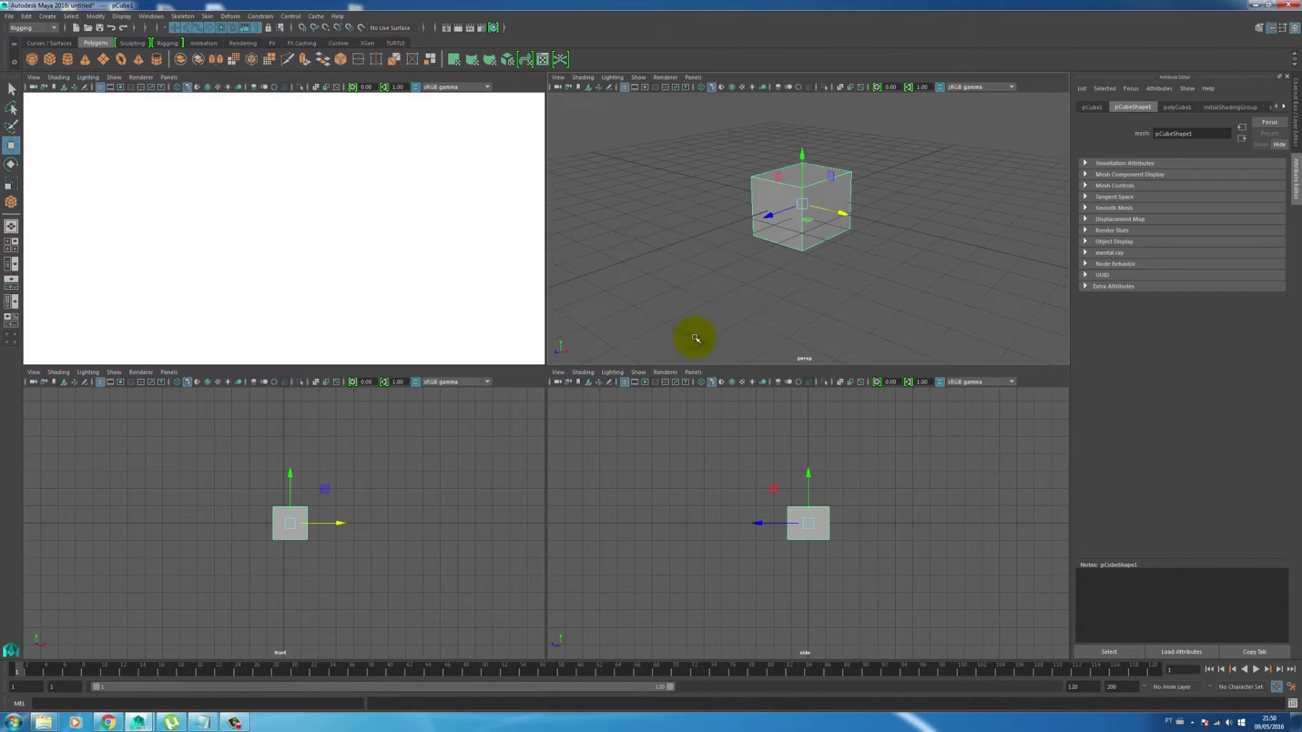
alt+middle_drag(382, 292, 430, 230)
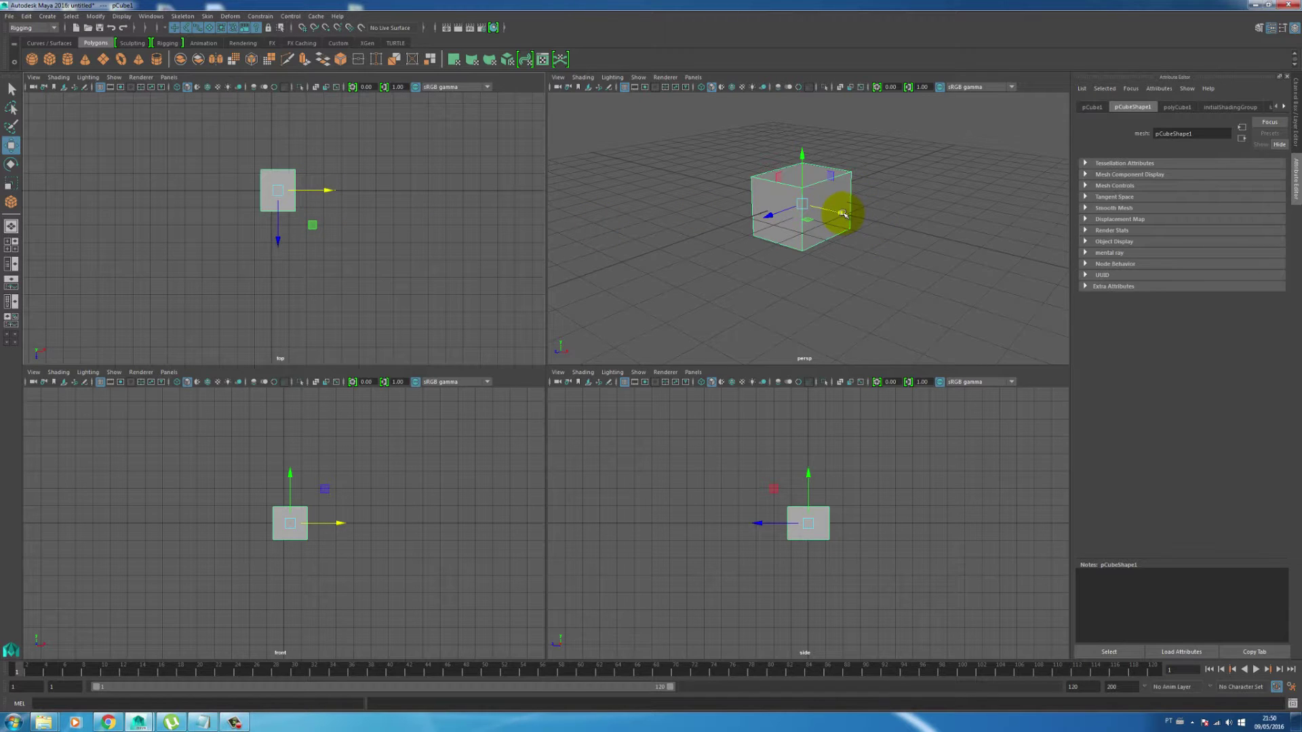
Step: Move the cube in the perspective view further along positive X, up along Y and forward along Z
drag(842, 214, 895, 274)
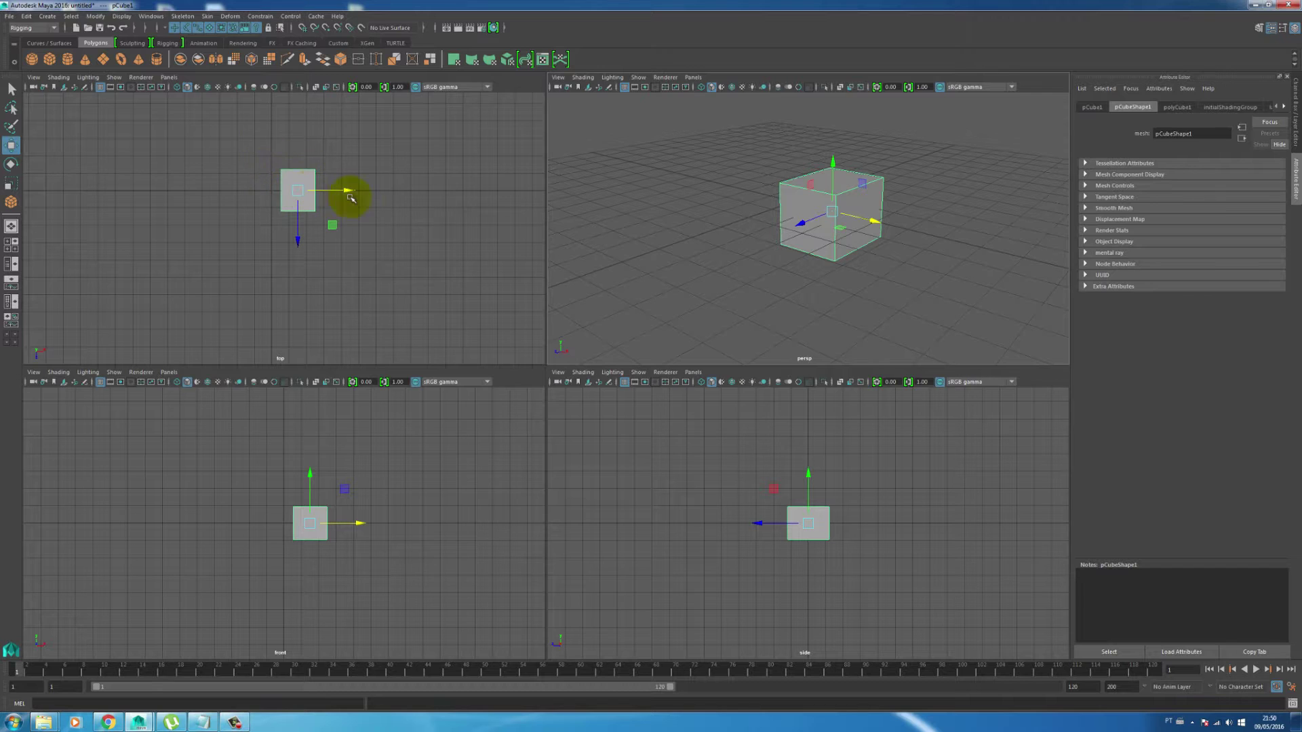
mouse_move(835, 162)
mouse_down()
mouse_move(836, 108)
mouse_move(831, 204)
mouse_move(838, 136)
mouse_up()
drag(802, 201, 736, 225)
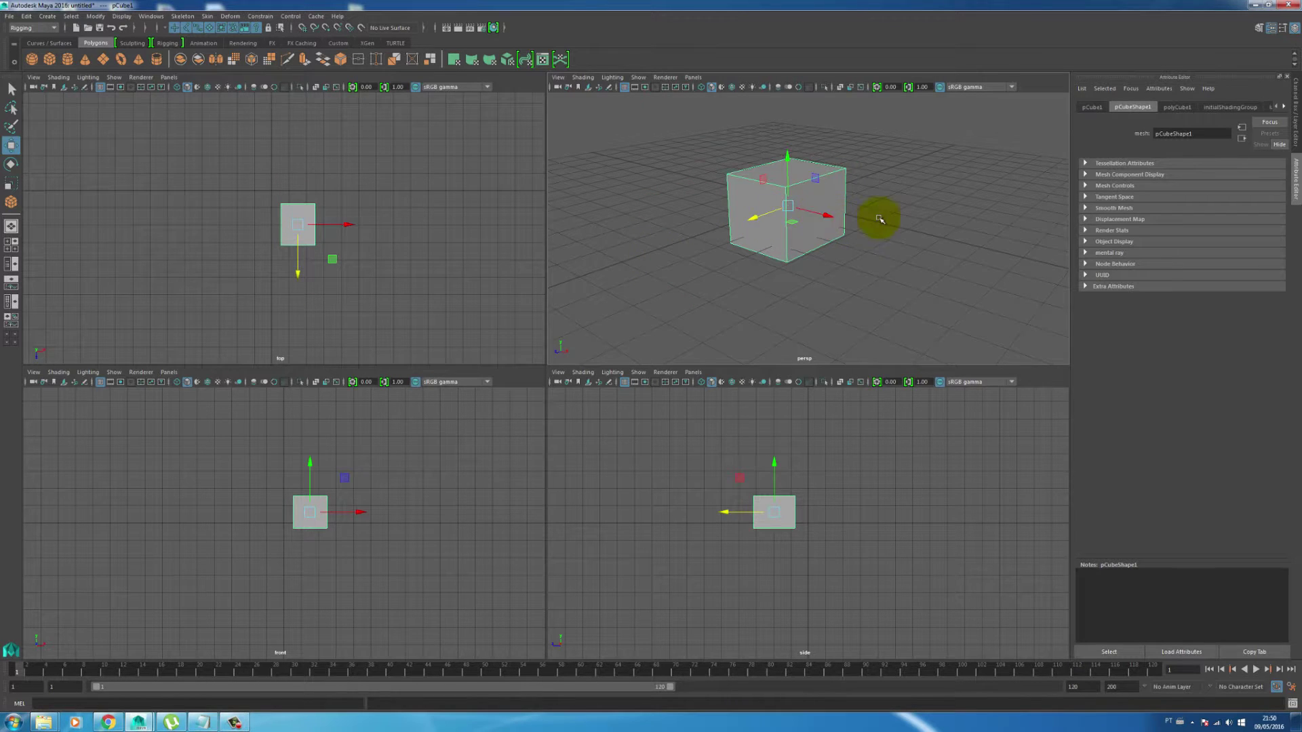
Step: Frame the cube in the perspective view and enlarge that view to full size
scroll(882, 227, up, 3)
scroll(854, 224, down, 5)
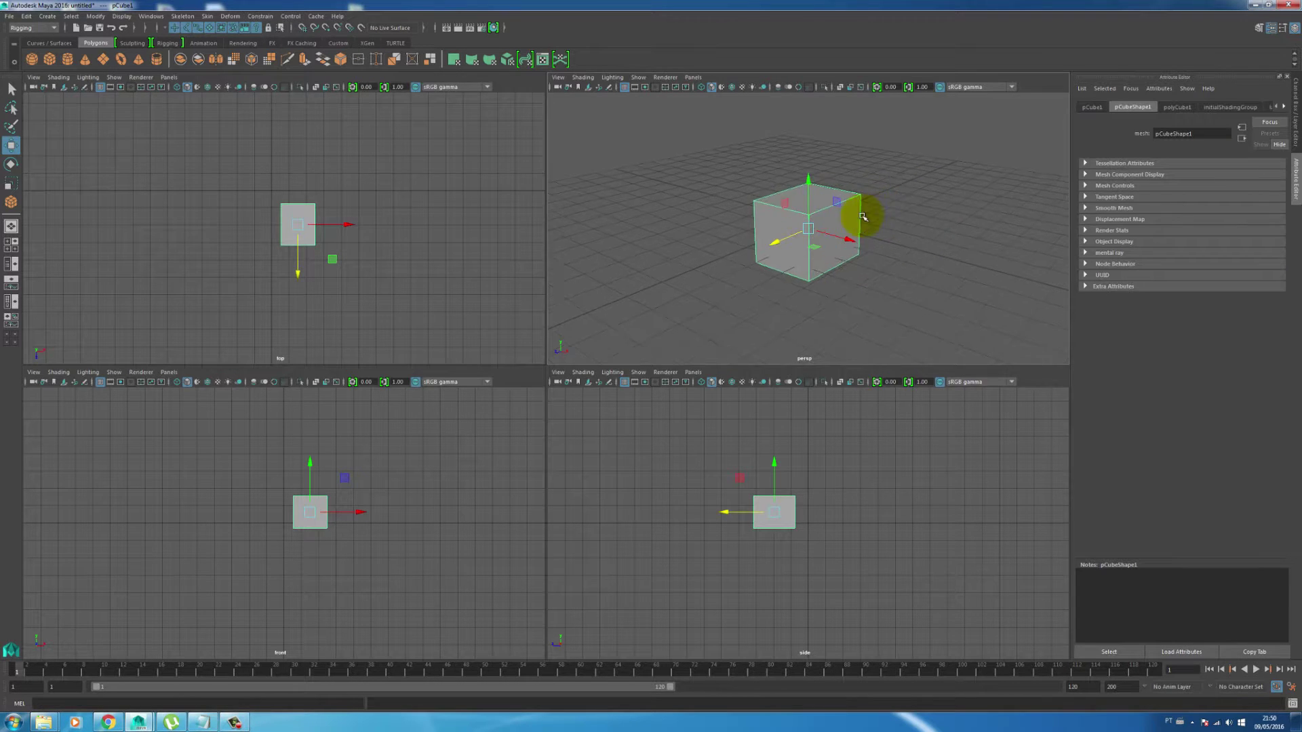
key(space)
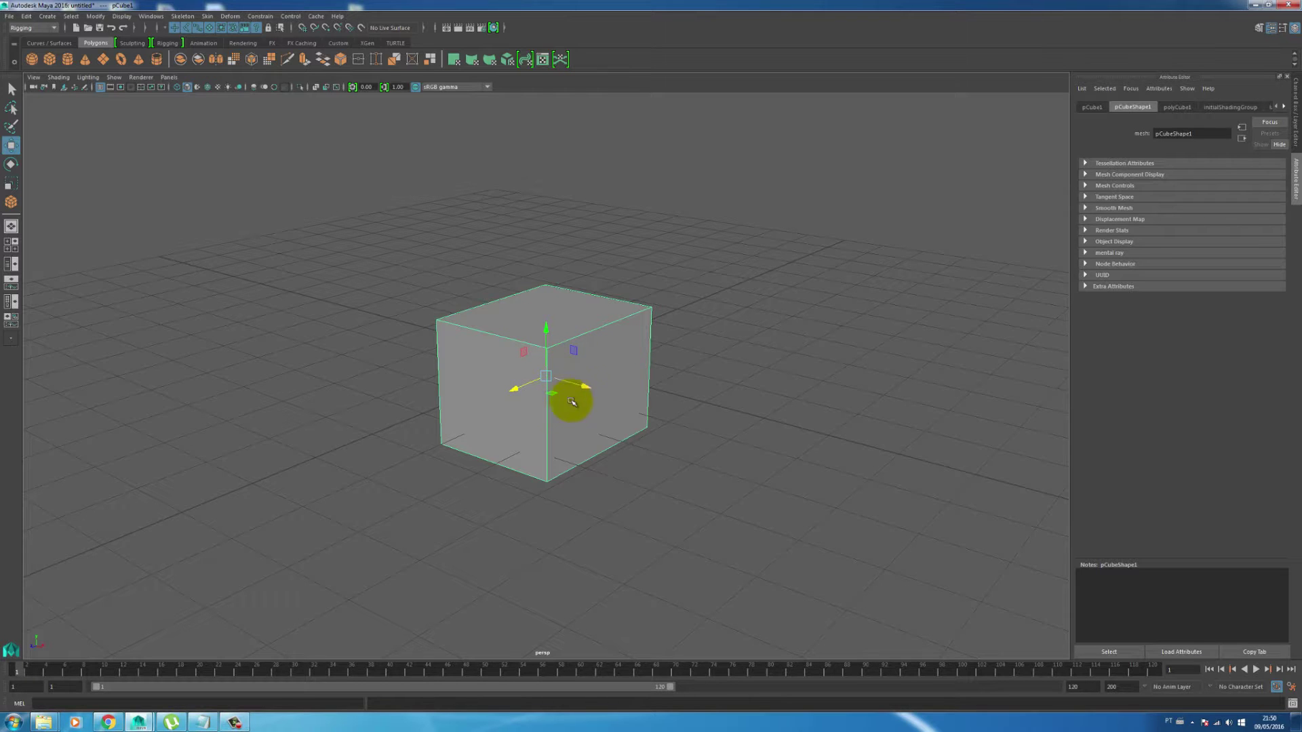
Step: Move the cube within the XY plane in the perspective view and show the scene in the four-view layout
alt+drag(668, 376, 544, 316)
drag(569, 369, 588, 335)
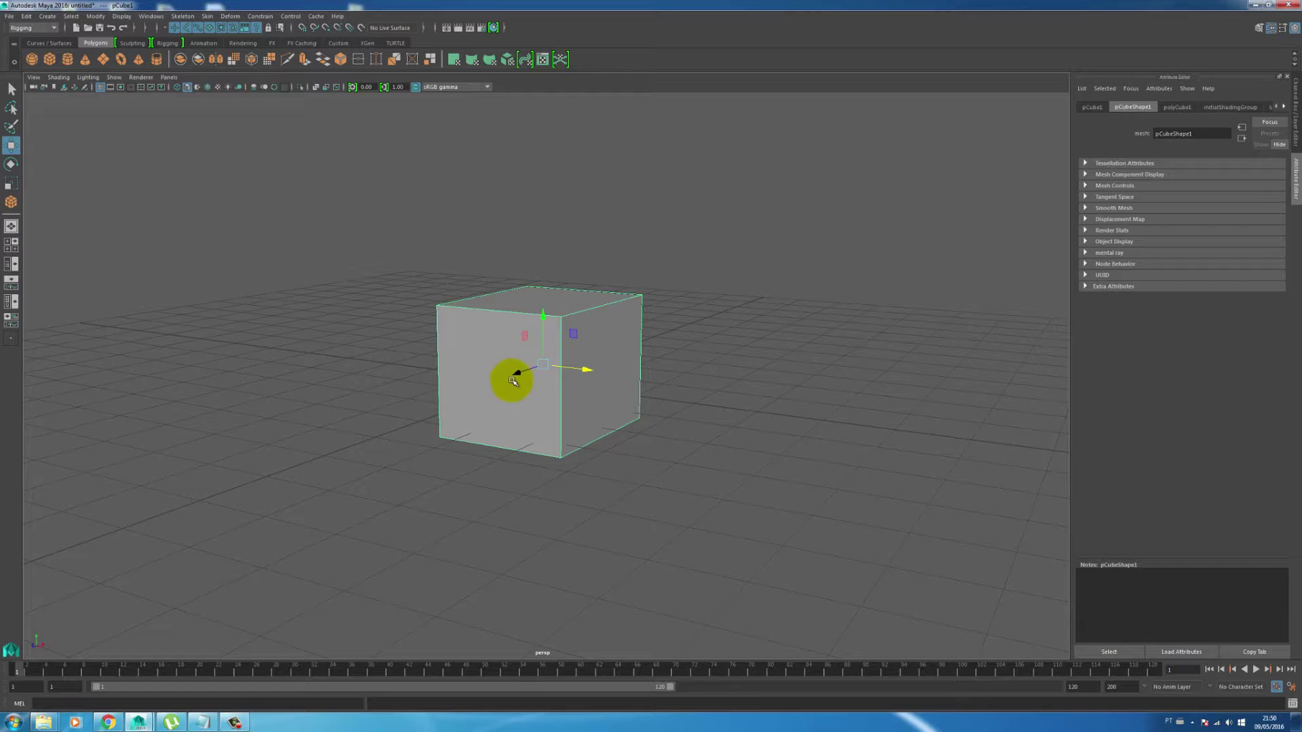
drag(573, 335, 596, 282)
key(space)
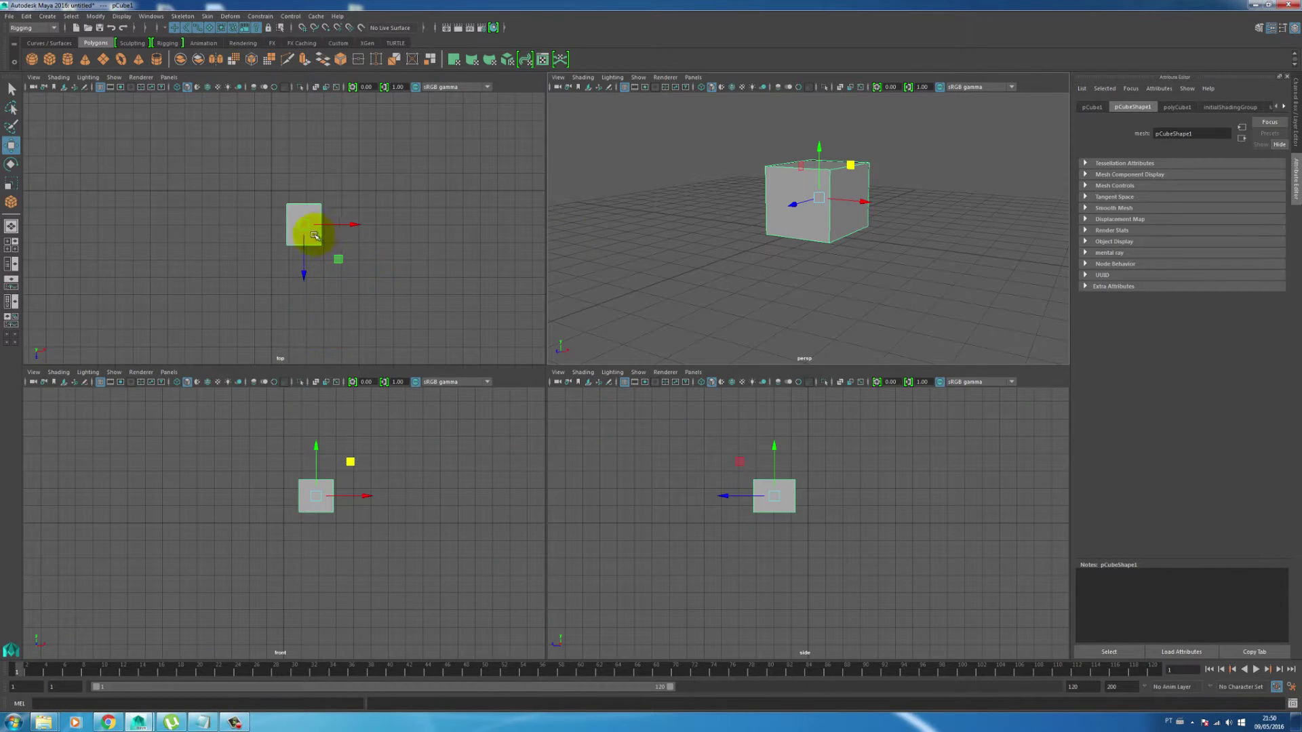
Step: Move the cube freely in the top view, and shift it within the XY plane in the perspective view to the negative X side
drag(320, 226, 290, 202)
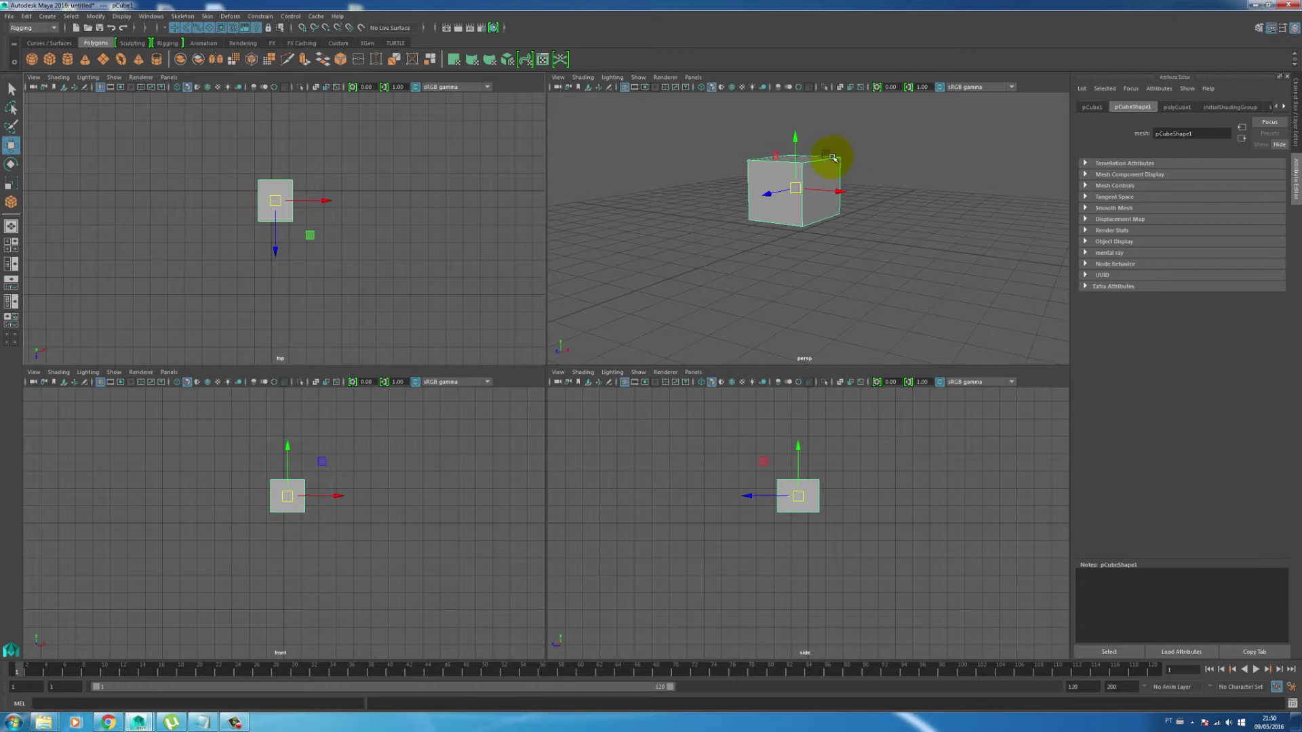
drag(829, 157, 849, 204)
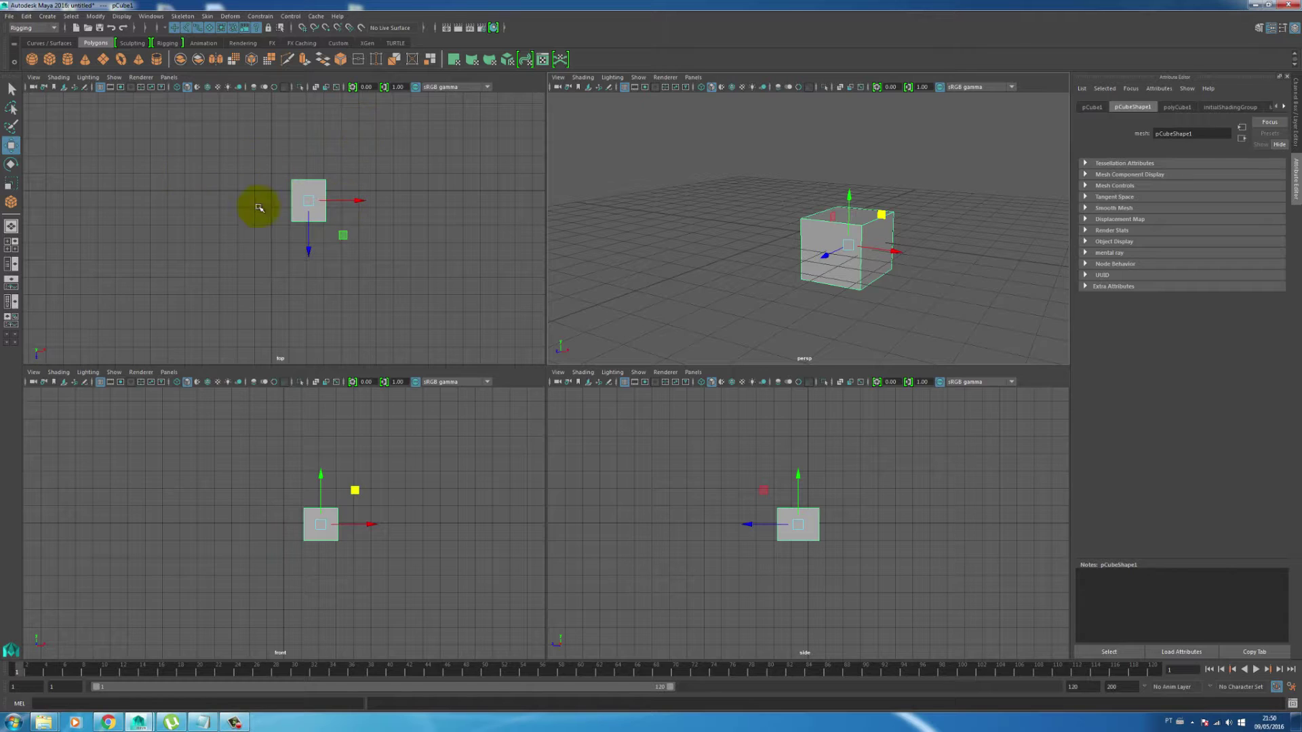
drag(880, 215, 828, 189)
Step: In the full-size perspective view, add a polygon sphere, a second cube and a cone, spacing them apart around the grid's origin
alt+drag(795, 240, 858, 215)
key(space)
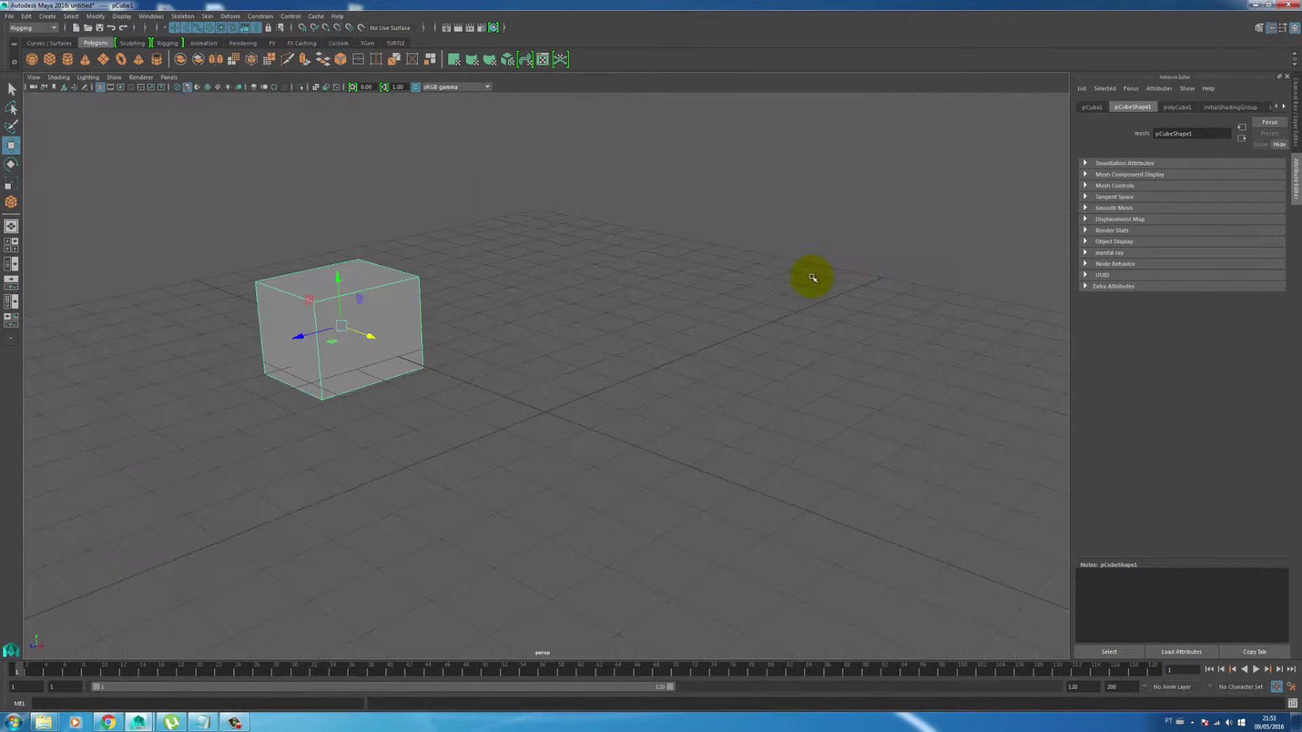
click(34, 60)
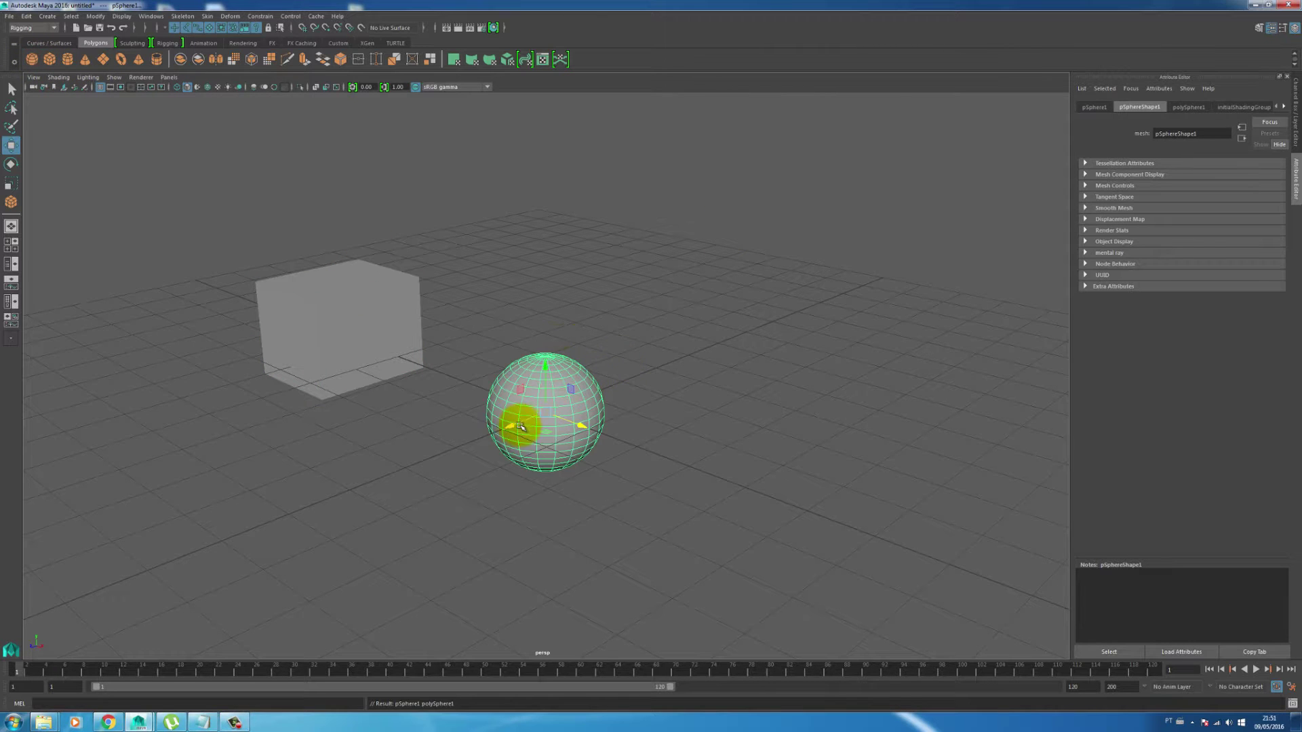
drag(527, 428, 670, 308)
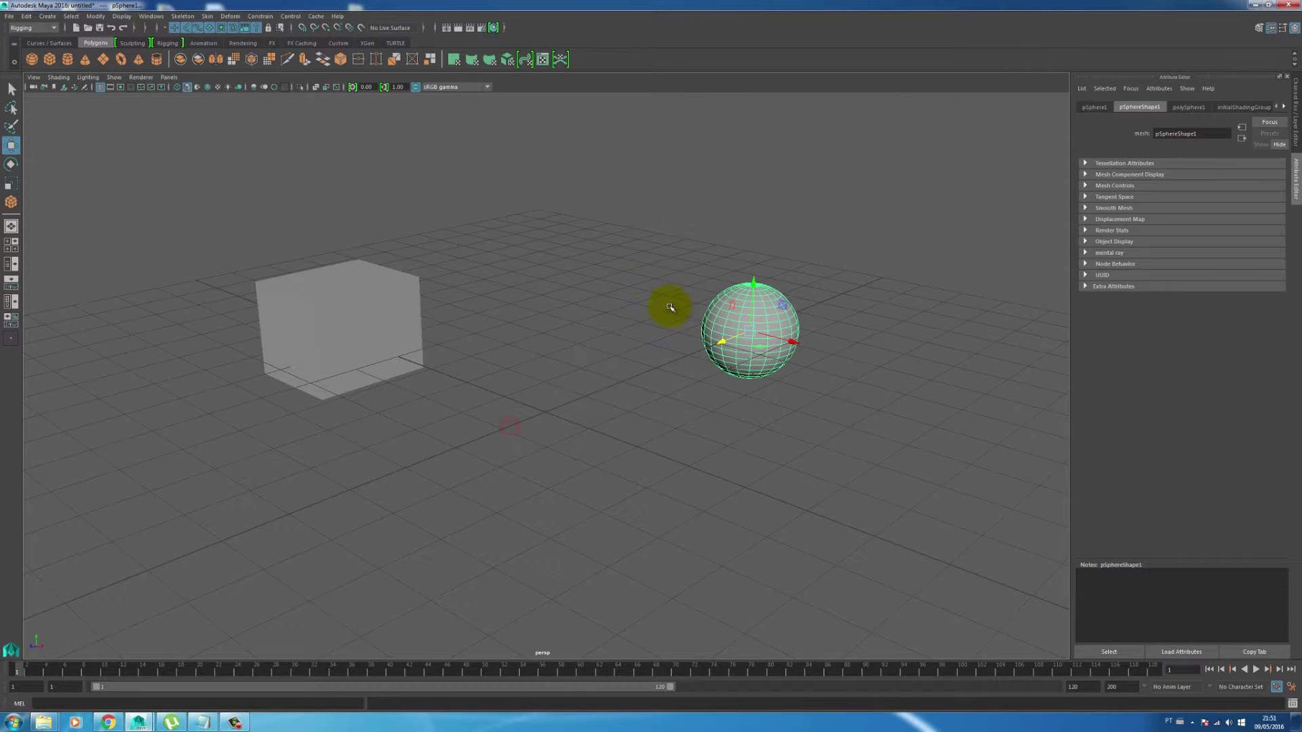
click(49, 60)
drag(573, 425, 780, 503)
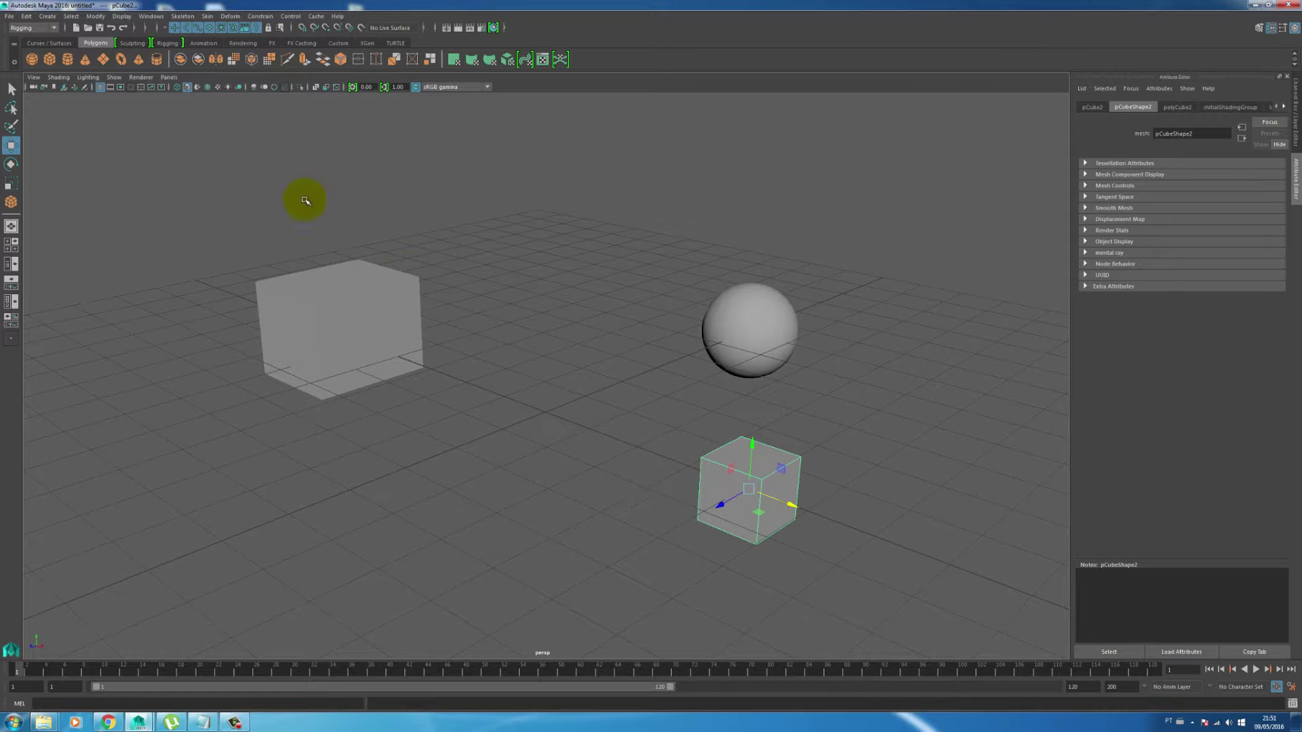
drag(535, 427, 271, 516)
click(570, 379)
Step: Examine the arrangement of the four primitives by zooming and orbiting the perspective camera around them
scroll(430, 343, down, 3)
scroll(384, 354, up, 2)
scroll(407, 349, down, 3)
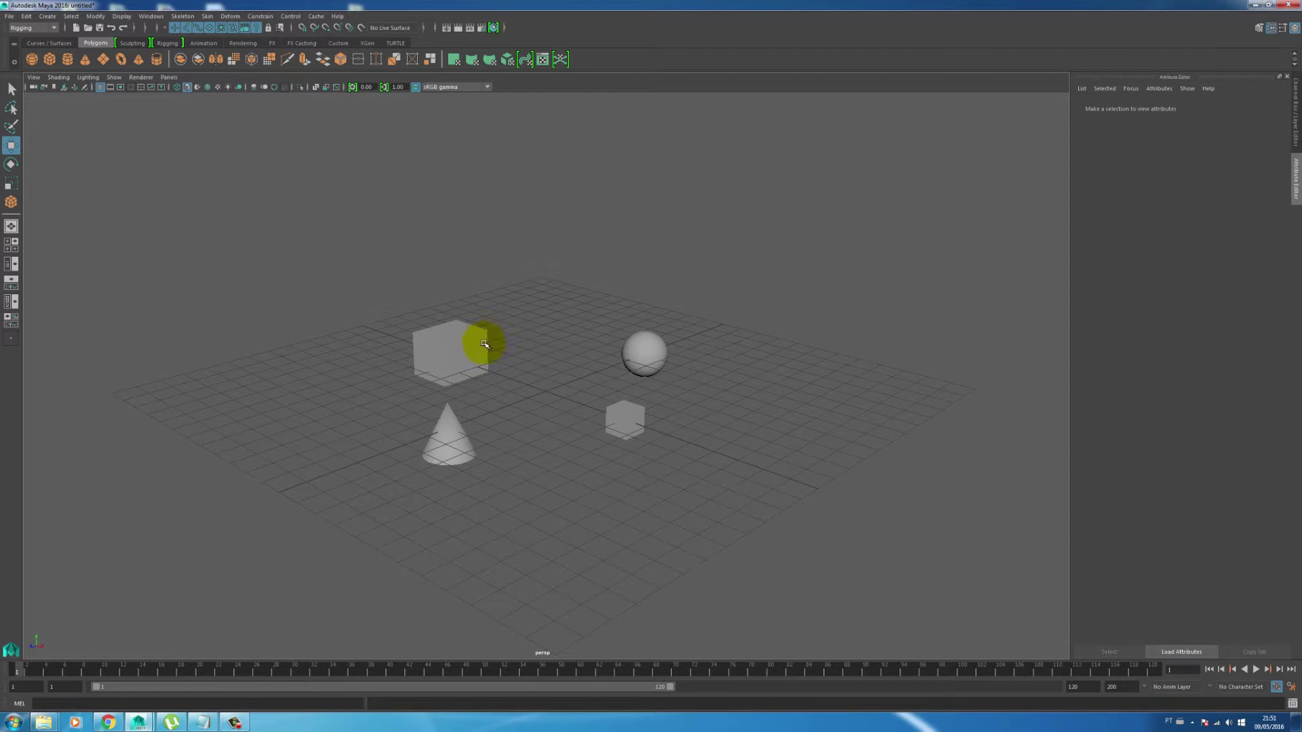
click(484, 344)
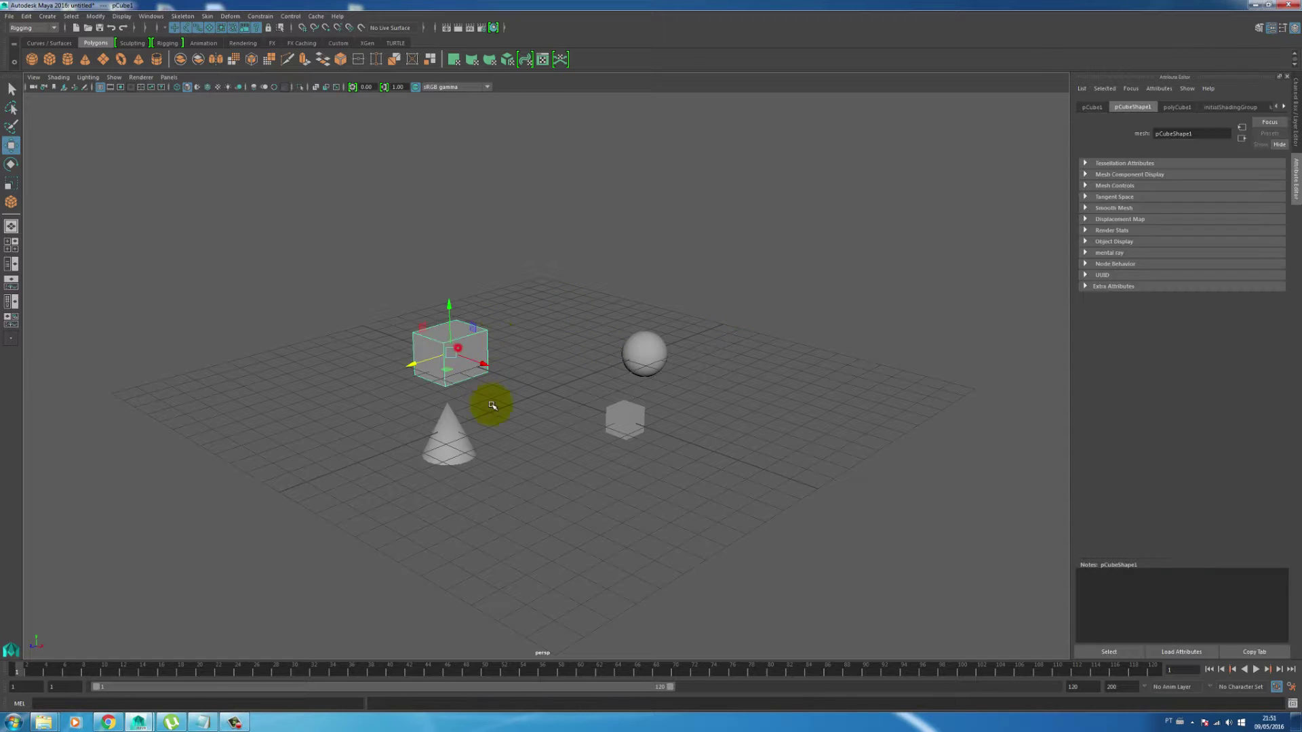
click(542, 394)
mouse_move(542, 394)
alt+mouse_down()
mouse_move(466, 388)
mouse_move(511, 441)
mouse_move(590, 436)
mouse_move(584, 398)
mouse_move(555, 374)
alt+mouse_up()
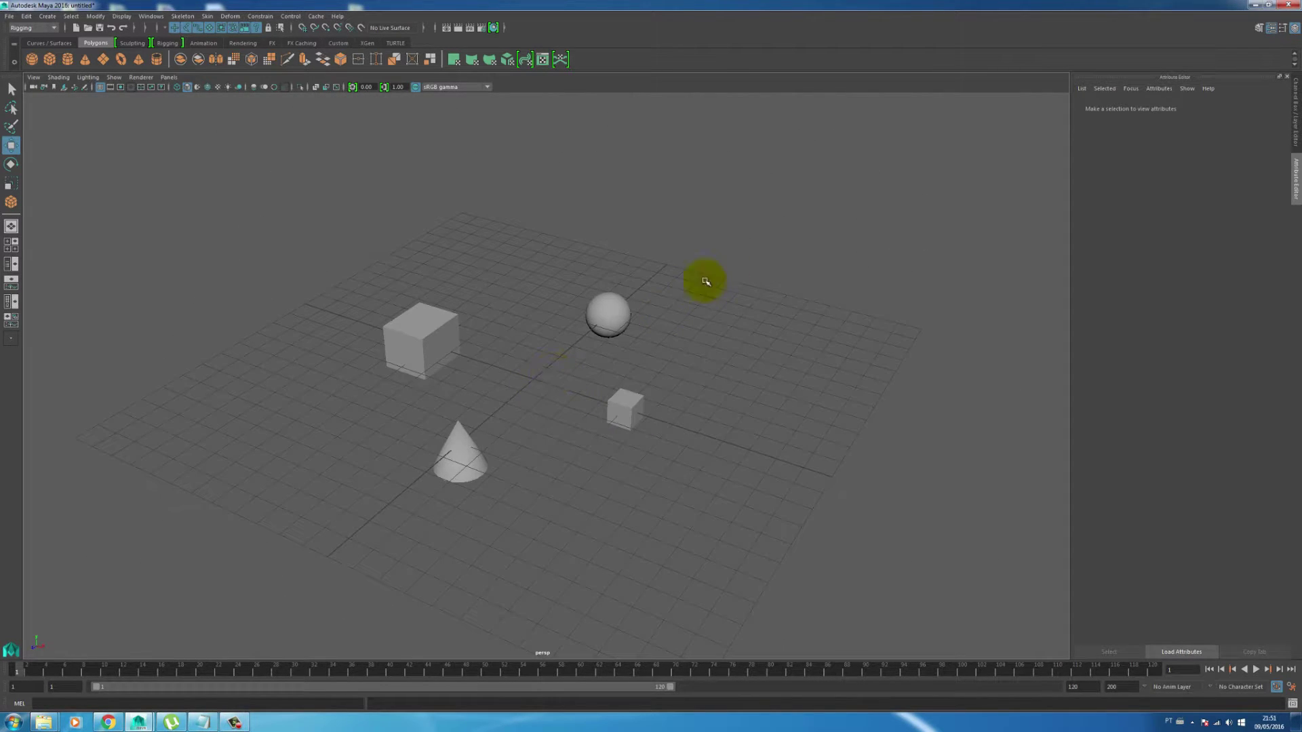
scroll(552, 392, up, 5)
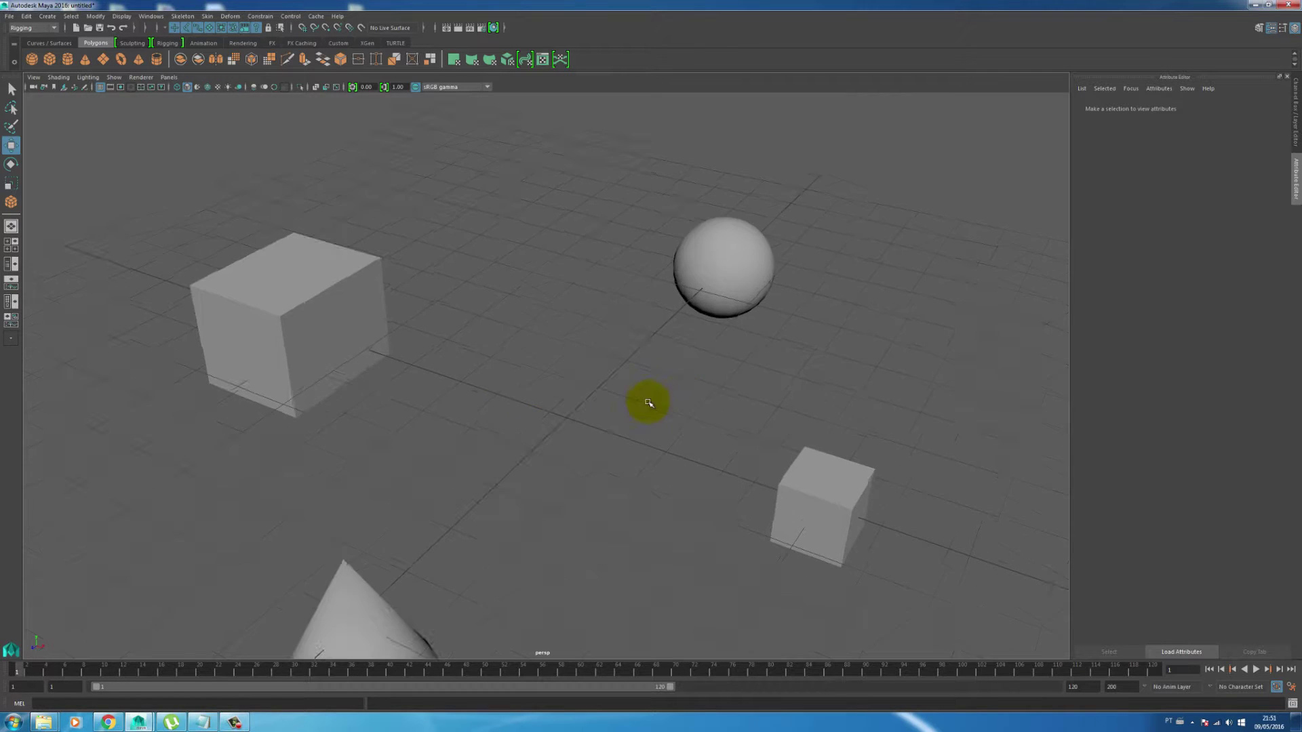
alt+drag(649, 404, 488, 400)
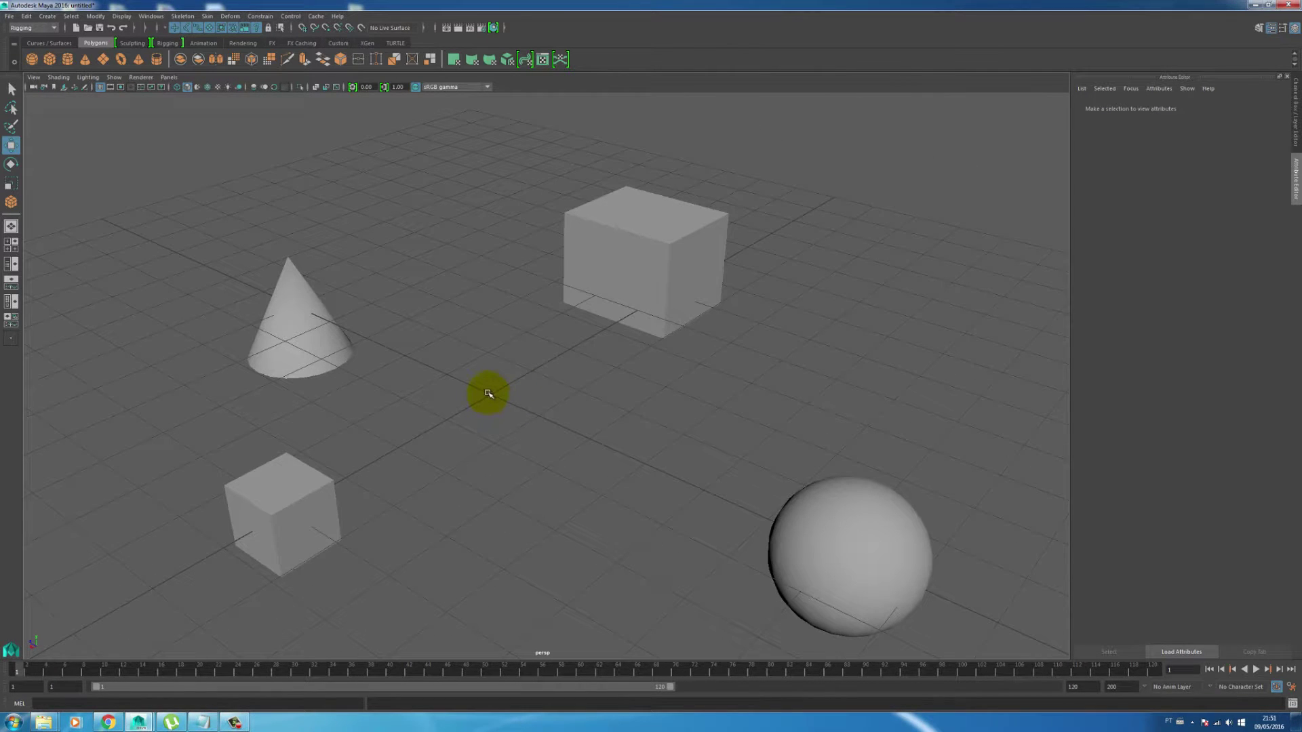
alt+drag(492, 399, 579, 351)
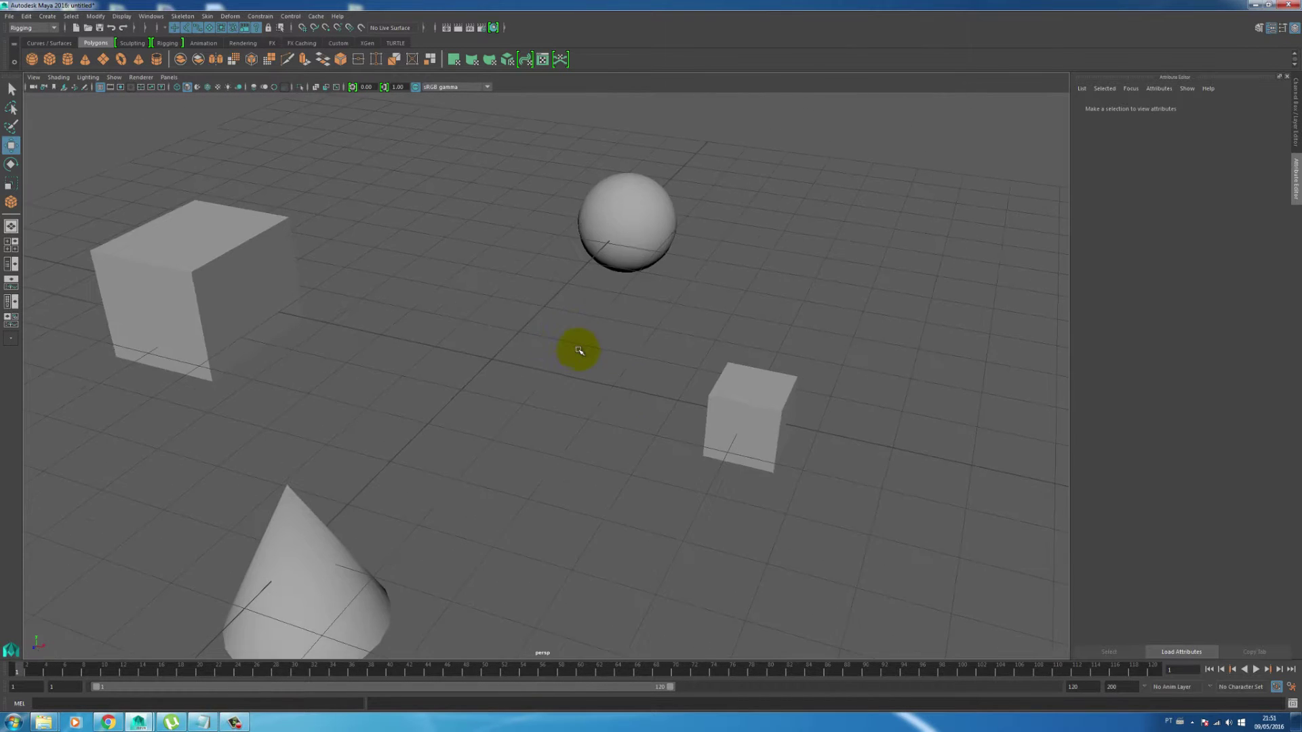
alt+right_drag(579, 351, 151, 305)
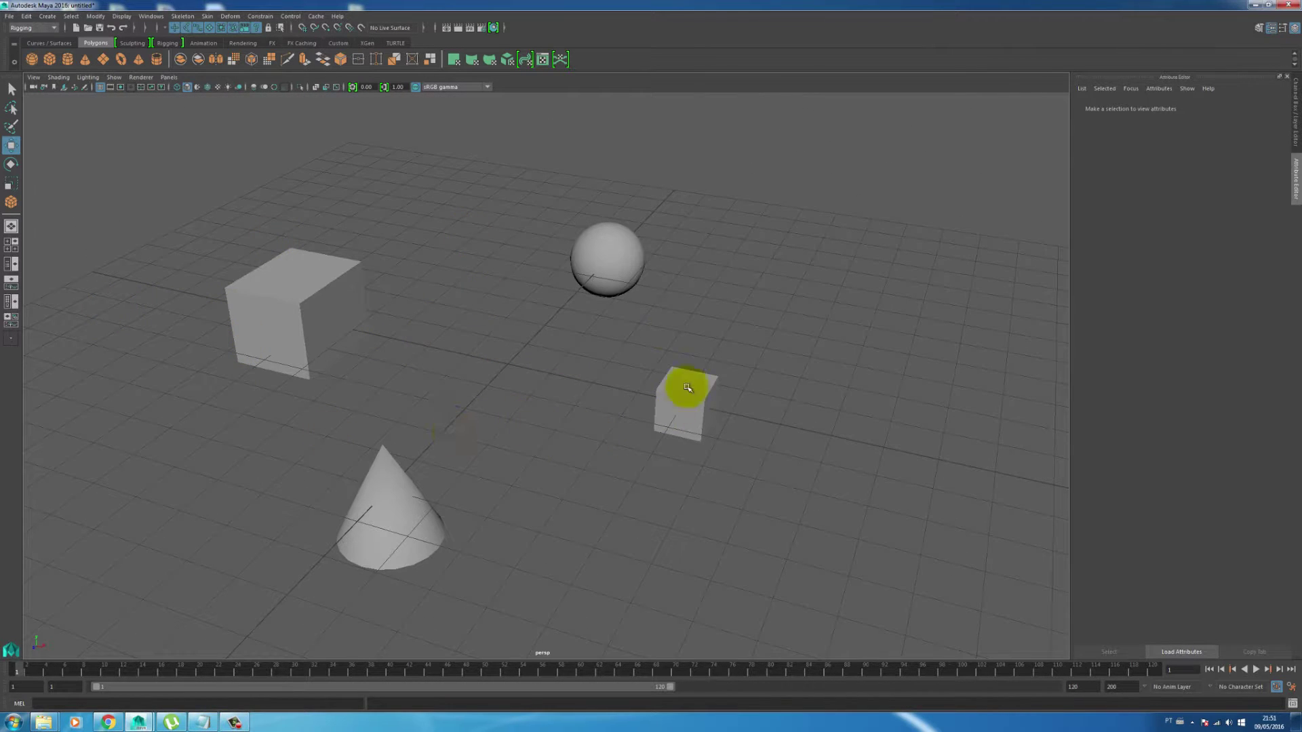
scroll(348, 279, down, 5)
Step: Duplicate all four primitives and move the copies along positive X, clear of the originals
click(640, 279)
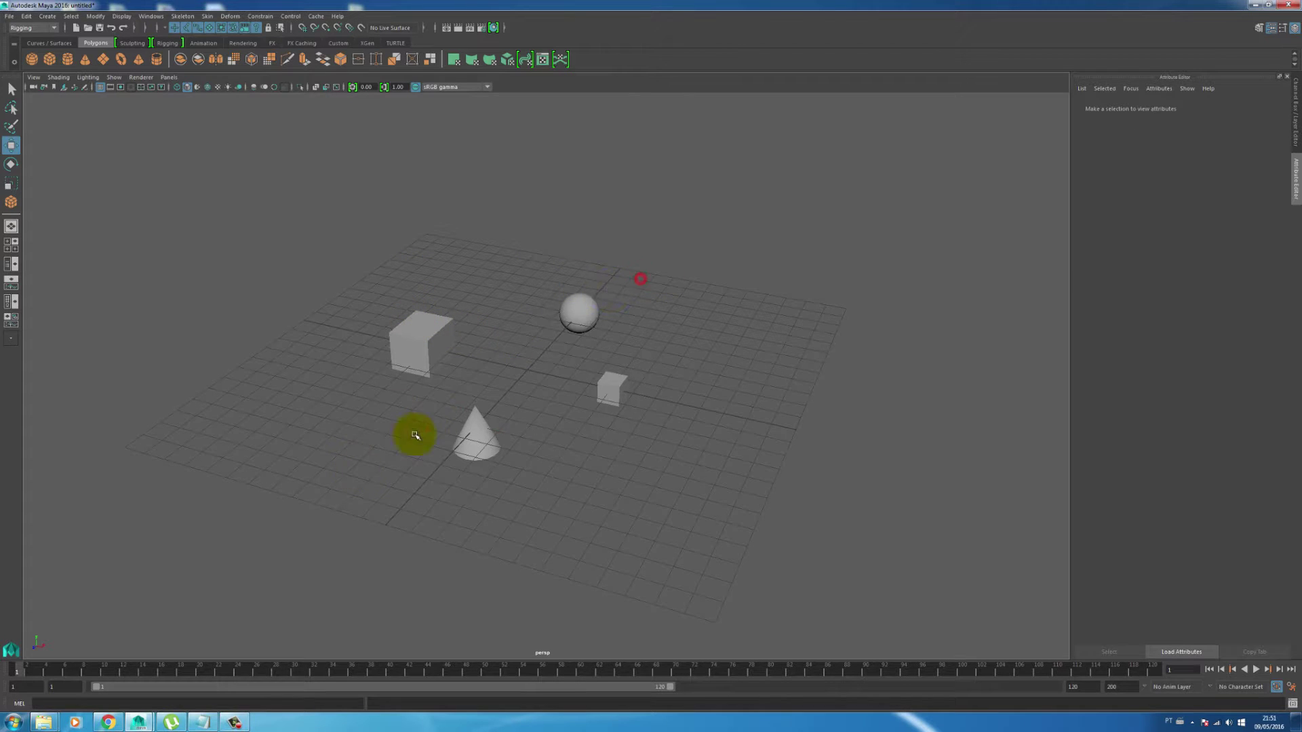
key(ctrl+z)
drag(518, 438, 563, 447)
middle_drag(679, 471, 707, 453)
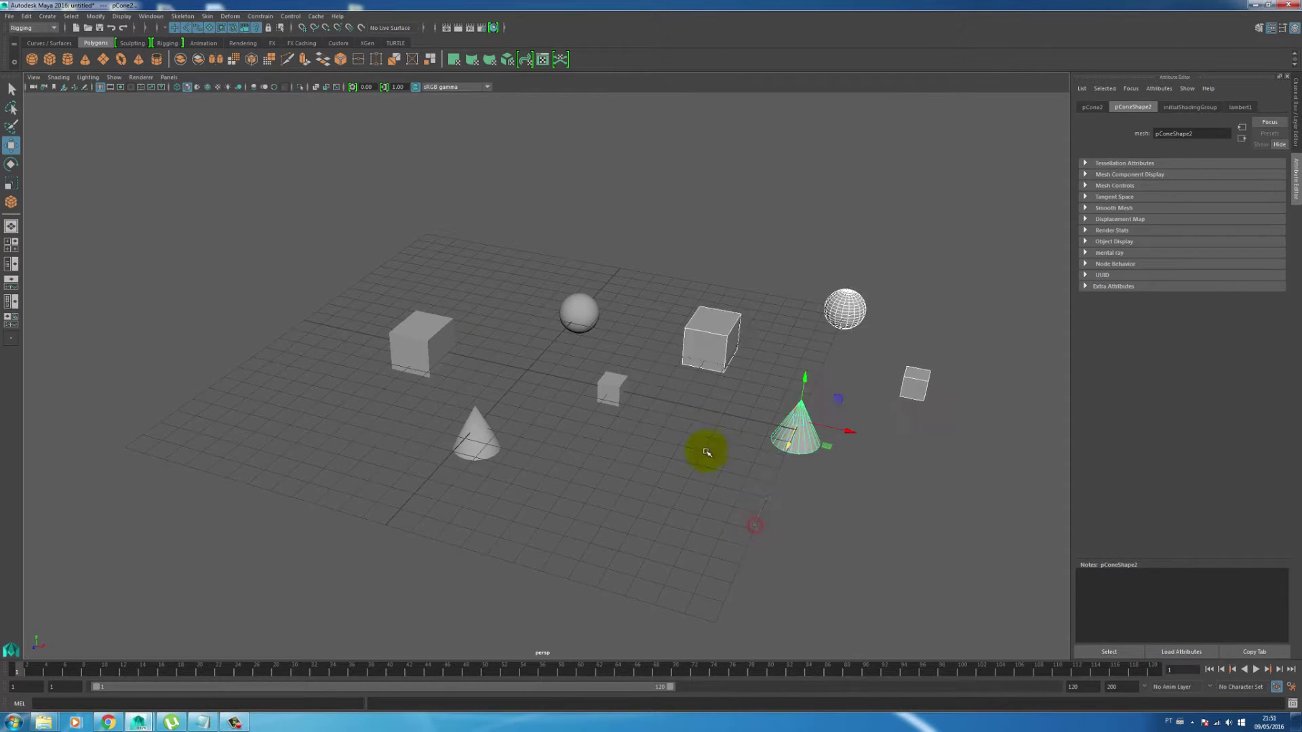
click(706, 453)
Step: Frame the original large cube in the perspective view and examine it from another side
click(444, 339)
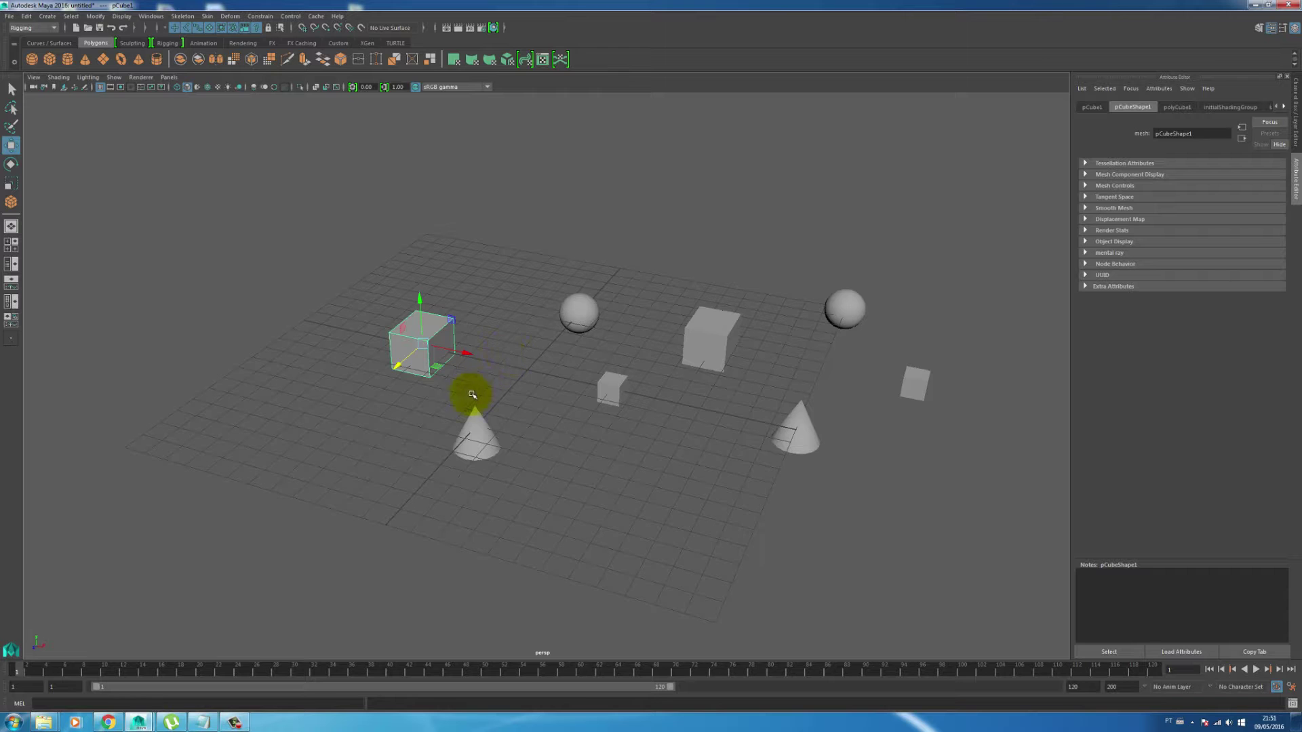
key(f)
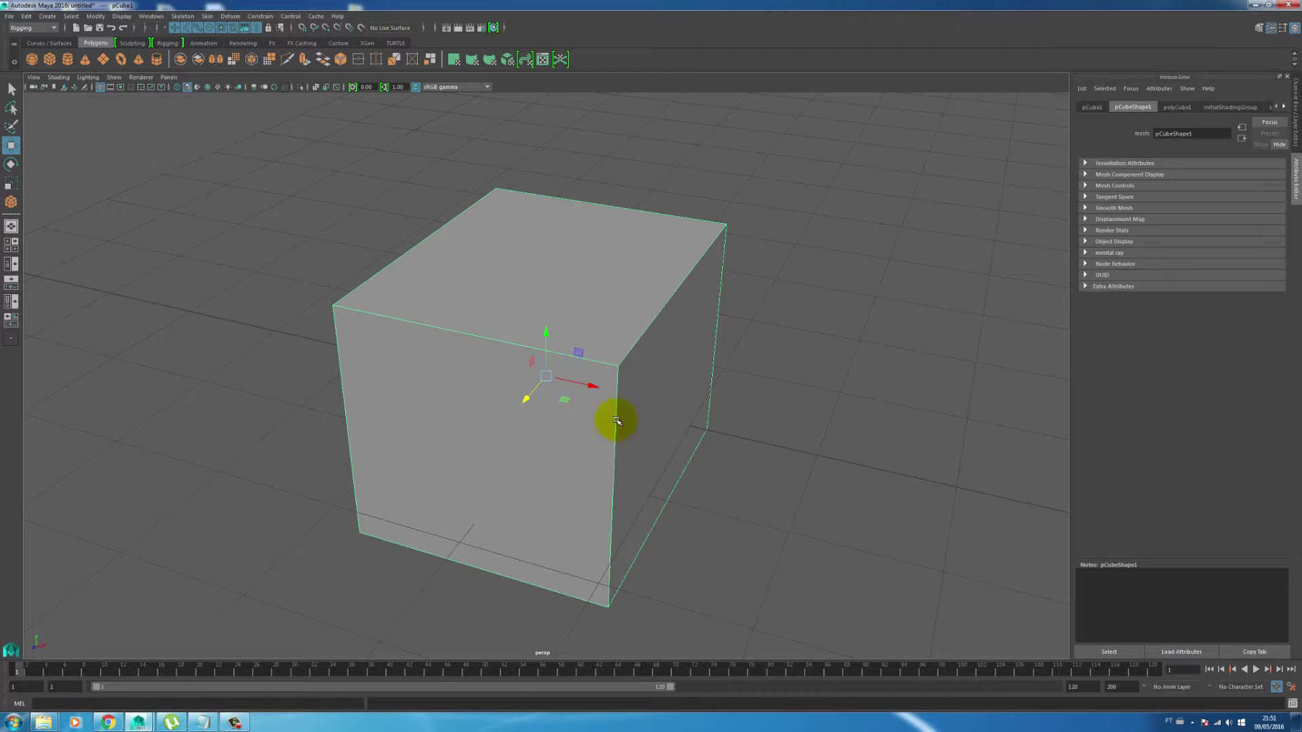
scroll(398, 311, down, 10)
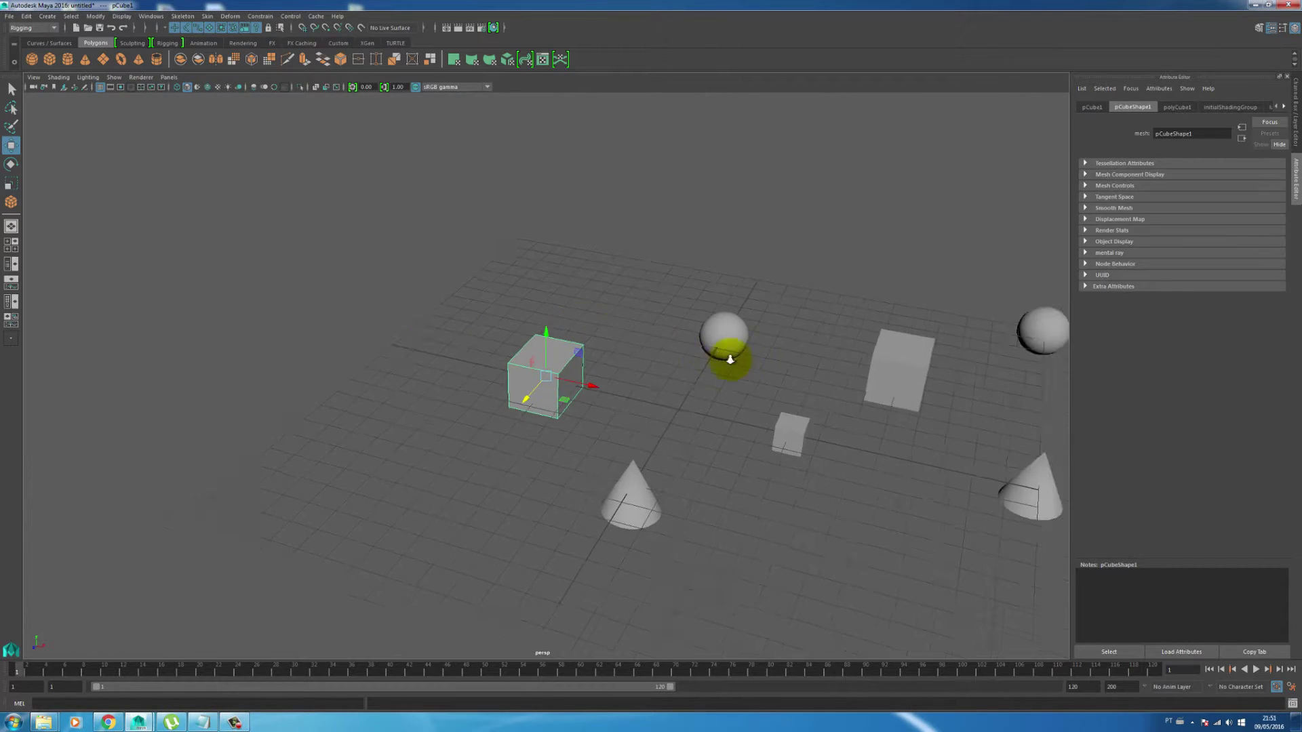
scroll(674, 354, down, 1)
scroll(643, 372, up, 1)
key(f)
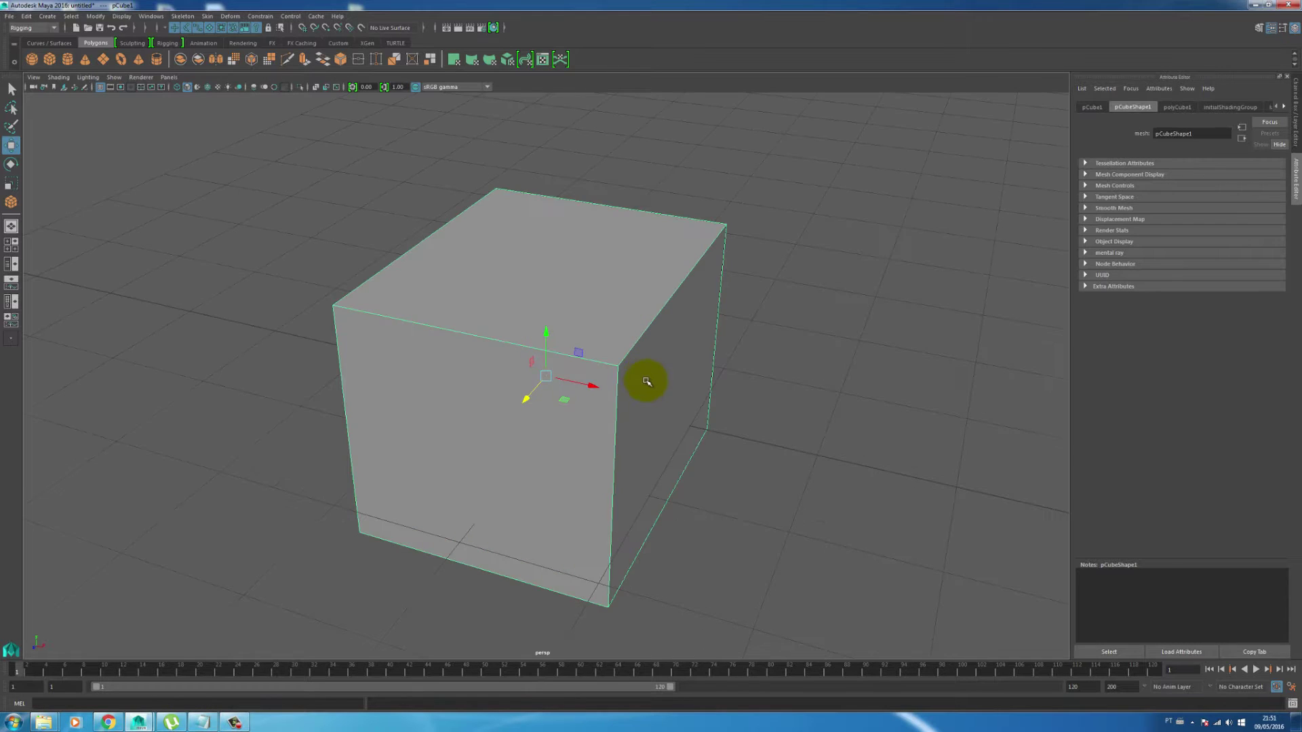
alt+drag(574, 393, 516, 380)
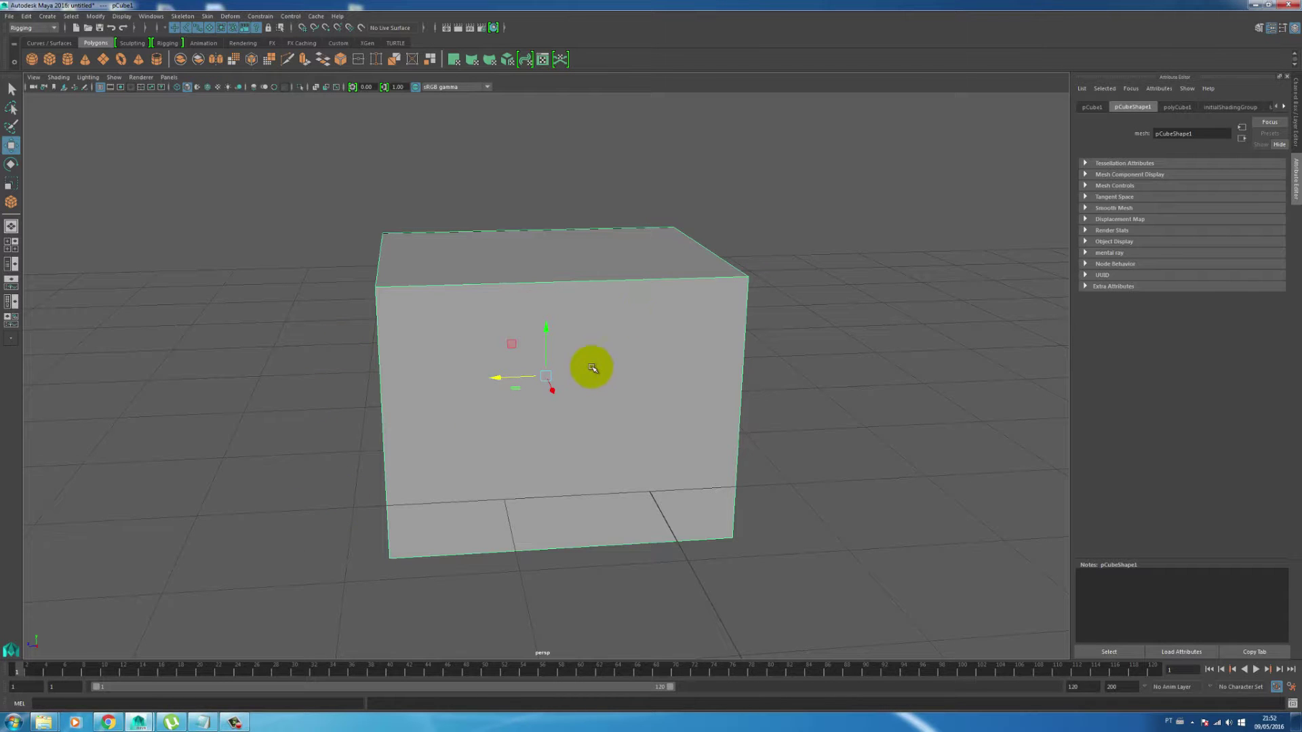
Step: Frame all objects in the perspective view and look over the whole arrangement from above
key(a)
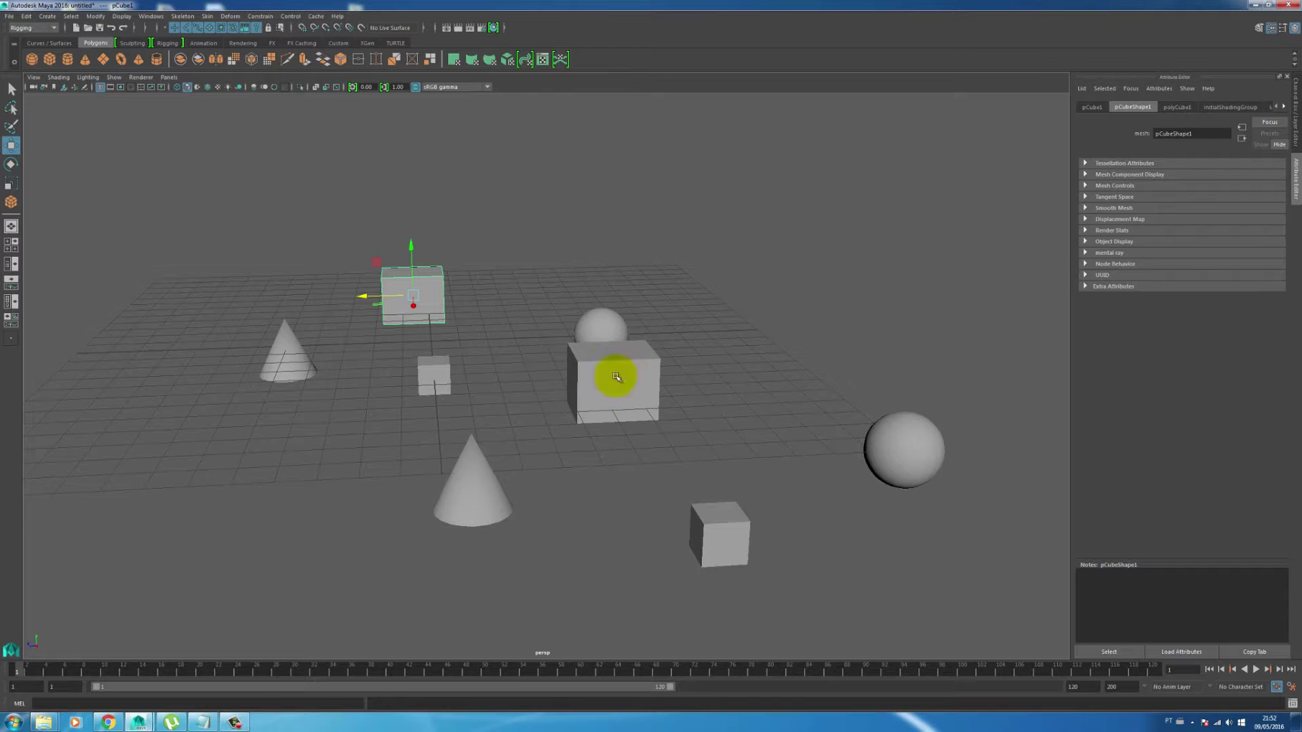
alt+drag(468, 343, 596, 399)
key(super)
key(Escape)
alt+right_drag(631, 349, 485, 425)
alt+middle_drag(517, 457, 672, 366)
drag(897, 225, 503, 393)
click(511, 511)
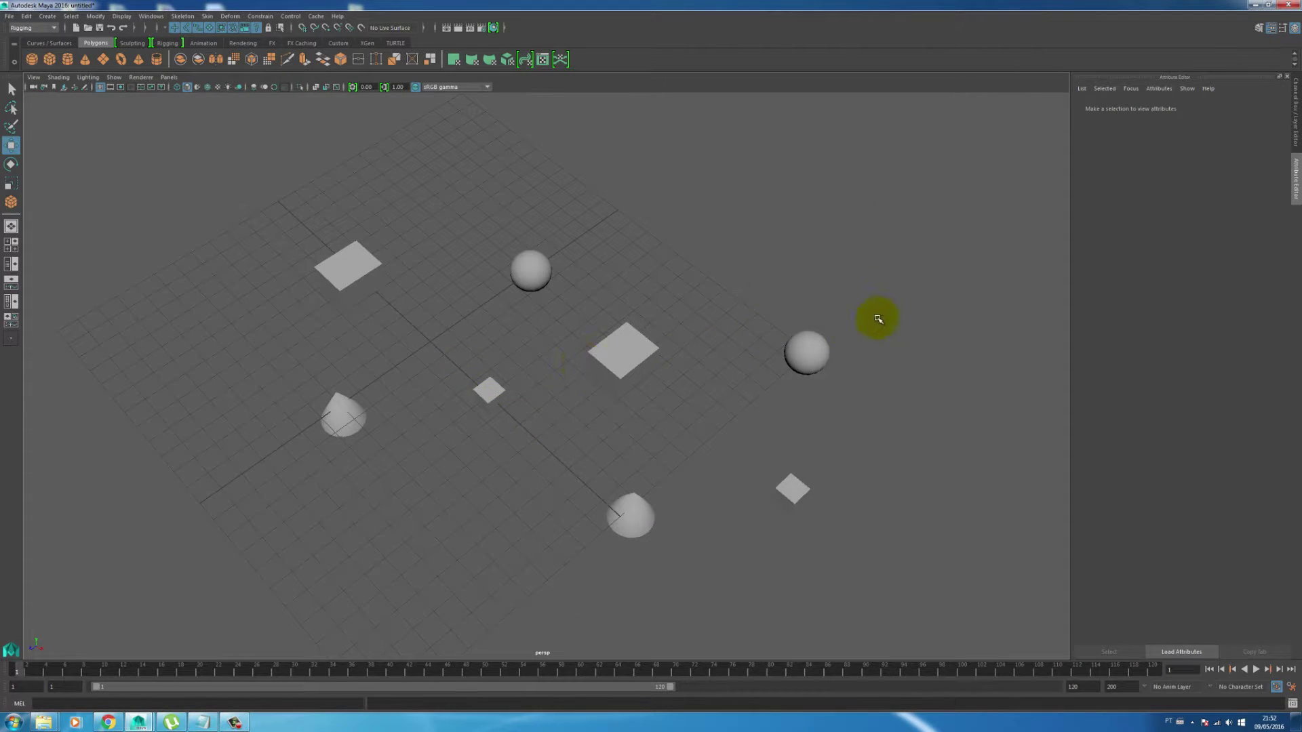
Step: Select the original large cube, shift it slightly along negative Z and show its transform values in the Channel Box
drag(881, 215, 519, 271)
drag(400, 224, 339, 282)
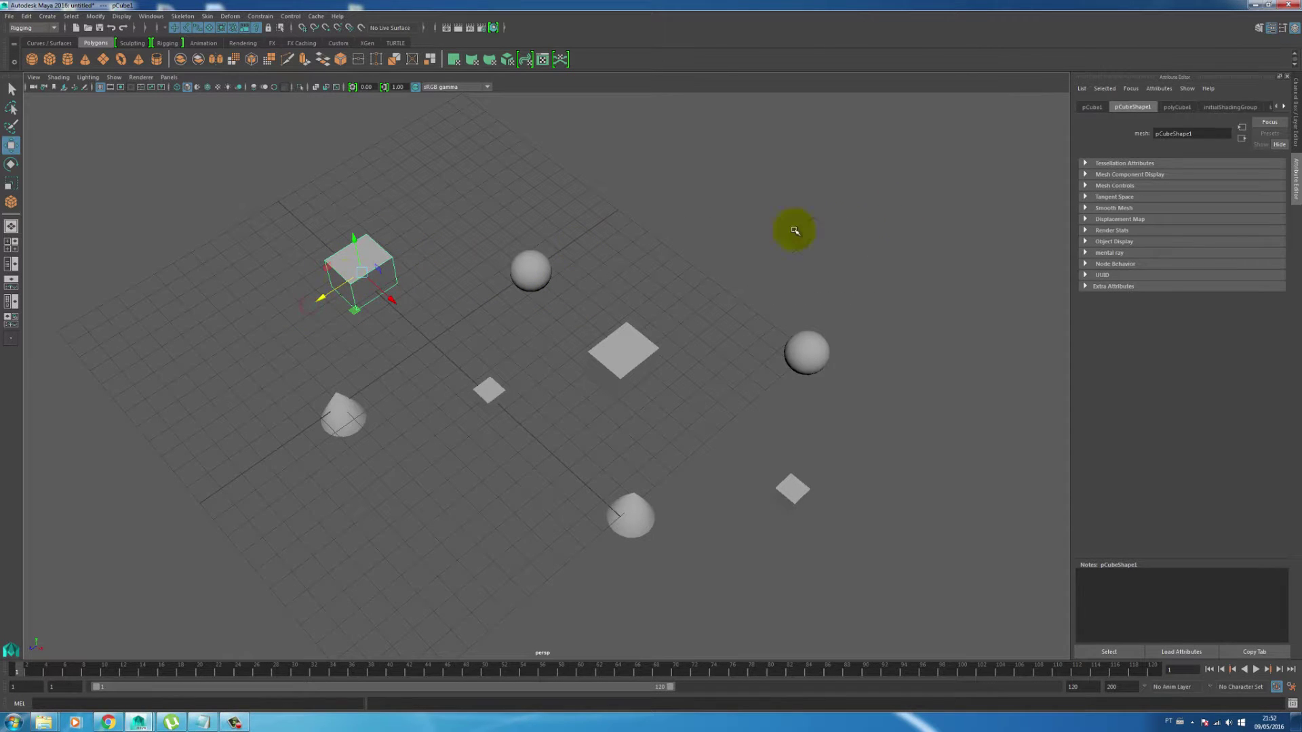
click(1297, 107)
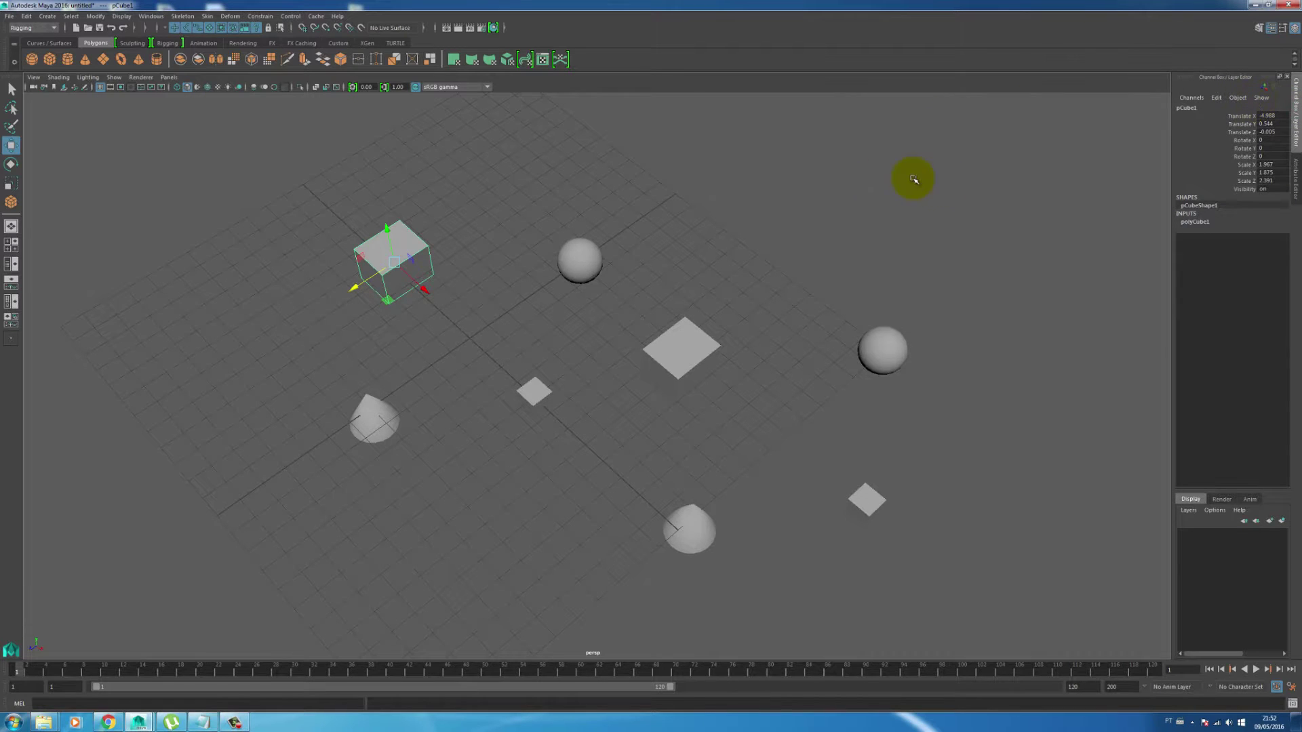
Step: Set the original large cube's Scale X, Scale Y and Scale Z to 2
click(1278, 164)
click(1277, 173)
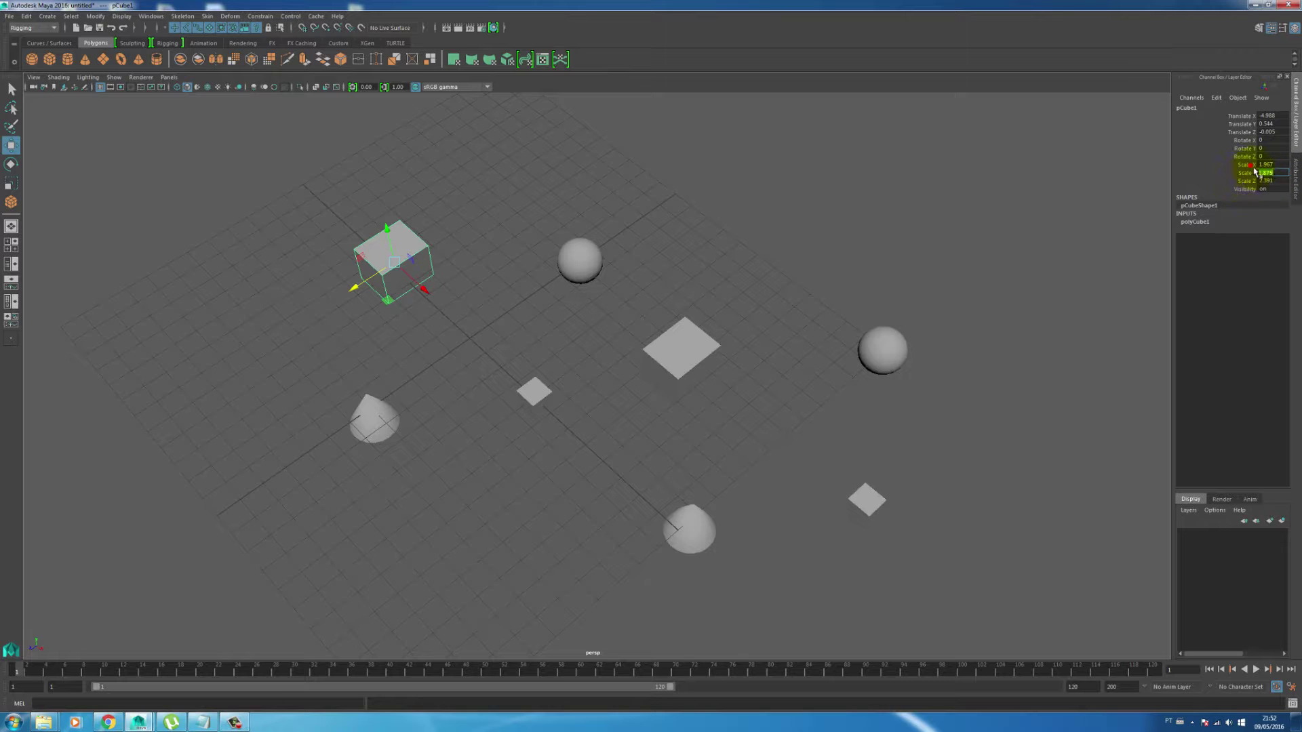
click(1248, 165)
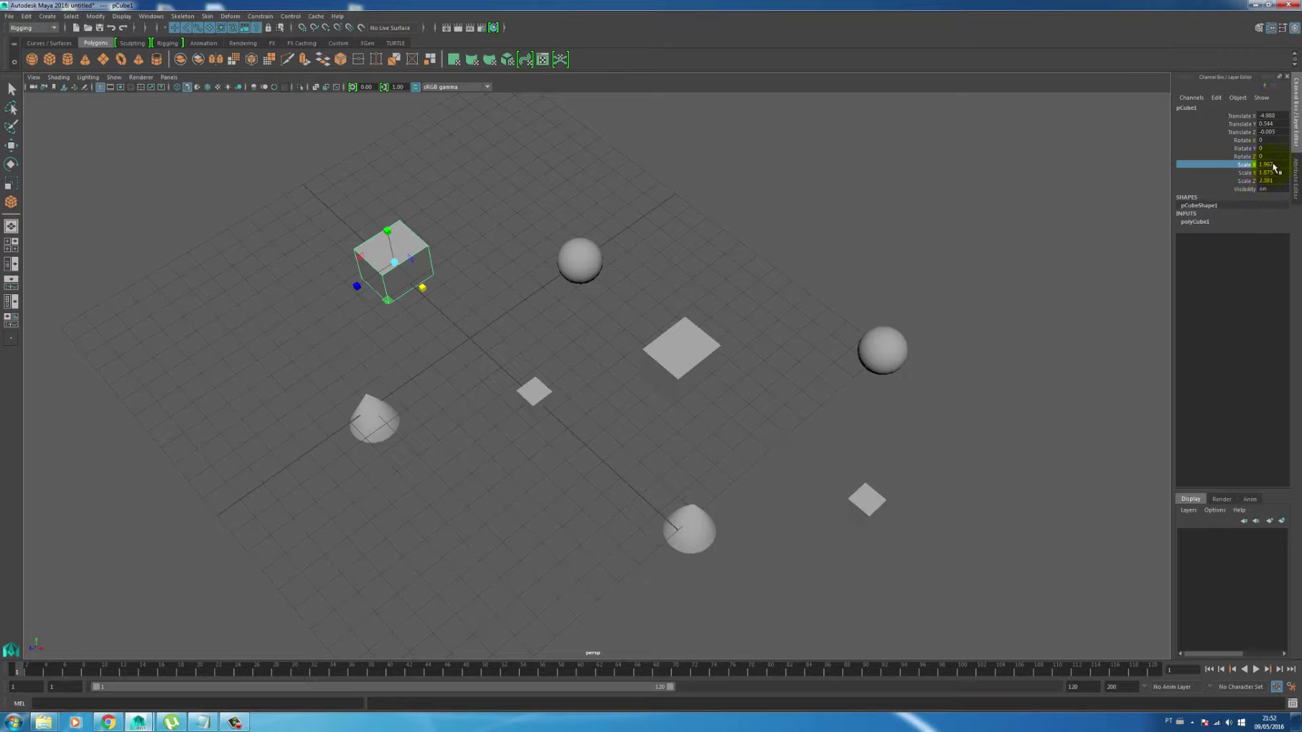
click(1277, 165)
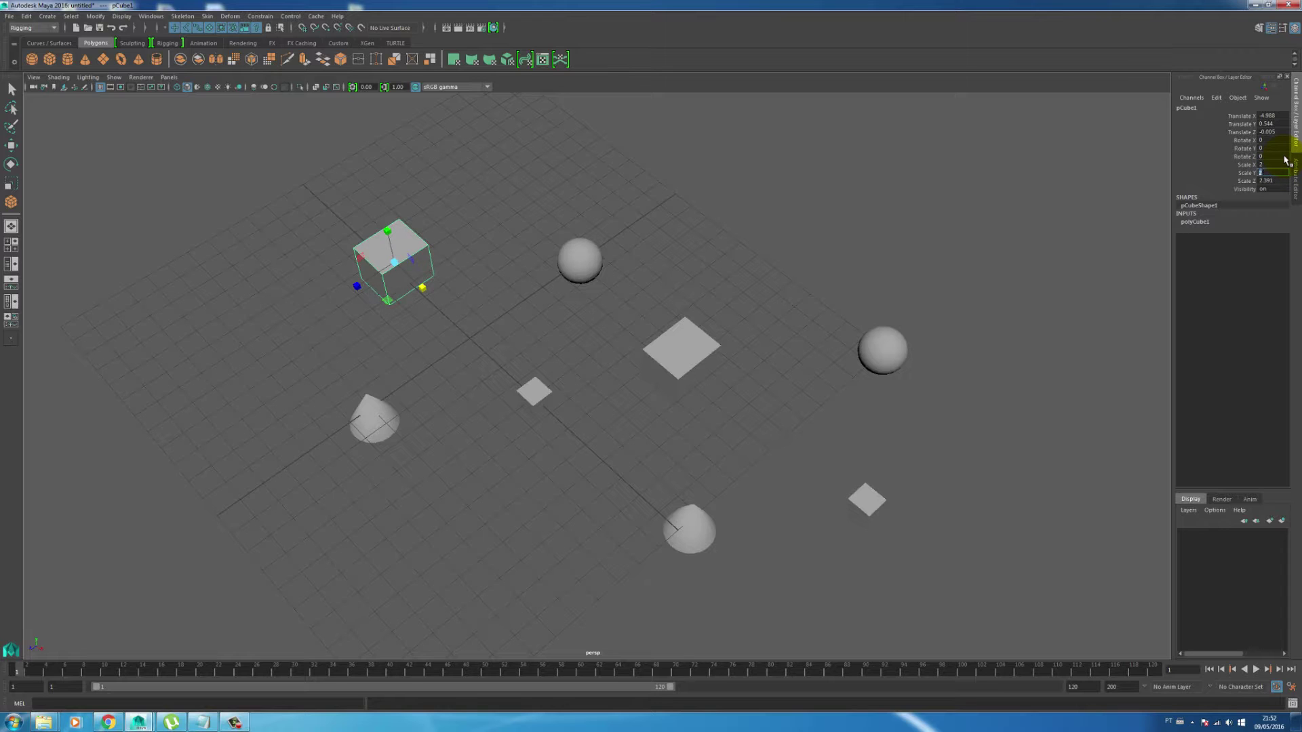
text(2)
click(482, 235)
key(w)
click(415, 249)
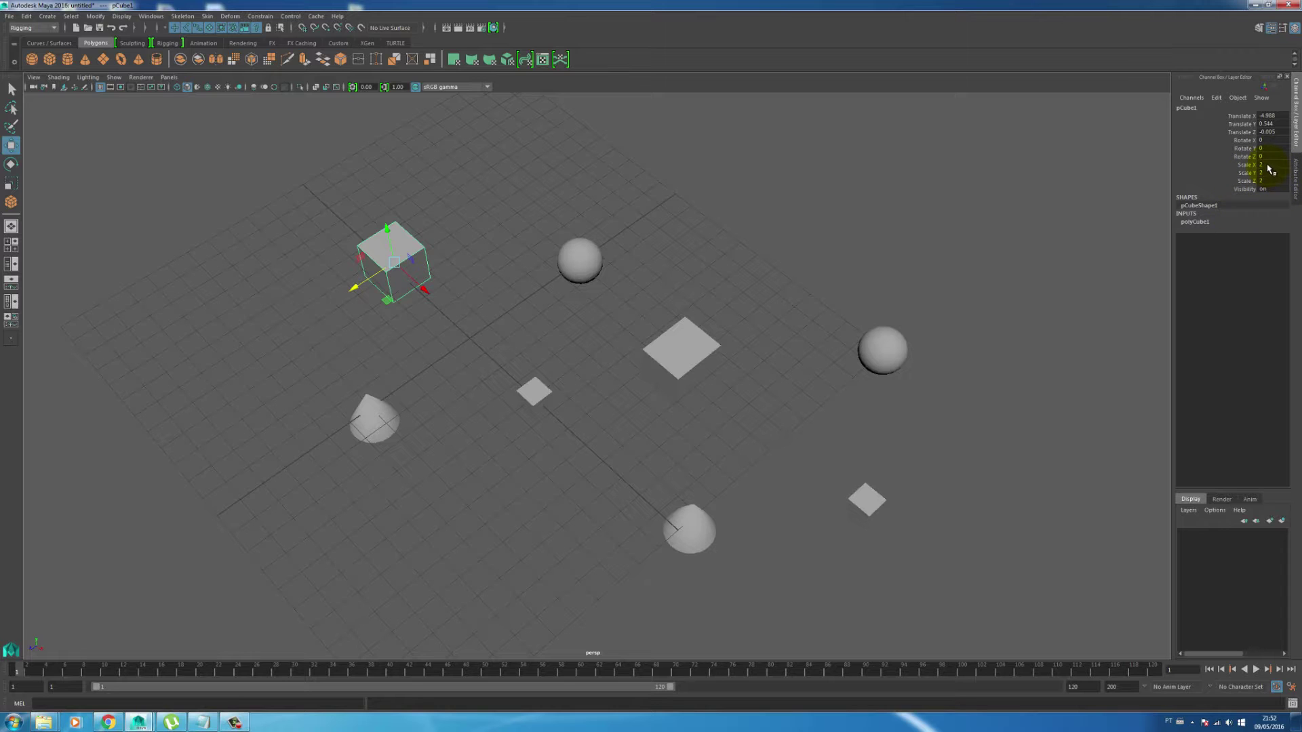
Step: Try setting the cube's three scale values to 5 in a single entry, and undo the change
drag(1274, 166, 1272, 182)
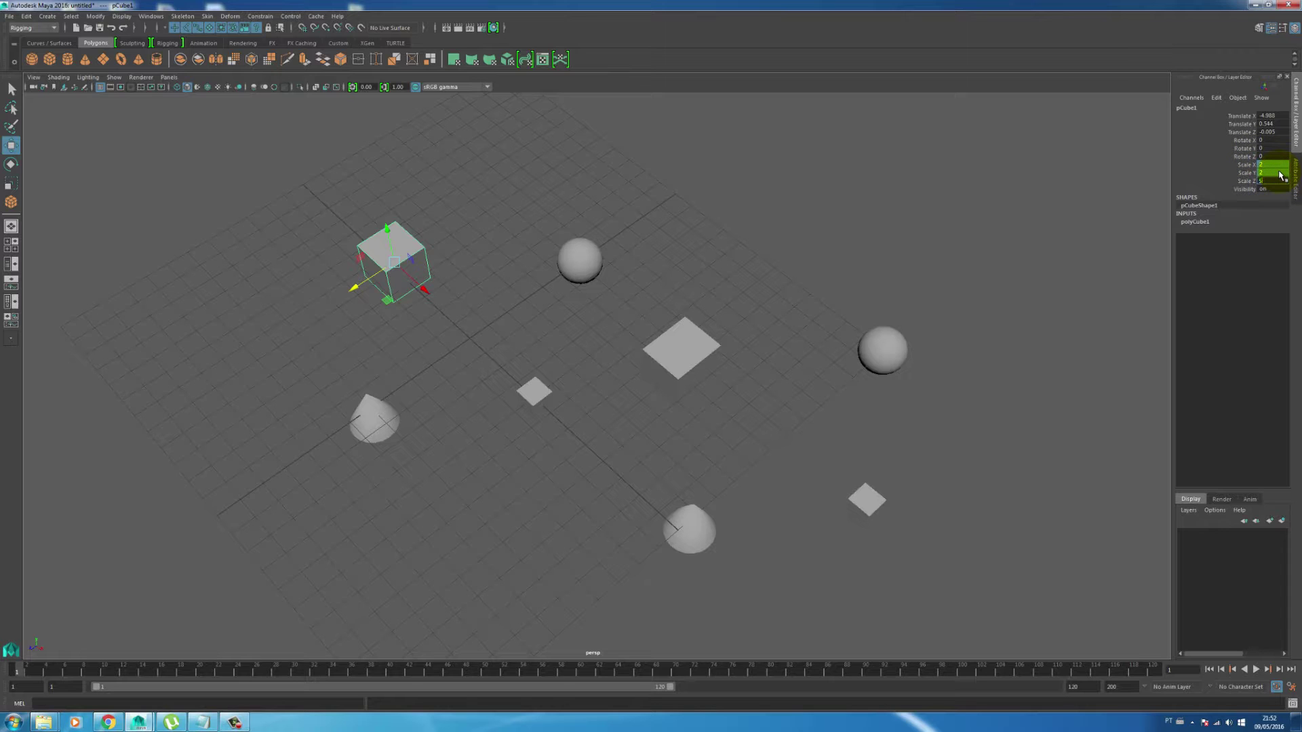
text(5)
key(Return)
click(1133, 188)
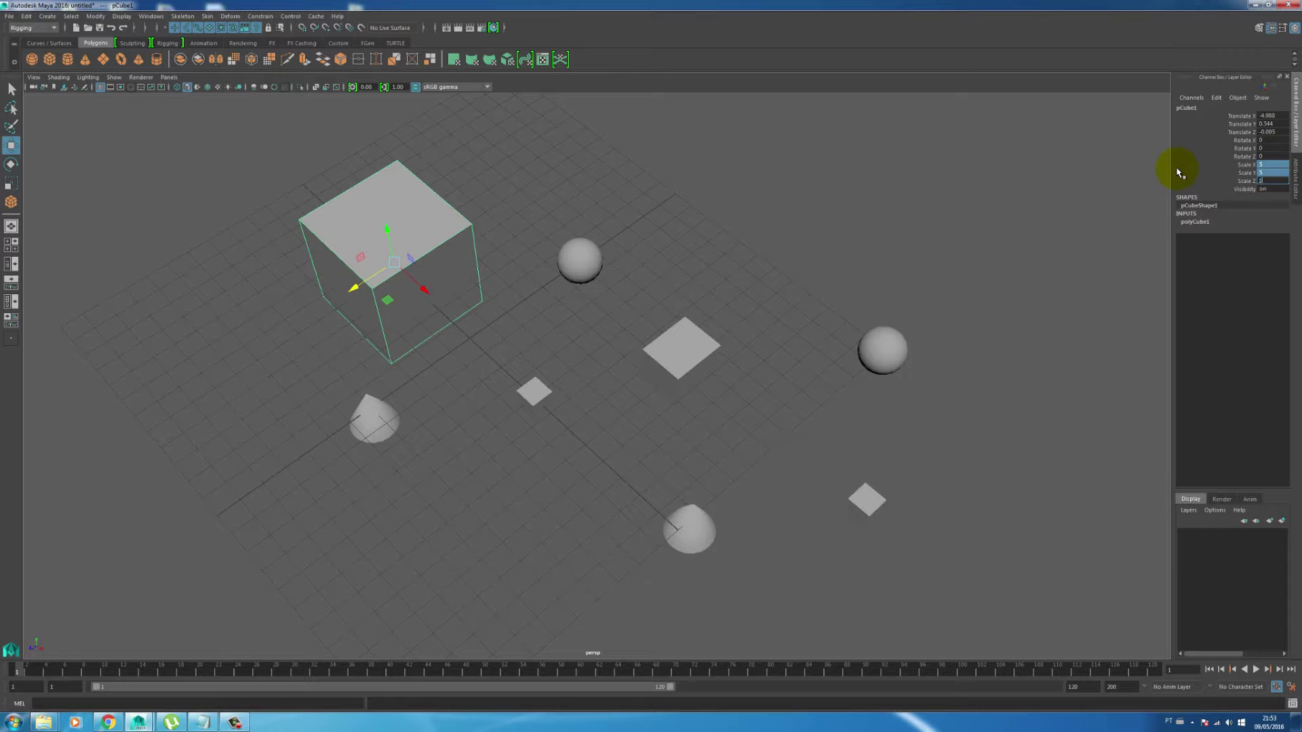
key(ctrl+z)
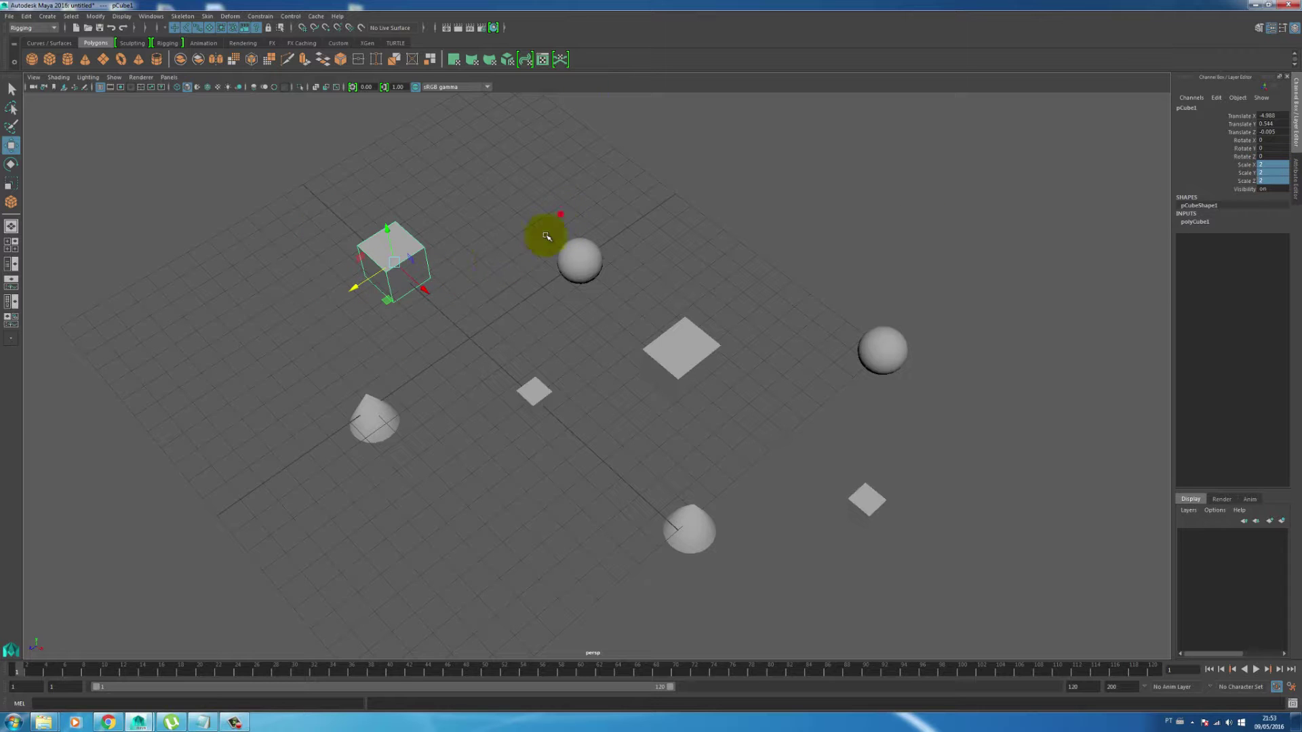
Step: Set the original large cube's Translate X to 0
click(465, 234)
click(410, 294)
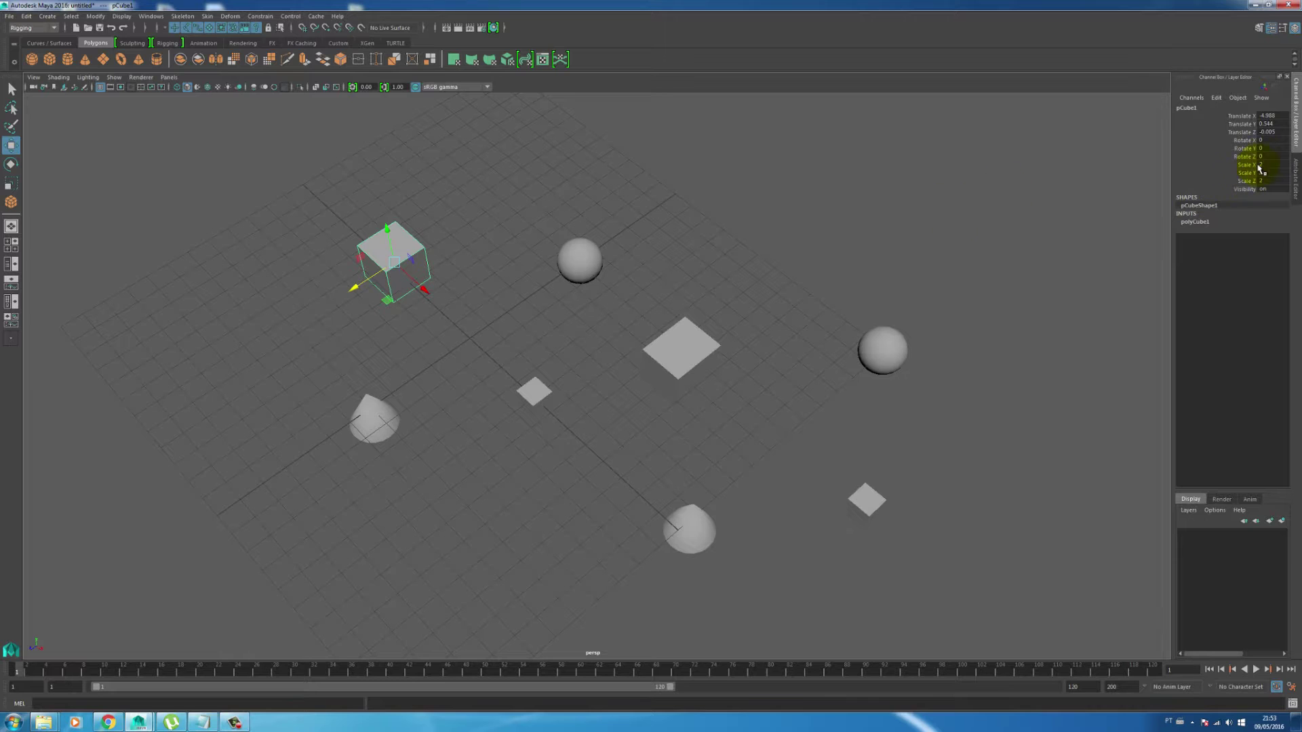
click(1272, 117)
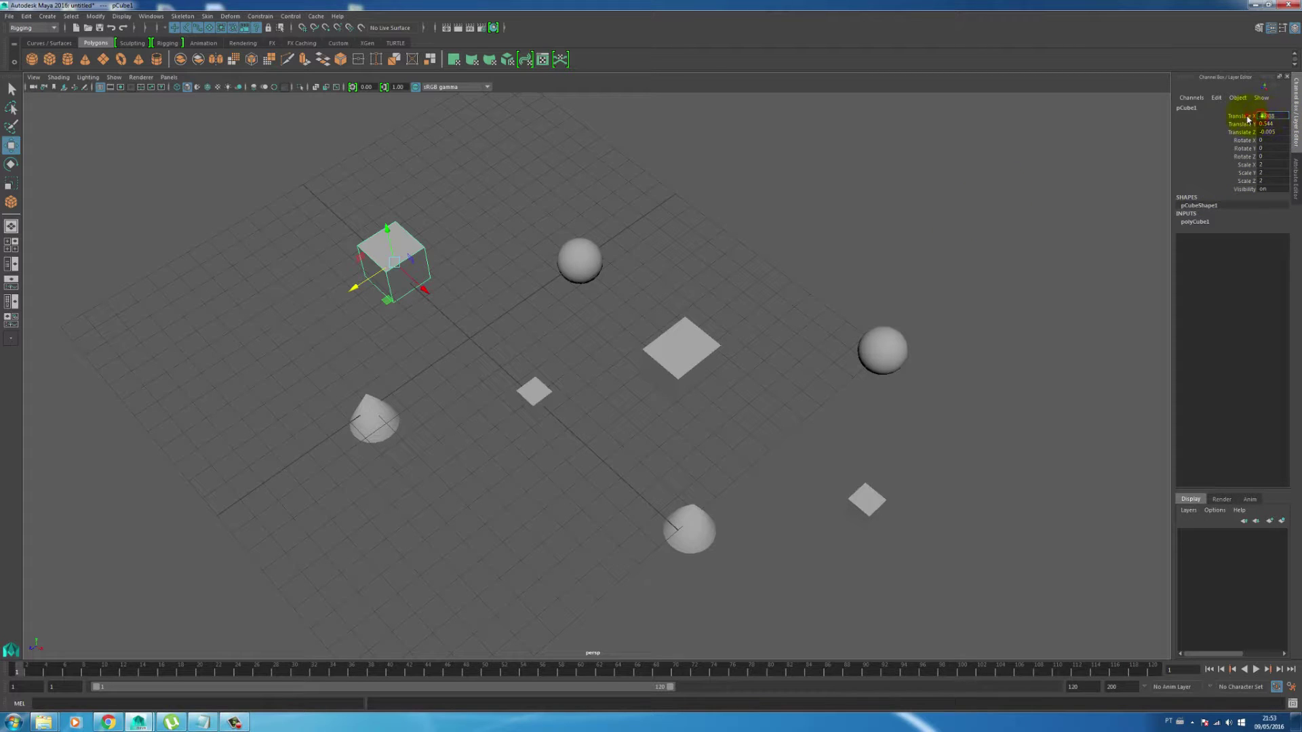
click(1280, 117)
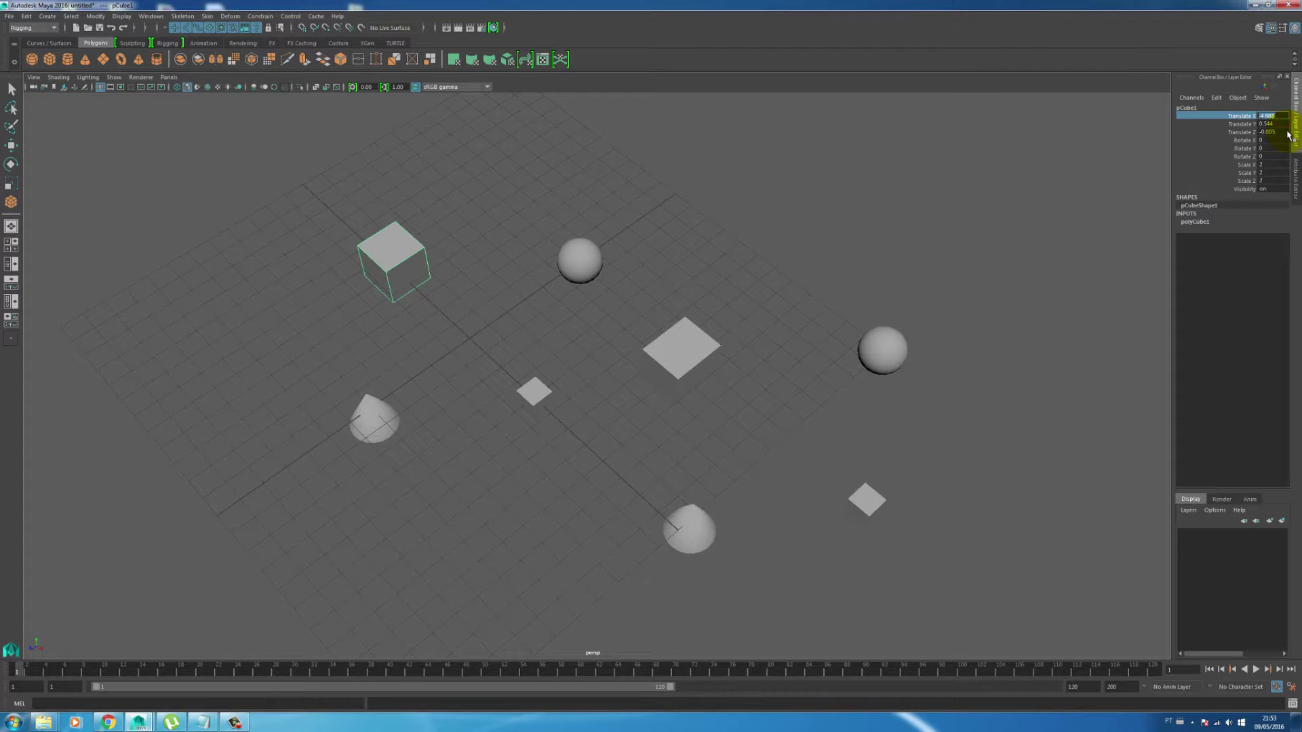
text(0)
key(Return)
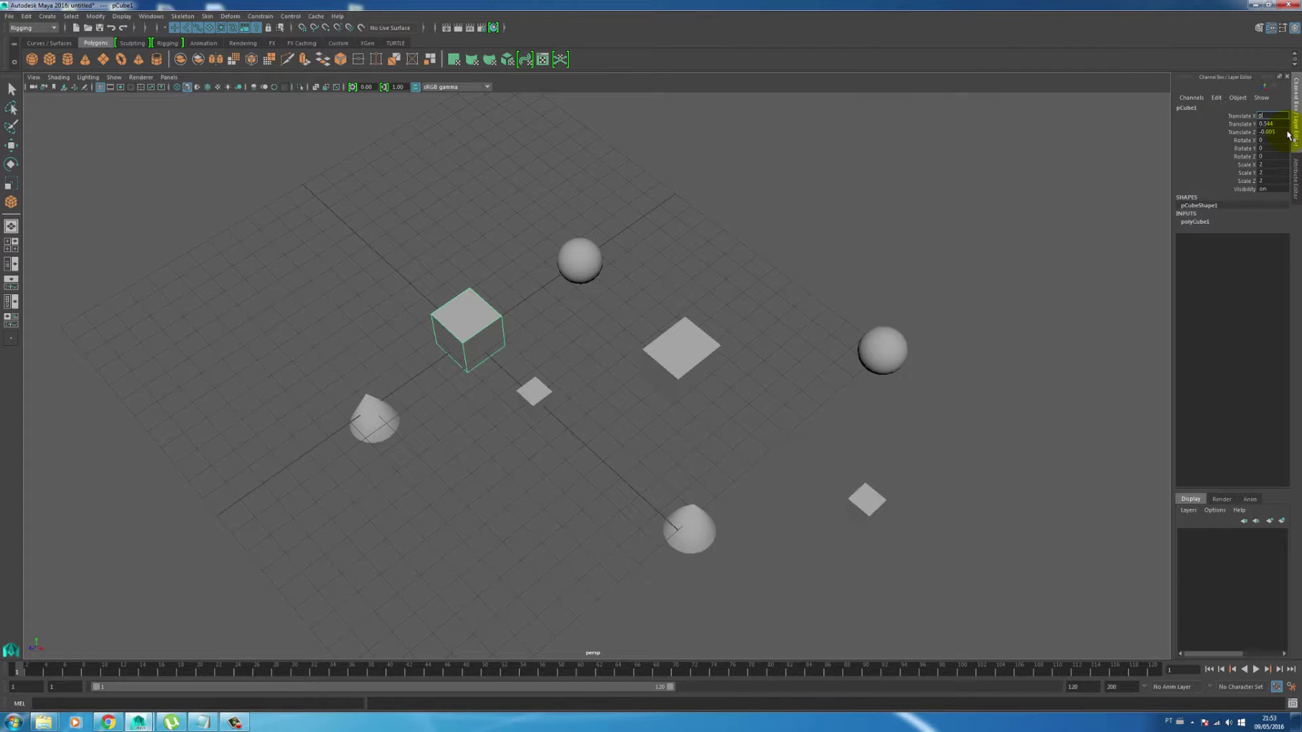
Step: Set all three Translate values of the cube to 0 in a single entry, and frame the scene more closely
drag(1274, 116, 1276, 135)
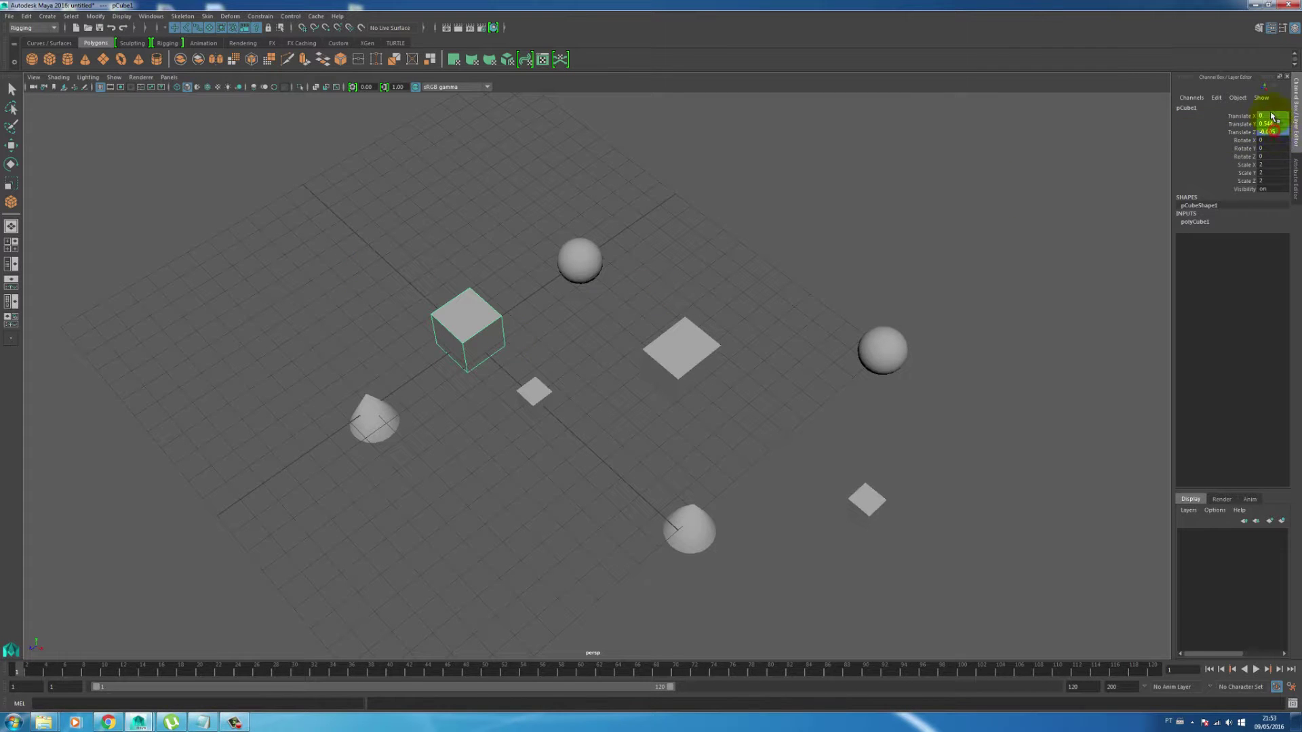
text(0)
key(Return)
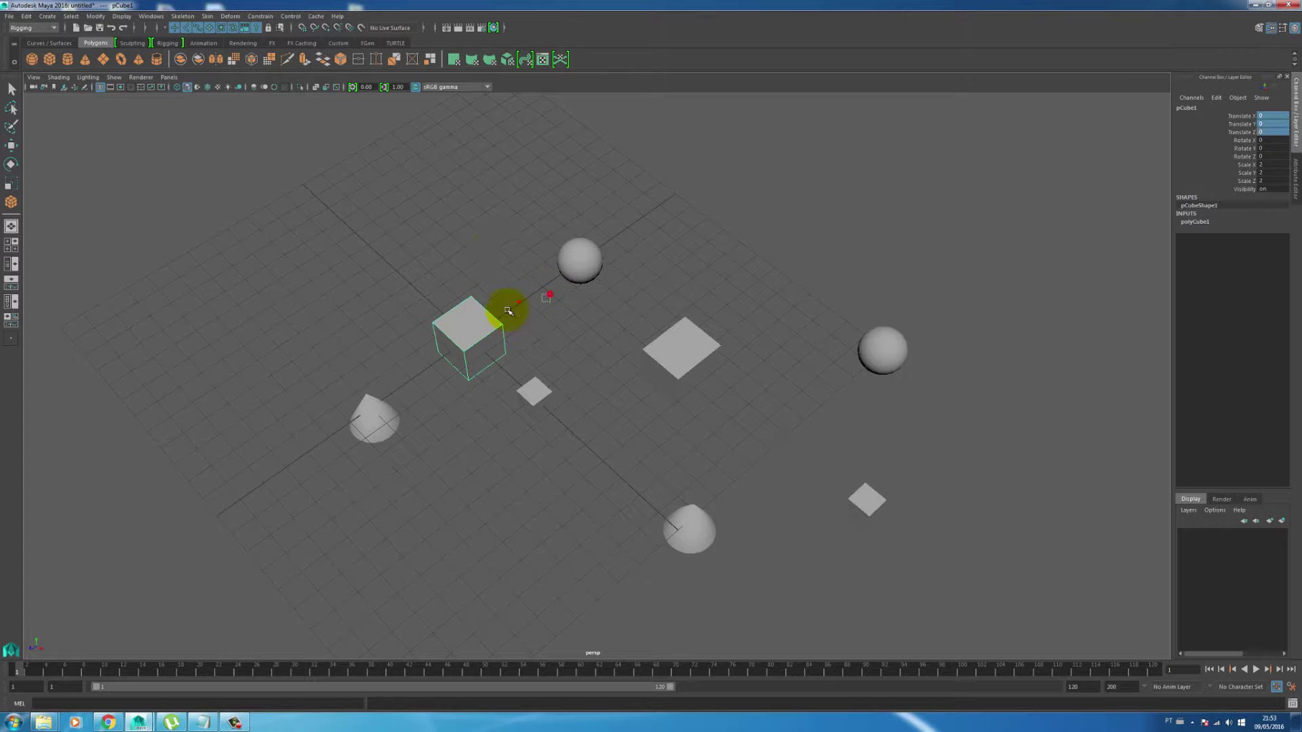
click(494, 354)
key(w)
key(f)
key(a)
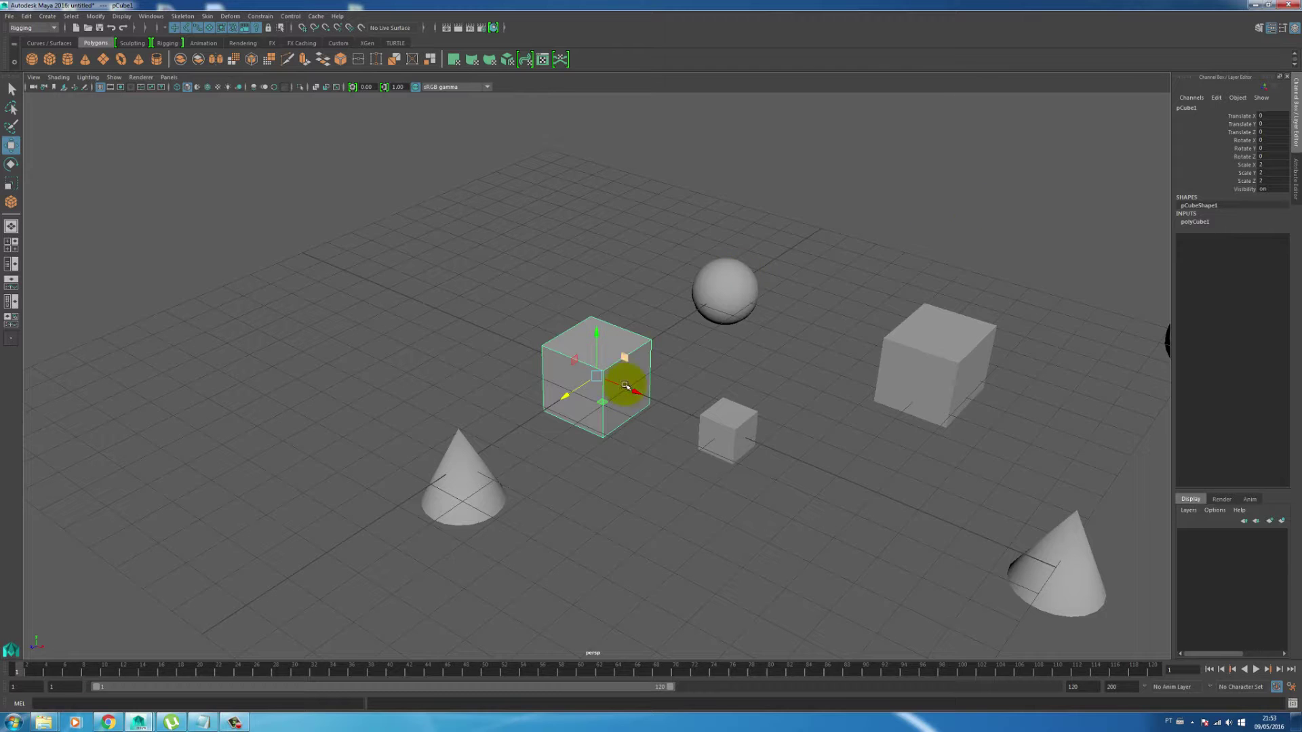
Step: Turn on Interactive Creation for polygon primitives and draw a large cube about 7.2 wide, 4.4 high and 6.6 deep behind the others
click(47, 16)
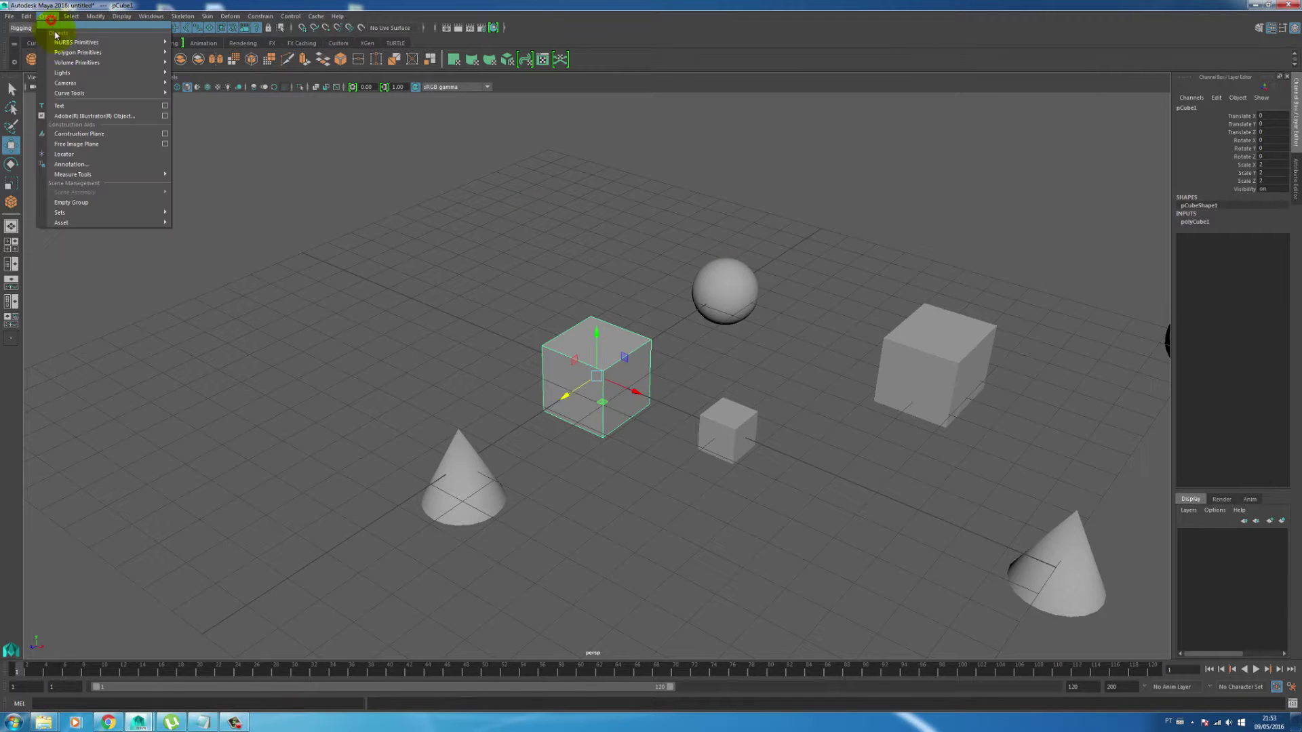
mouse_move(79, 57)
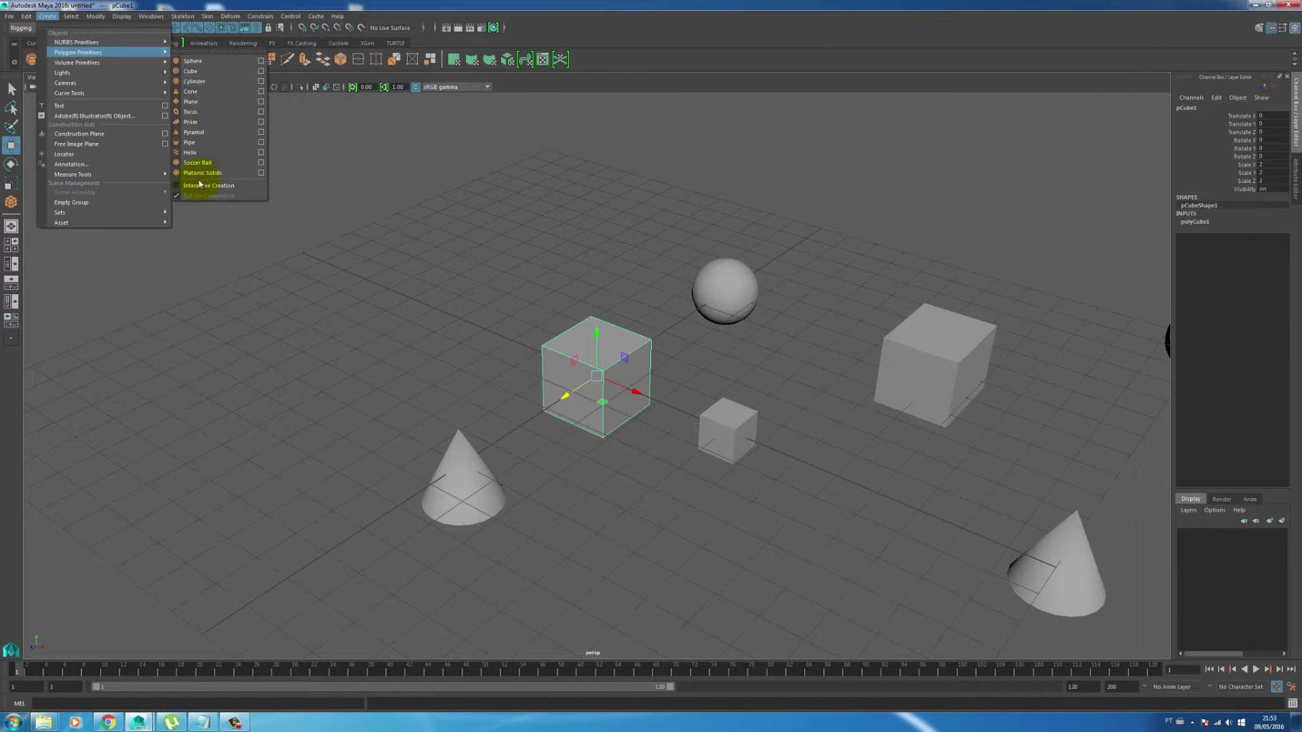
click(180, 187)
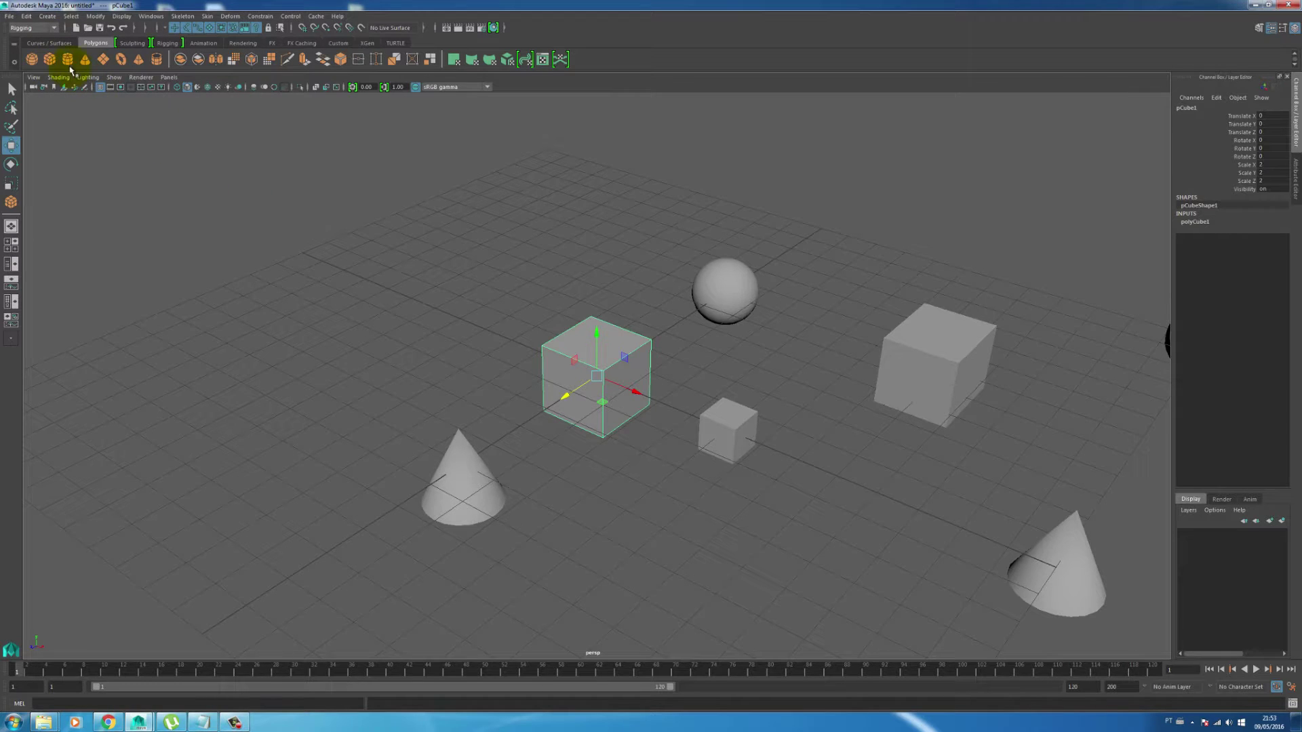
click(50, 59)
drag(394, 197, 671, 73)
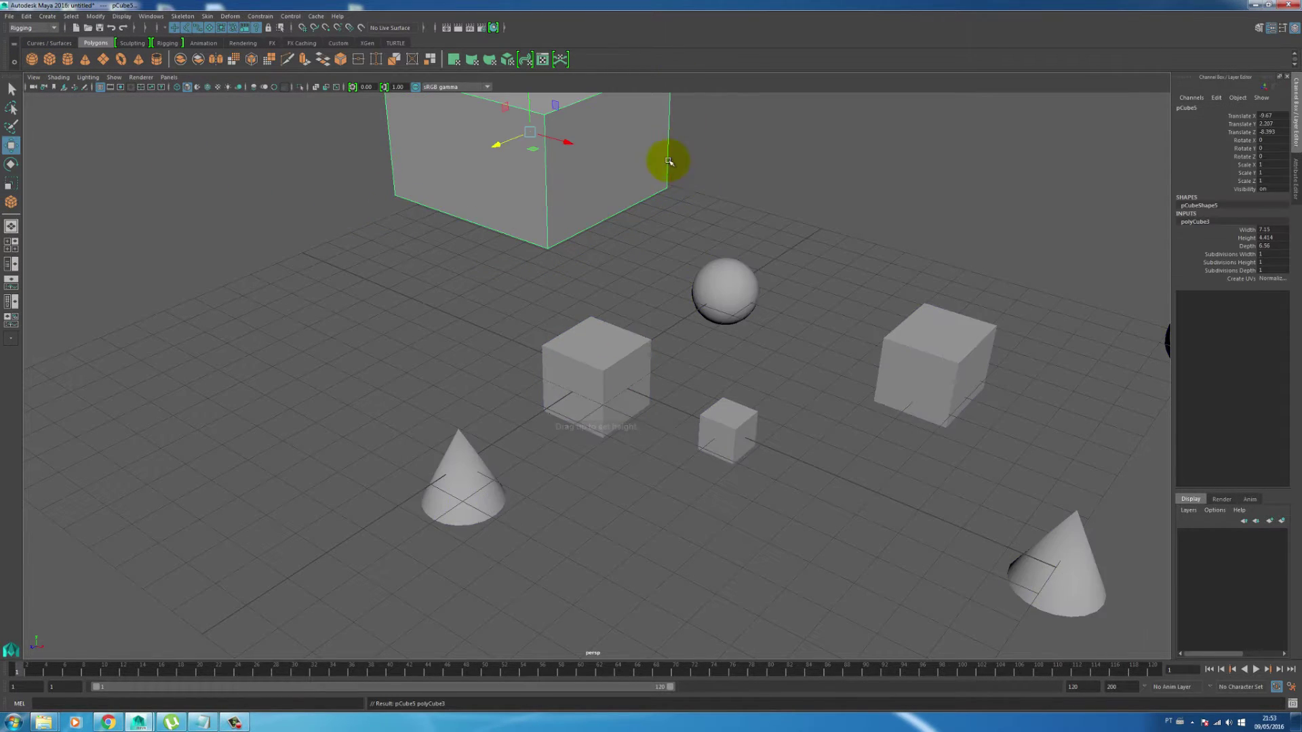
Step: Set the newly drawn large box's Translate X, Y and Z to 0 in a single entry
drag(1279, 127, 1293, 134)
text(0)
key(Return)
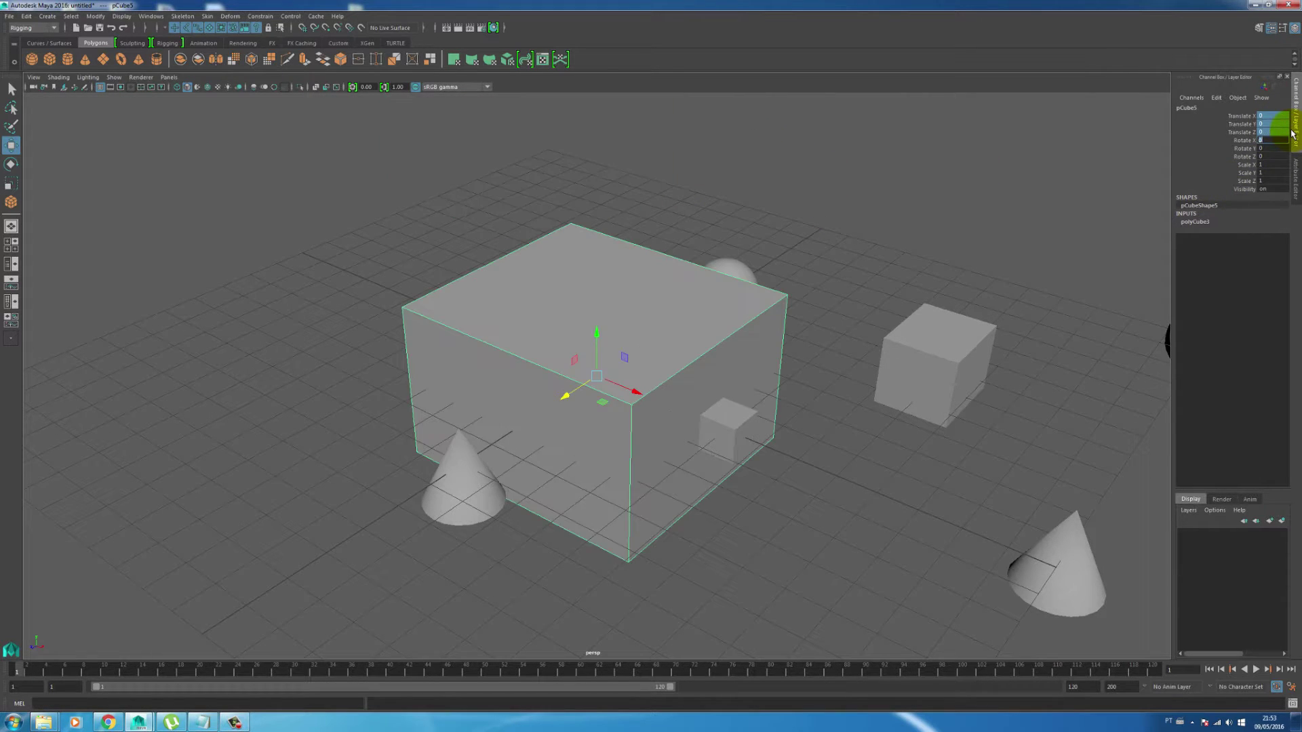
Step: Try scaling the original cube enclosed by the large box, and undo the change
click(843, 232)
click(611, 380)
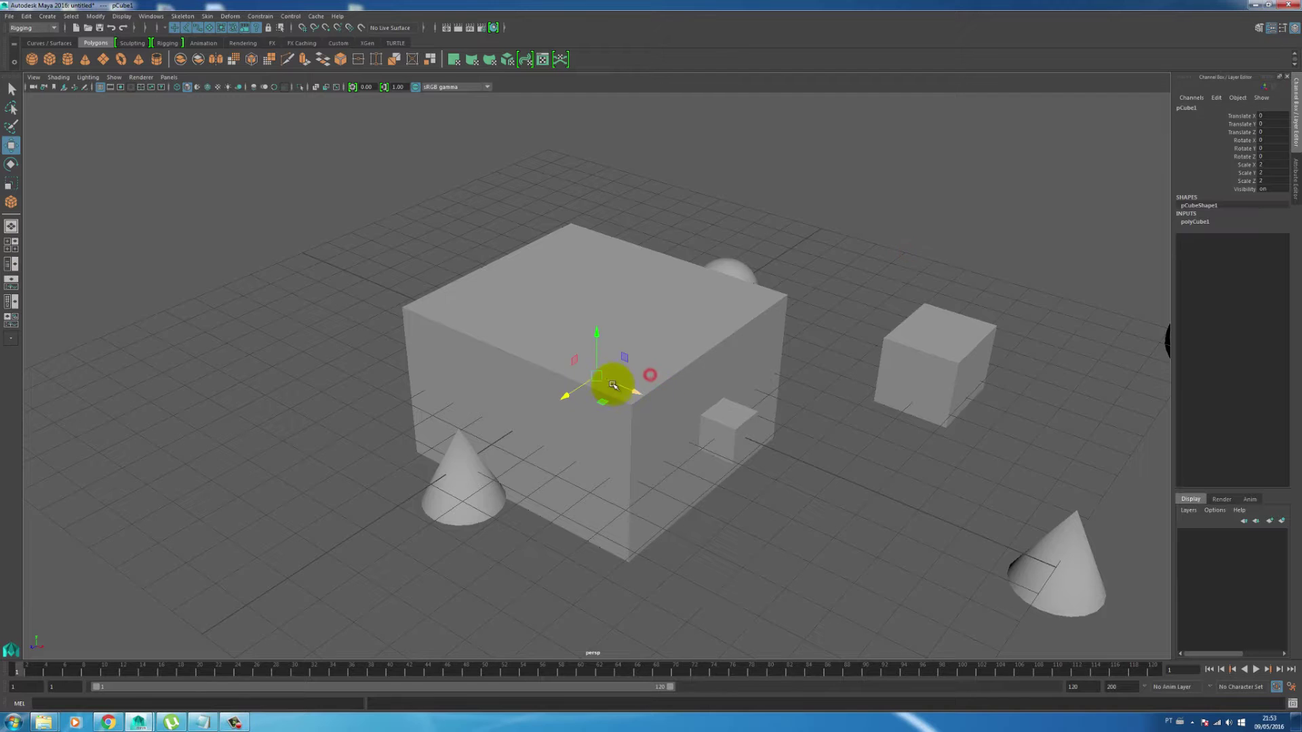
key(r)
drag(594, 379, 634, 392)
key(ctrl+z)
Step: Delete the large drawn box that encloses the cube at the origin
click(673, 455)
click(641, 393)
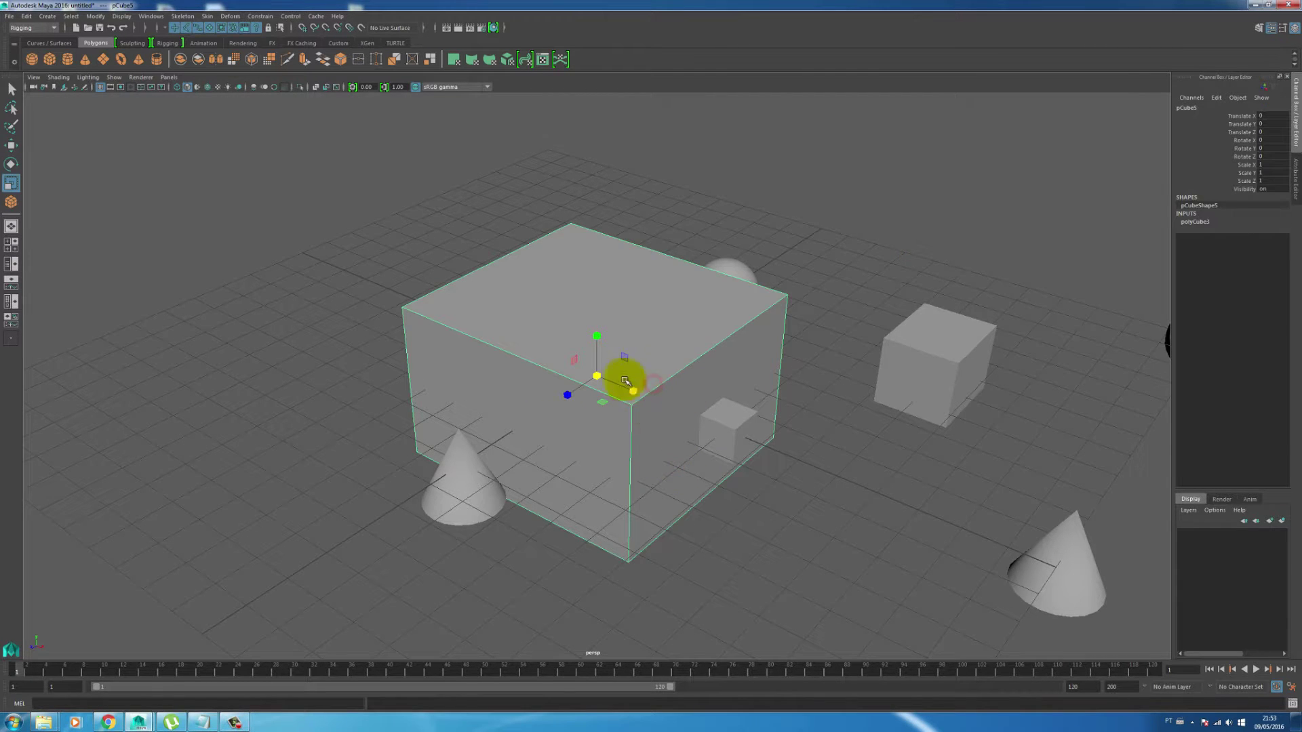
key(Delete)
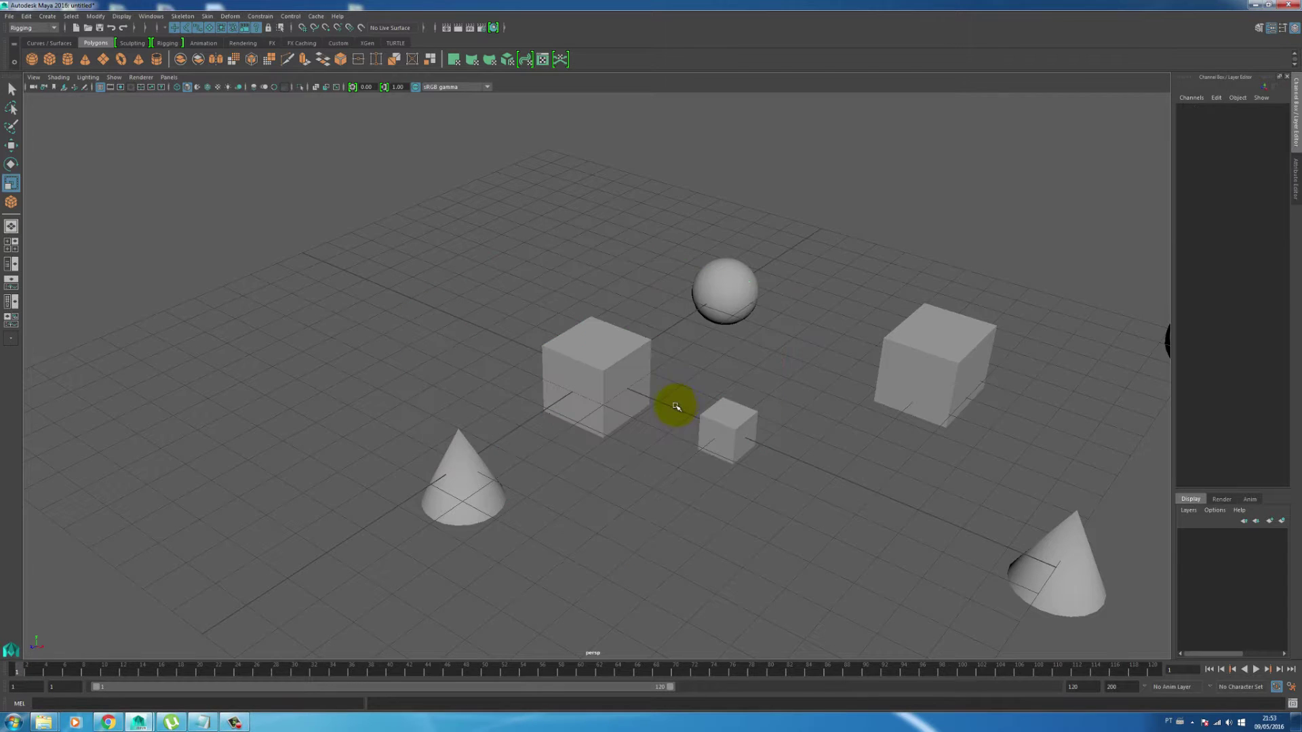
Step: Try moving the cube at the origin along negative X two times, undoing each move
click(619, 392)
key(w)
drag(630, 386, 291, 224)
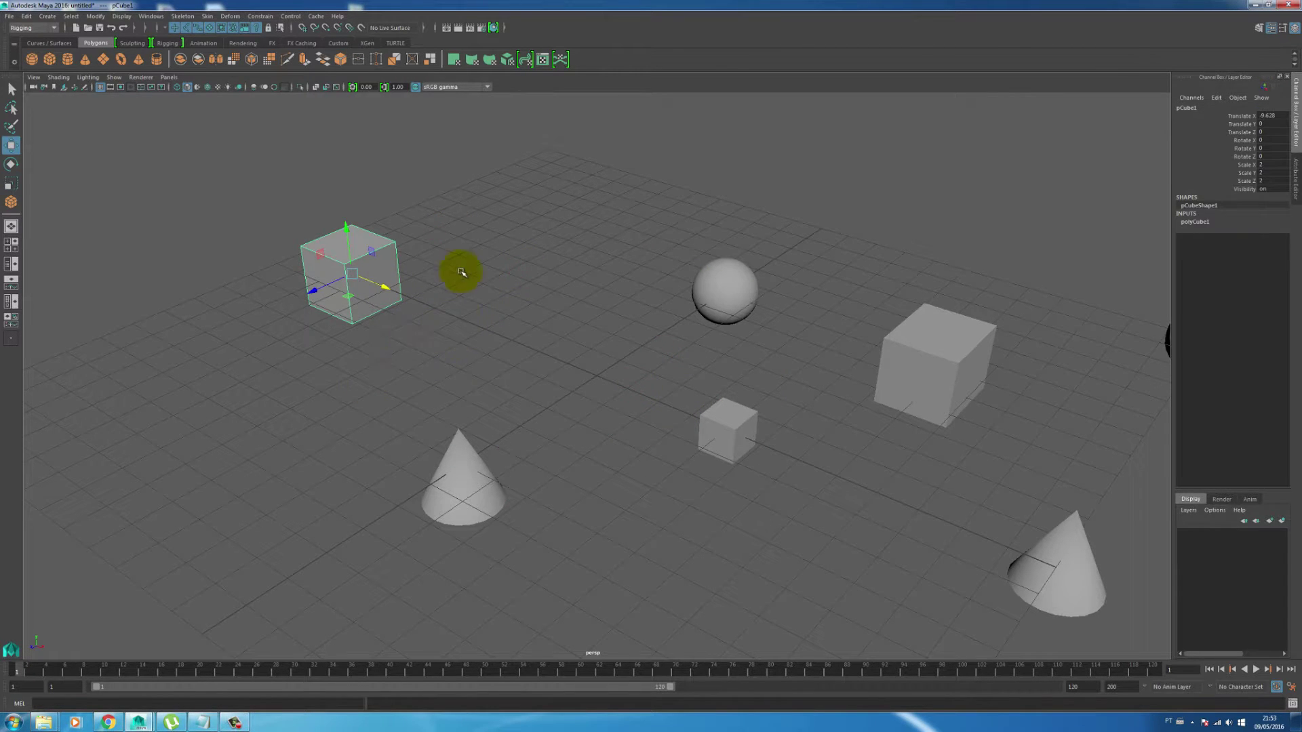
click(439, 302)
key(ctrl+z)
key(ctrl+z)
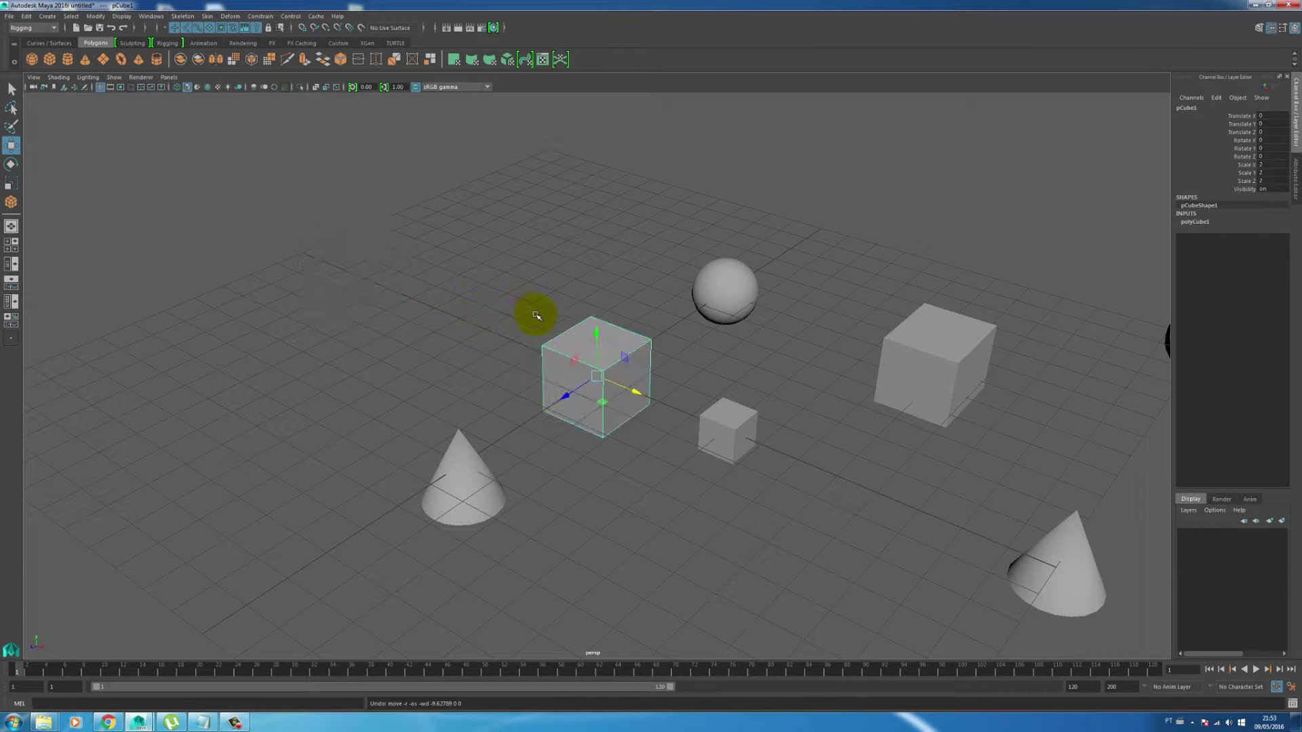
click(536, 319)
click(610, 373)
drag(635, 394, 464, 314)
key(ctrl+z)
click(543, 314)
click(625, 378)
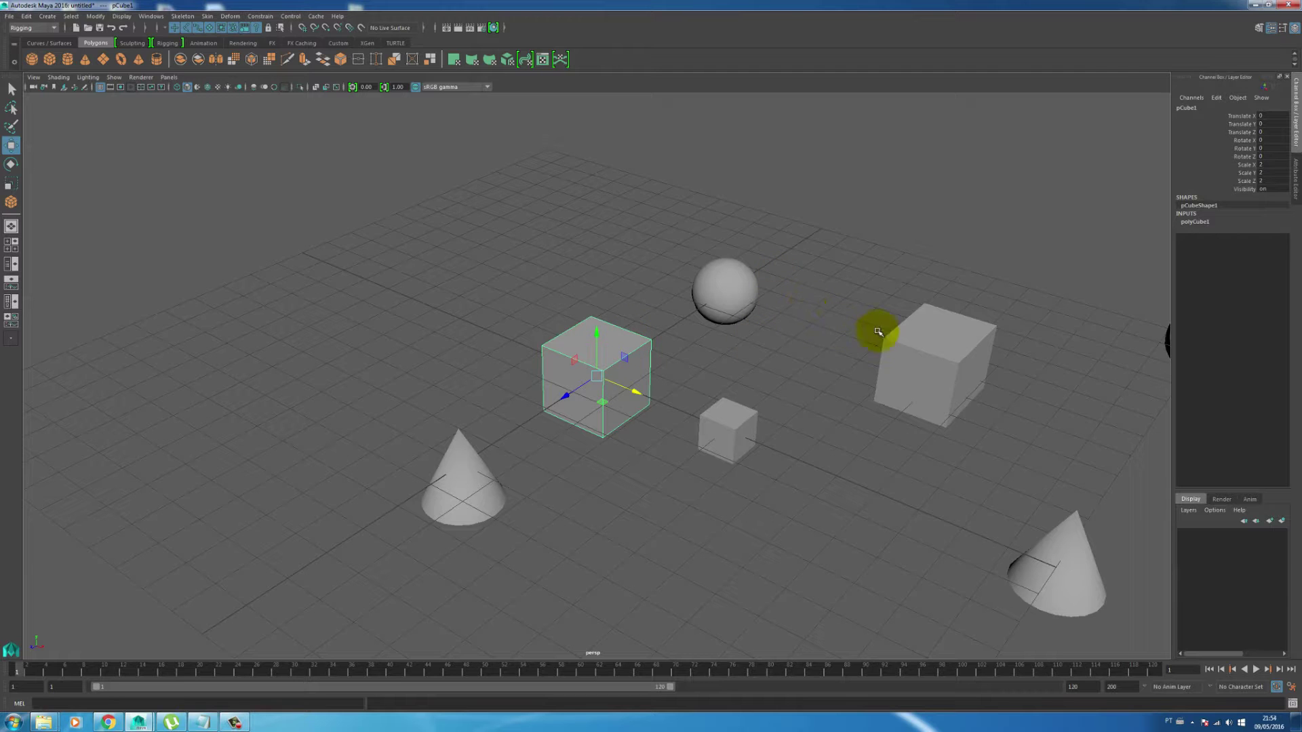
Step: Cycle through the Select, Move, Rotate and Scale tools on the origin cube, and scale it unevenly to about 3.97, 4.45 and 2.51
alt+drag(904, 342, 826, 357)
alt+right_drag(877, 378, 634, 343)
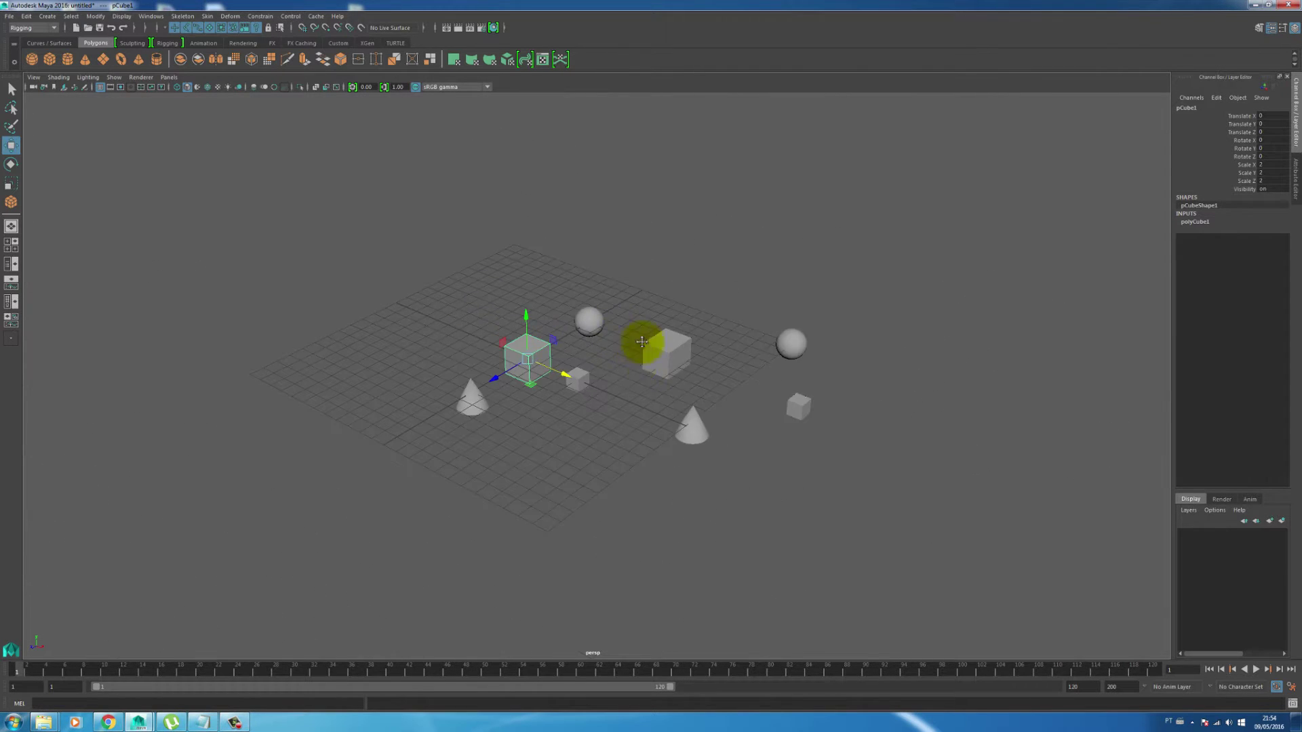
alt+middle_drag(633, 343, 626, 400)
alt+drag(625, 400, 561, 403)
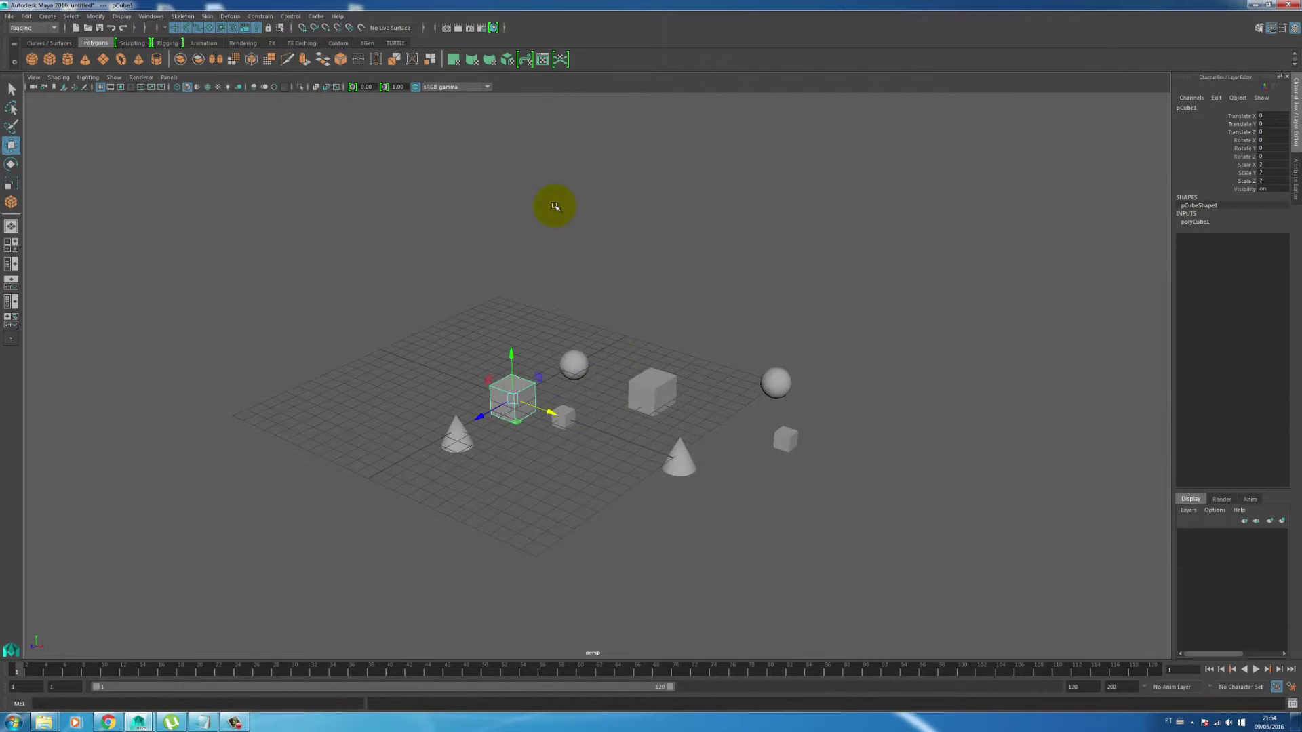
click(12, 89)
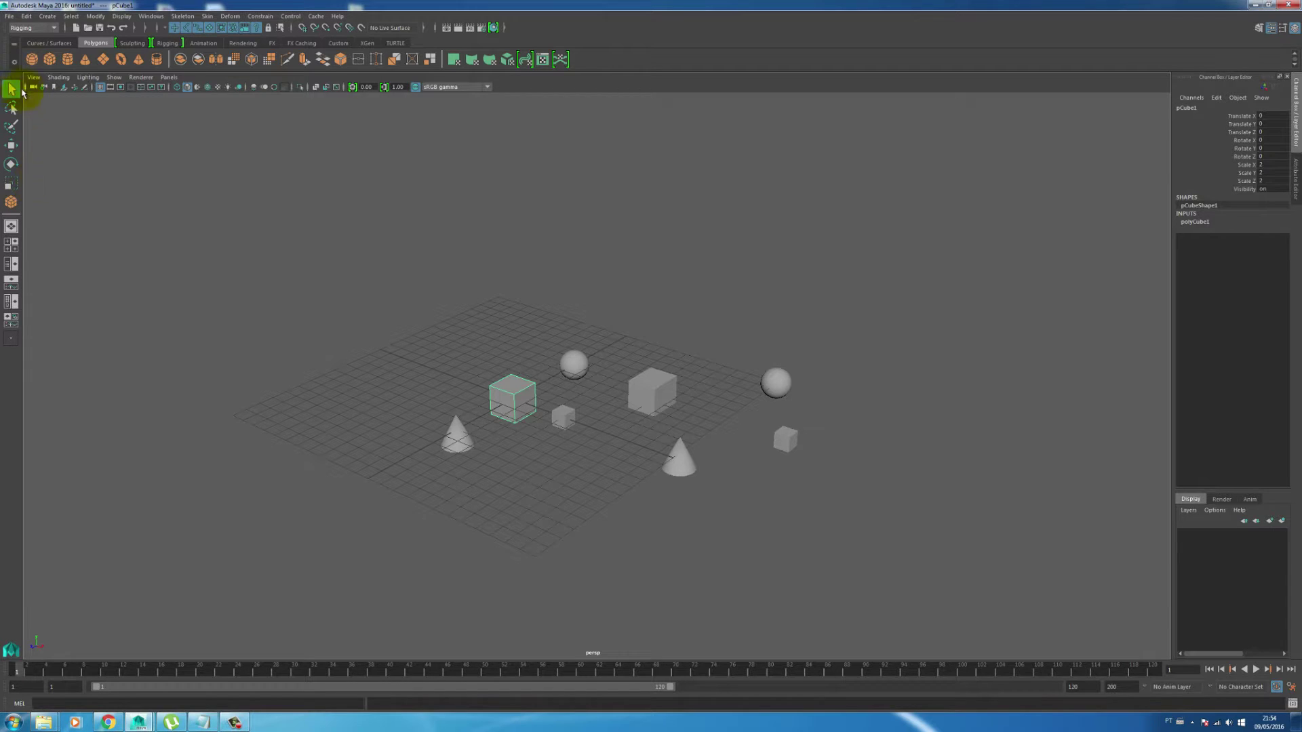
key(w)
key(e)
key(r)
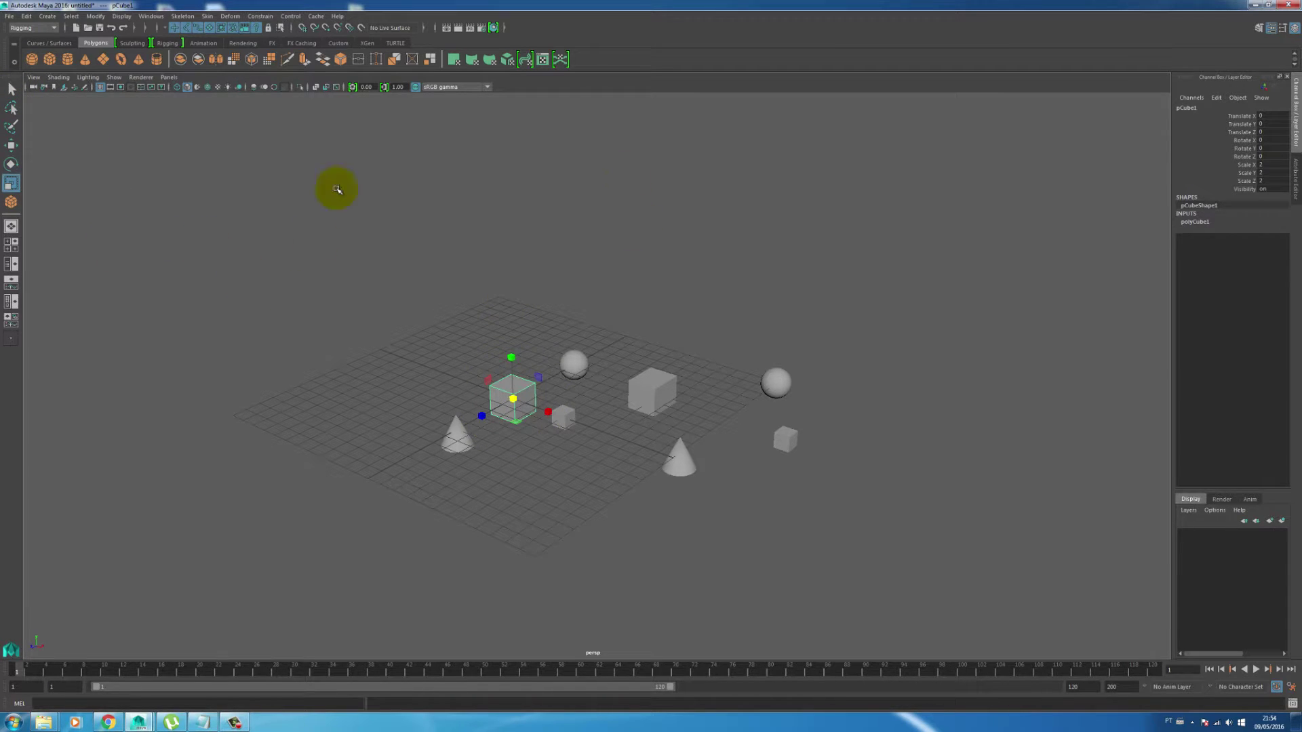
drag(513, 399, 512, 339)
drag(547, 409, 500, 387)
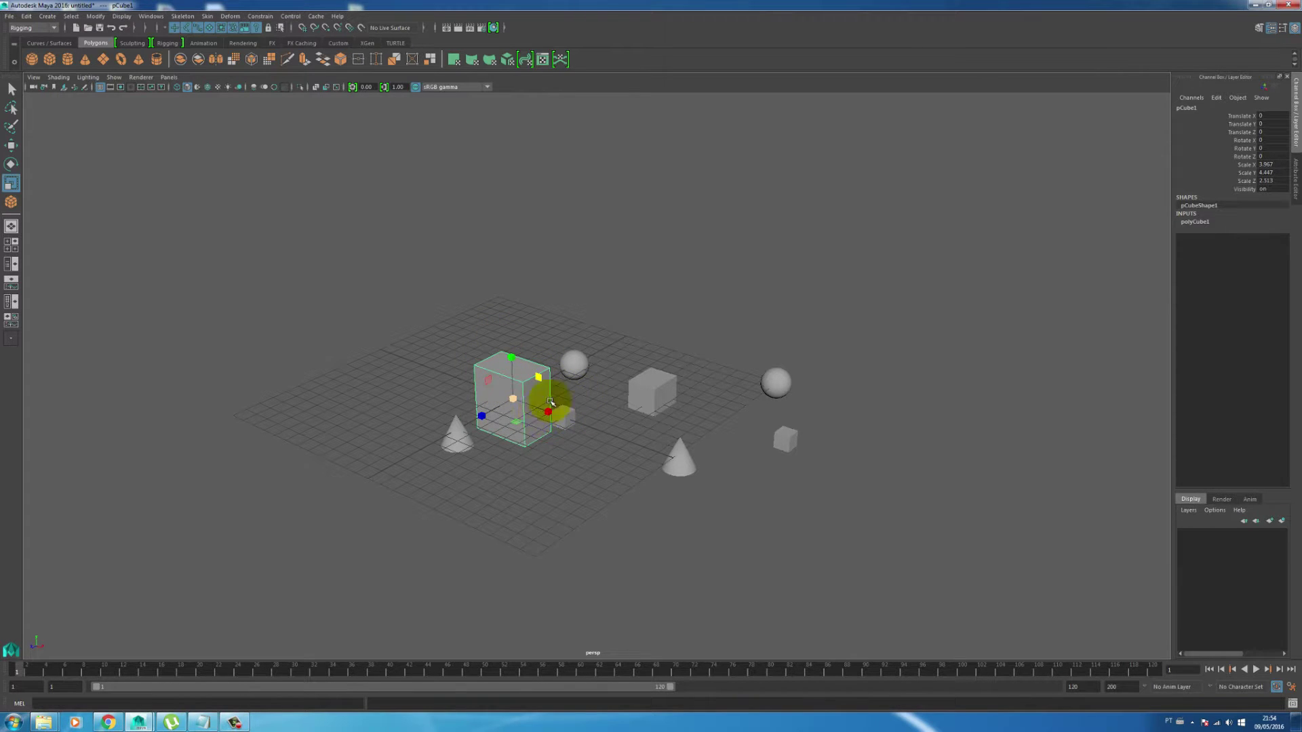
Step: Delete the unevenly scaled cube at the origin
click(629, 310)
click(532, 383)
key(w)
key(Delete)
Step: Select the sphere on the grid and frame it, then frame all objects in the perspective view
drag(714, 308, 343, 485)
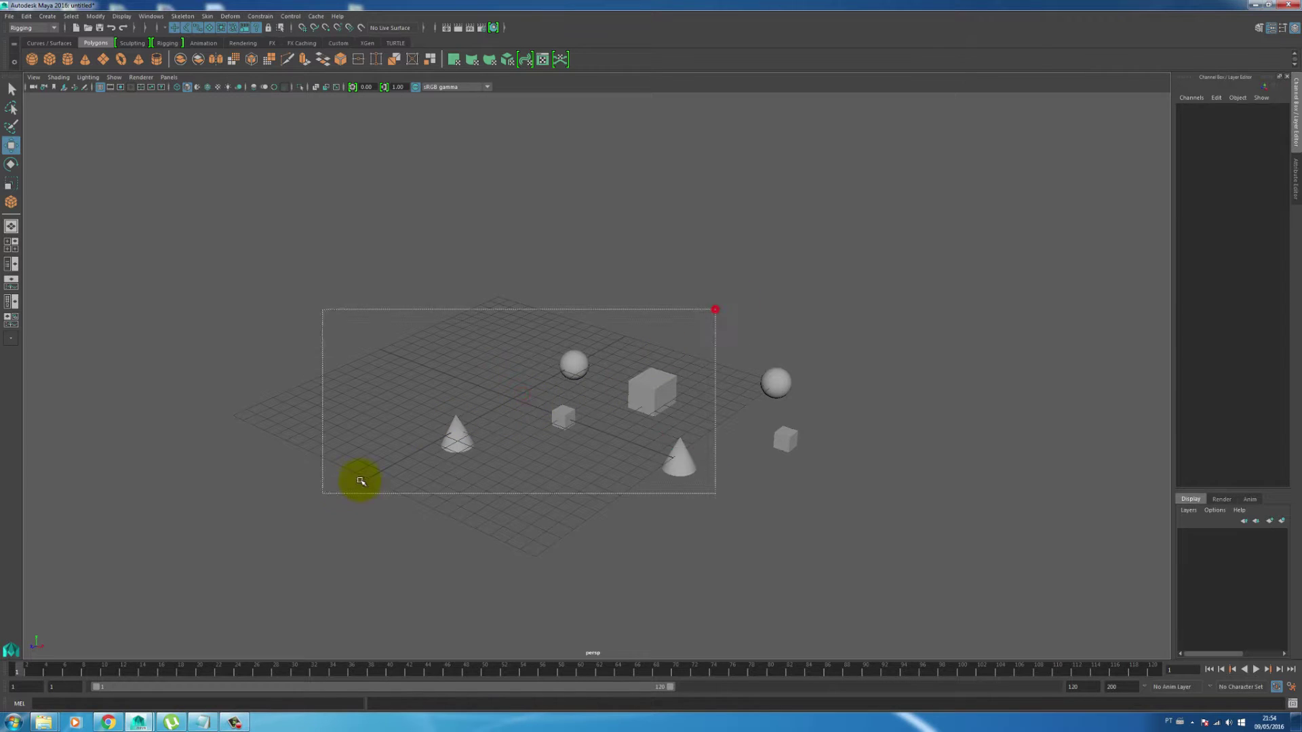
scroll(657, 355, up, 5)
drag(741, 243, 578, 362)
click(464, 284)
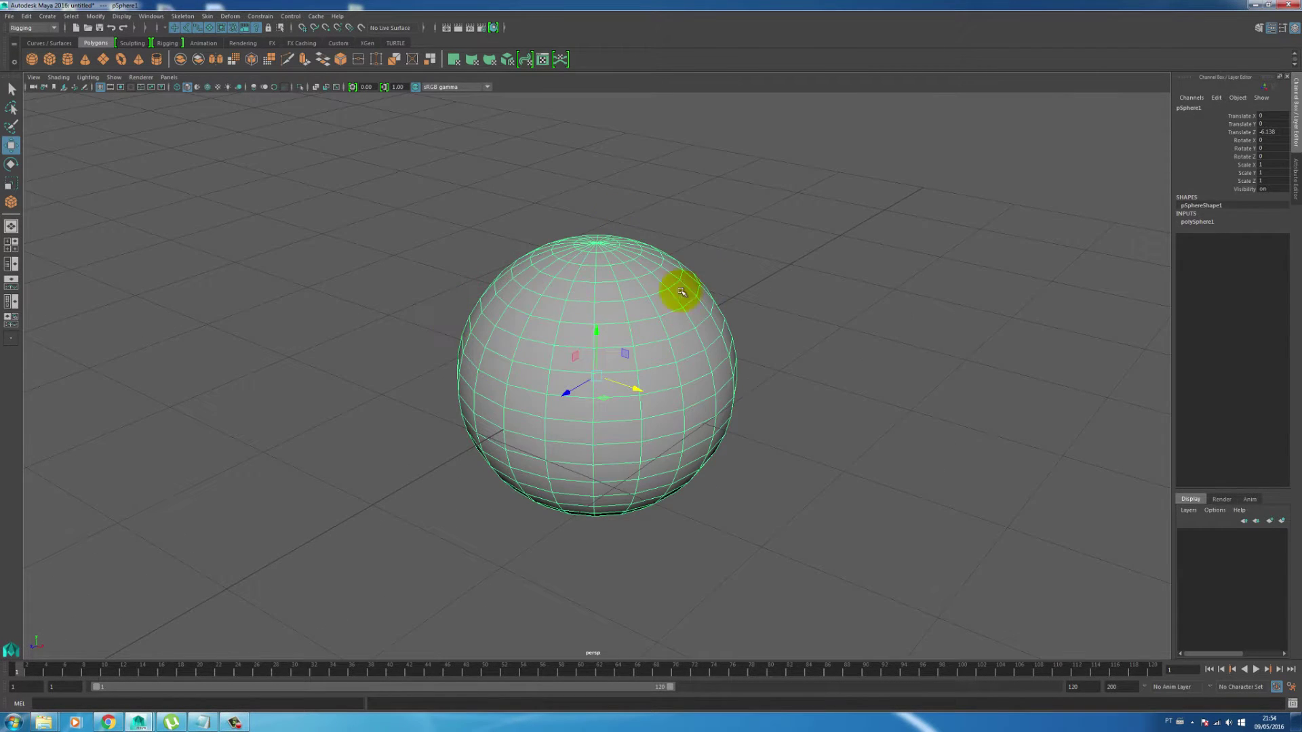
key(a)
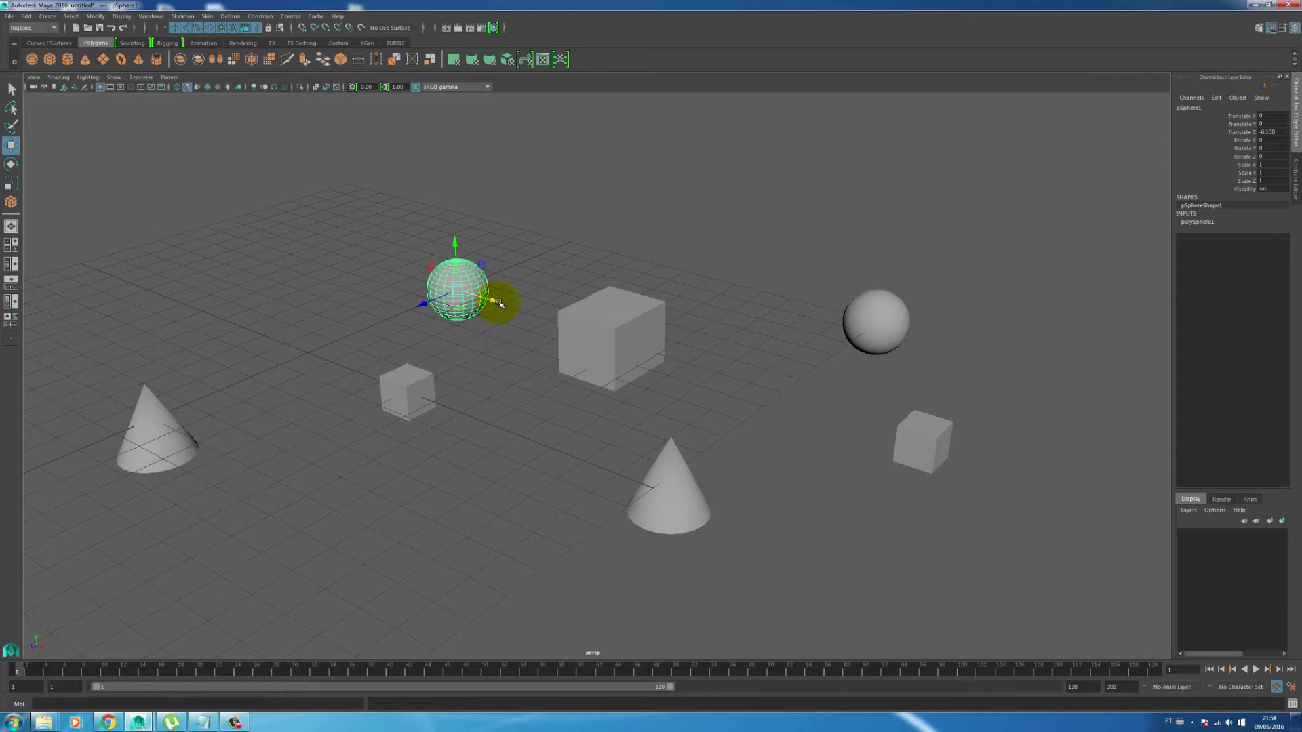
Step: Duplicate the sphere on the grid twice, moving one copy along negative X and the other along Z to about -1.37
key(ctrl+d)
drag(500, 301, 396, 268)
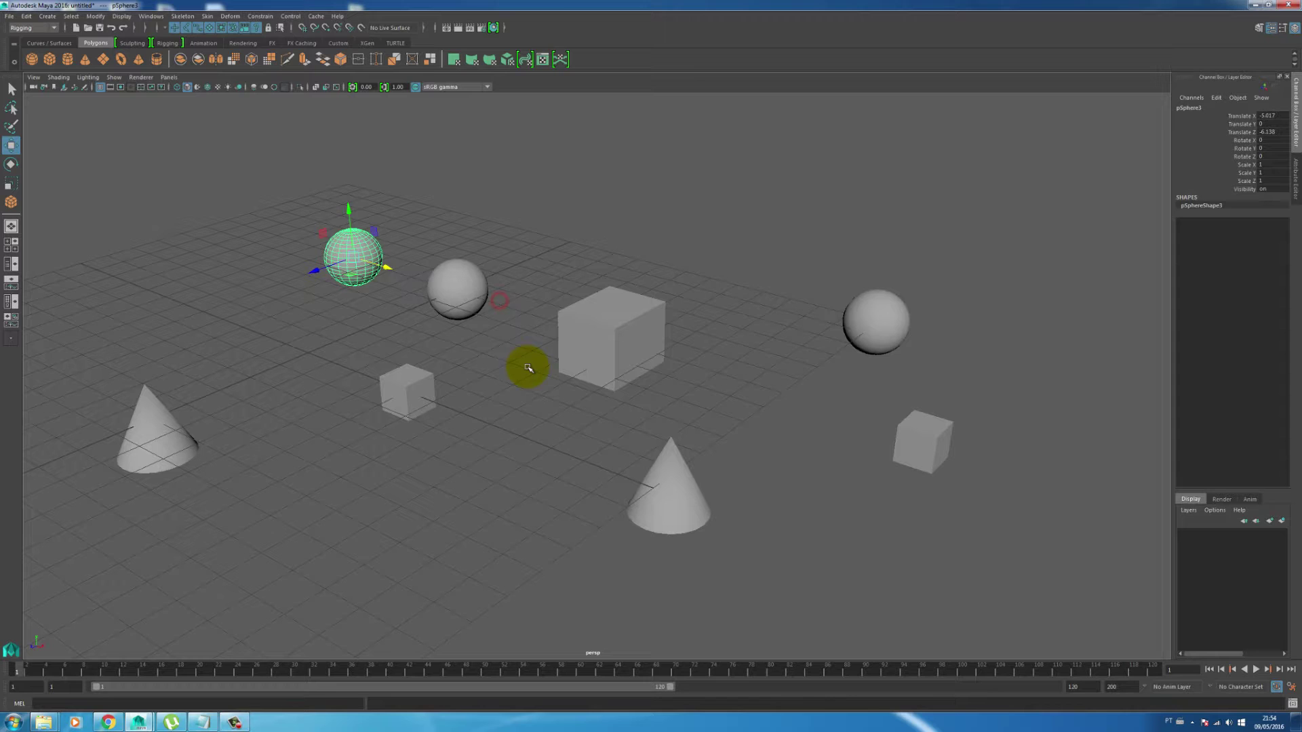
click(471, 316)
key(ctrl+d)
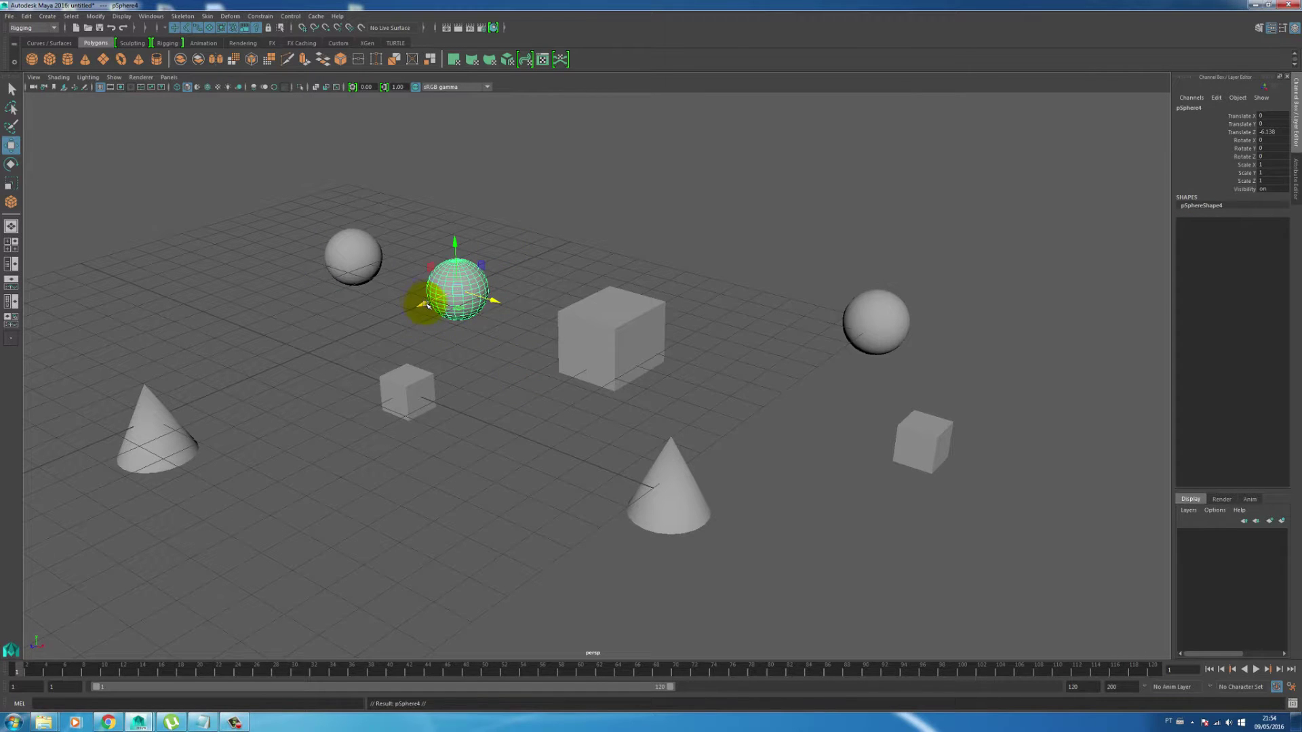
drag(428, 306, 317, 436)
Step: Duplicate the three grouped spheres together and move the copies along negative Z
drag(496, 190, 295, 342)
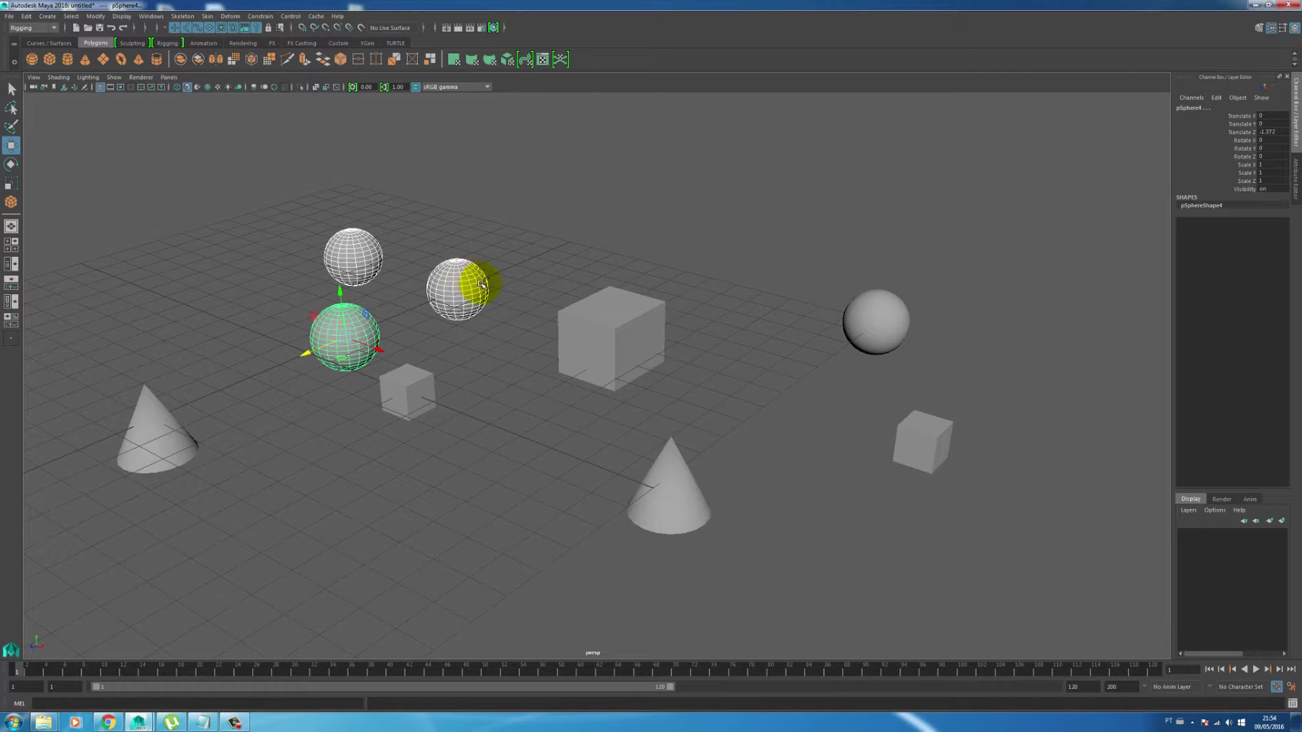
key(ctrl+d)
drag(302, 355, 527, 260)
click(722, 284)
Step: Select every object in the scene and delete them all, leaving only the empty grid
alt+drag(722, 284, 546, 299)
alt+middle_drag(547, 299, 587, 333)
alt+right_drag(708, 356, 668, 355)
mouse_move(718, 320)
alt+right_down()
mouse_move(546, 283)
mouse_move(469, 319)
alt+right_up()
drag(925, 171, 232, 532)
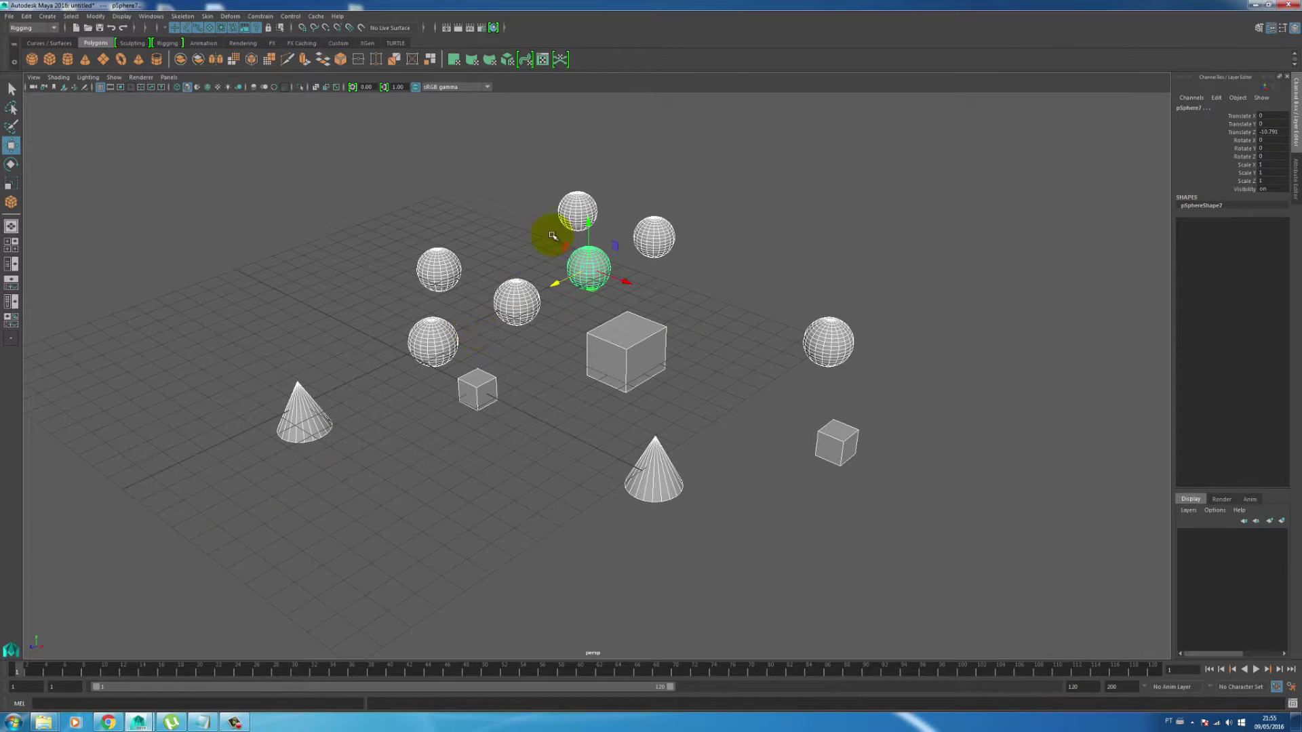
key(Delete)
alt+drag(420, 340, 574, 353)
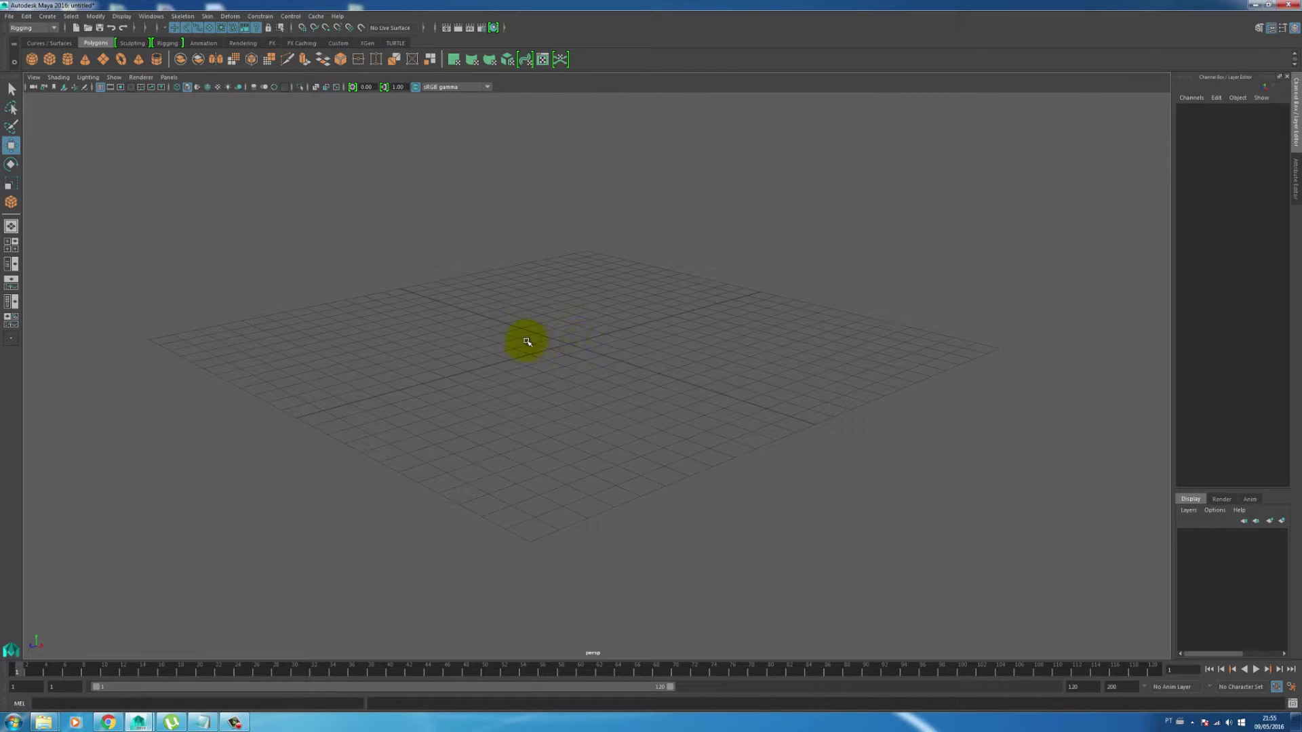
Step: Turn off Interactive Creation for polygon primitives and create a default 1-unit cube at the origin, keeping it selected
key(y)
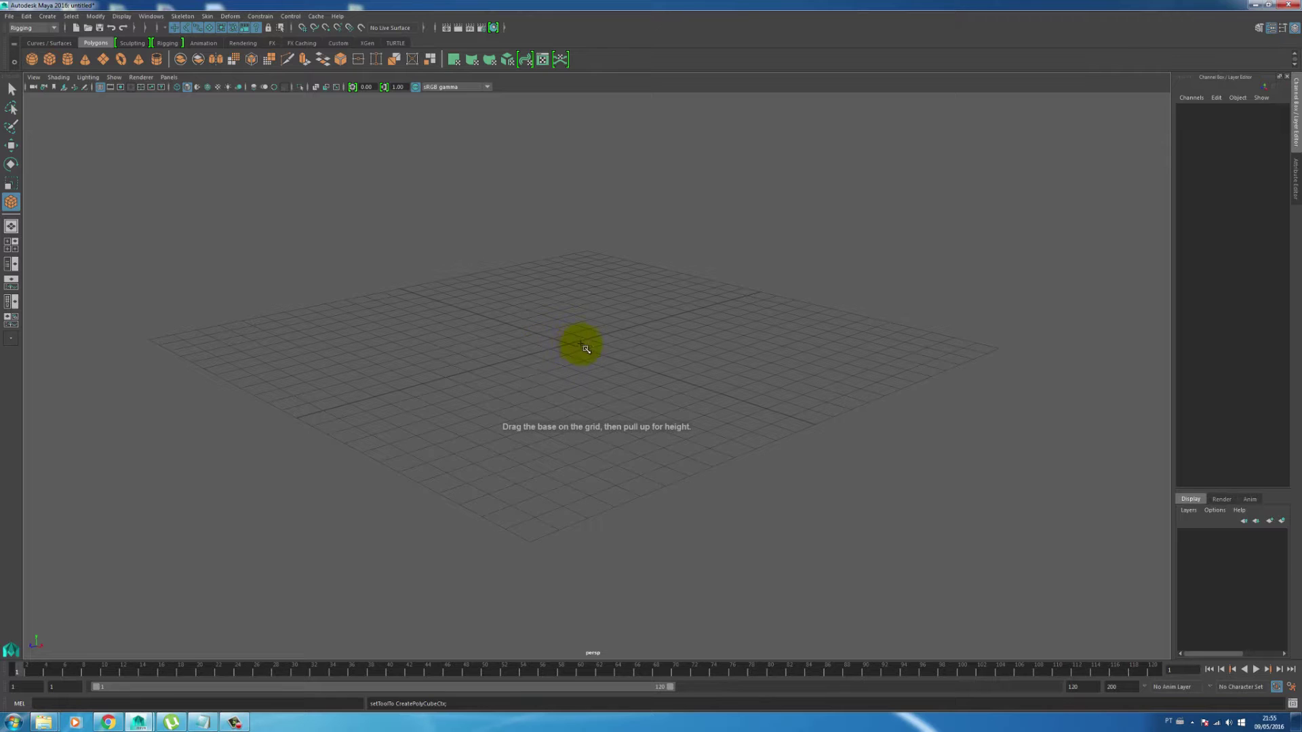
click(48, 16)
mouse_move(75, 52)
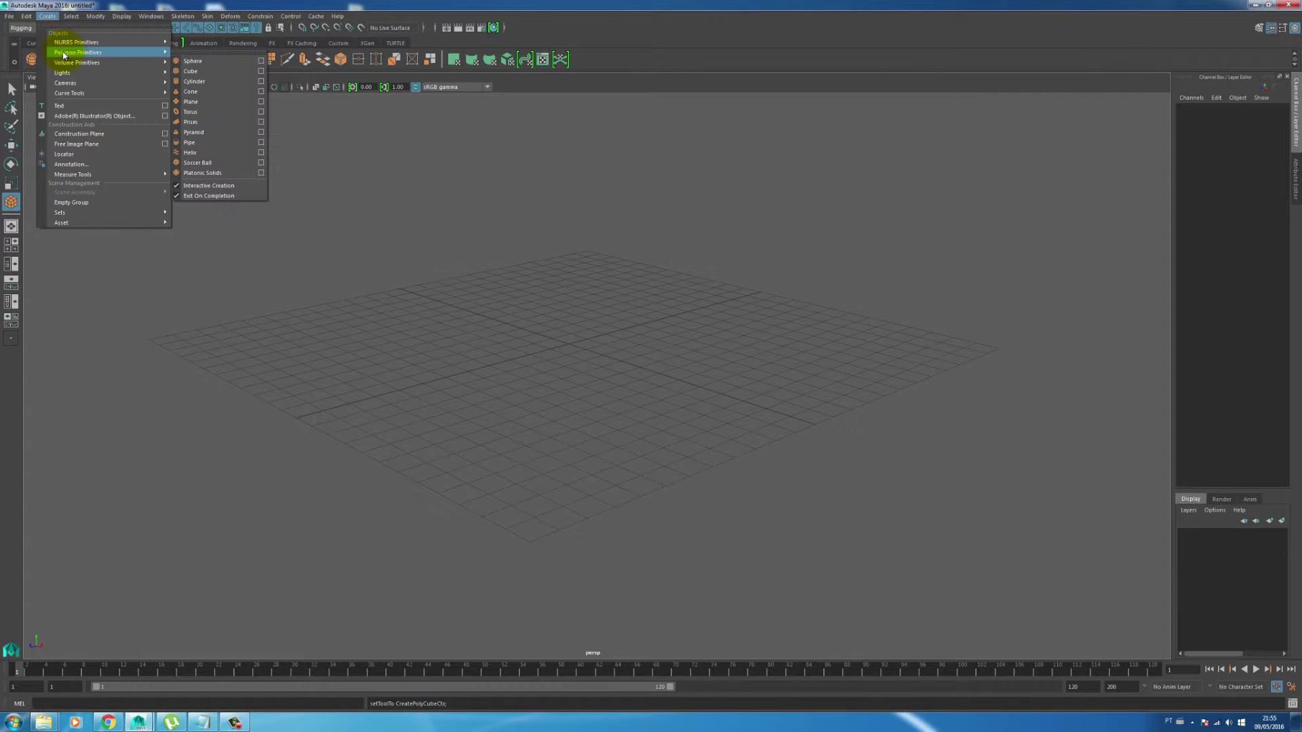
click(217, 186)
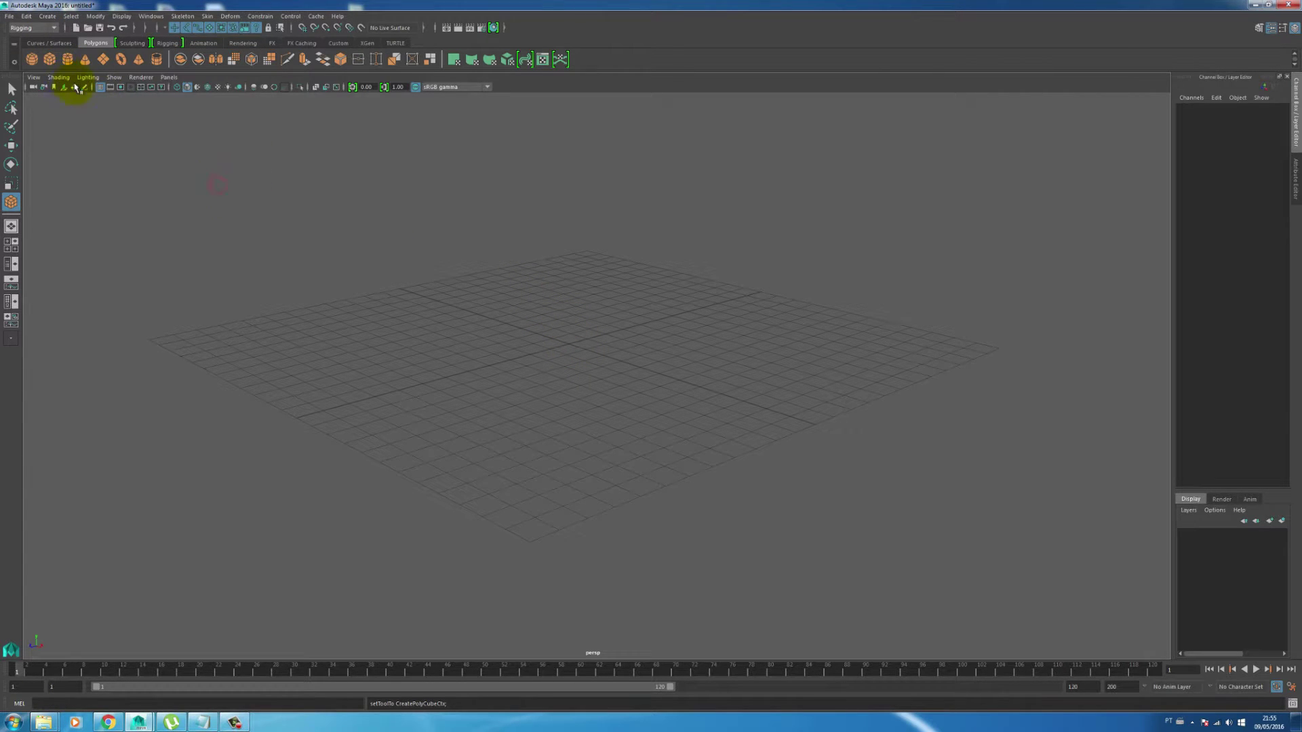
click(50, 59)
click(638, 314)
key(ctrl+z)
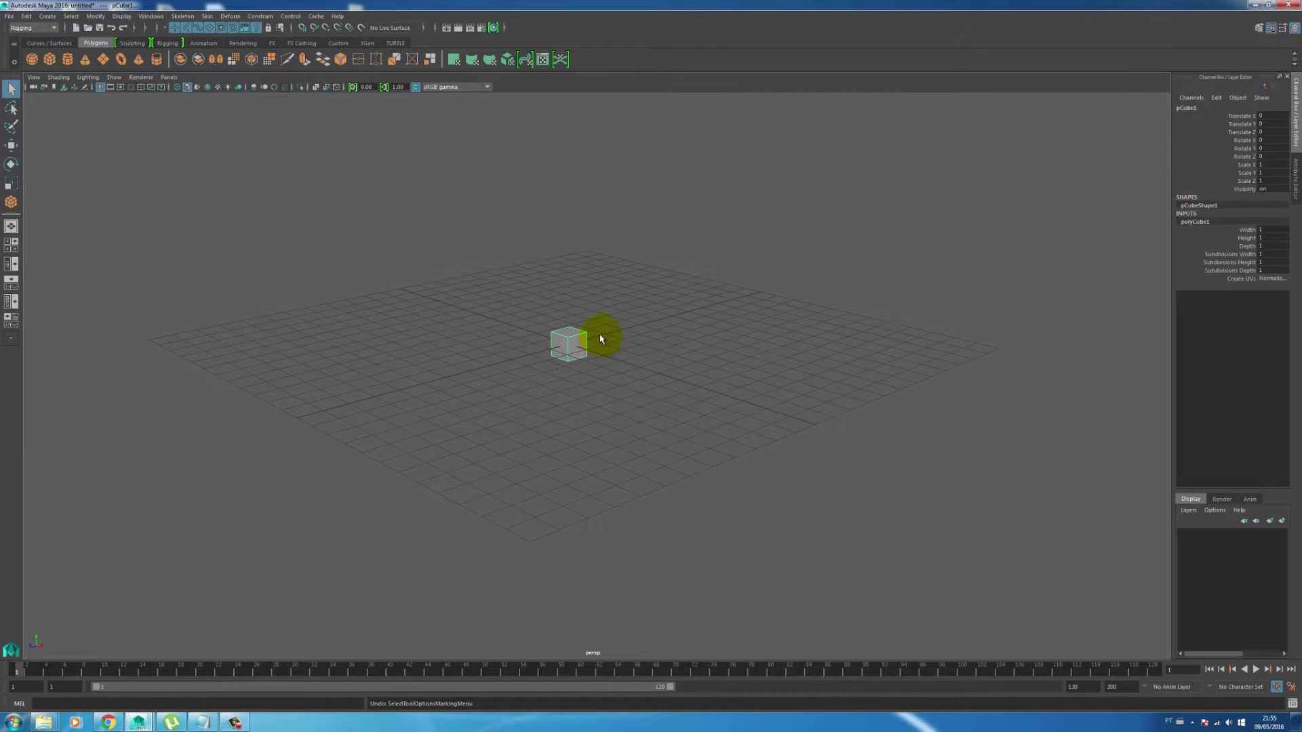
Step: Scale the cube into a flat slab of about 2.74 × 0.15 × 3.12 and raise it to about Y 0.092
click(619, 314)
click(571, 349)
key(r)
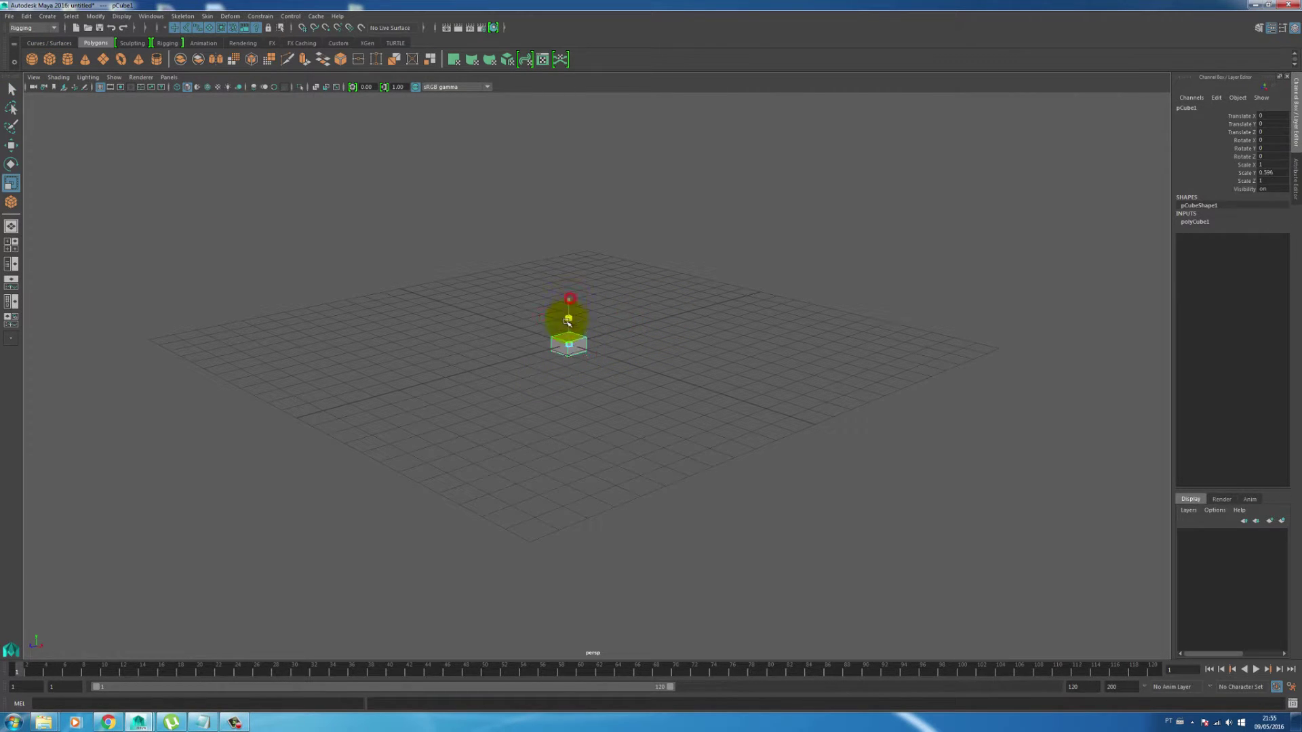
drag(570, 335, 714, 366)
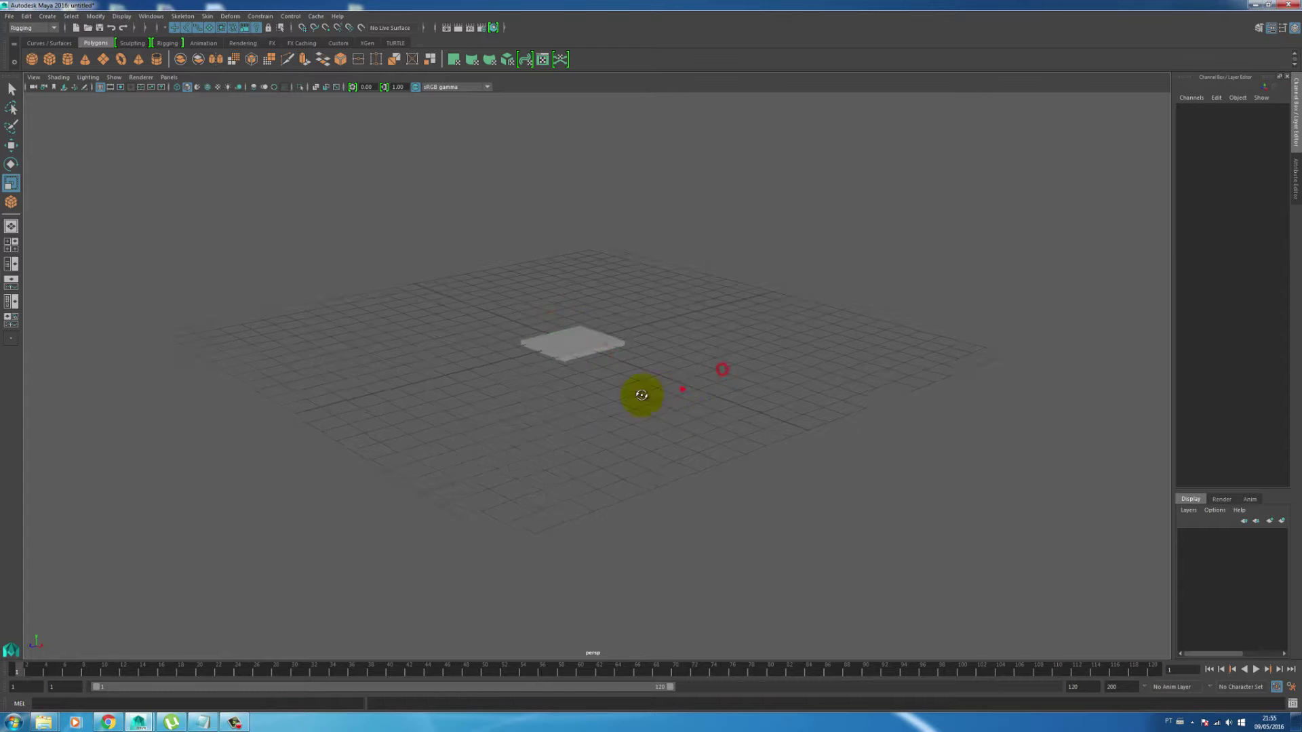
key(f)
scroll(712, 330, down, 3)
mouse_move(596, 334)
mouse_down()
mouse_move(596, 314)
mouse_move(619, 343)
mouse_up()
key(w)
key(space)
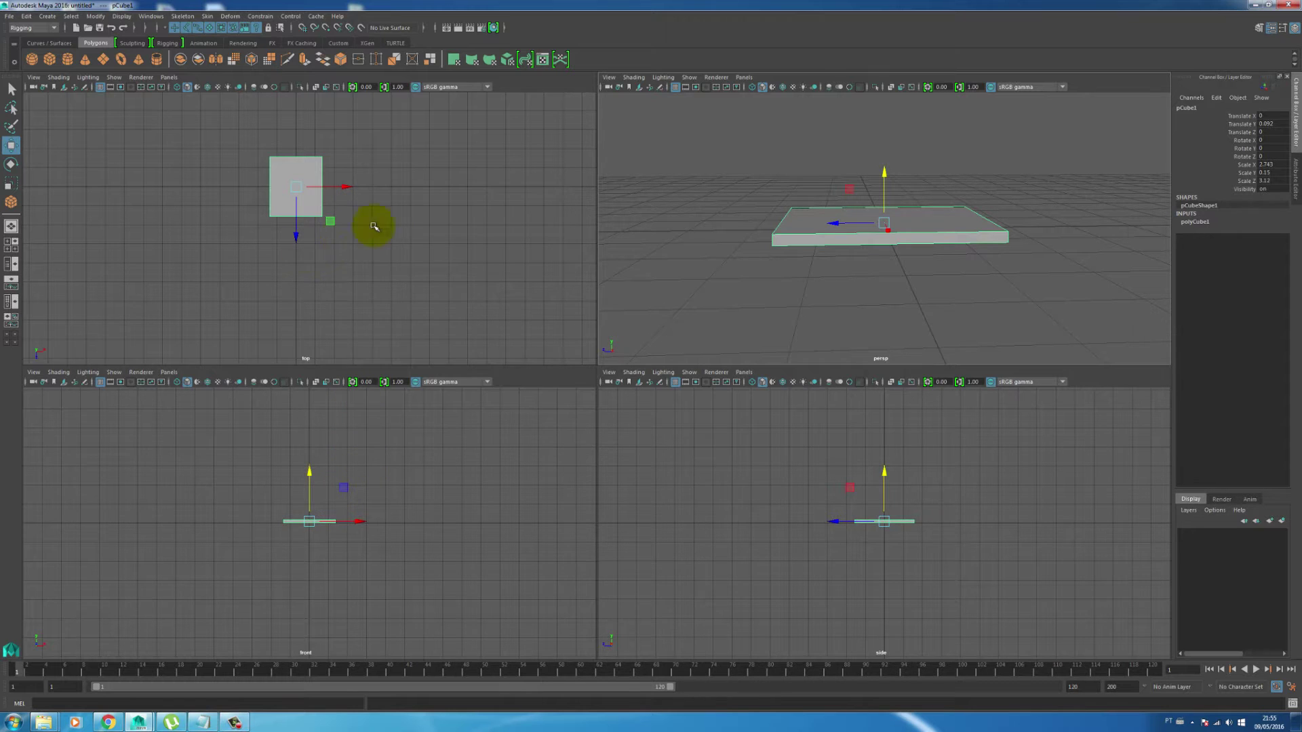
Step: Thin the flat slab to a Y scale of about 0.118, keeping it as the base
alt+drag(917, 247, 935, 294)
click(937, 249)
click(863, 275)
key(r)
drag(883, 216, 879, 218)
middle_drag(997, 239, 868, 305)
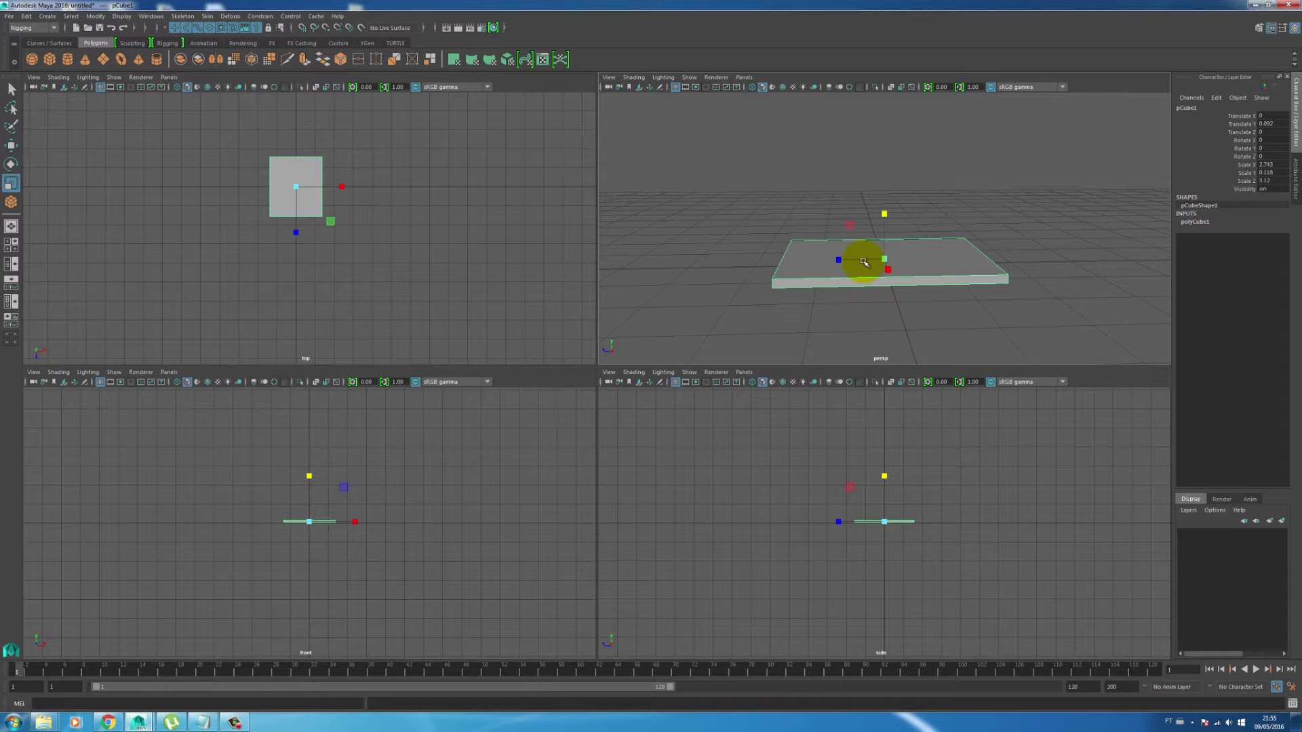
Step: Duplicate the base slab, shorten the copy to a Z scale of about 1.25, and place it near Y 0.484, Z 0.865
key(ctrl+d)
key(w)
drag(877, 221, 880, 185)
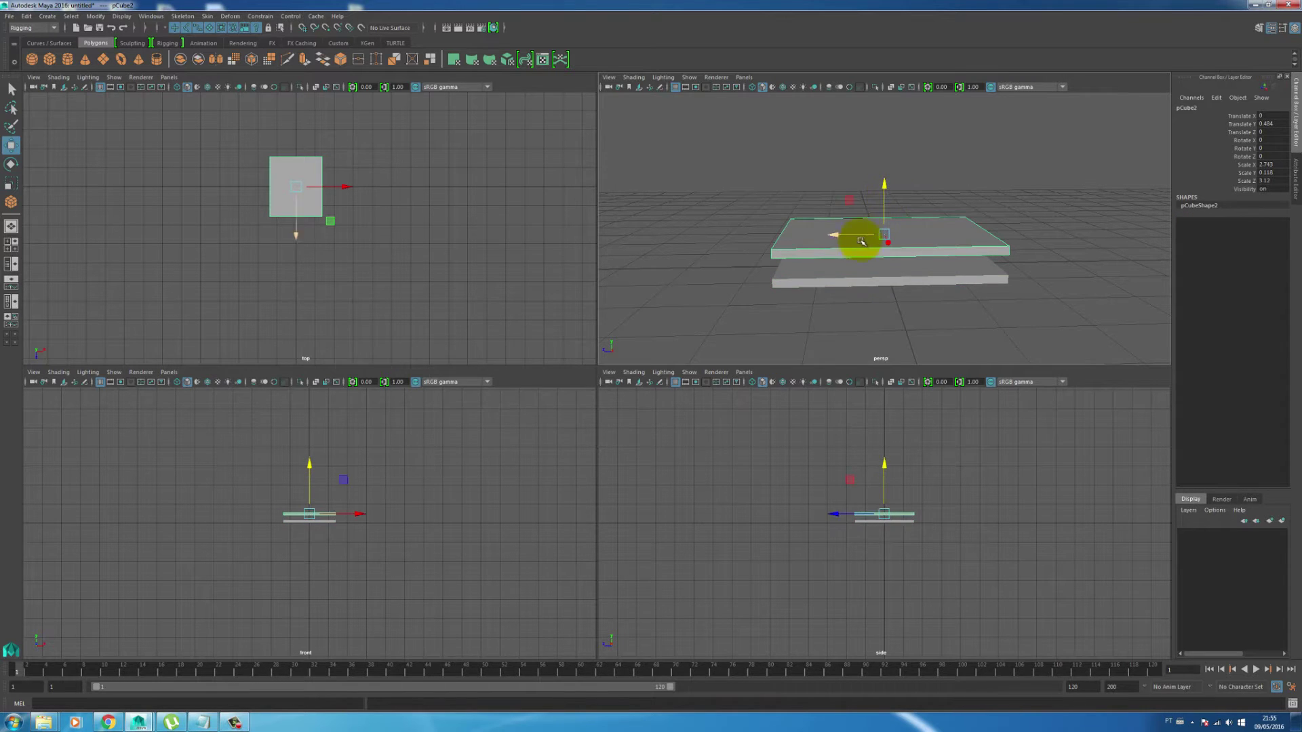
key(r)
drag(838, 235, 780, 234)
key(w)
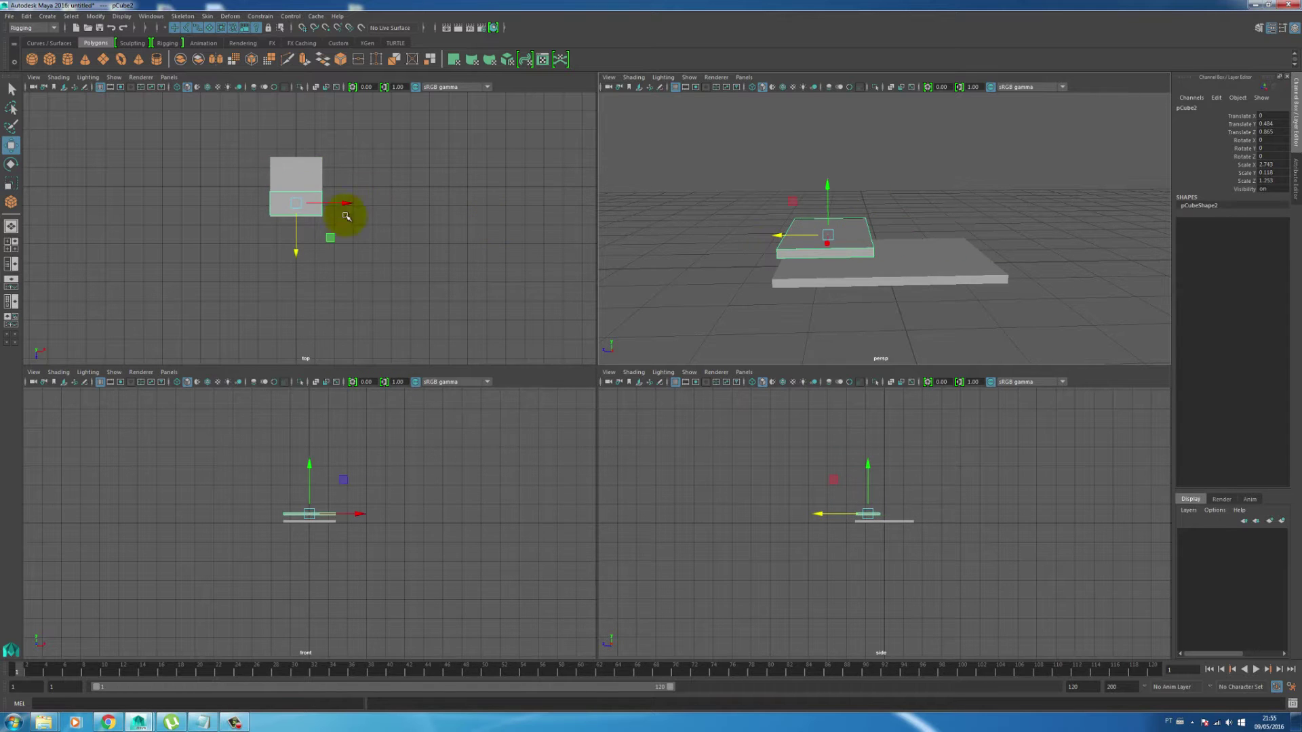
Step: Tilt the shorter slab about 27.3° around X and seat its lower edge on the positive-Z end of the base
scroll(950, 502, up, 5)
key(space)
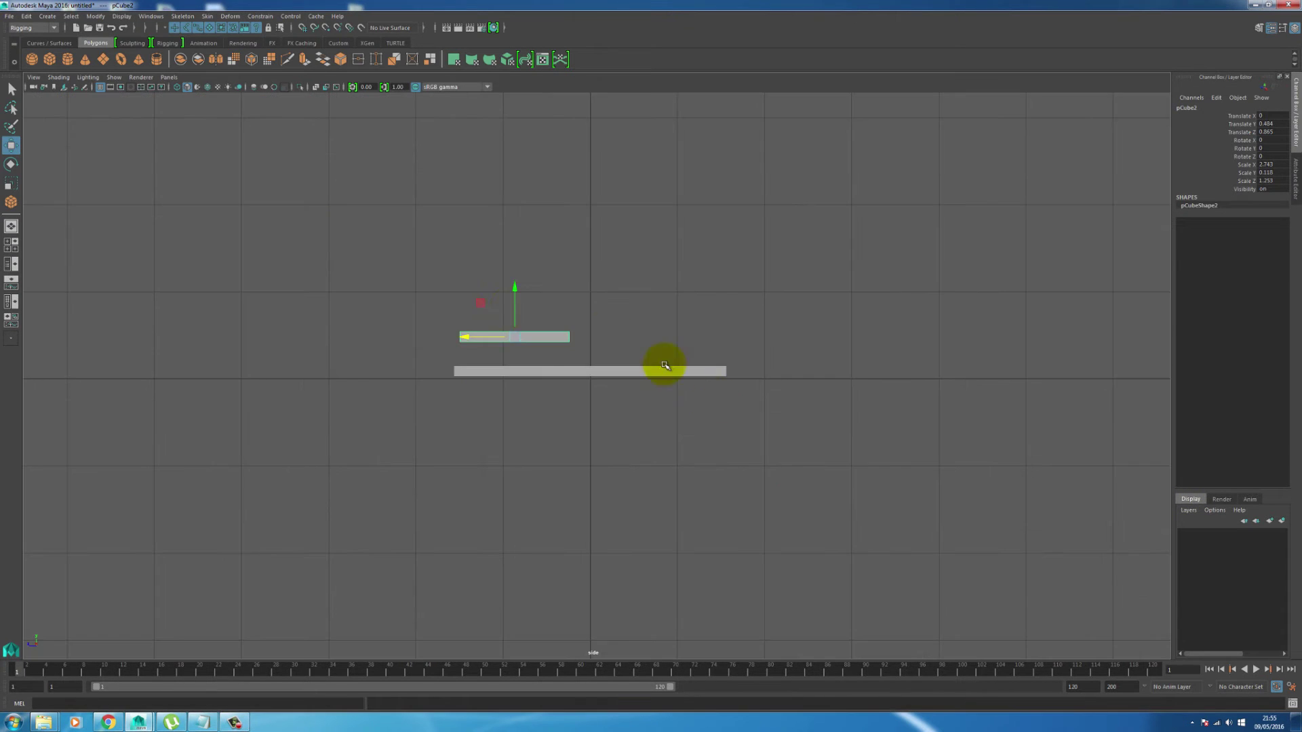
key(space)
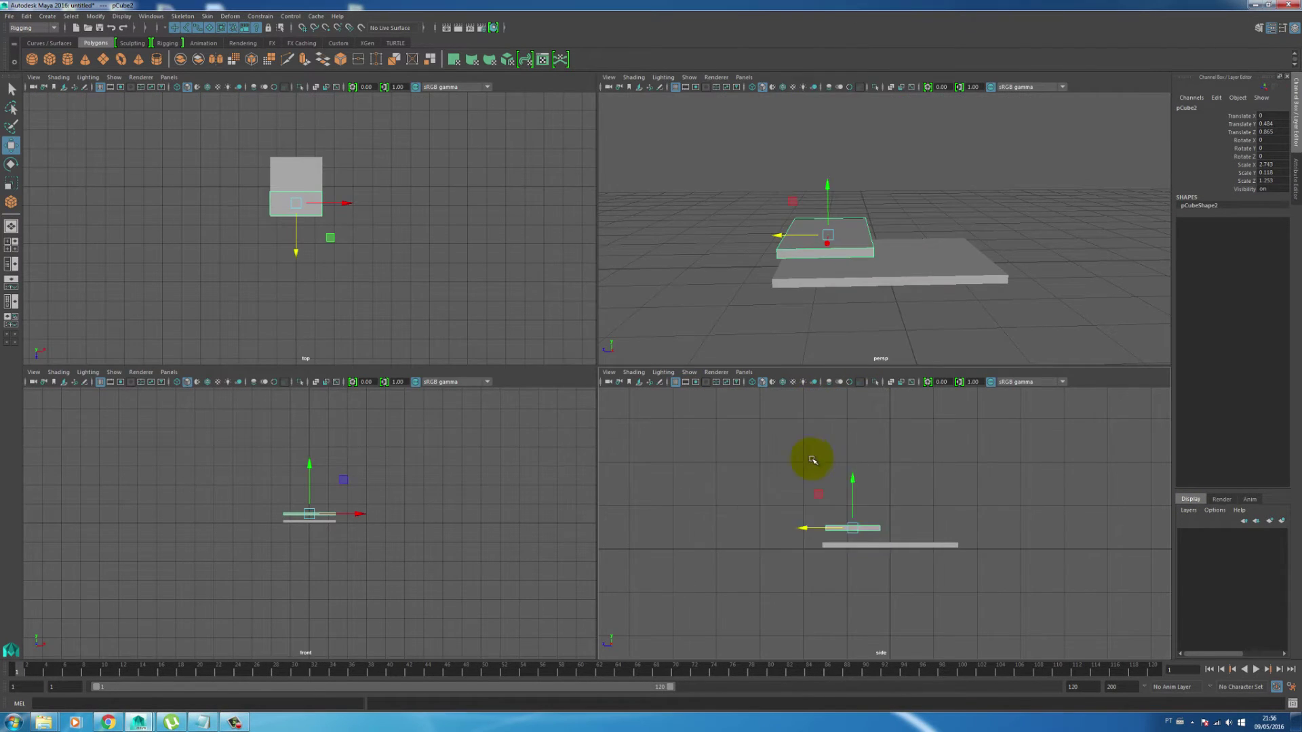
key(space)
key(e)
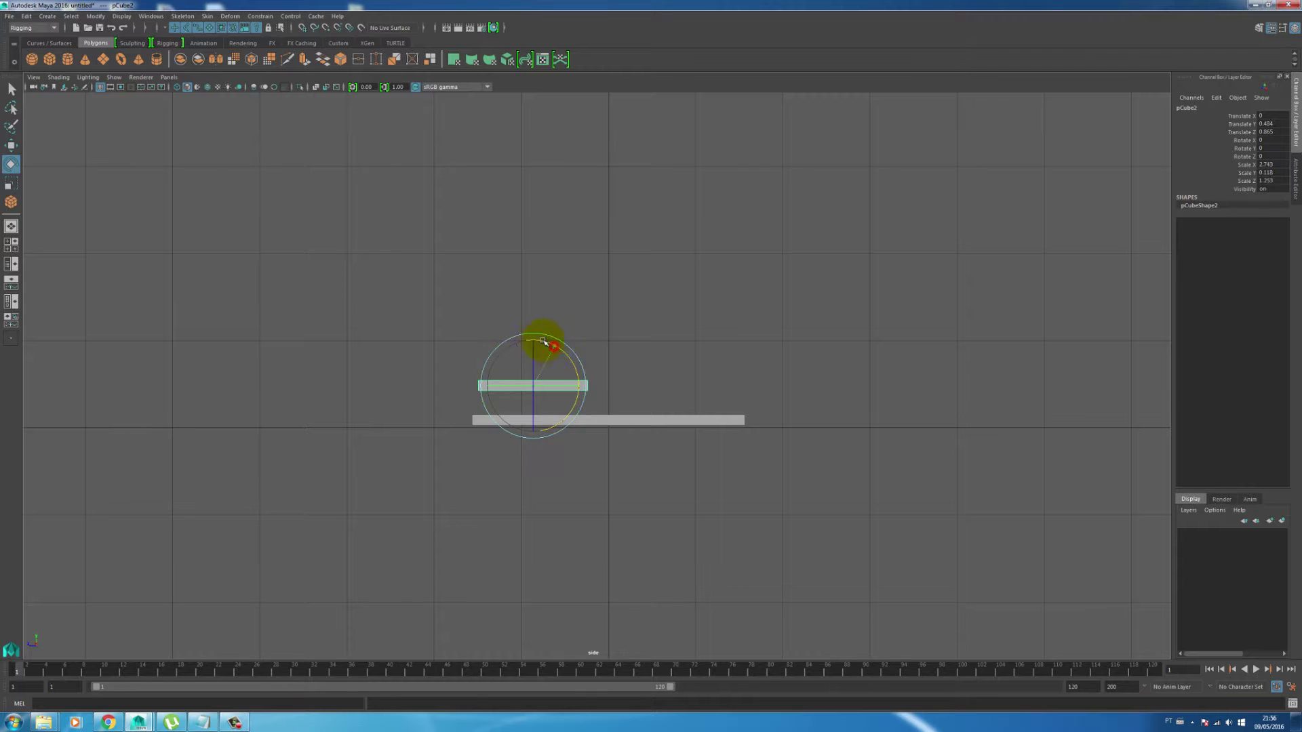
drag(545, 341, 531, 335)
key(w)
drag(538, 386, 520, 390)
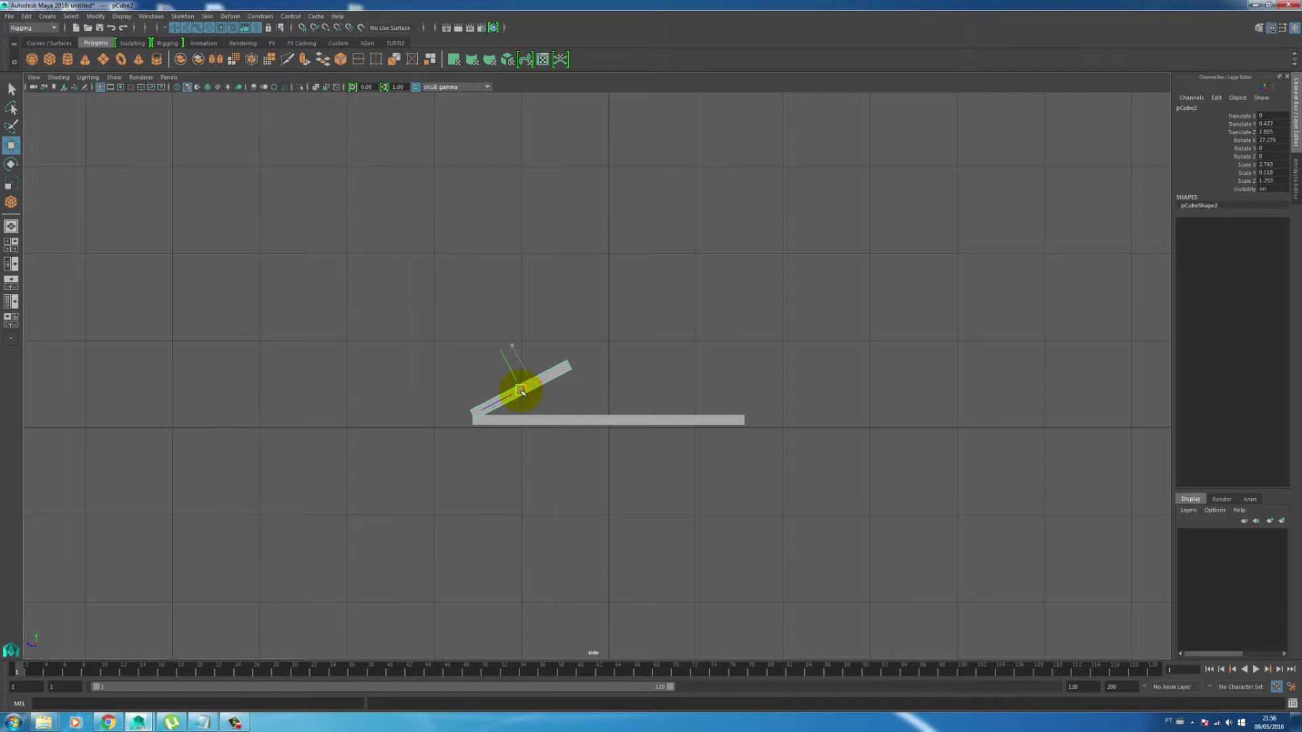
click(665, 338)
key(space)
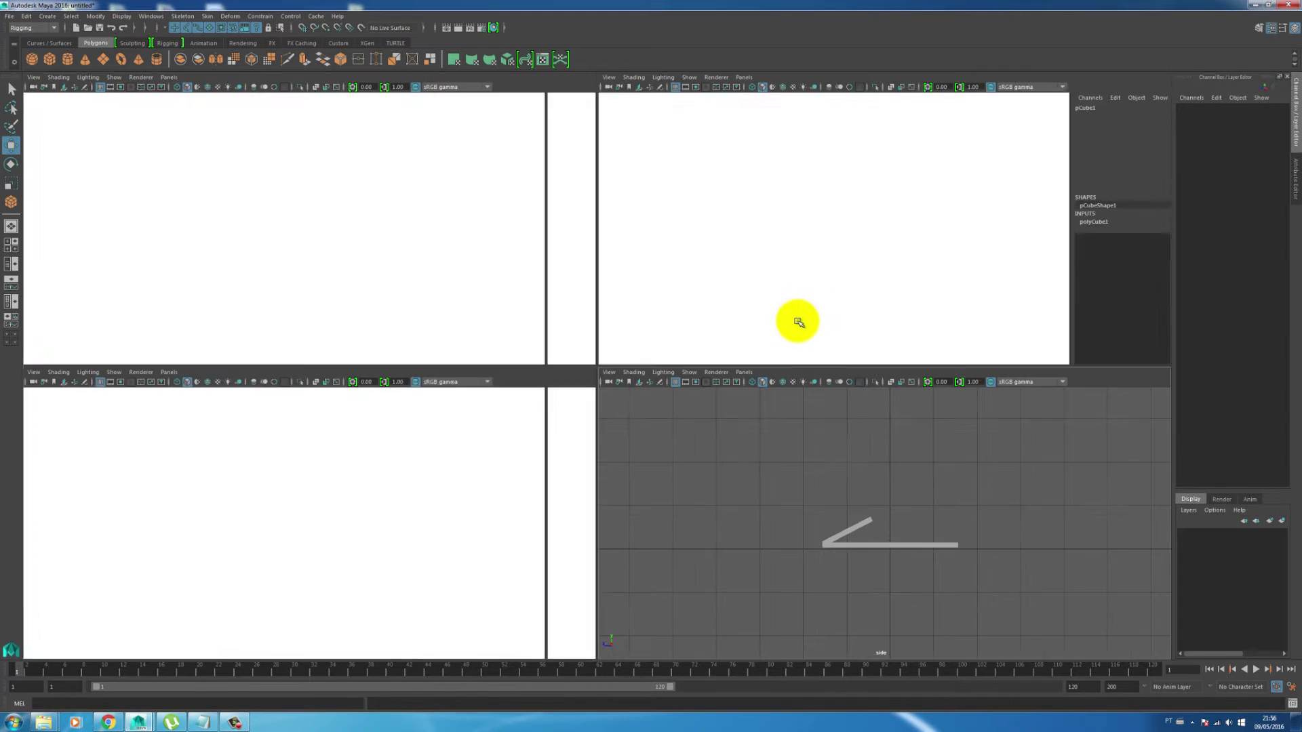
click(963, 282)
click(1033, 233)
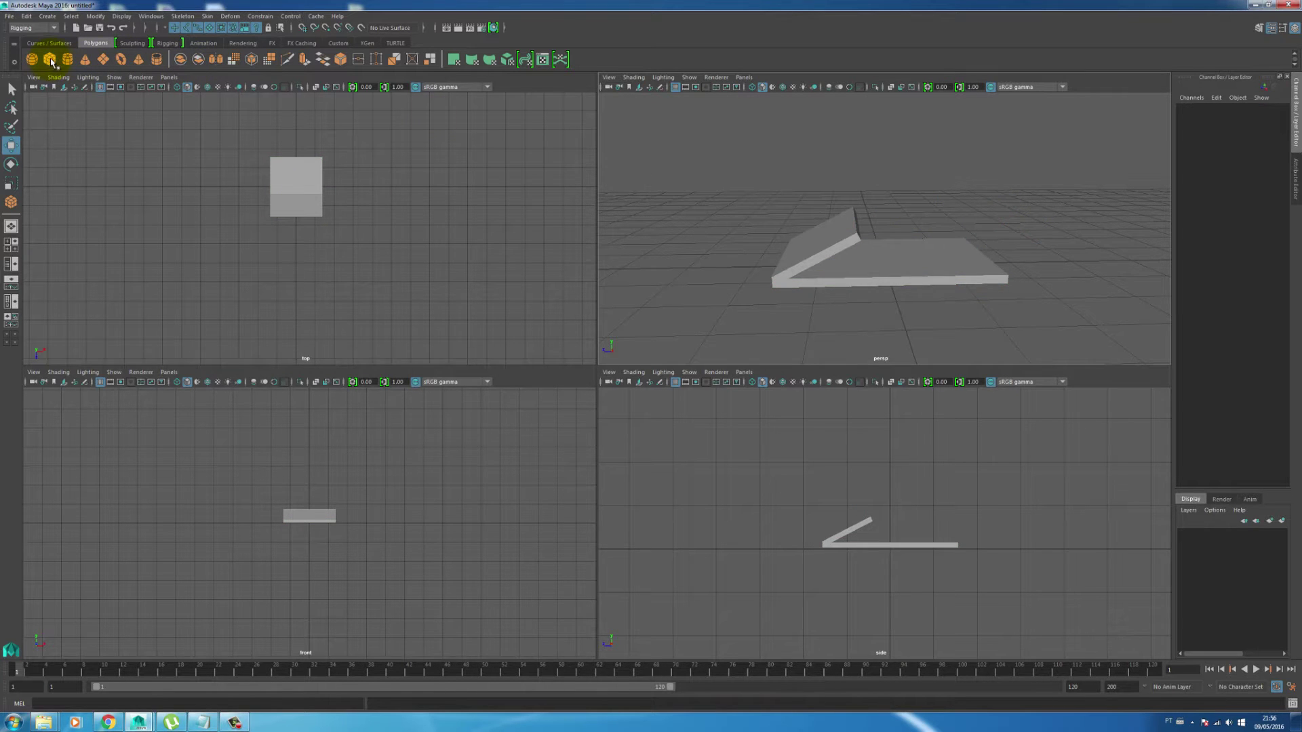
Step: Create a default cube and move it above the negative-Z end of the base, to about Y 0.913, Z -0.976
drag(840, 266, 912, 272)
drag(939, 547, 933, 520)
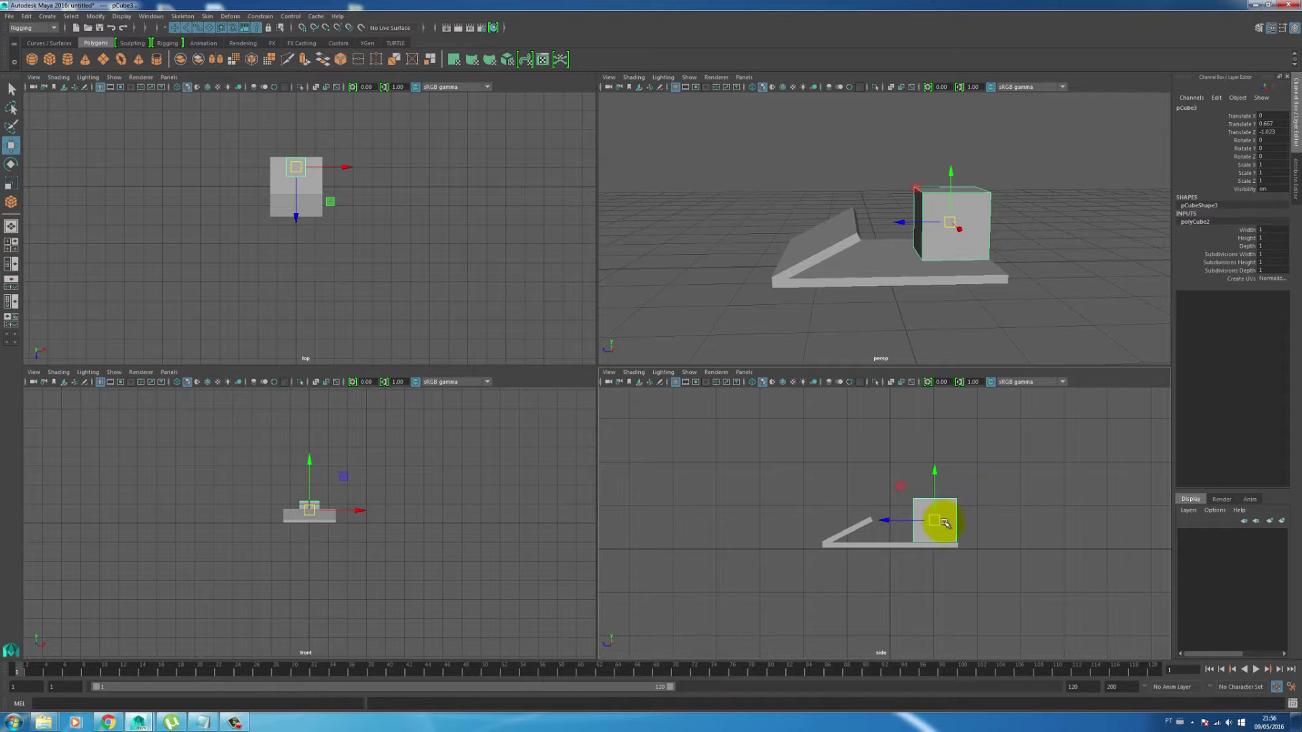
click(900, 486)
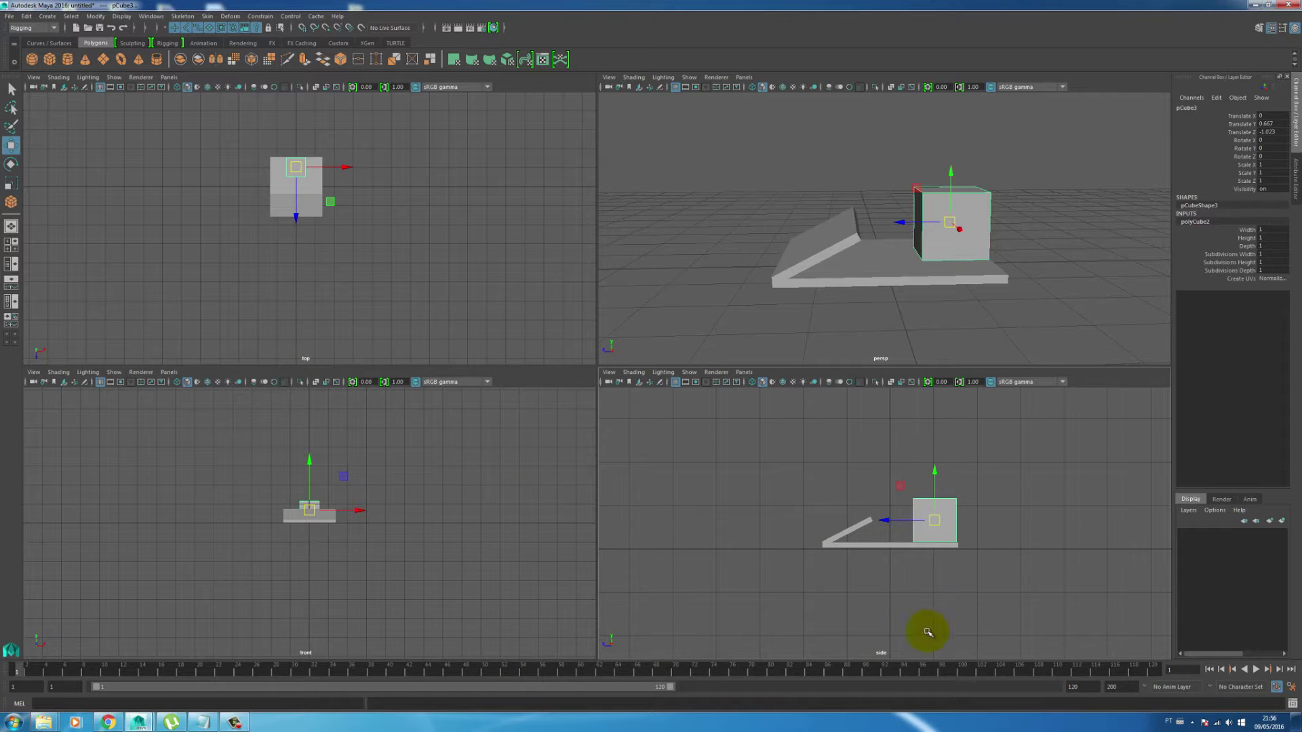
mouse_move(937, 532)
mouse_down()
mouse_move(936, 500)
mouse_move(934, 513)
mouse_up()
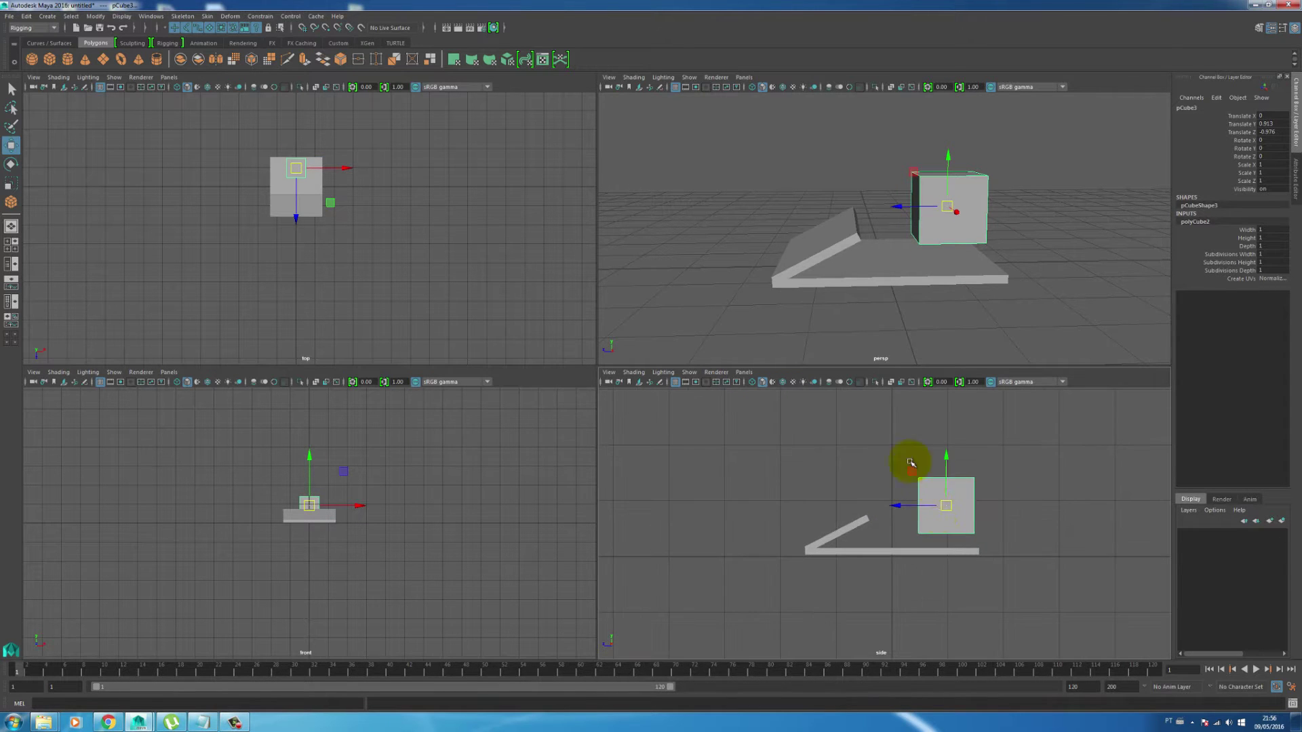
Step: Reposition the cube freely in the YZ plane, placing it at about Y 0.444, Z -0.93
scroll(893, 528, up, 2)
key(space)
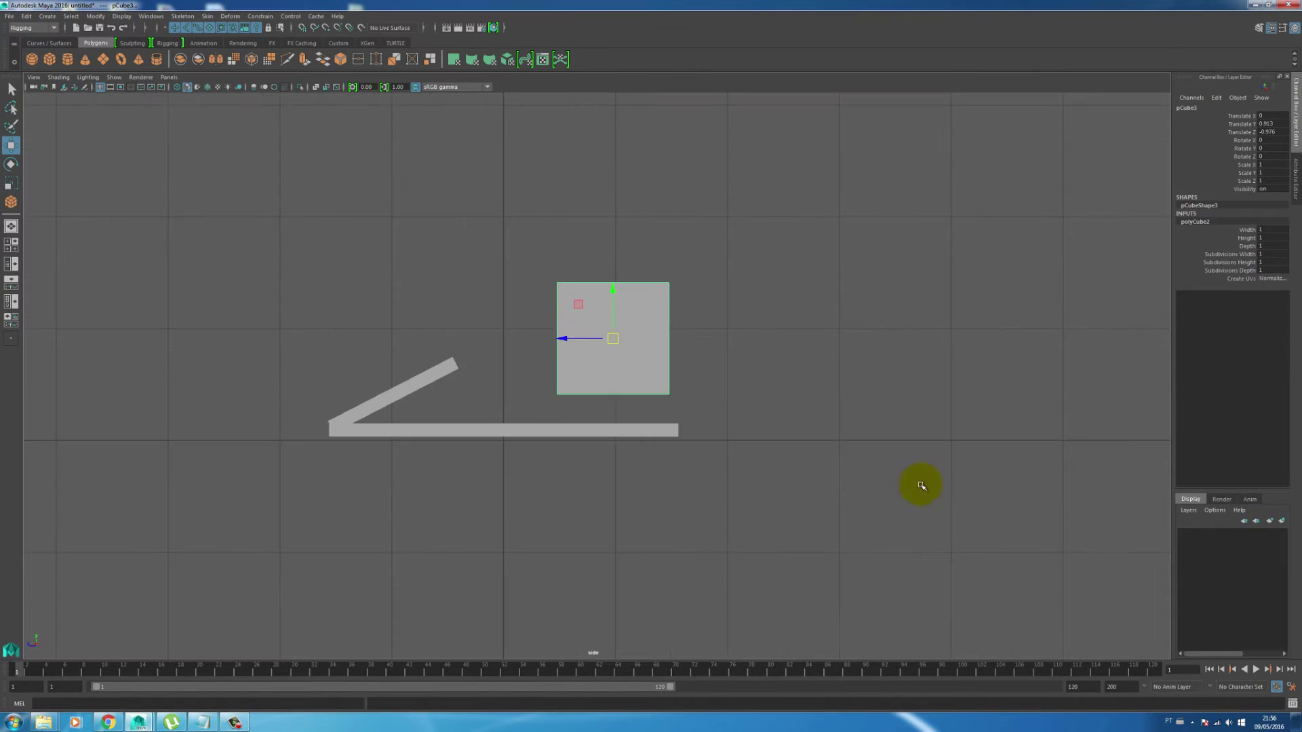
mouse_move(617, 344)
mouse_down()
mouse_move(683, 369)
mouse_move(634, 352)
mouse_up()
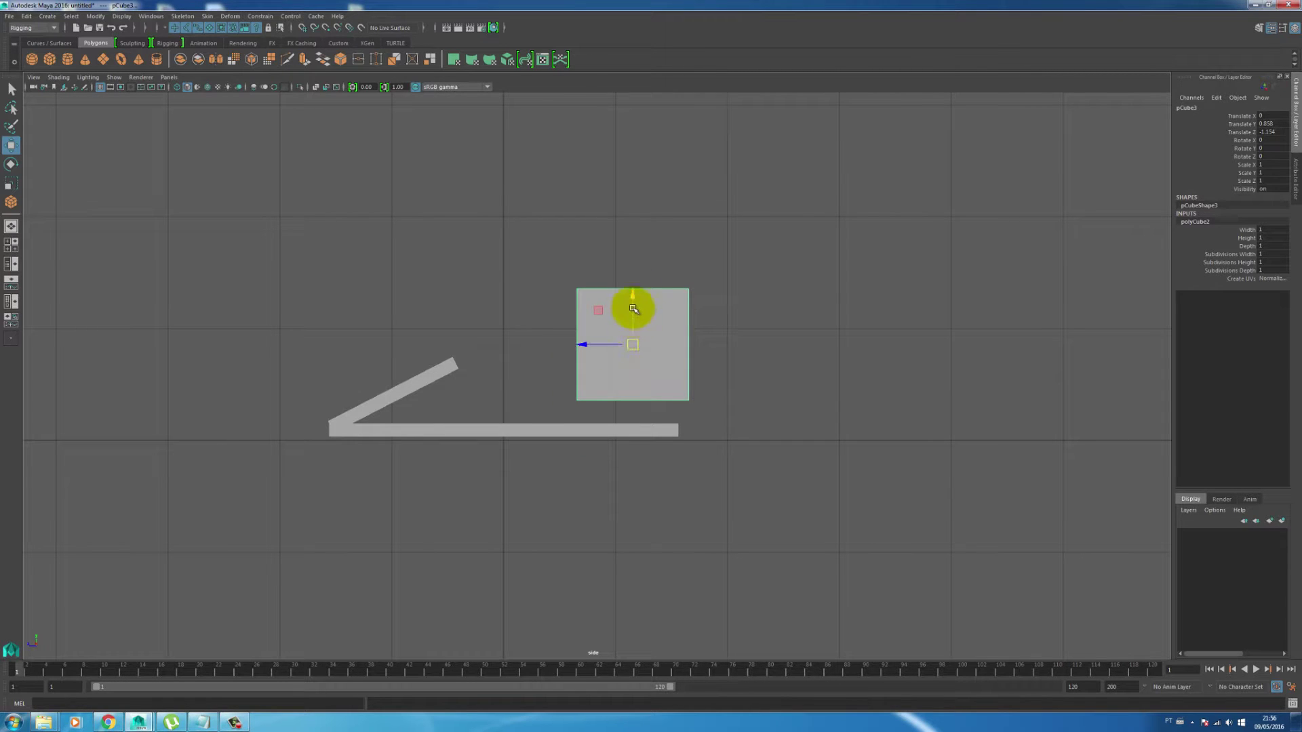
drag(631, 339, 643, 380)
key(space)
mouse_move(898, 517)
mouse_down()
mouse_move(864, 465)
mouse_move(886, 524)
mouse_up()
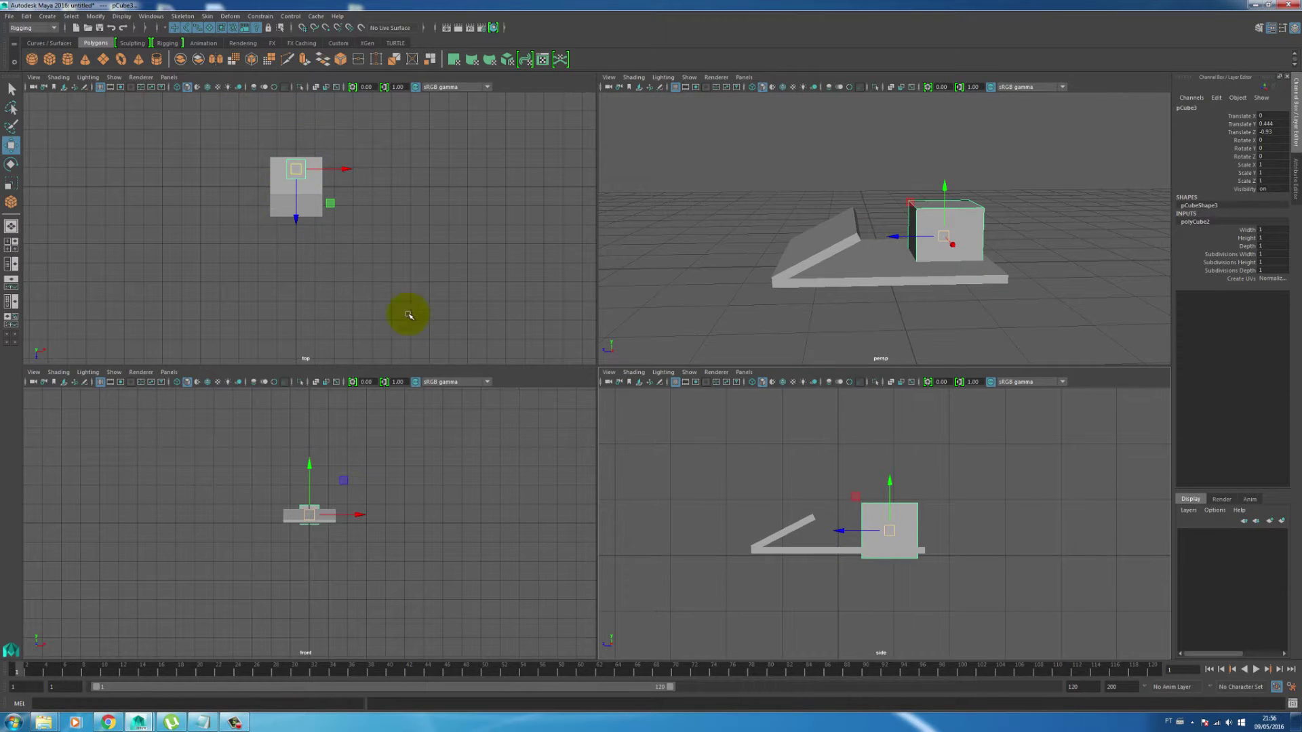
Step: Scale the cube uniformly to about 0.473 and set it on the base's negative-Z end, near Z -1.259
drag(890, 530, 879, 504)
key(r)
key(w)
click(871, 490)
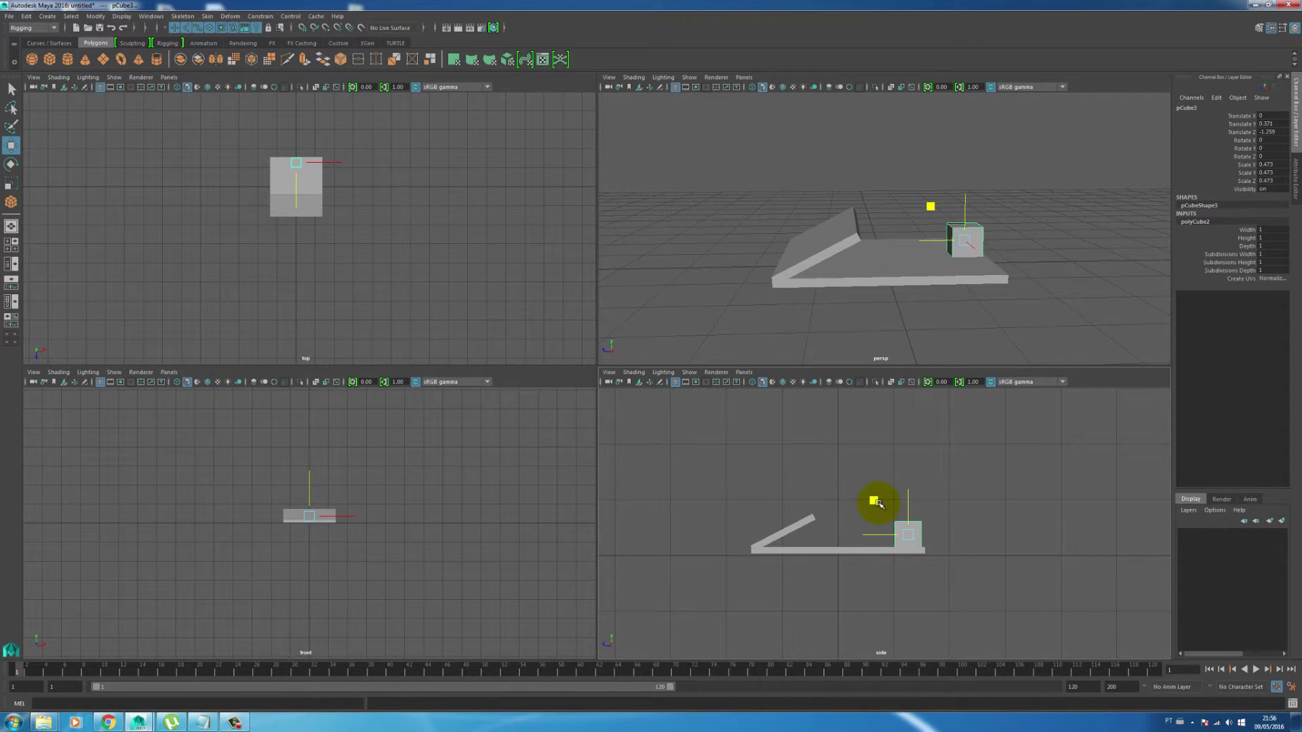
Step: Stretch the small cube to about 1.72 in X and 0.778 in Y, and raise it to rest on the base
alt+drag(936, 270, 1003, 291)
key(r)
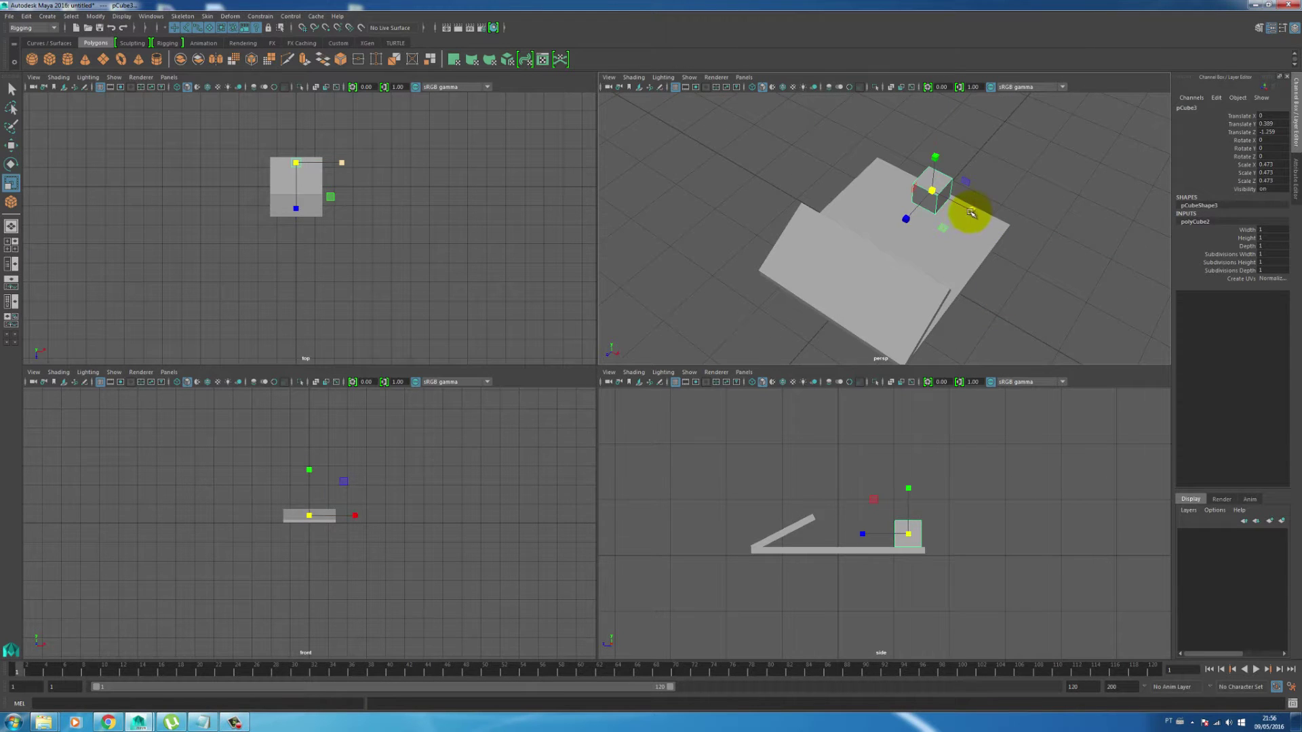
drag(994, 219, 968, 432)
click(938, 526)
click(909, 529)
mouse_move(910, 491)
mouse_down()
mouse_move(907, 463)
mouse_move(910, 480)
mouse_up()
key(w)
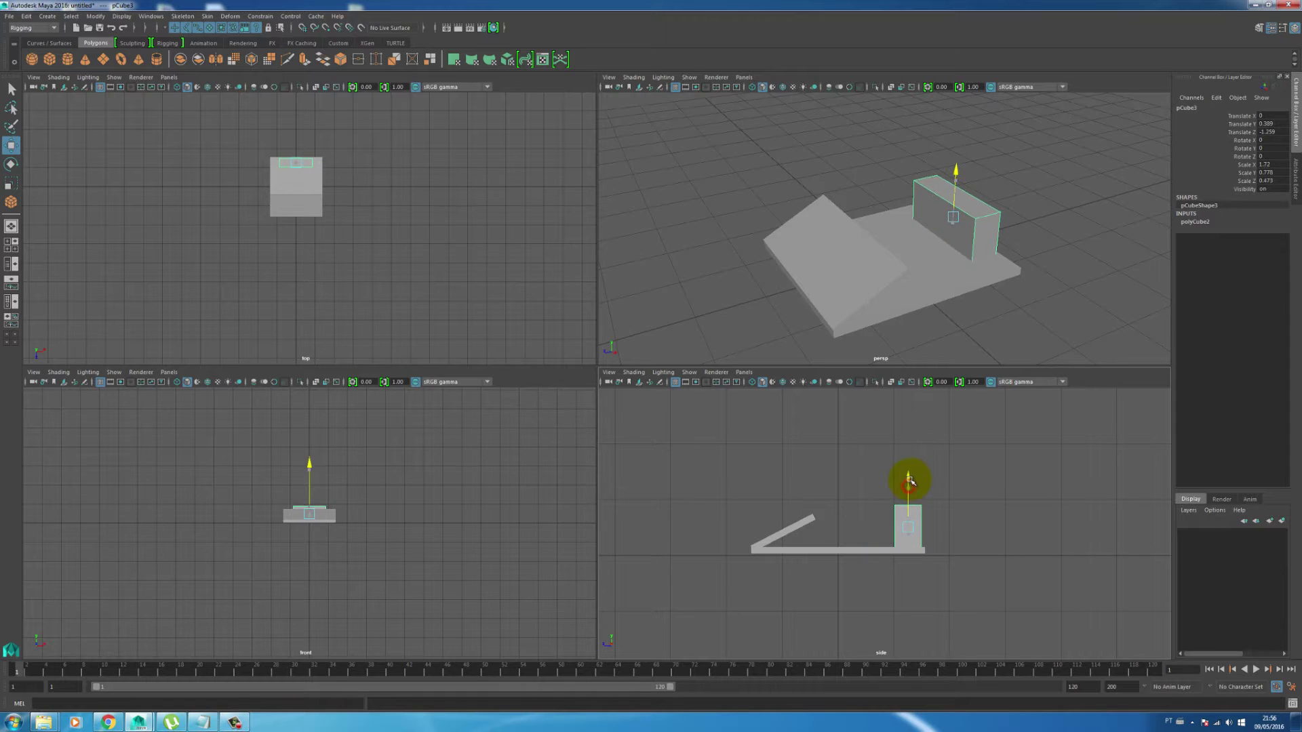
click(991, 481)
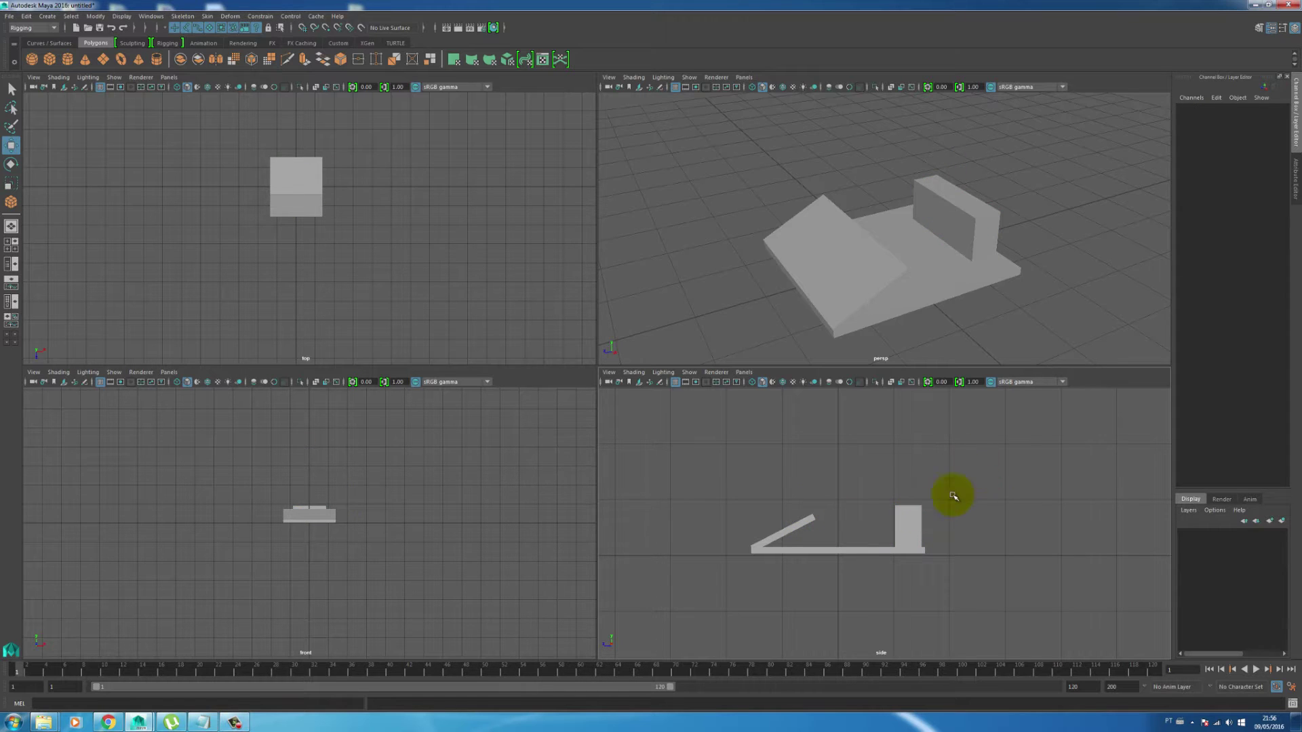
Step: Duplicate the tilted slab, move the copy above the upright block, and thin it to a Y scale of about 0.082
click(997, 240)
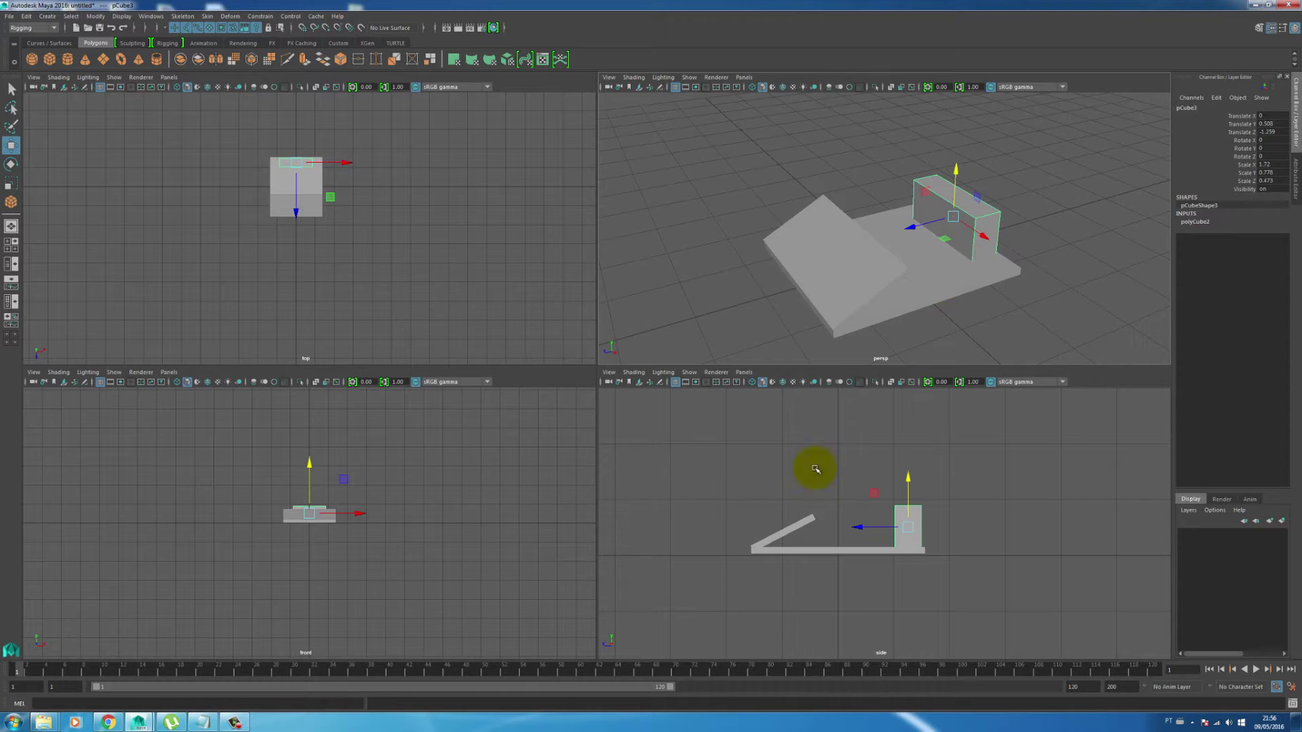
click(785, 531)
key(ctrl+d)
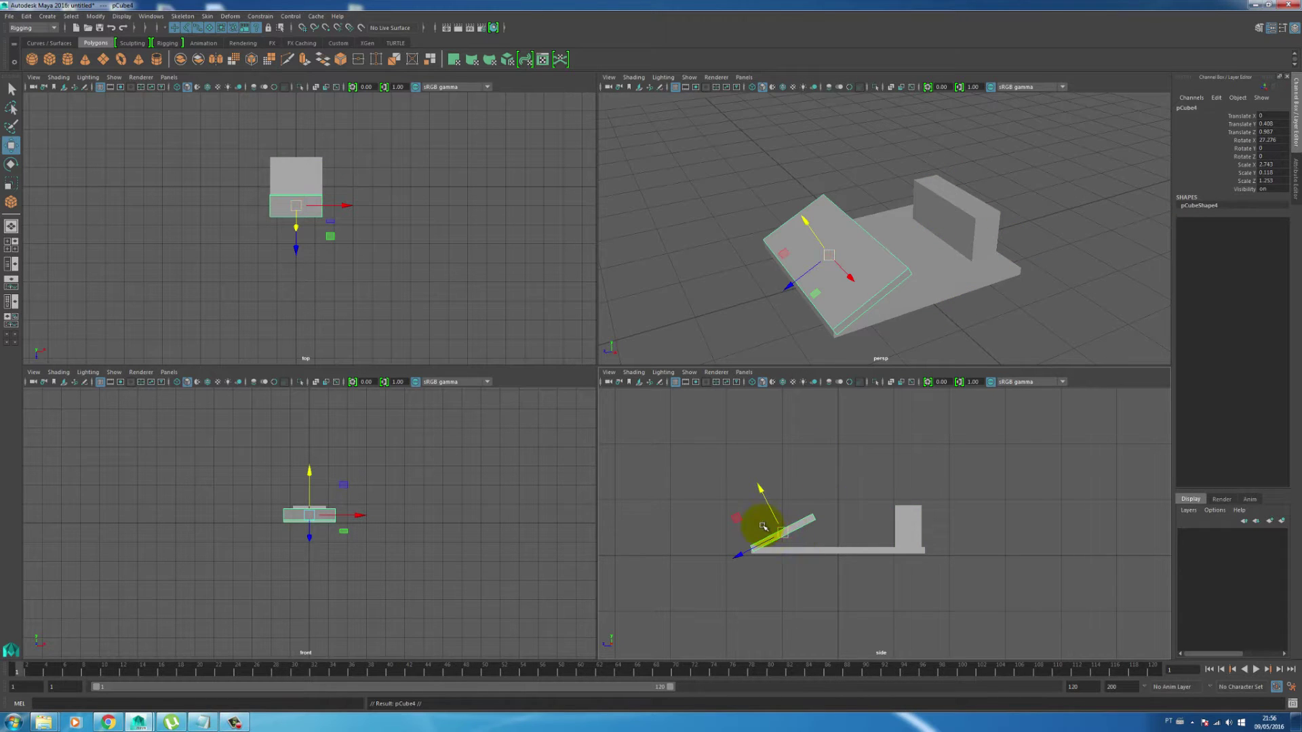
drag(753, 526, 946, 520)
key(r)
drag(890, 463, 866, 474)
key(w)
Step: Rotate the copied slab above the block to about 18.7° around X and delete it
key(e)
drag(947, 517, 909, 515)
alt+middle_drag(910, 515, 904, 509)
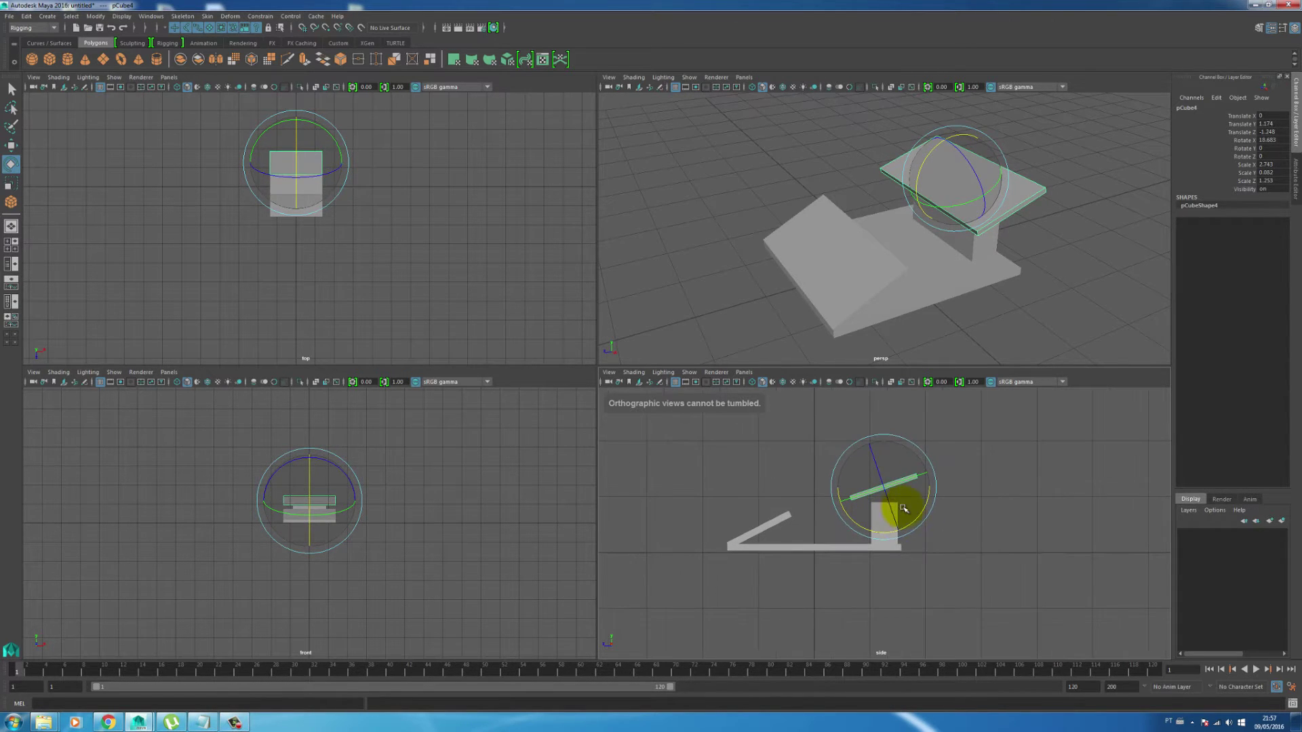
key(Delete)
Step: Try moving the tilted slab along its own Z axis, and undo the move
click(759, 527)
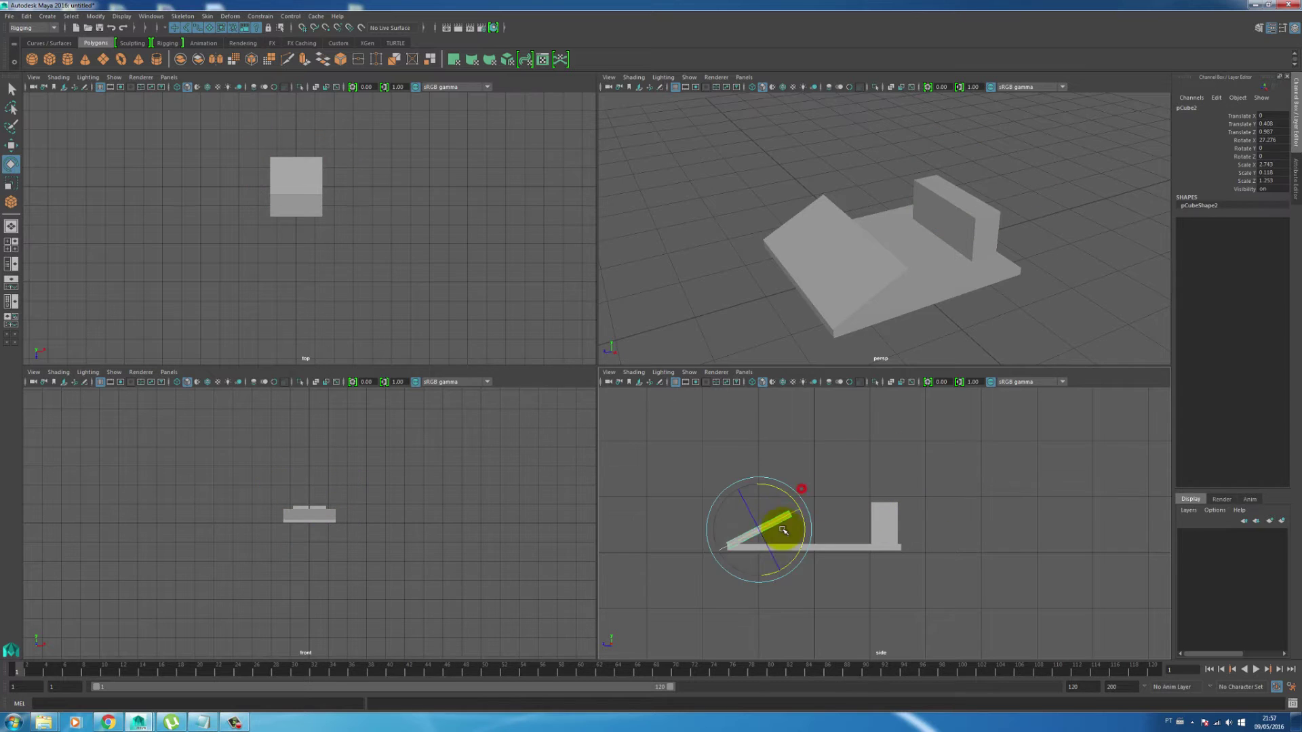
key(w)
mouse_move(715, 550)
mouse_down()
mouse_move(843, 480)
mouse_move(712, 553)
mouse_up()
key(ctrl+z)
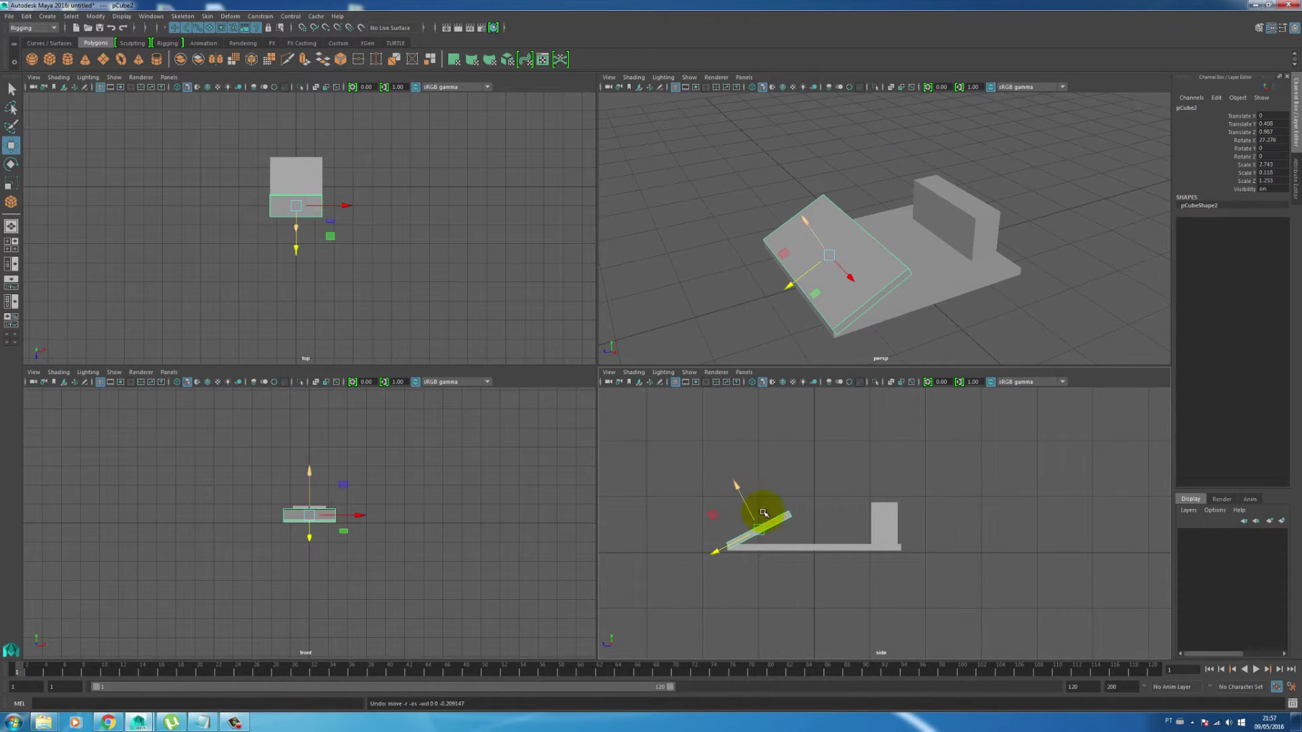
Step: Show the transform tool settings and set the Move tool's axis orientation to World for the tilted slab
key(e)
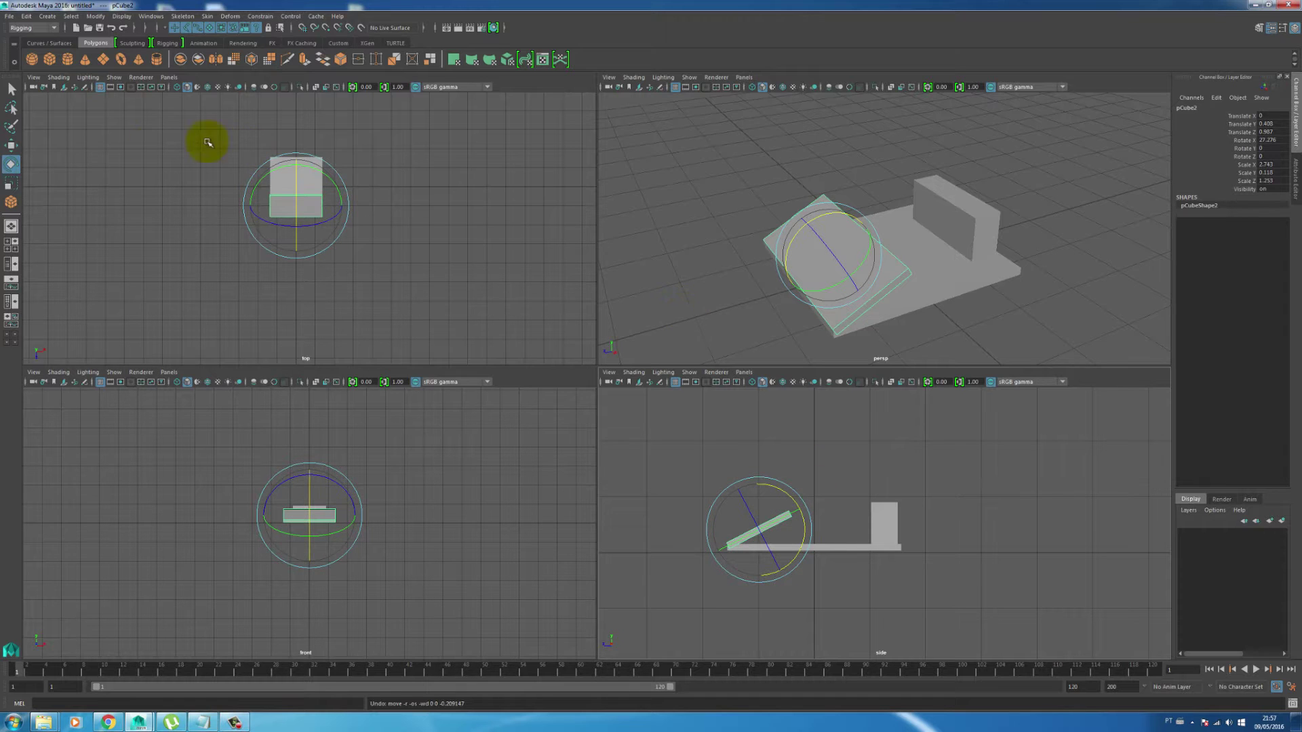
double_click(12, 164)
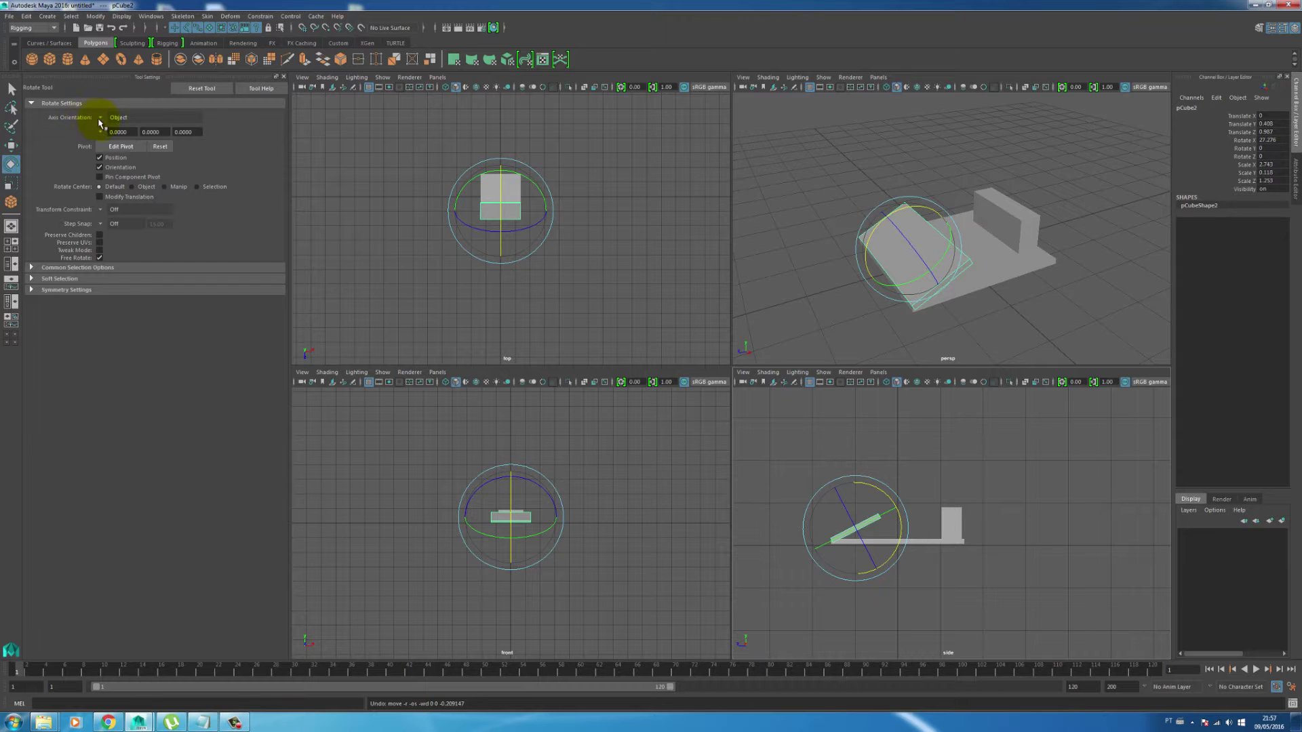
click(900, 424)
click(859, 530)
key(w)
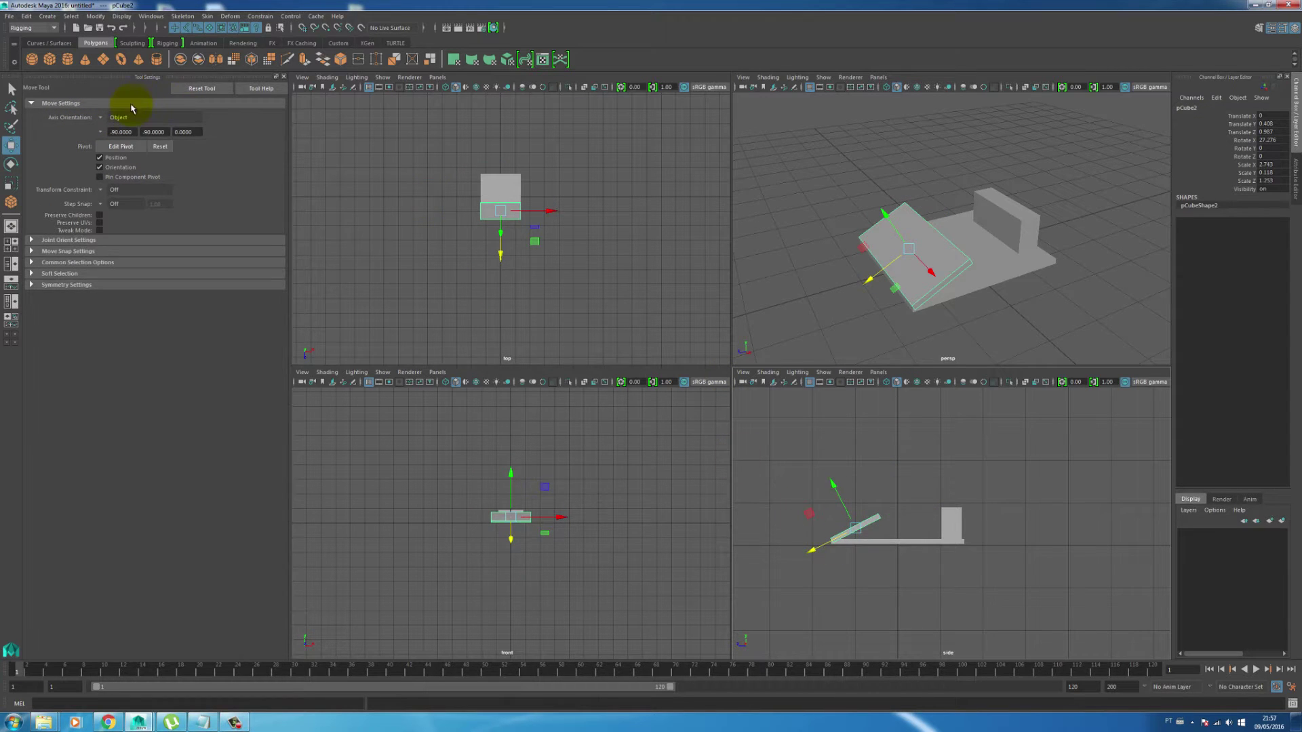
click(101, 120)
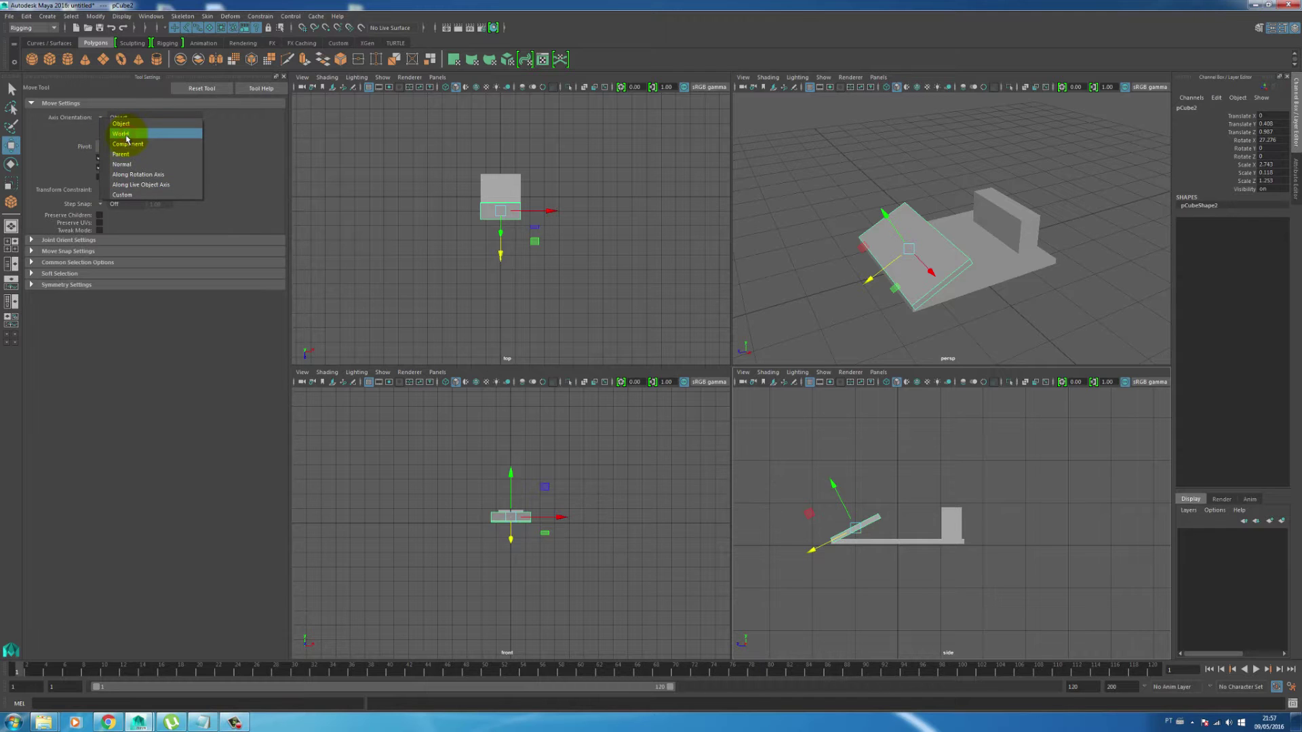
click(126, 134)
Step: In the enlarged side view, try moving the tilted slab off the base with the world-aligned manipulator and return it to its place
key(space)
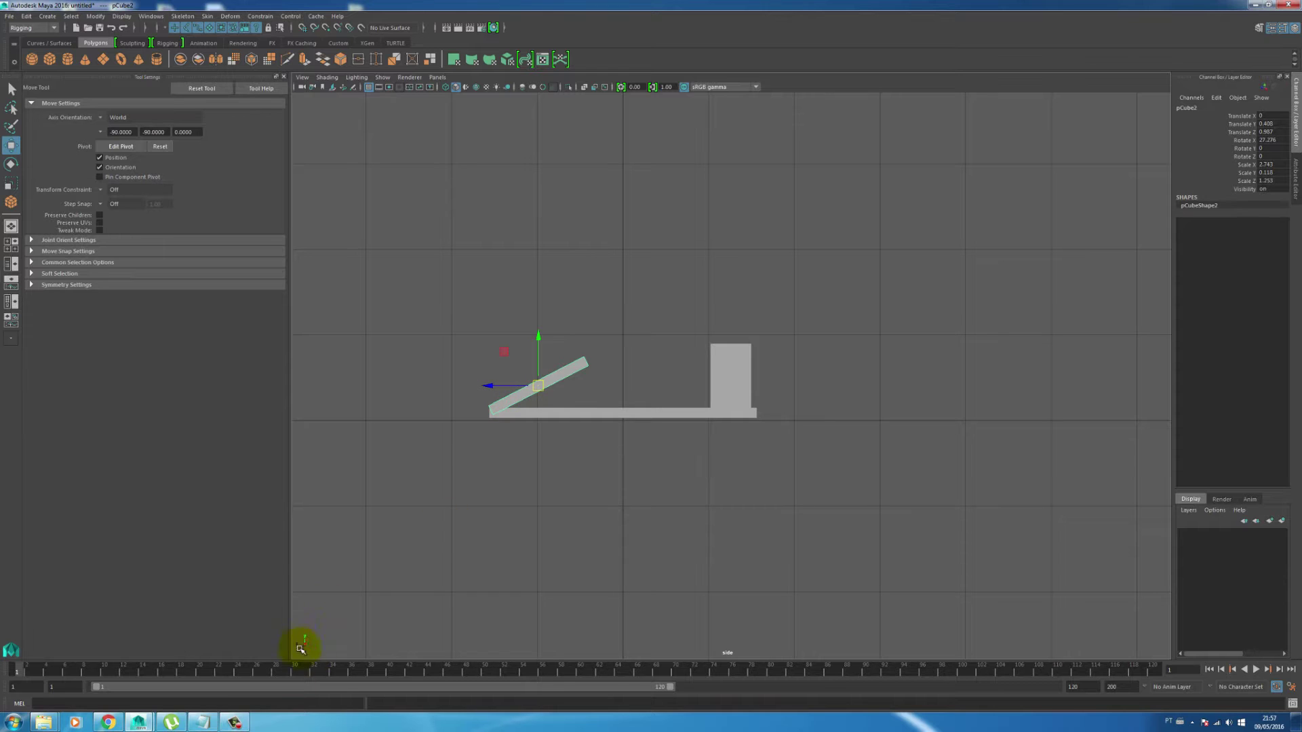
click(630, 364)
click(576, 367)
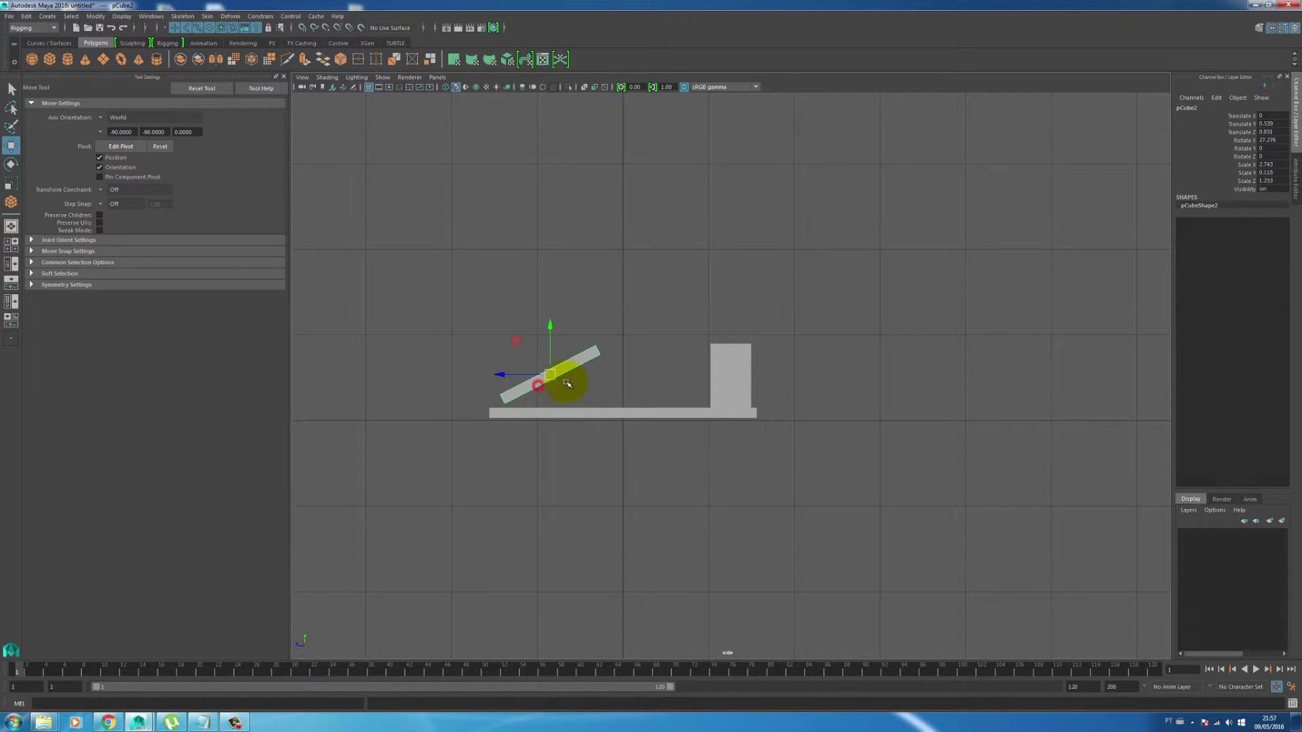
click(595, 380)
click(538, 382)
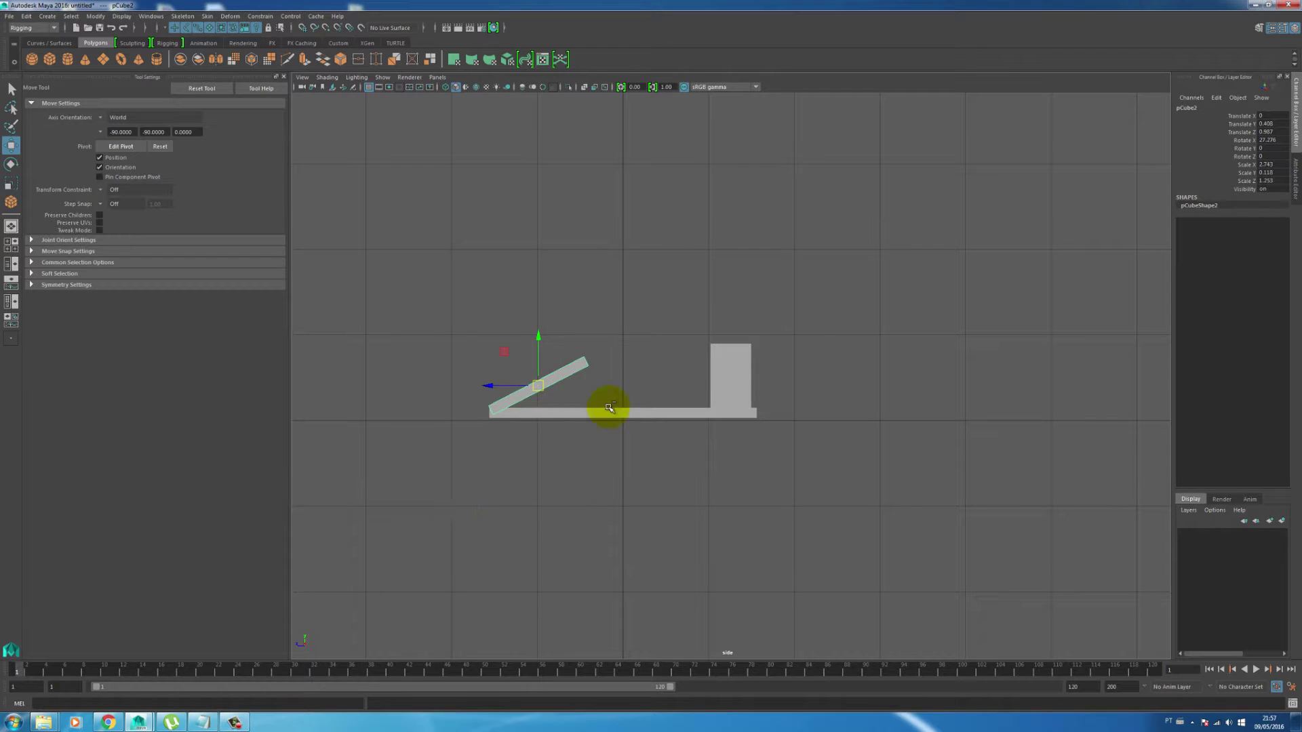
click(102, 116)
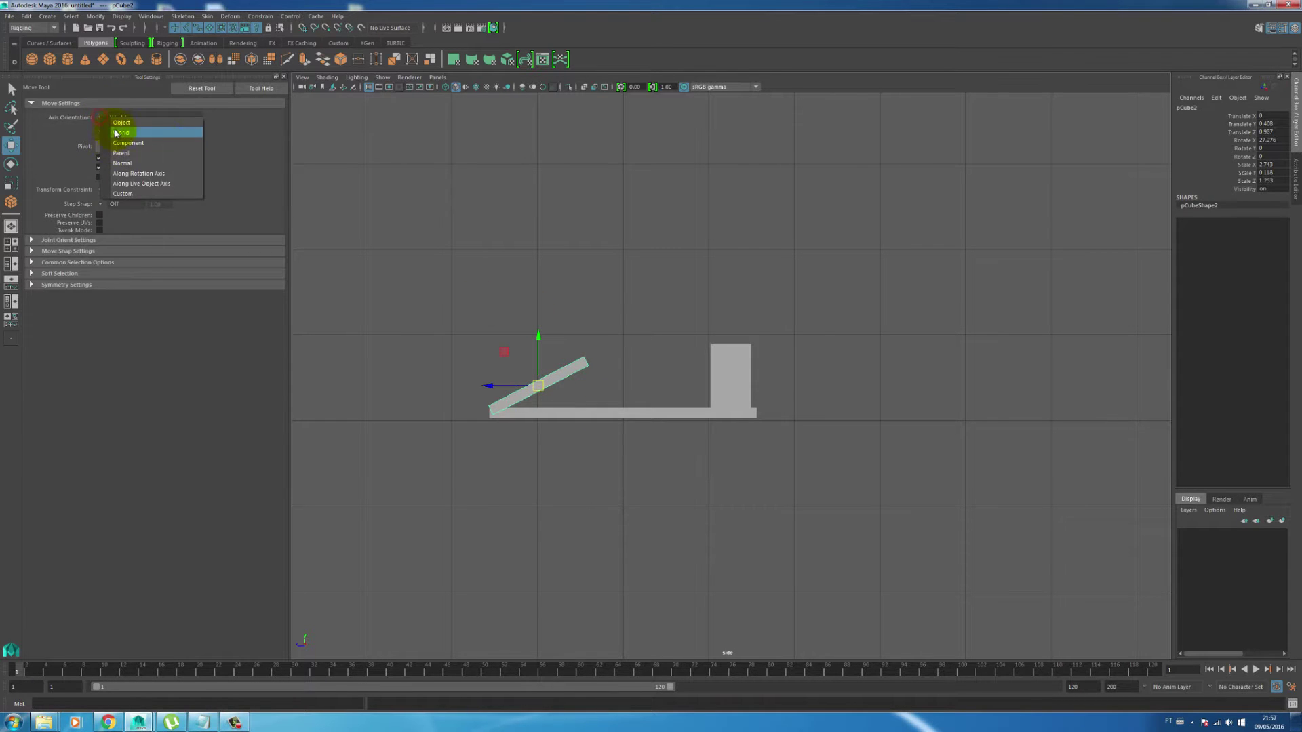
click(552, 263)
Step: Duplicate the tilted slab, place the thinned copy above the block, and rotate it to about 3.3° around X
click(541, 381)
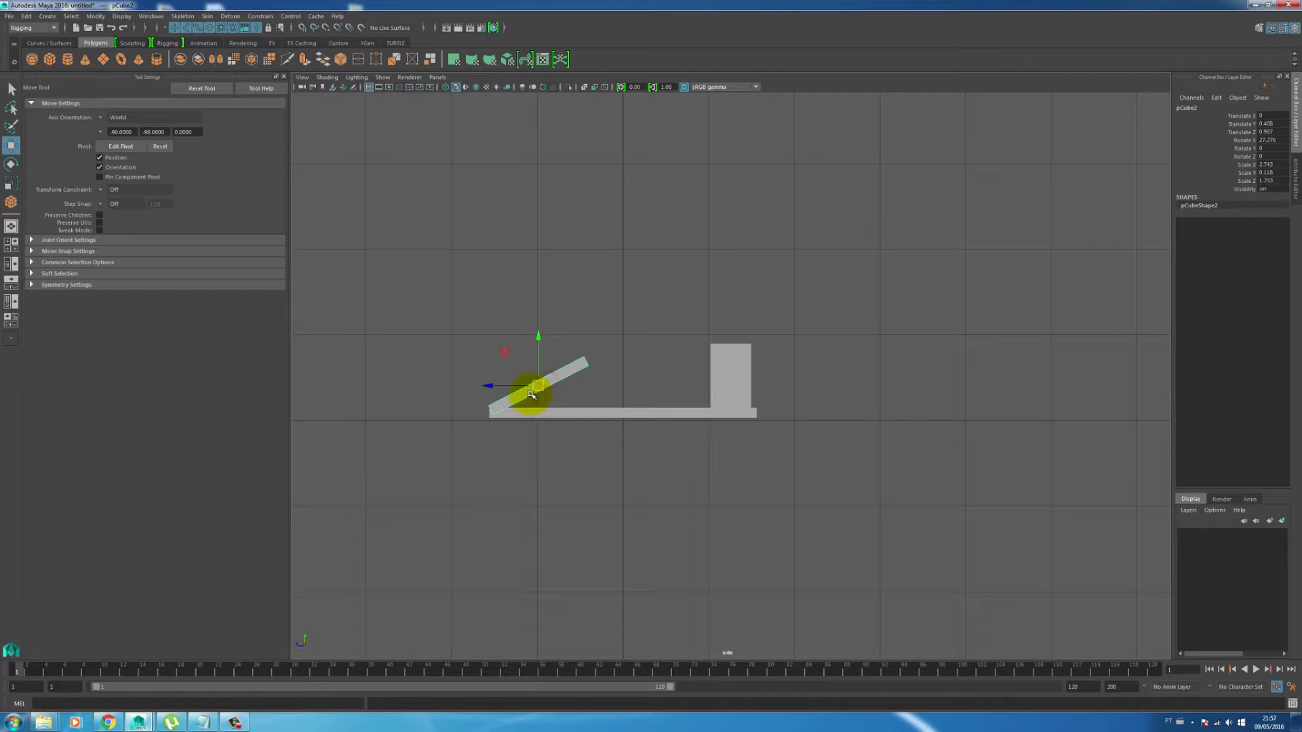
key(ctrl+d)
drag(699, 311, 741, 299)
key(r)
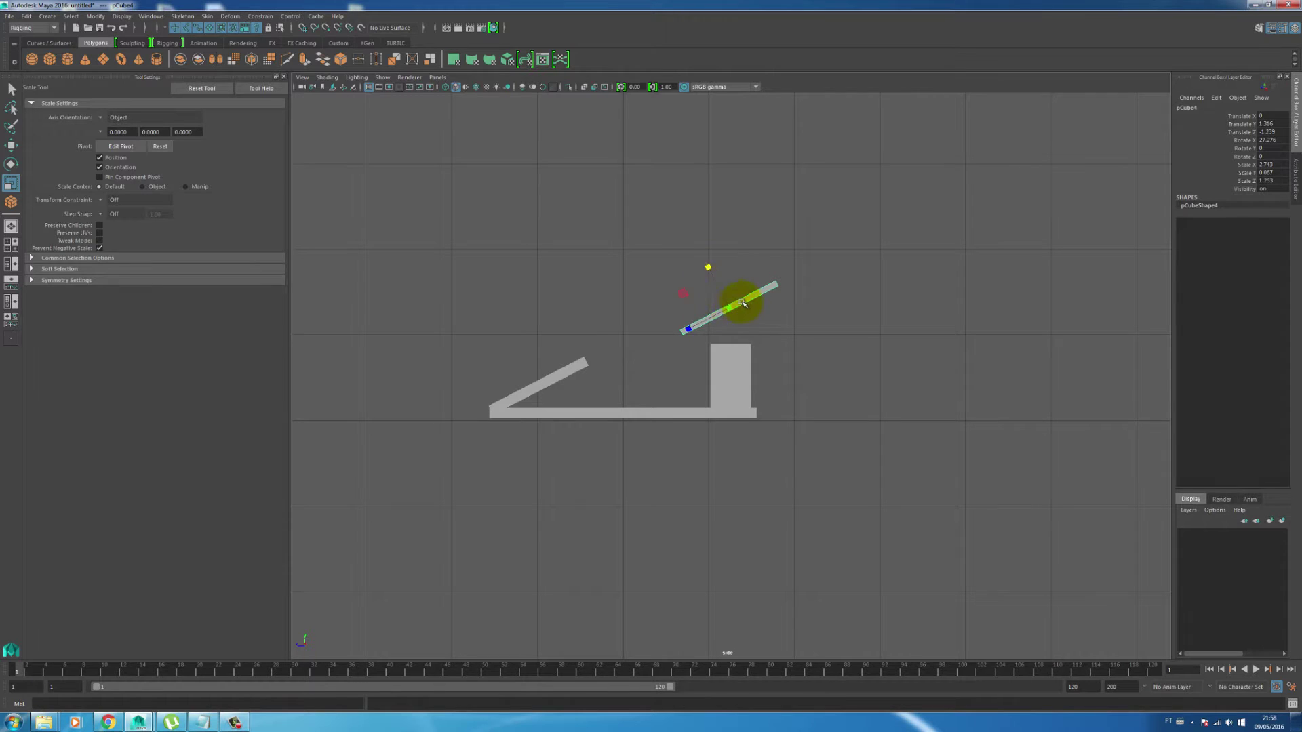
key(e)
drag(703, 339, 692, 328)
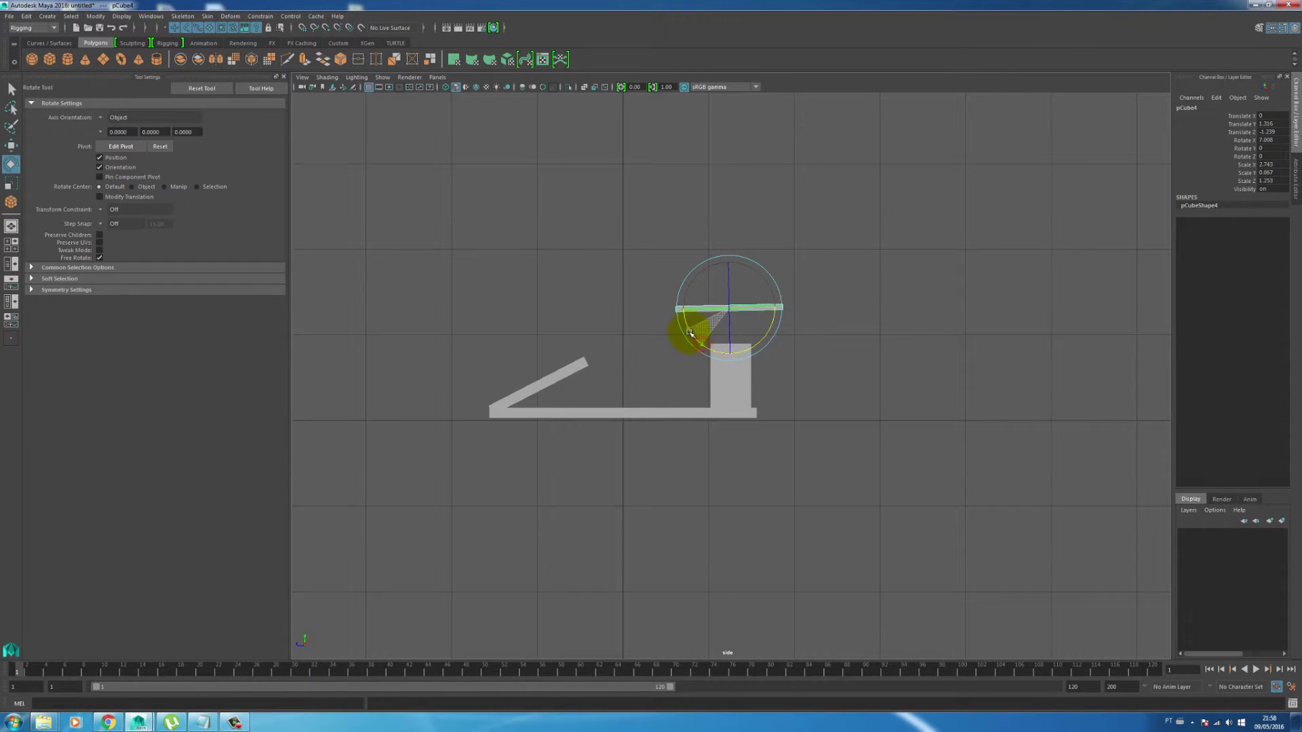
Step: Close the tool settings and move the upper slab to about Z -1.47 over the block
key(r)
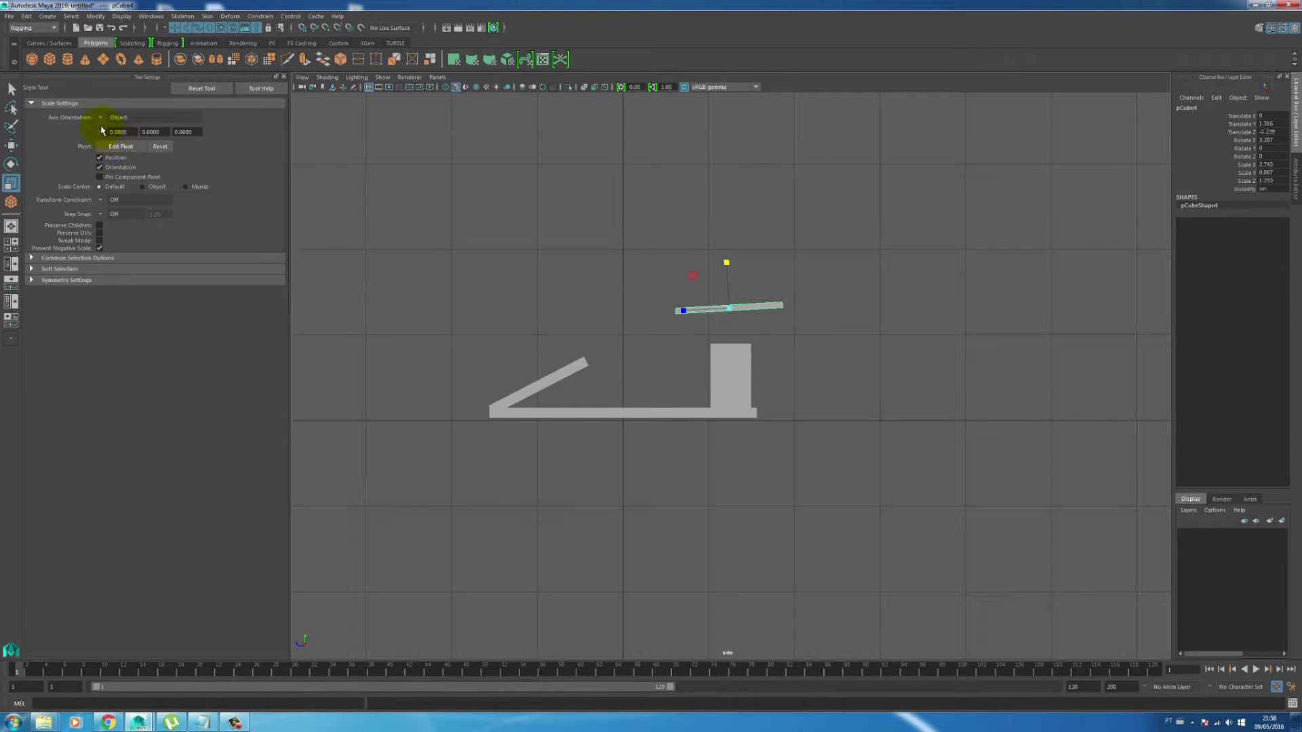
click(102, 118)
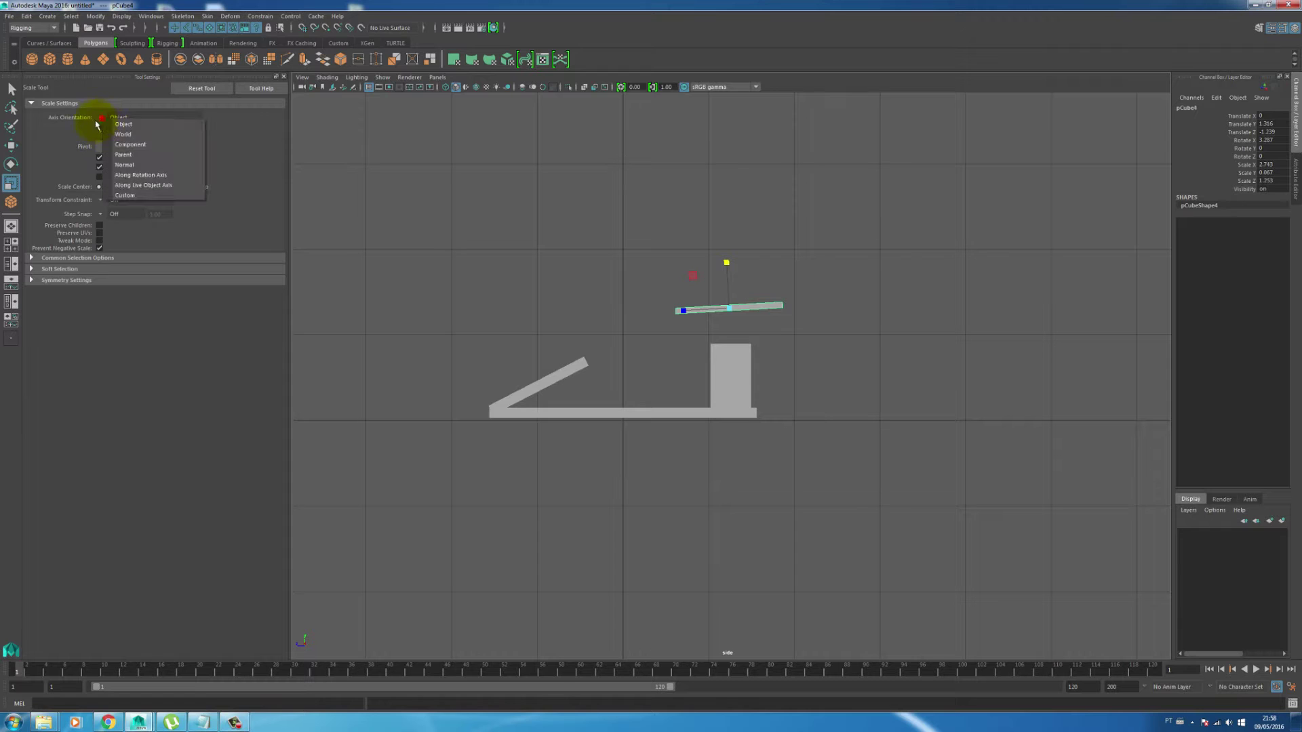
click(283, 77)
scroll(584, 302, up, 3)
alt+middle_drag(584, 302, 654, 302)
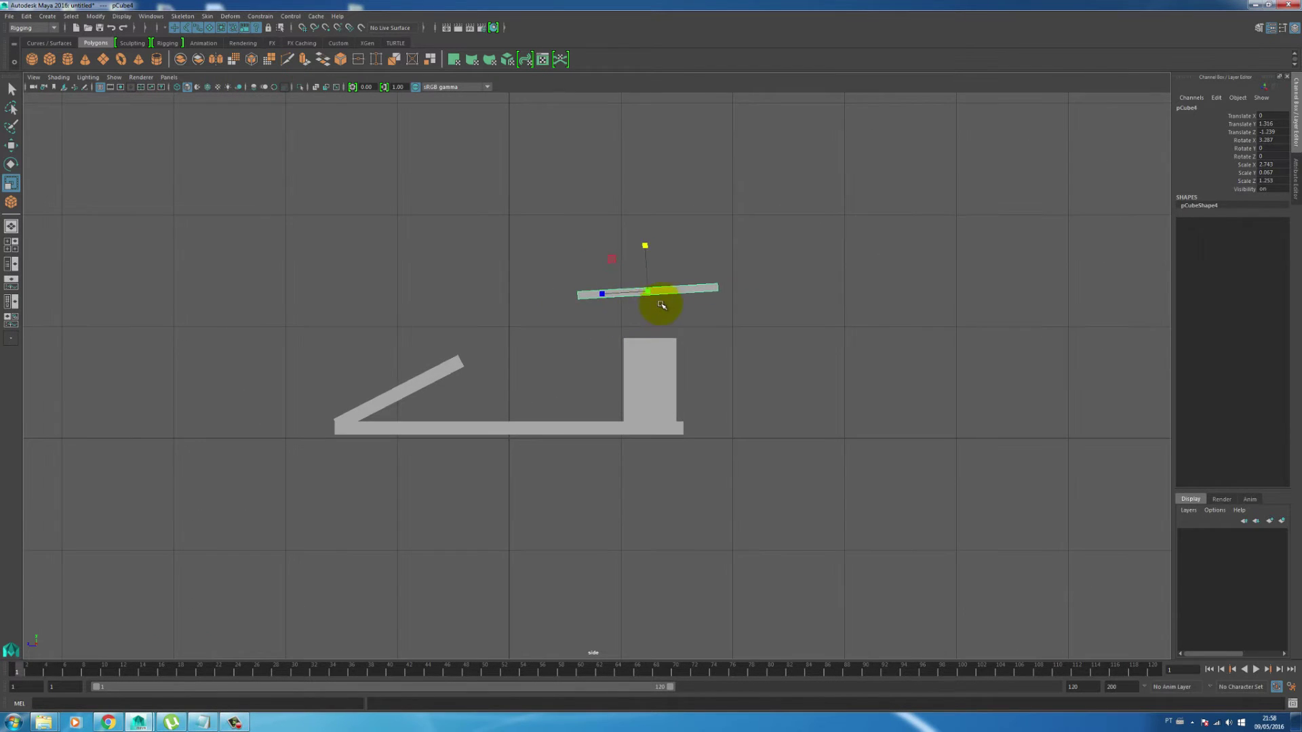
click(673, 305)
click(650, 295)
drag(668, 294, 673, 293)
Step: Widen the upper slab to about 3.9 in X using the perspective view
key(space)
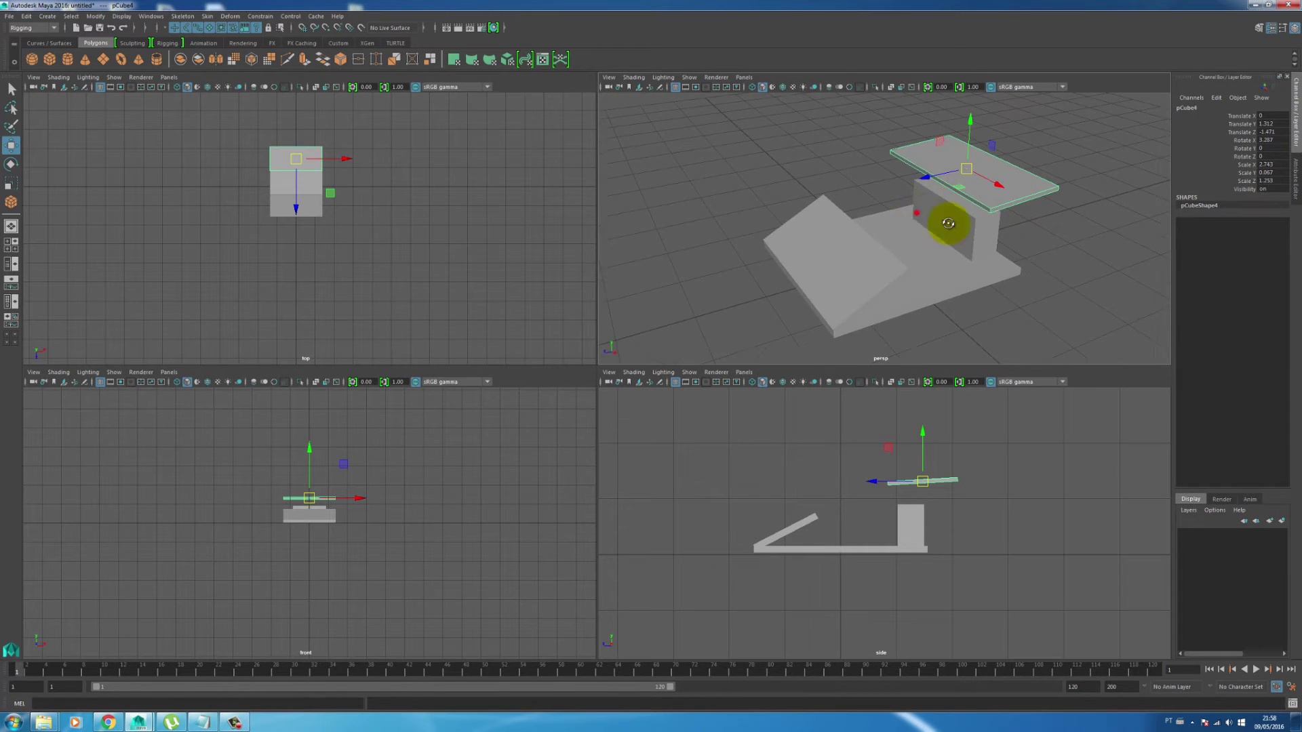
alt+drag(930, 218, 966, 212)
key(r)
mouse_move(975, 148)
mouse_down()
mouse_move(985, 145)
mouse_move(968, 151)
mouse_up()
Step: Rotate the upper slab to about 10.6° around X in the enlarged perspective view, undoing the surplus rotations
alt+drag(1046, 261, 957, 202)
key(e)
drag(956, 145, 946, 178)
key(space)
alt+drag(866, 250, 706, 290)
key(ctrl+z)
key(ctrl+z)
key(ctrl+z)
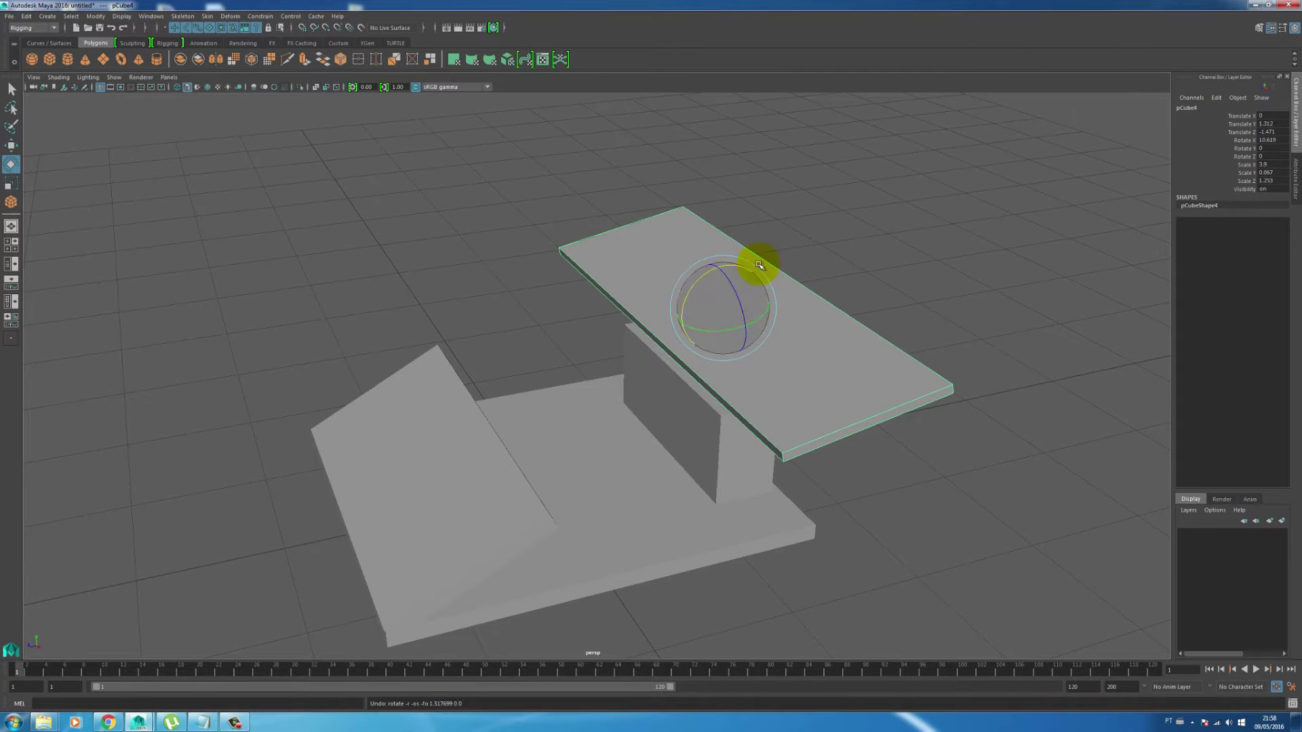
Step: Try rotating the upper slab freely around several axes, undo the rotation and deselect the slab
drag(700, 262, 805, 290)
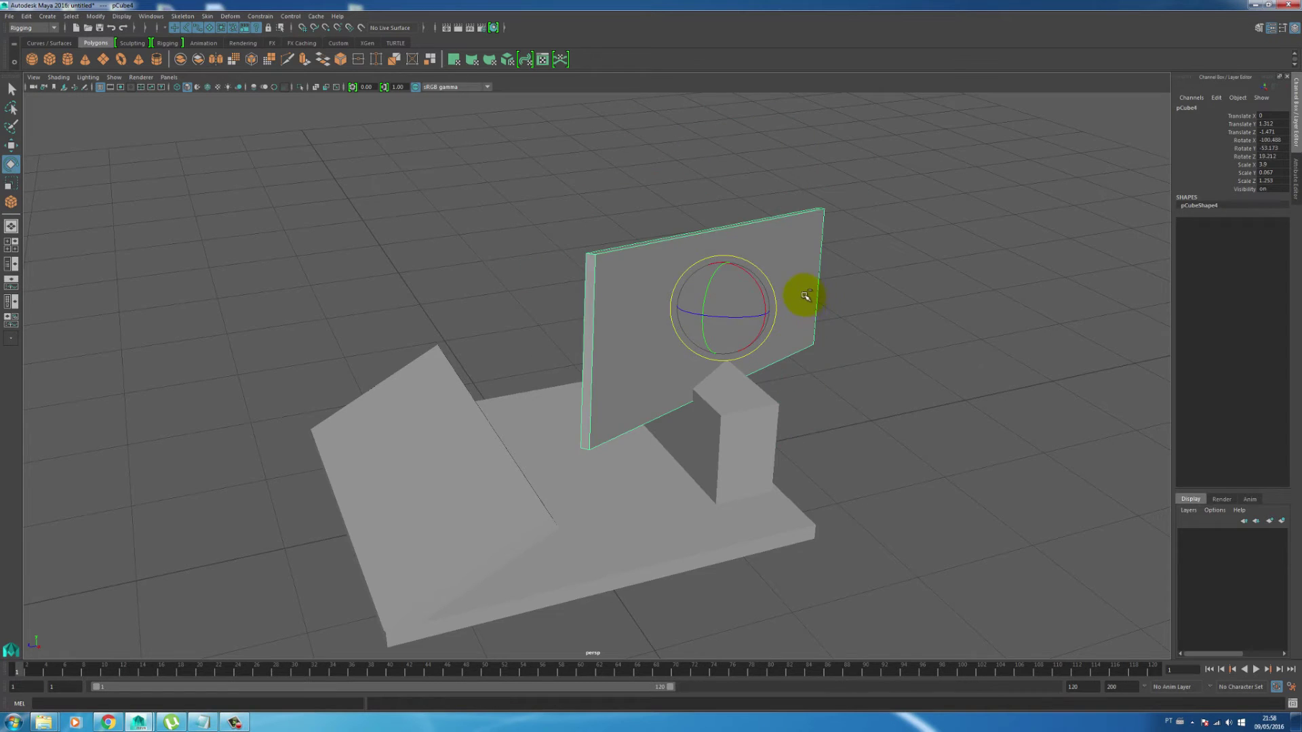
key(ctrl+z)
click(877, 237)
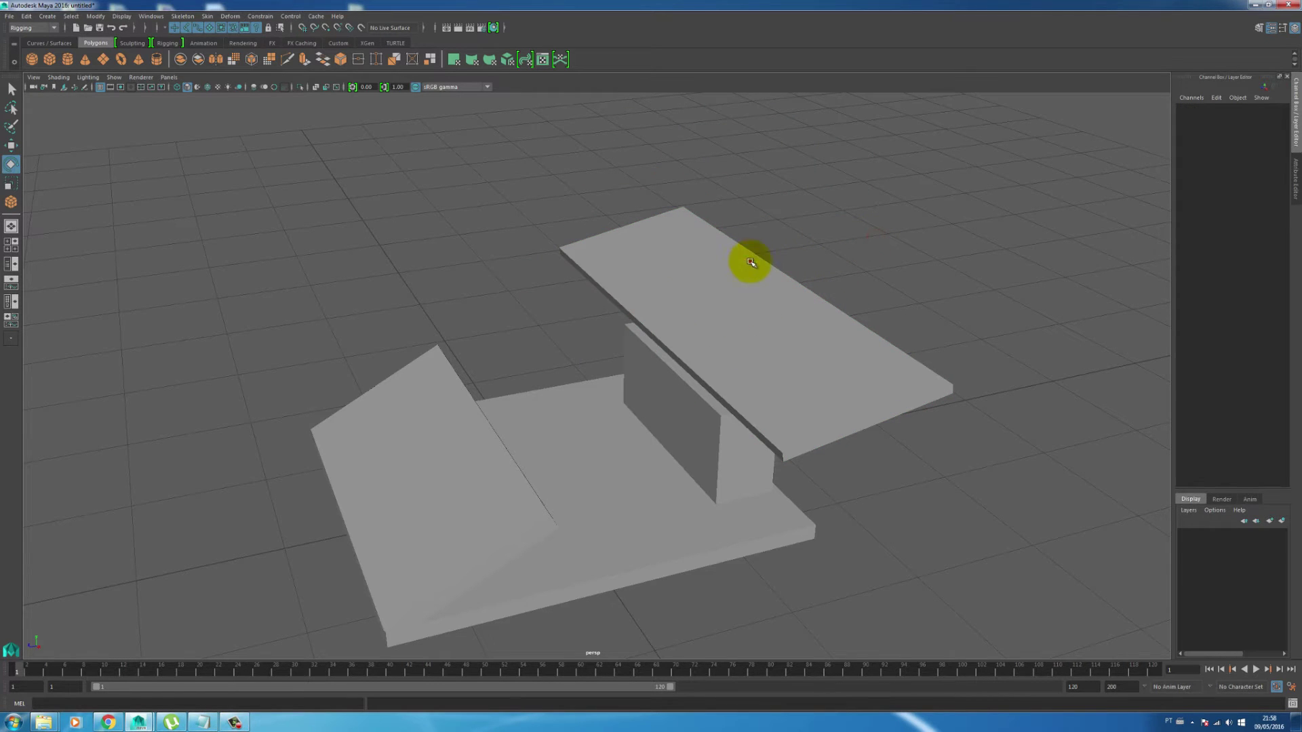
Step: Duplicate the block beneath the upper slab and raise the copy to about Y 1.19
click(751, 262)
alt+drag(728, 279, 726, 340)
click(705, 404)
alt+drag(706, 404, 725, 412)
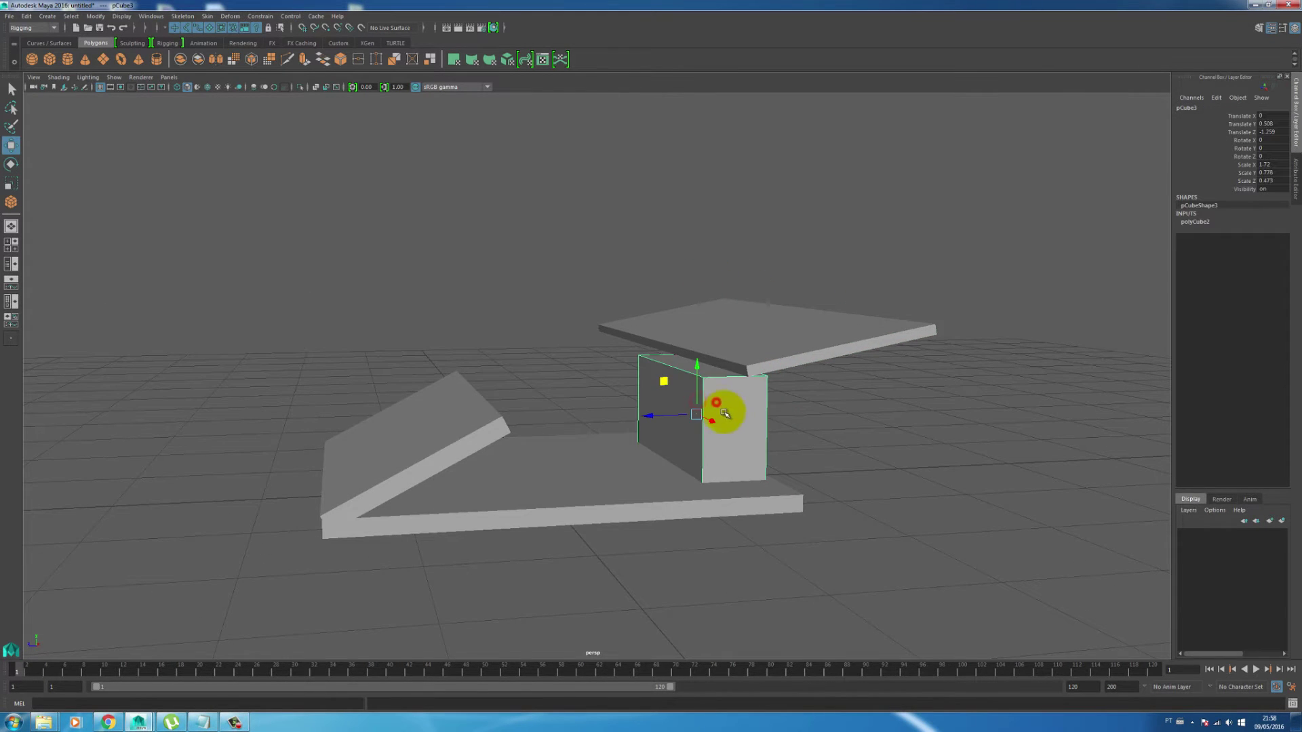
key(ctrl+d)
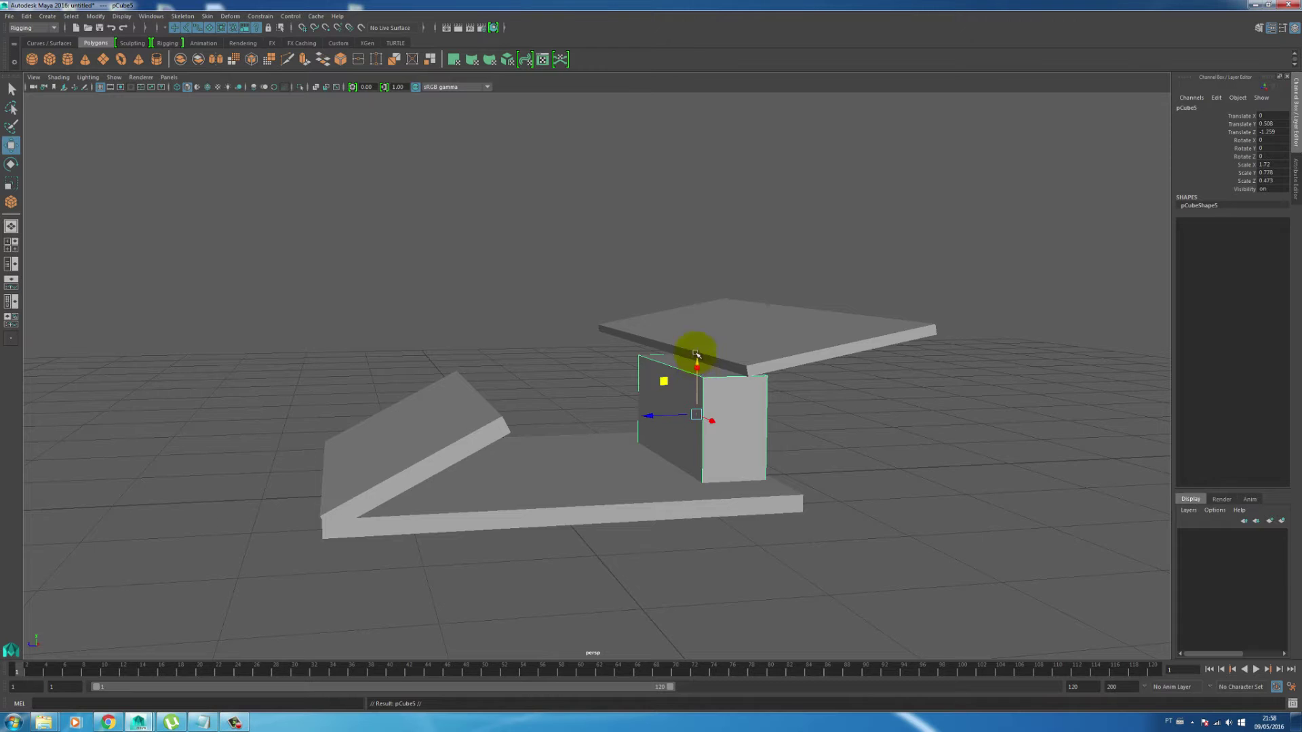
drag(696, 355, 703, 296)
Step: Scale the raised block copy into a thin post of about 0.047 × 0.309 × 0.304
key(r)
alt+drag(704, 355, 663, 317)
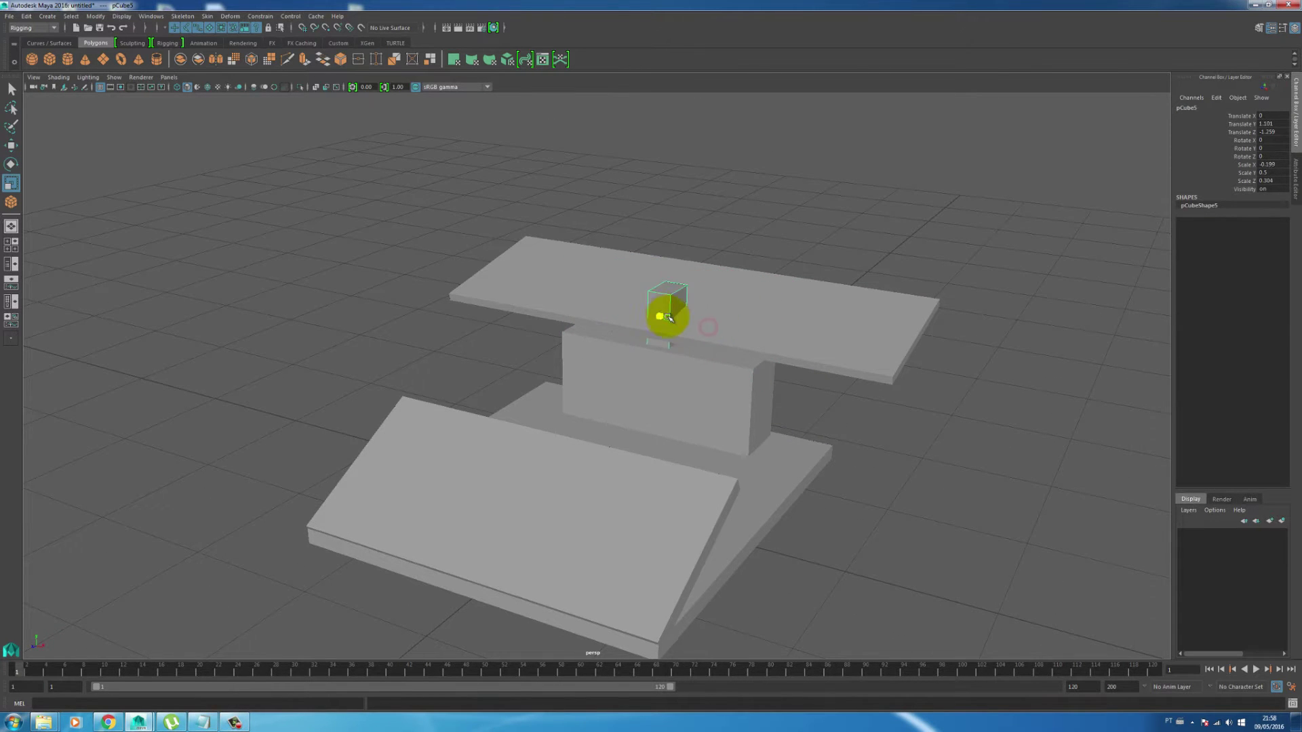
key(w)
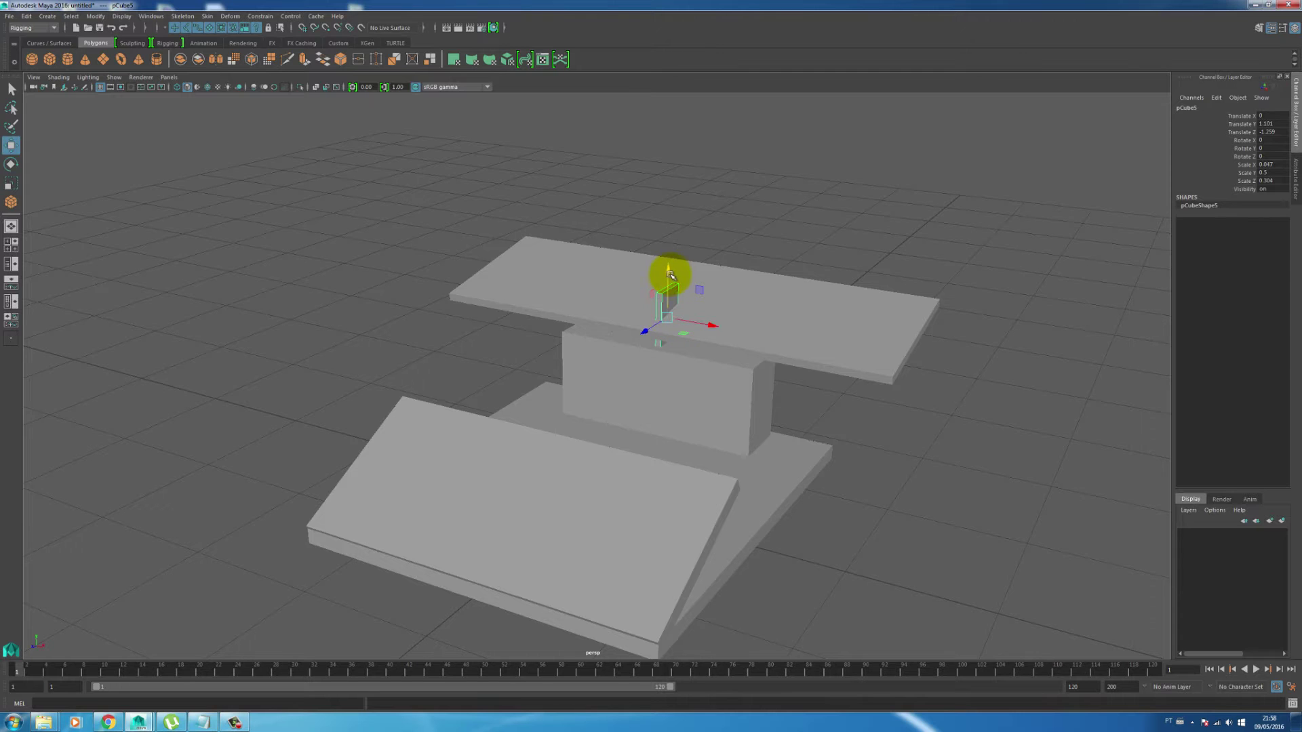
key(r)
drag(670, 295, 625, 370)
Step: Place the post on the block at about X -0.46 and duplicate it for the opposite side
key(w)
key(ctrl+d)
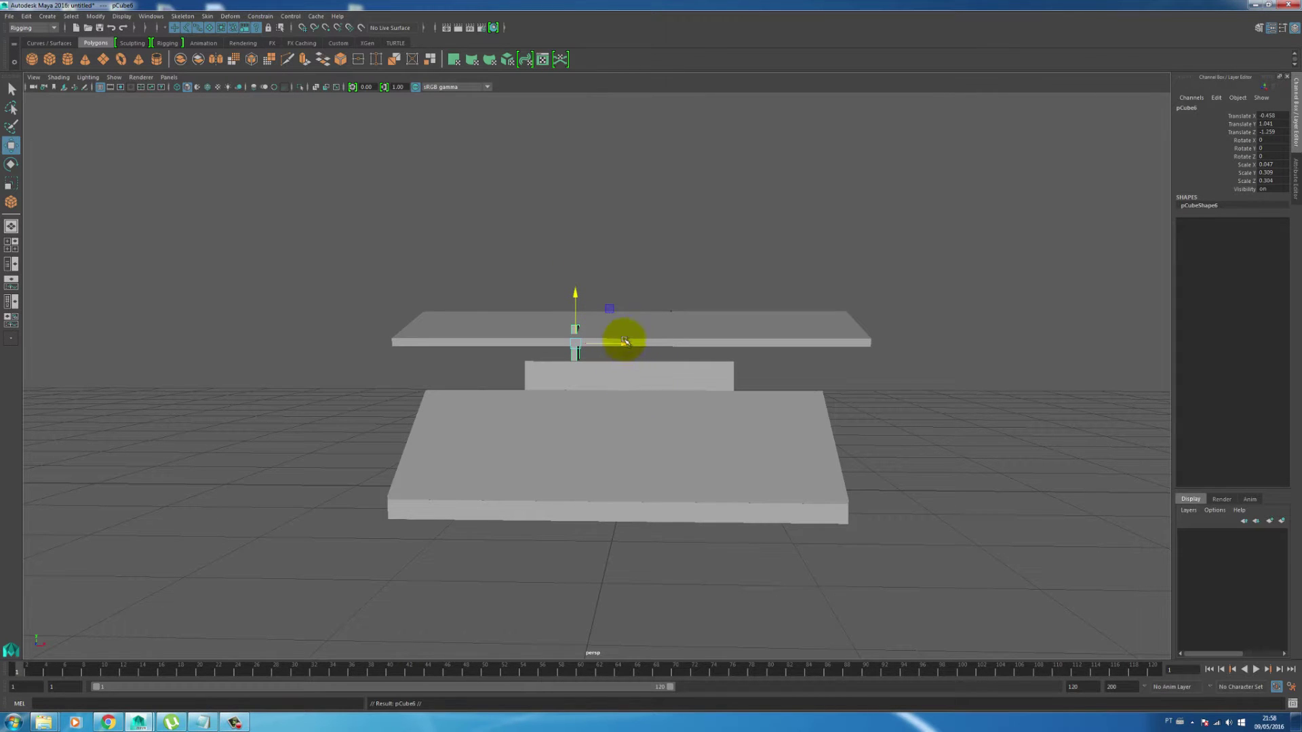
click(827, 323)
Step: Examine the posts between the block and the upper slab, then the whole model, from several angles
alt+drag(878, 358, 725, 275)
click(858, 372)
alt+drag(857, 372, 778, 351)
click(778, 351)
alt+right_drag(778, 351, 610, 378)
alt+drag(610, 378, 677, 427)
click(699, 356)
key(r)
drag(698, 356, 670, 352)
click(756, 398)
alt+drag(741, 435, 583, 407)
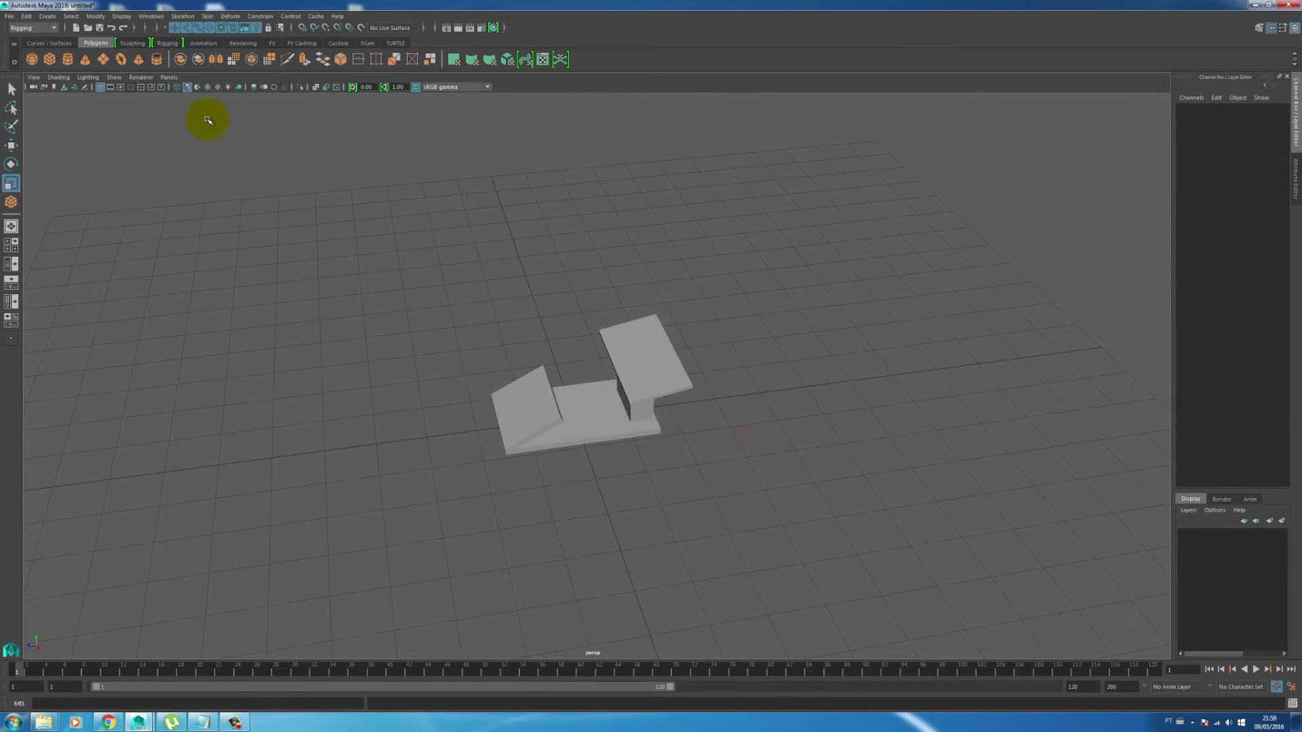
Step: Create a polygon torus and move it beside the model to about X 2.9
click(121, 59)
key(w)
drag(597, 449, 532, 465)
Step: In the enlarged front view, stand the torus upright by setting its Z rotation to 90
key(e)
key(space)
key(space)
alt+middle_drag(698, 398, 545, 375)
drag(585, 373, 591, 410)
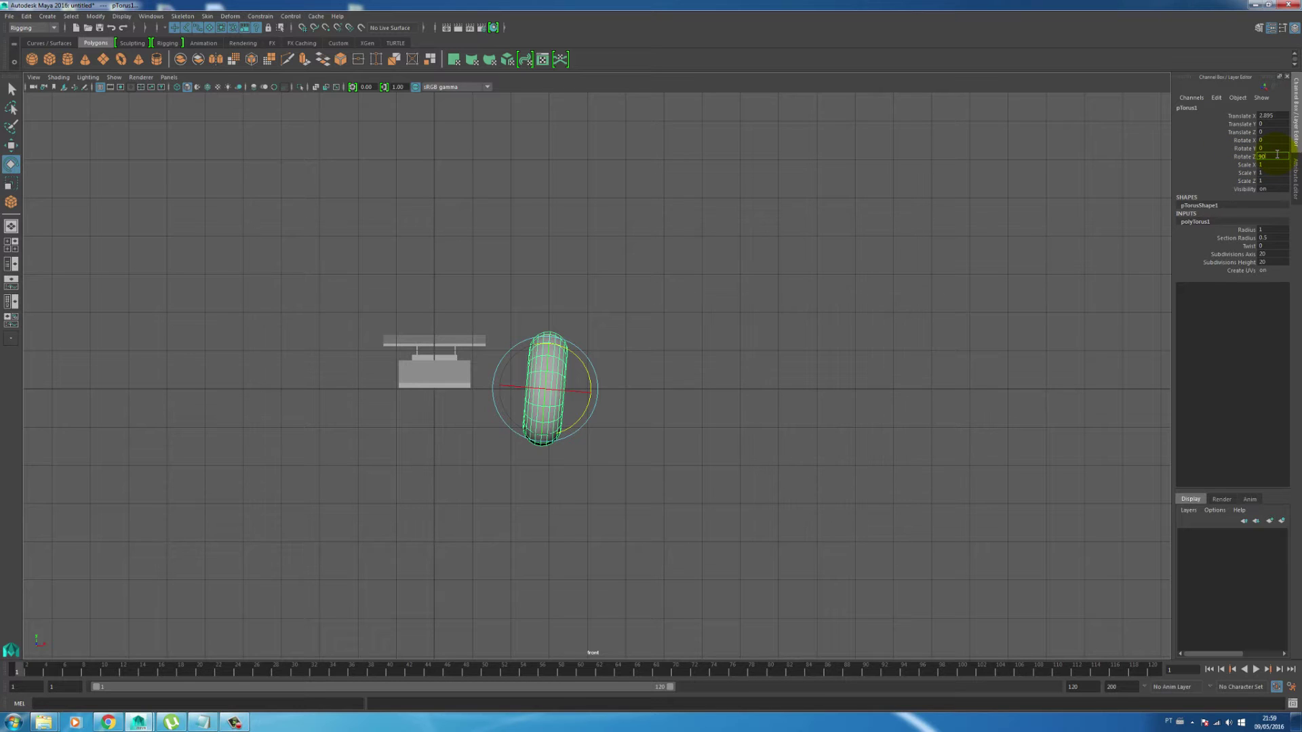
key(Return)
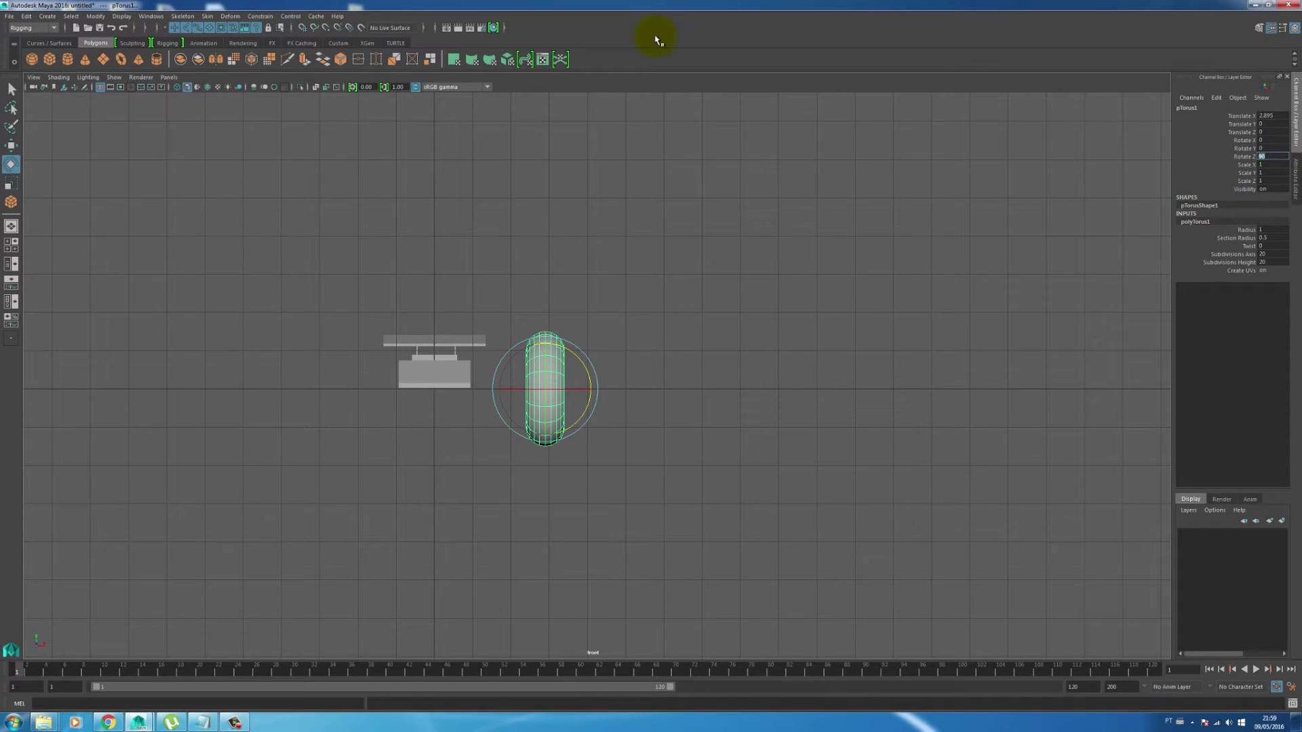
Step: Scale the torus uniformly to about 0.58 and position it against the base's side at about Z 1.28 as a front wheel
click(741, 256)
click(531, 430)
key(w)
mouse_move(550, 390)
mouse_down()
mouse_move(463, 391)
mouse_move(531, 387)
mouse_up()
key(r)
key(w)
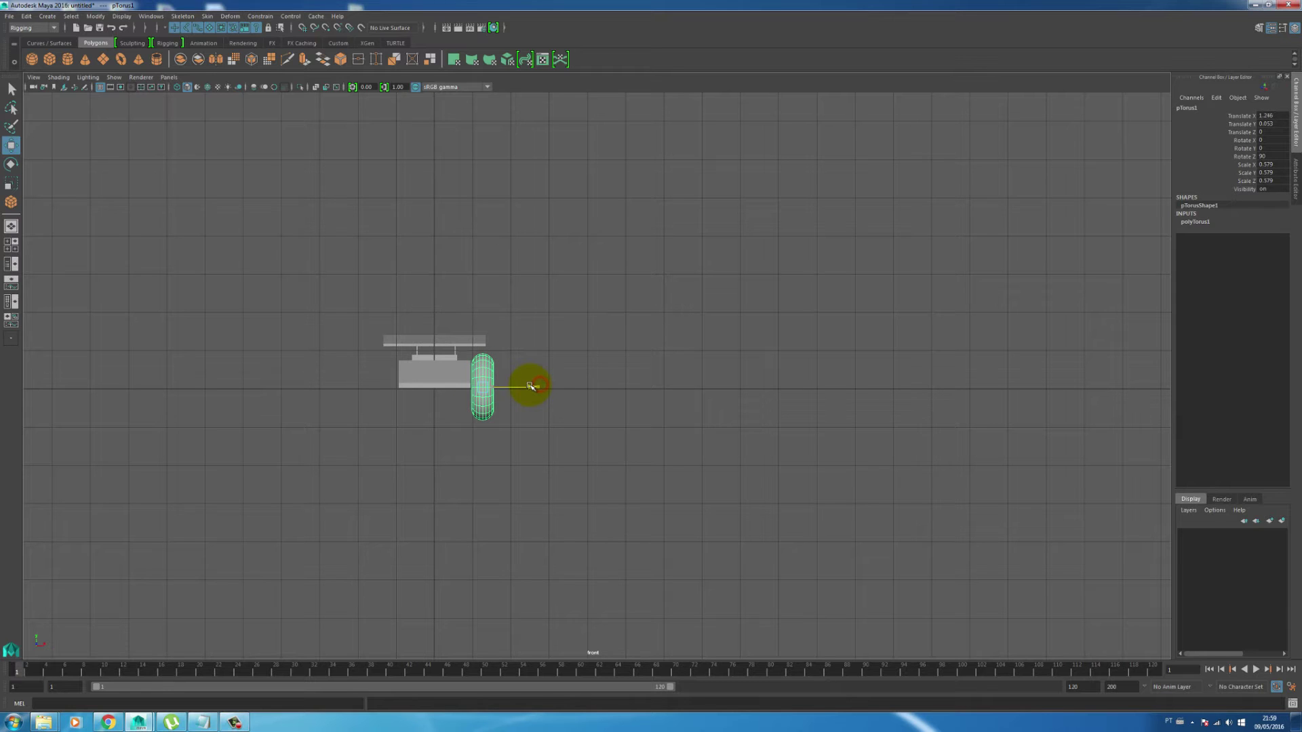
key(space)
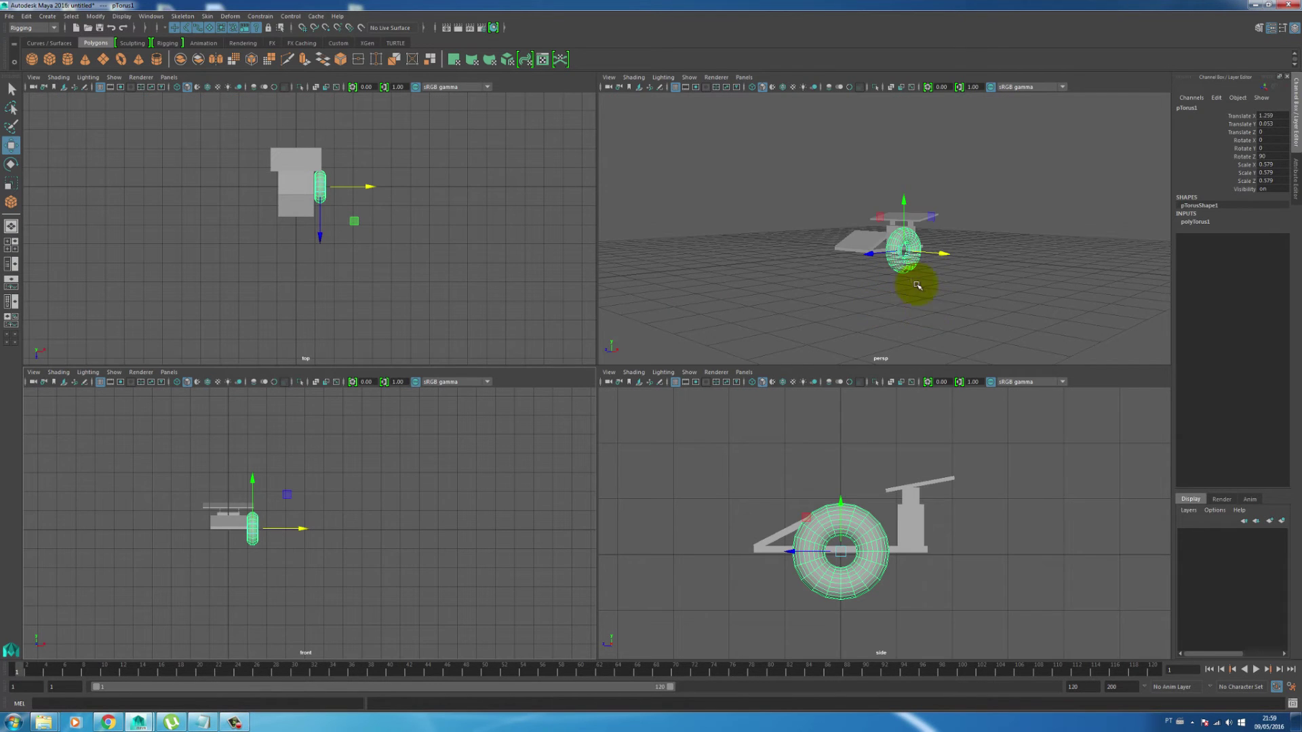
drag(799, 552, 720, 554)
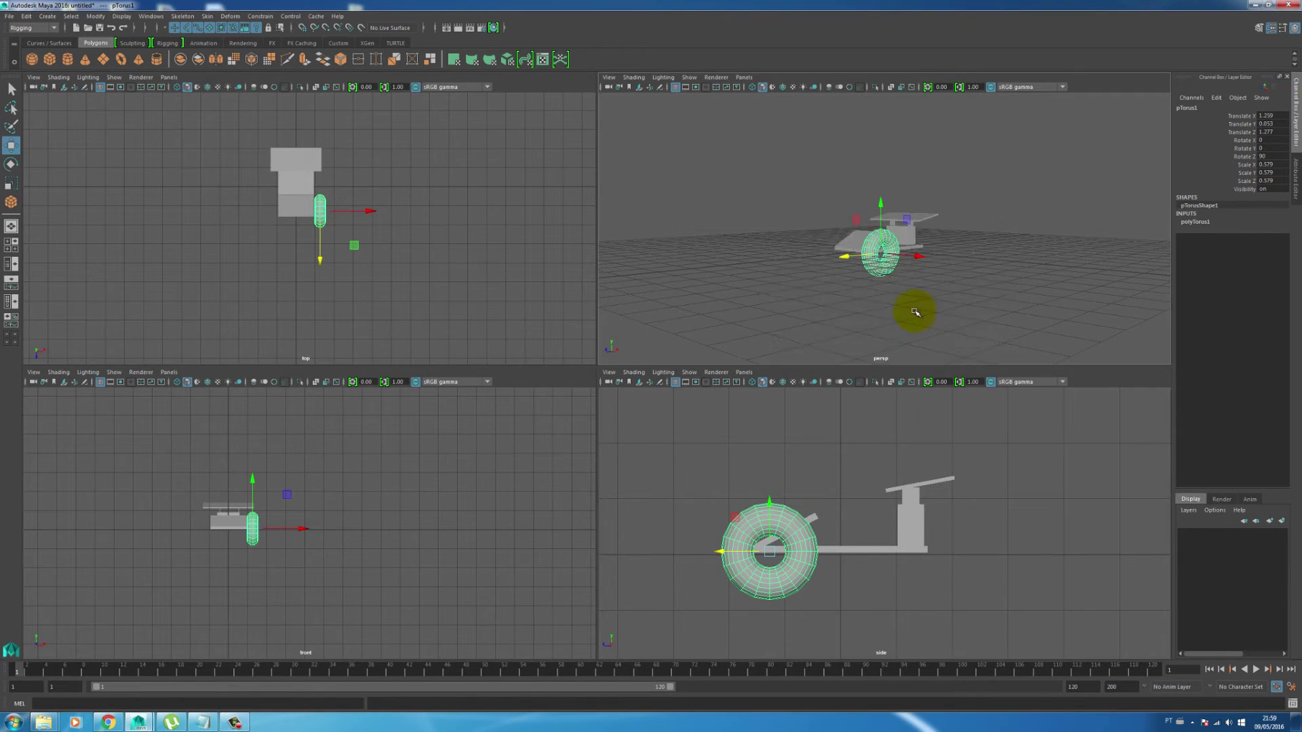
Step: Examine the creation options for the polygon torus and close them without creating another one
key(space)
mouse_move(796, 337)
alt+mouse_down()
mouse_move(799, 319)
mouse_move(814, 337)
alt+mouse_up()
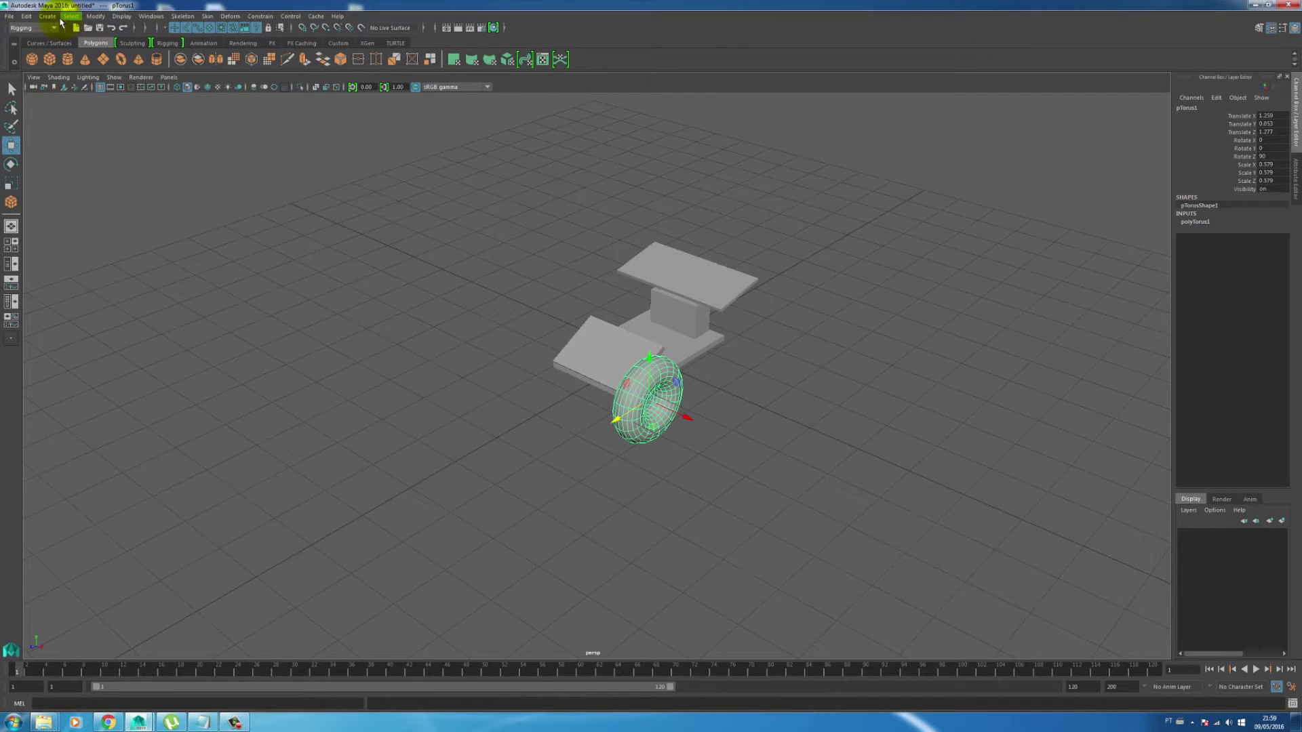
click(52, 20)
mouse_move(81, 52)
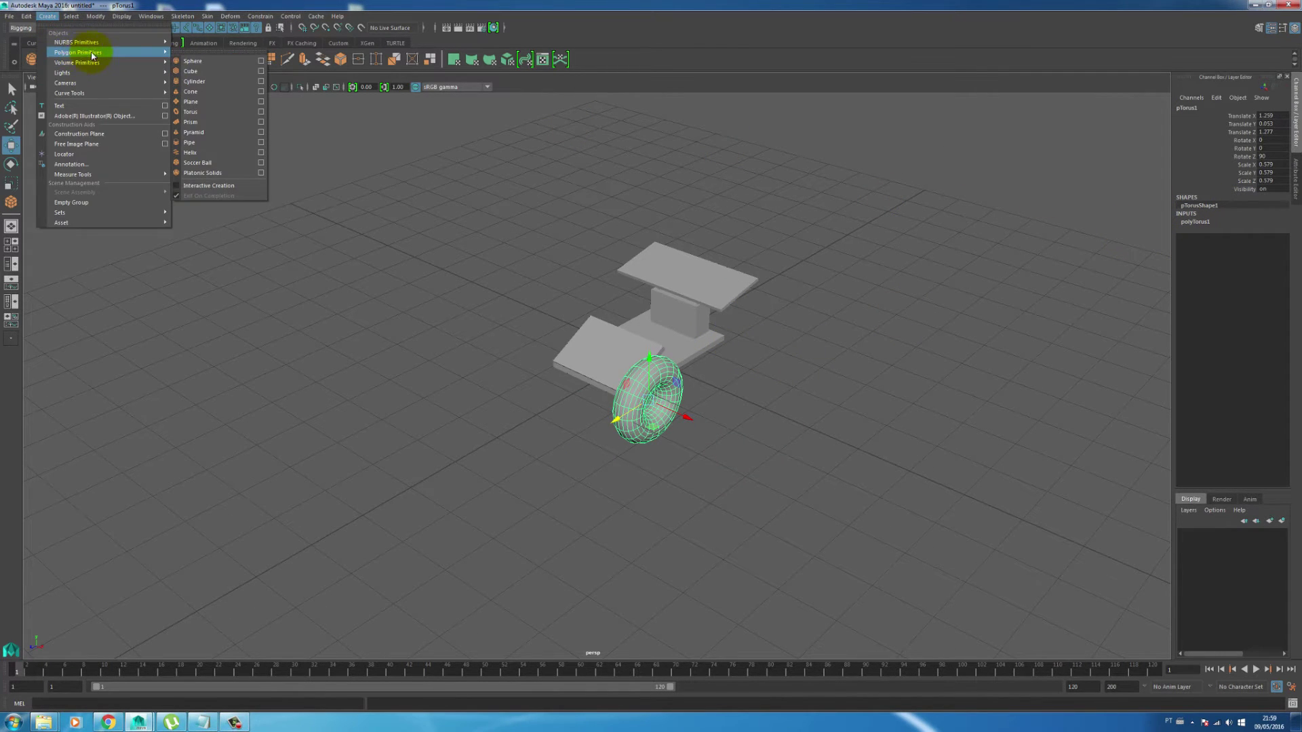
click(261, 114)
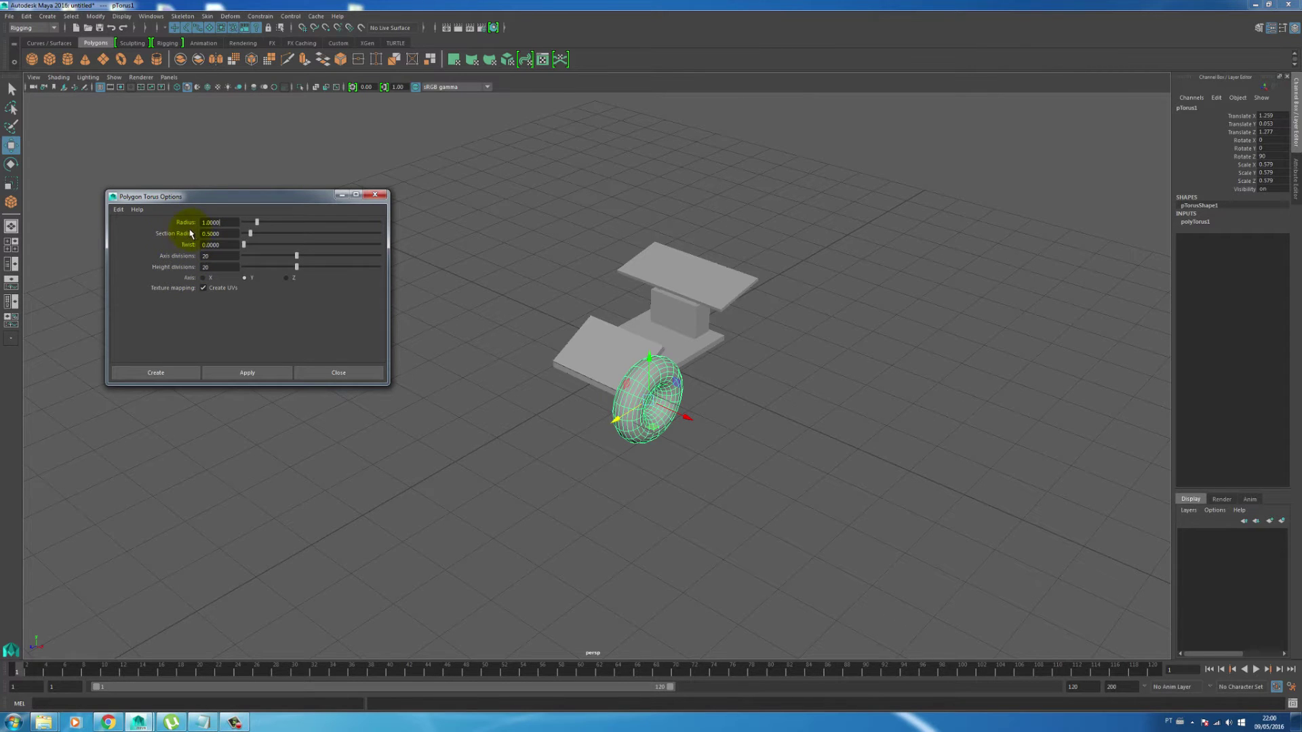
click(351, 373)
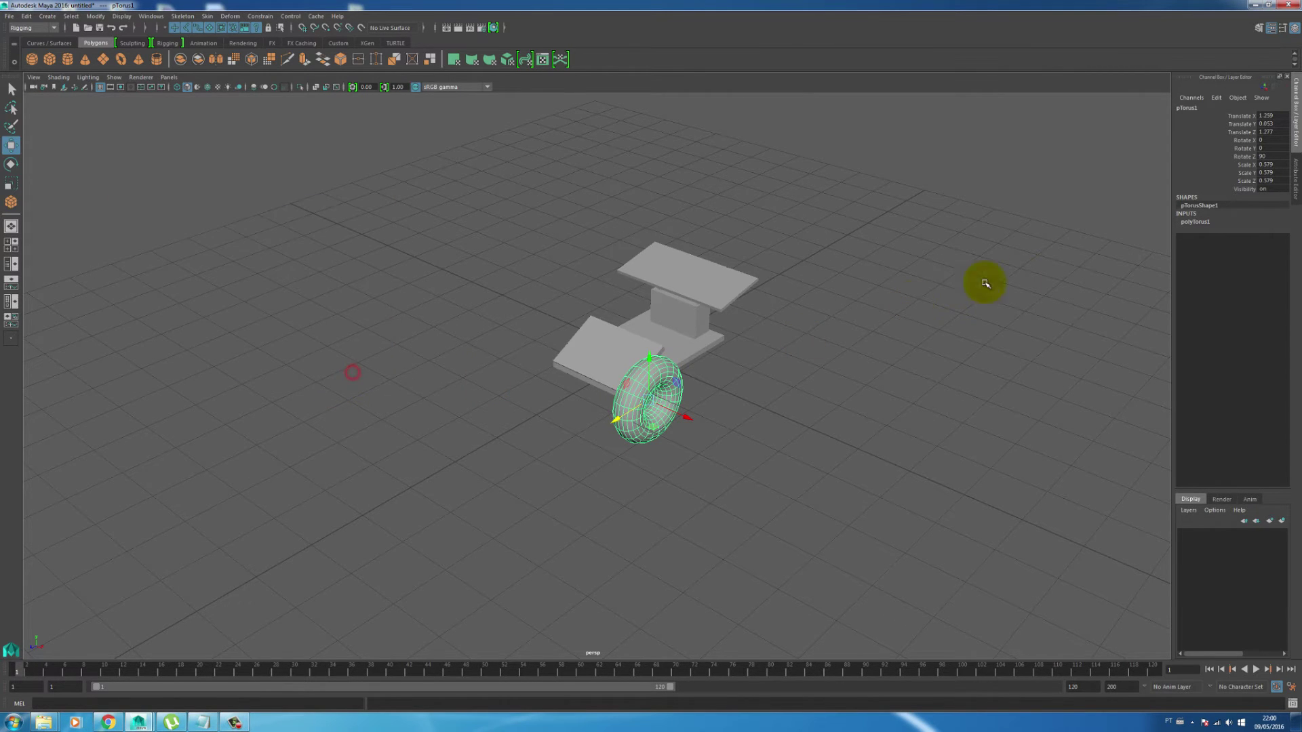
Step: Show the wheel torus's construction inputs and set its radius to 1.5
click(1197, 222)
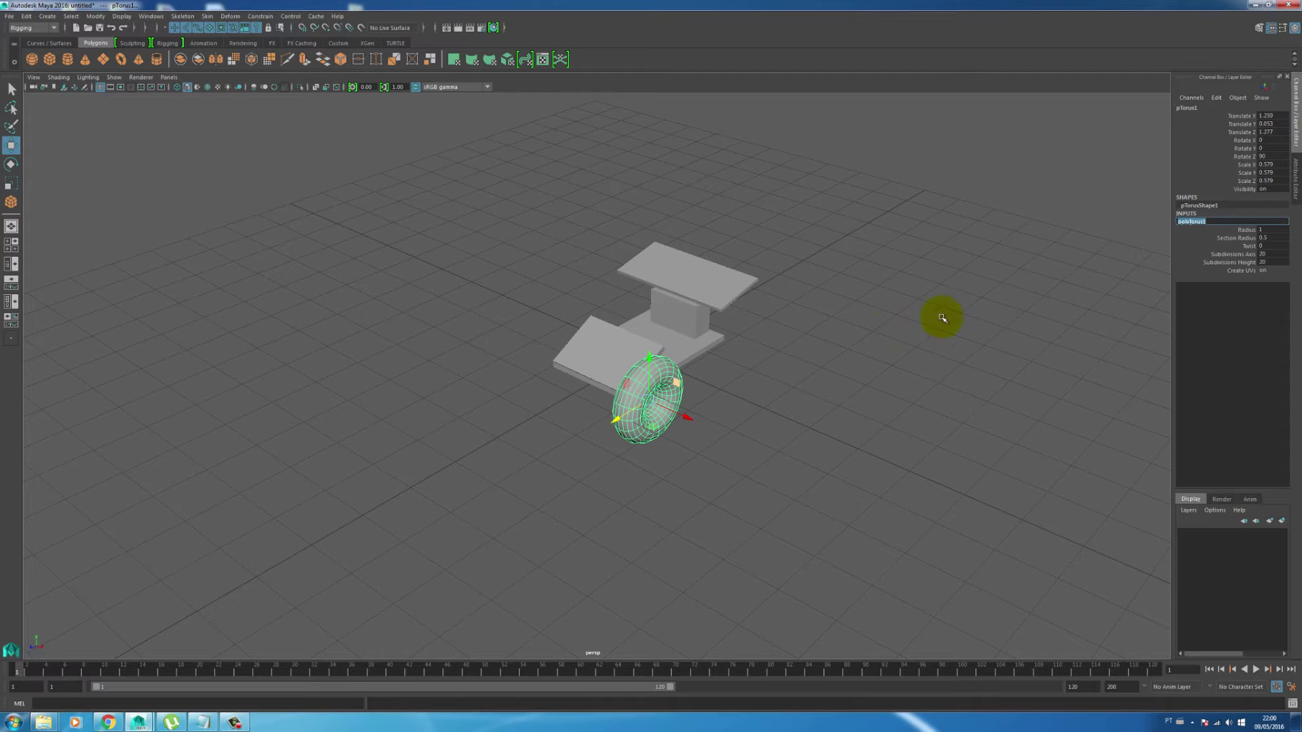
click(1247, 230)
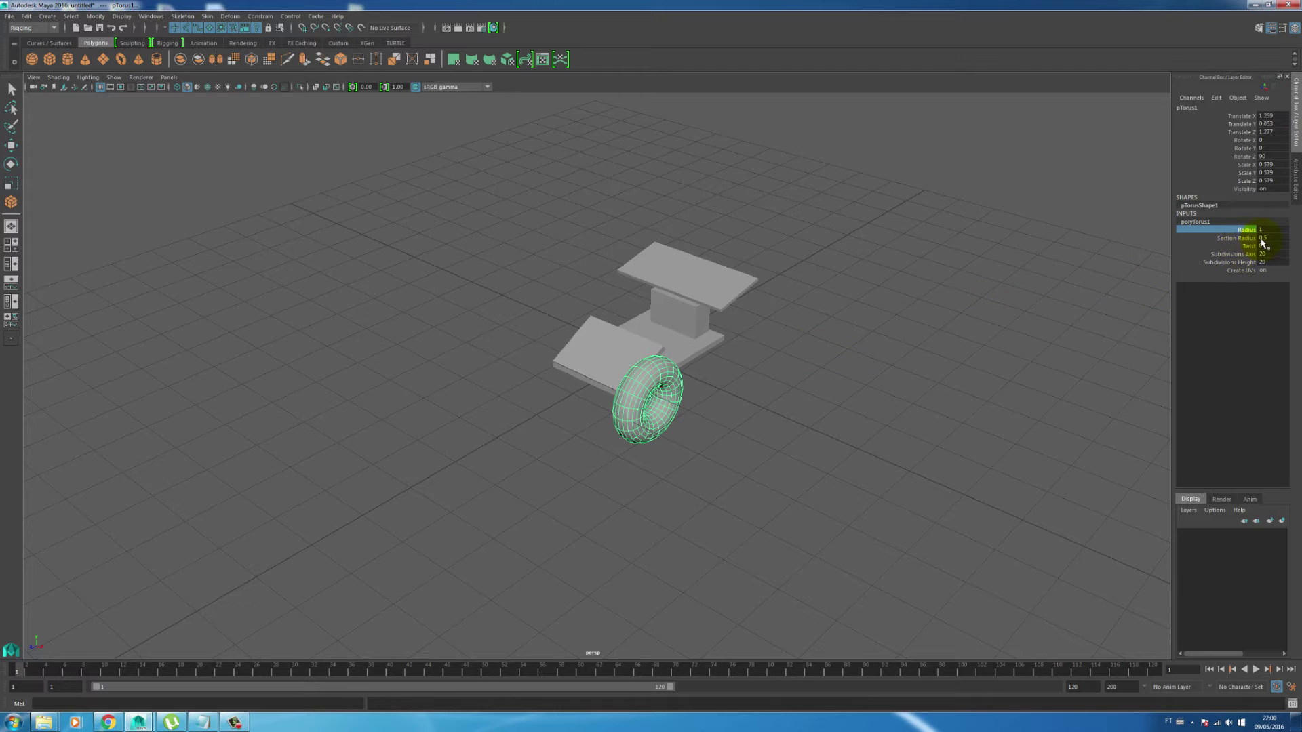
alt+drag(929, 315, 895, 309)
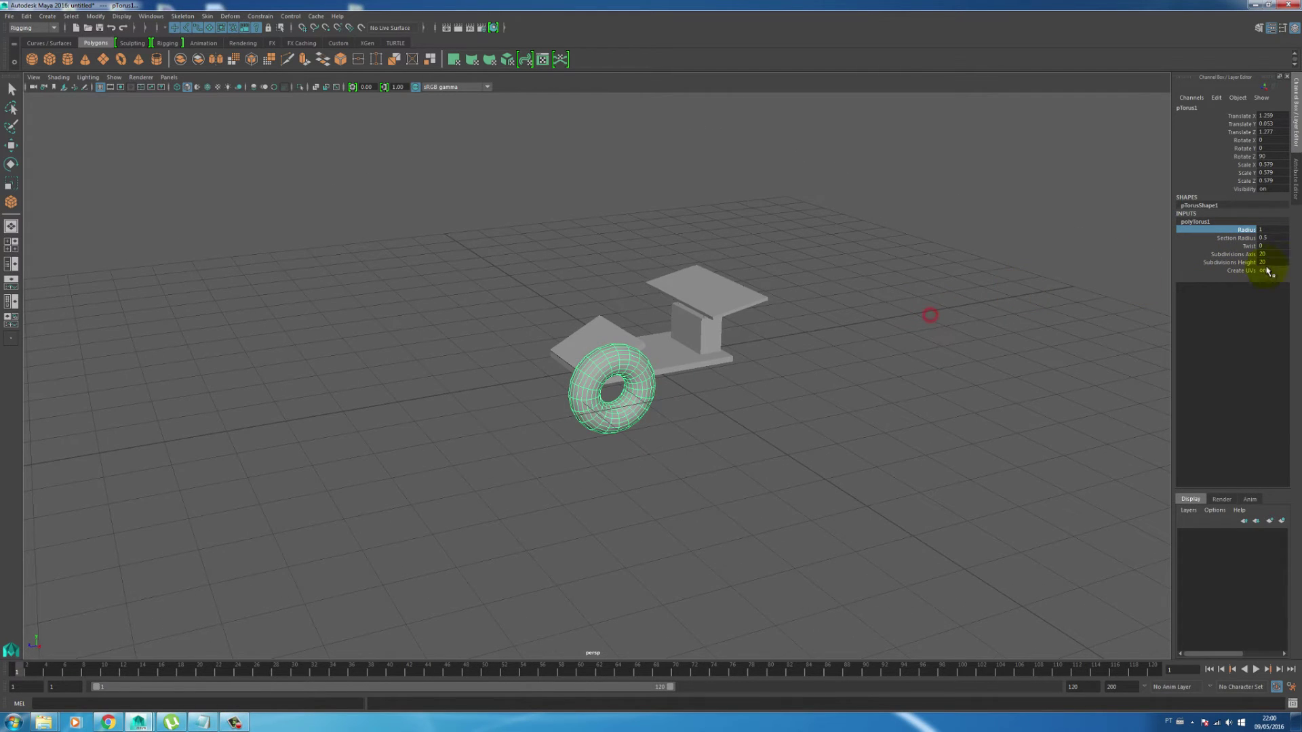
double_click(1275, 231)
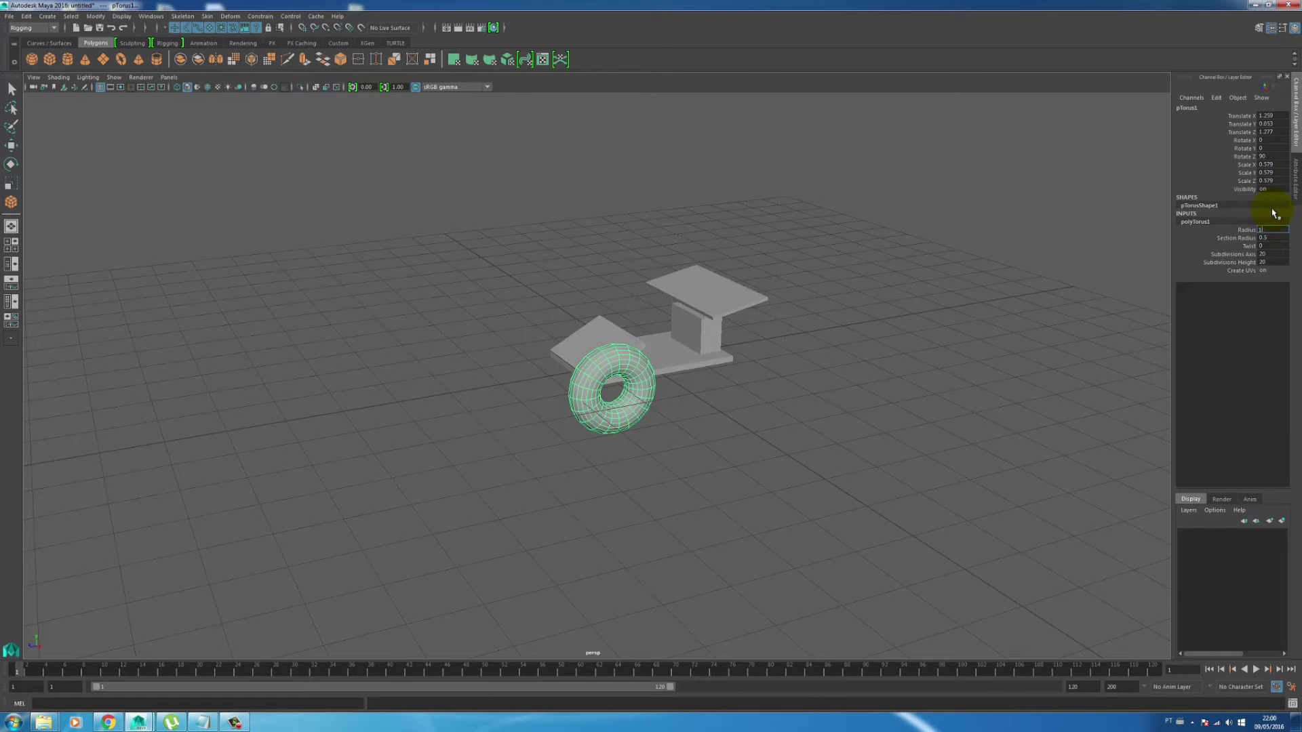
text(1.5)
key(Return)
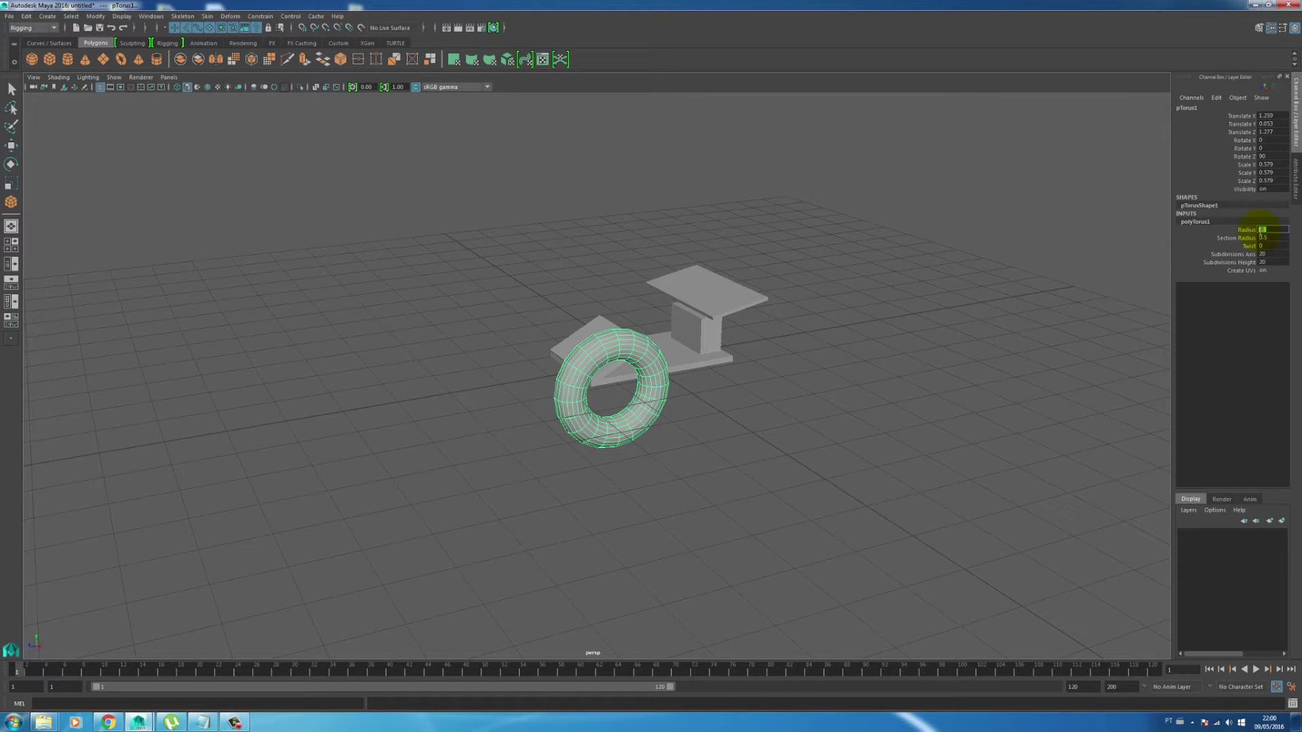
Step: Interactively reduce the wheel torus's radius to about 0.72
click(1247, 232)
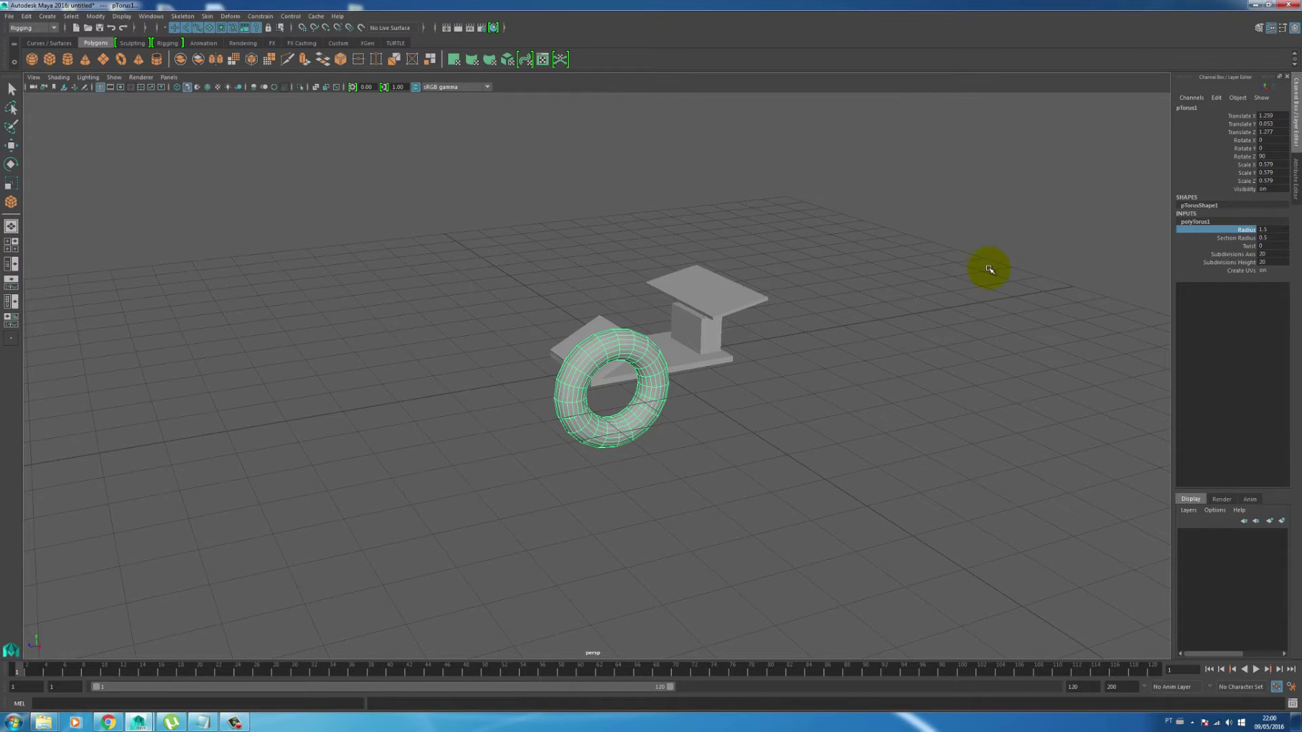
mouse_move(970, 273)
middle_down()
mouse_move(954, 273)
mouse_move(973, 278)
middle_up()
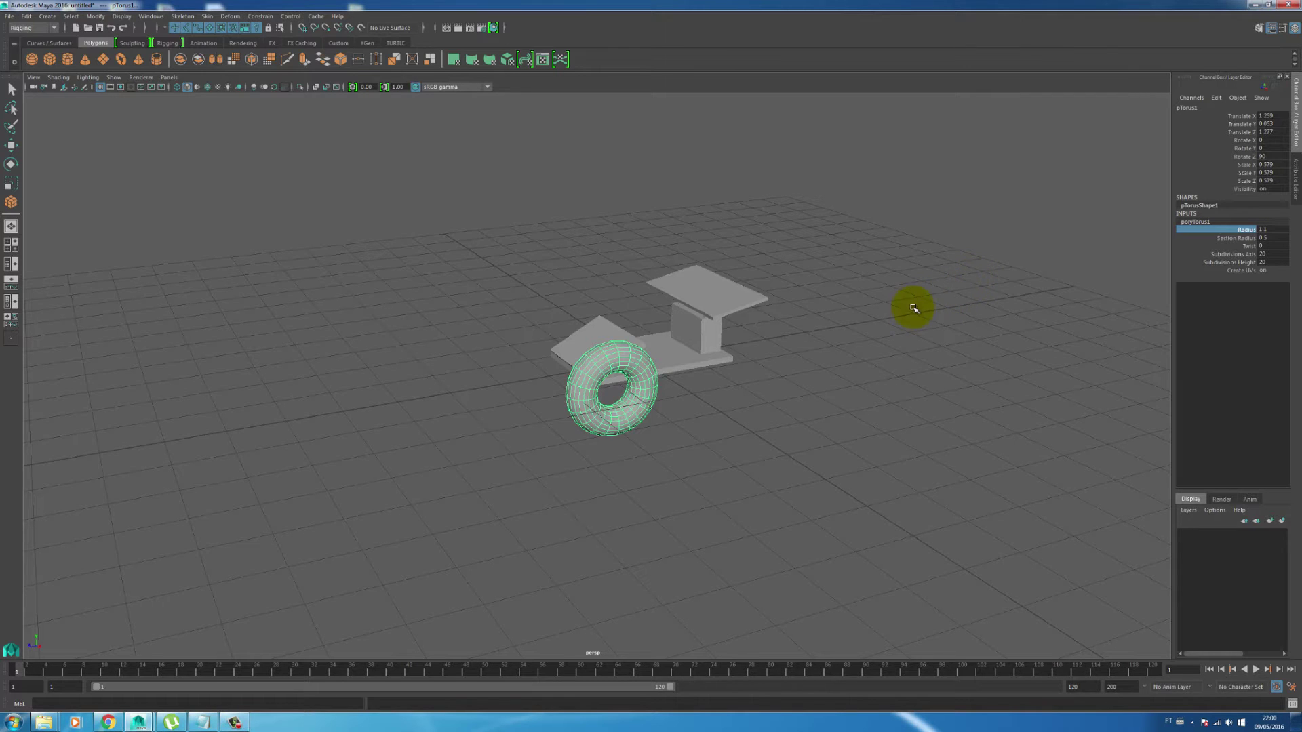
mouse_move(938, 283)
middle_down()
mouse_move(950, 284)
mouse_move(918, 287)
mouse_move(939, 271)
middle_up()
Step: Interactively reduce the torus's section radius for a thinner tire and deselect the wheel
click(1241, 238)
click(1243, 247)
click(1238, 238)
middle_drag(956, 294, 961, 297)
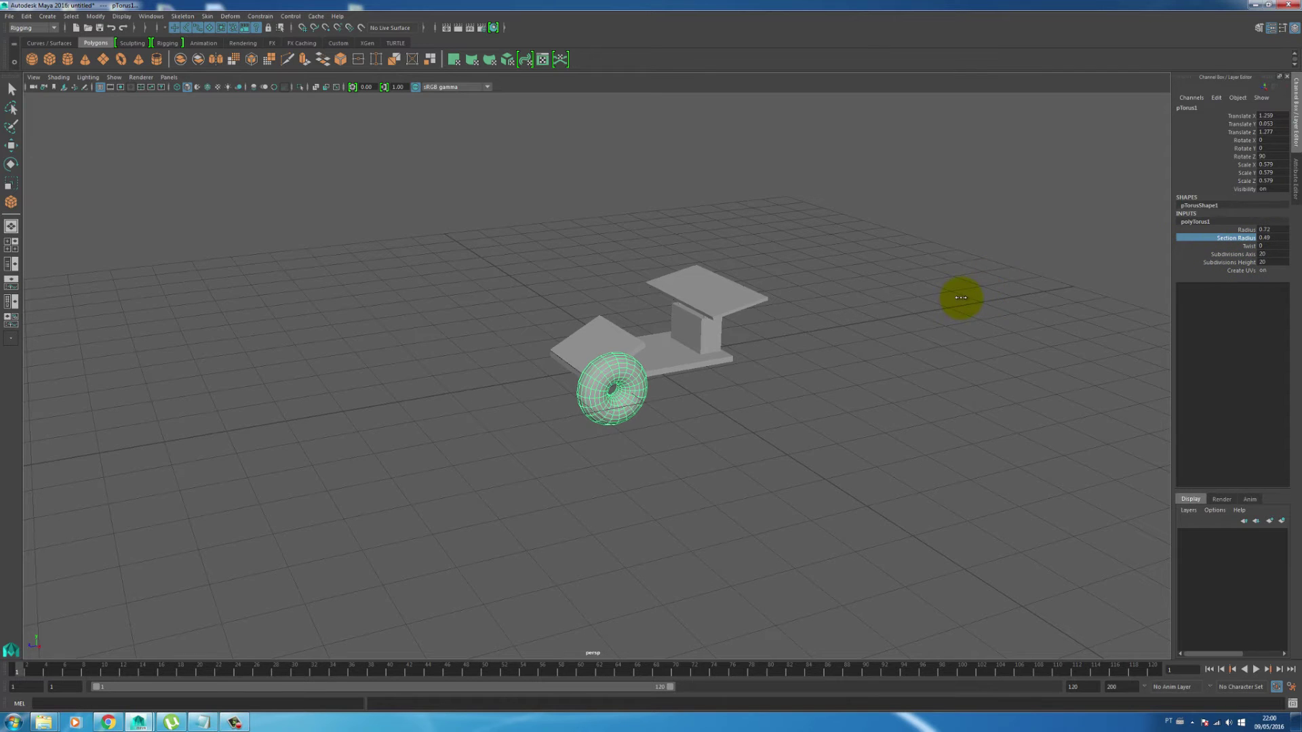
middle_drag(959, 299, 935, 305)
click(884, 372)
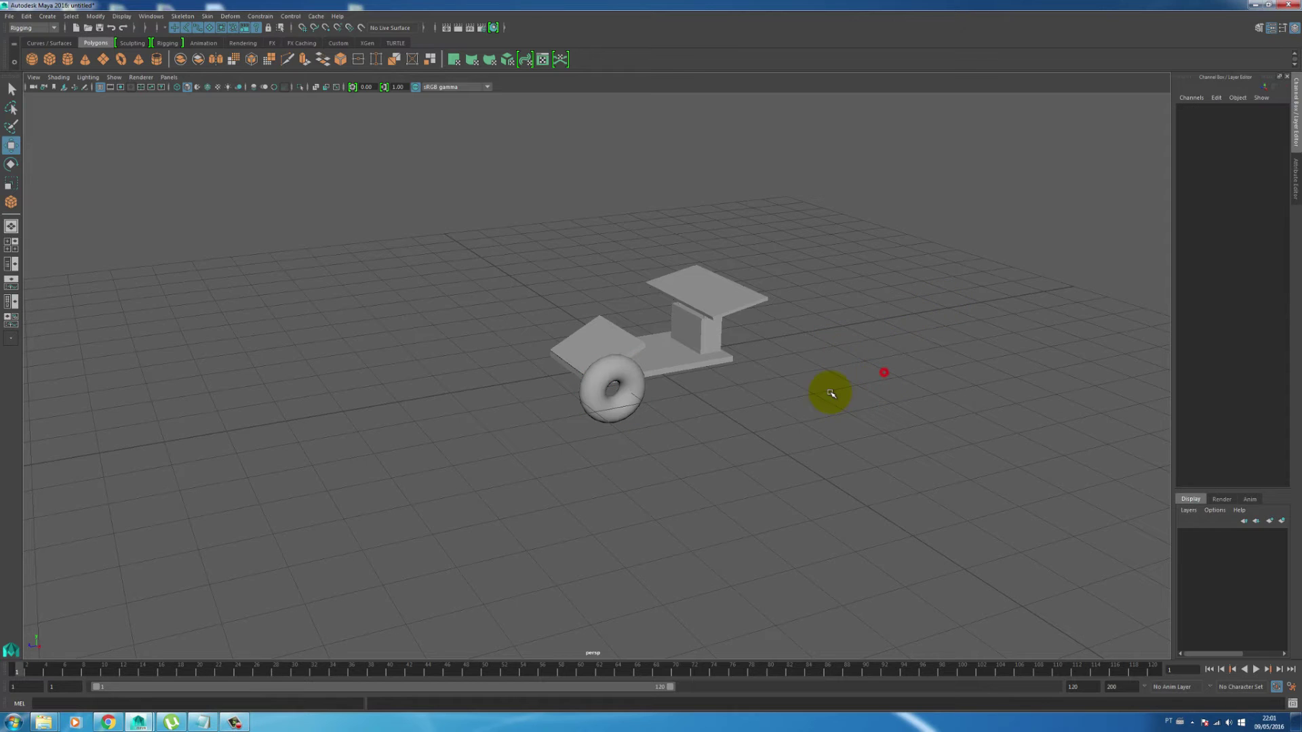
Step: Duplicate the front wheel and move the copy to the rear of the car, at Translate Z about -1.17
alt+drag(836, 375, 813, 373)
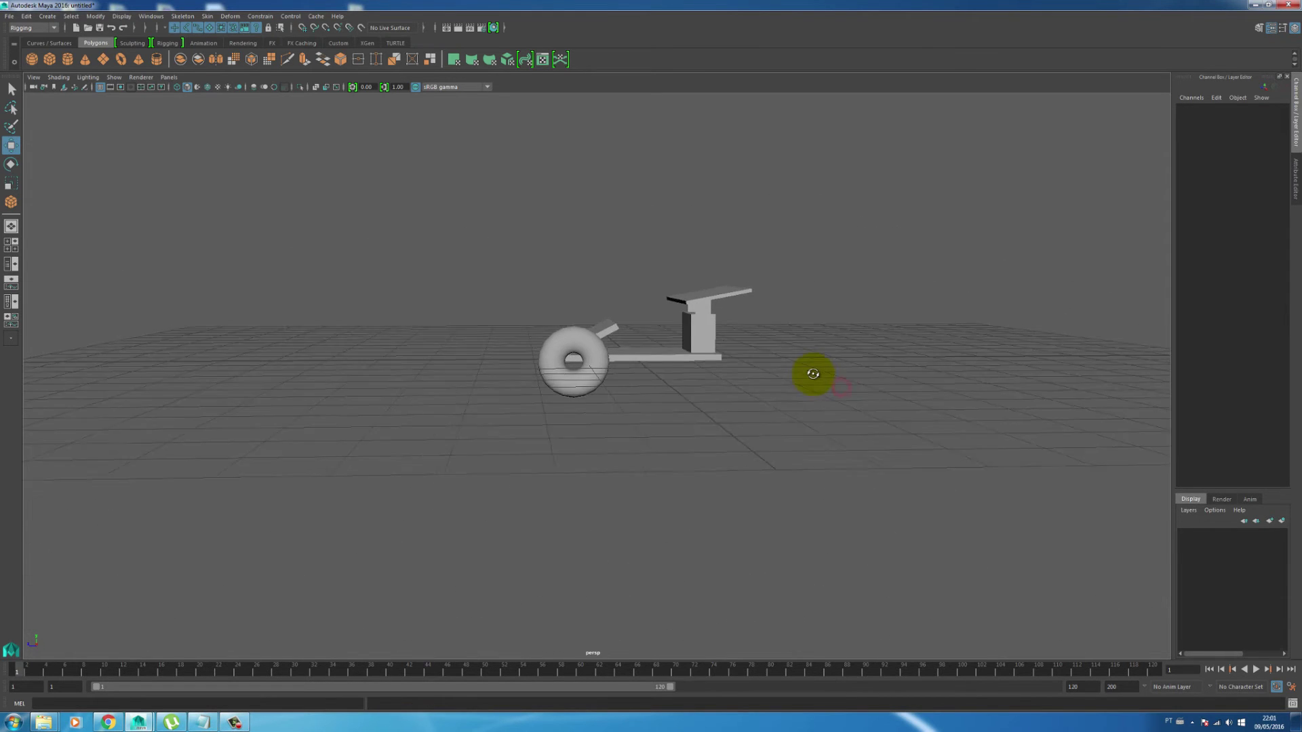
click(575, 358)
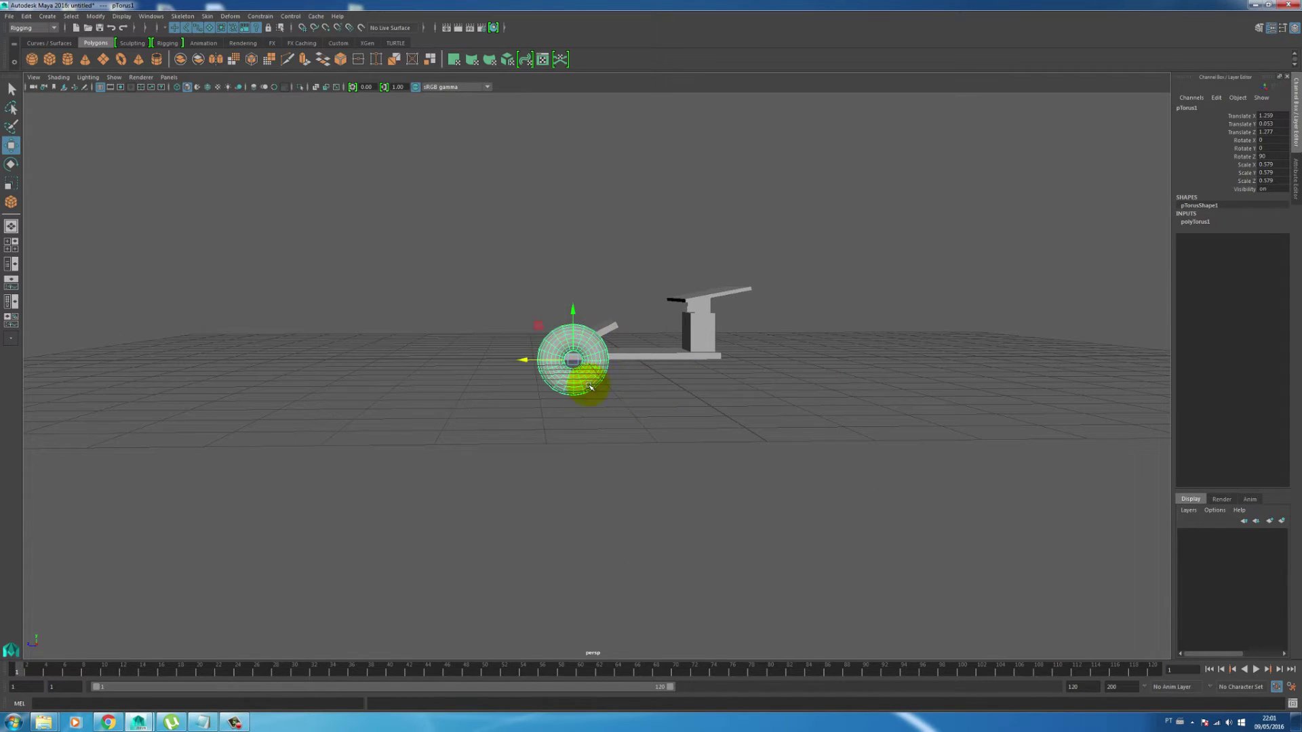
key(ctrl+d)
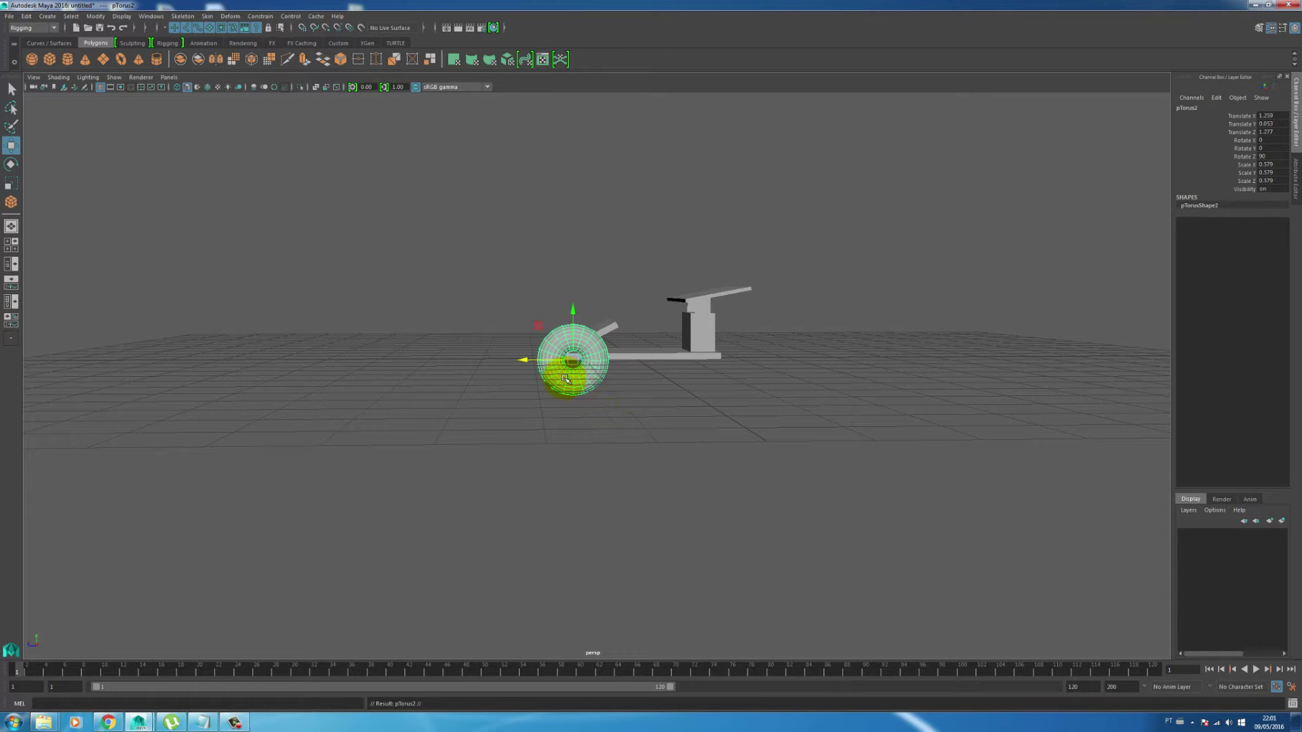
drag(526, 361, 699, 383)
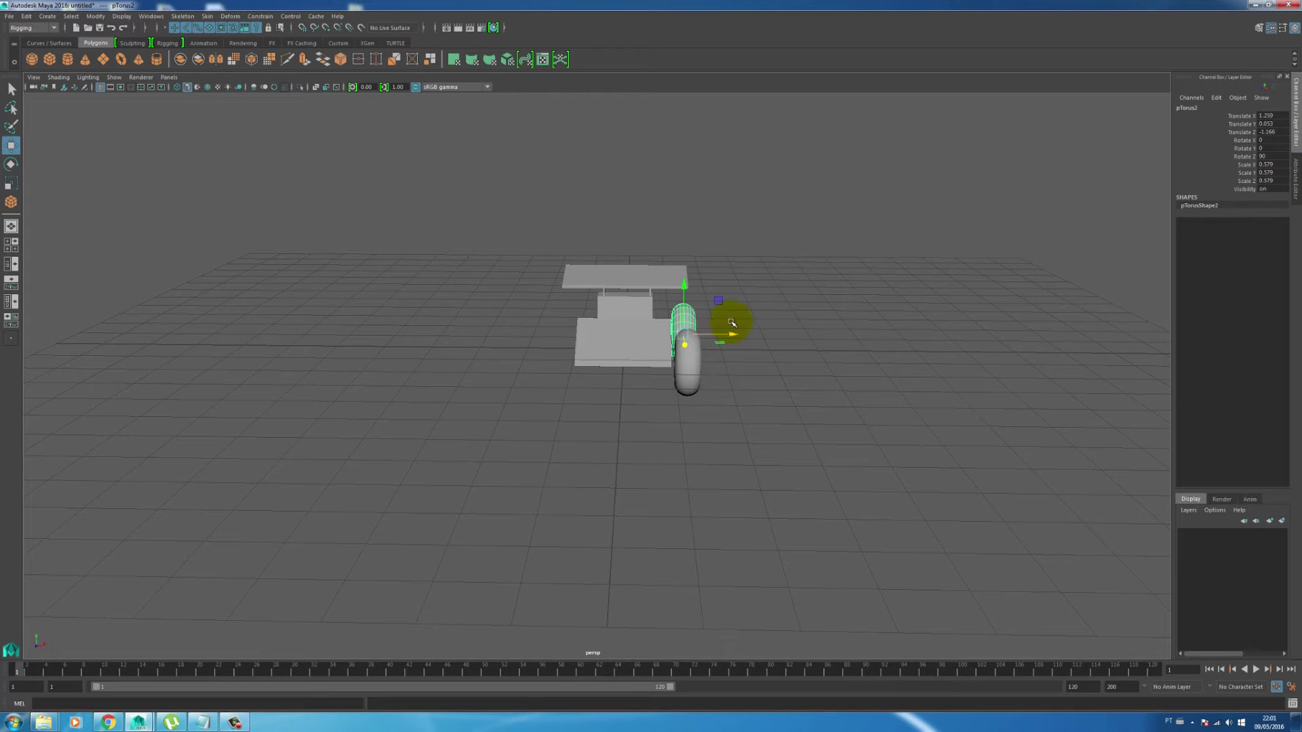
Step: Duplicate the front and rear wheels together and place the copies on the car's opposite side, at Translate X about -1.23
shift+click(689, 373)
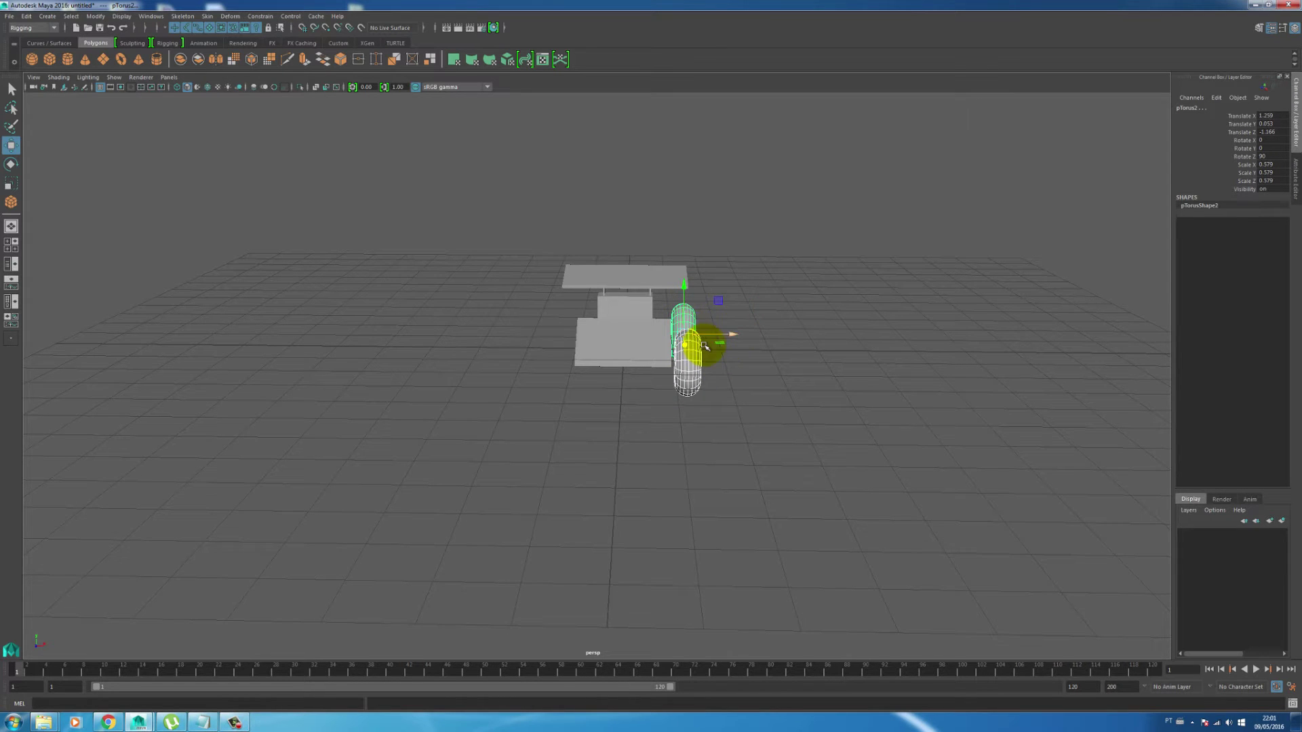
drag(704, 339, 619, 341)
key(space)
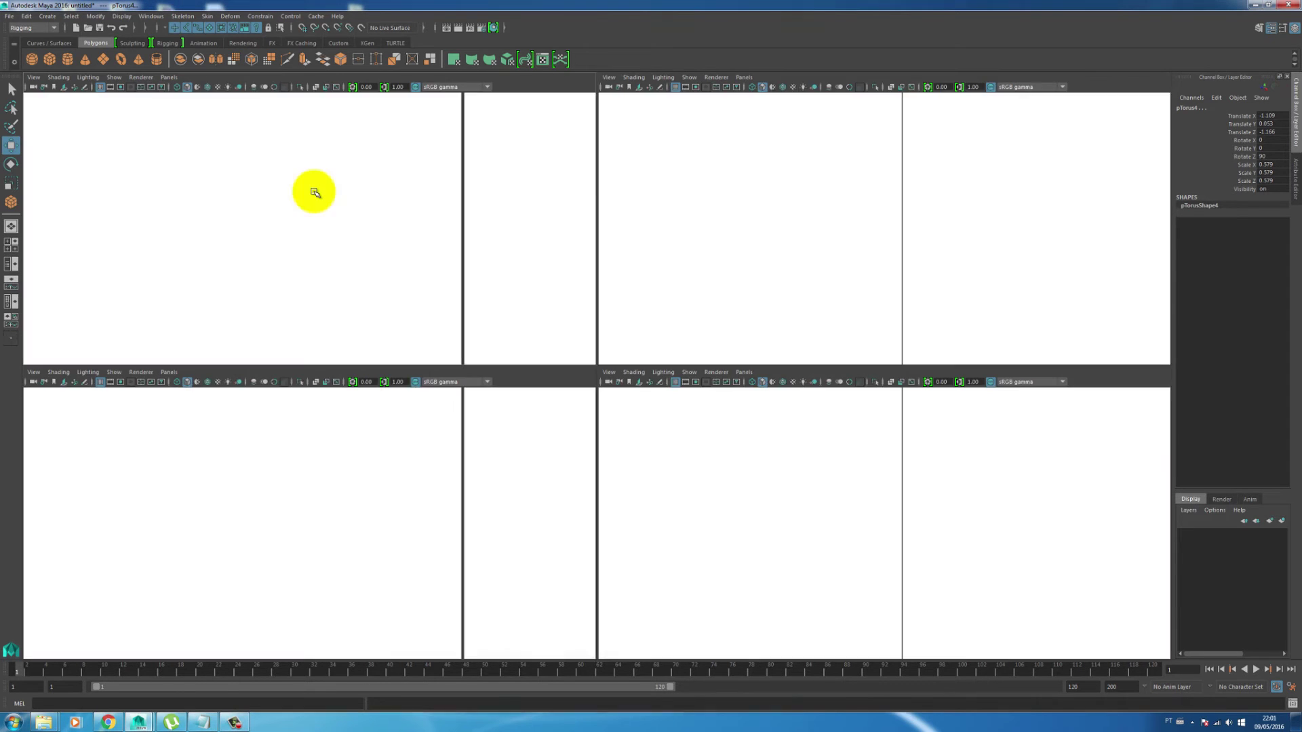
key(space)
scroll(823, 326, up, 3)
drag(525, 262, 500, 253)
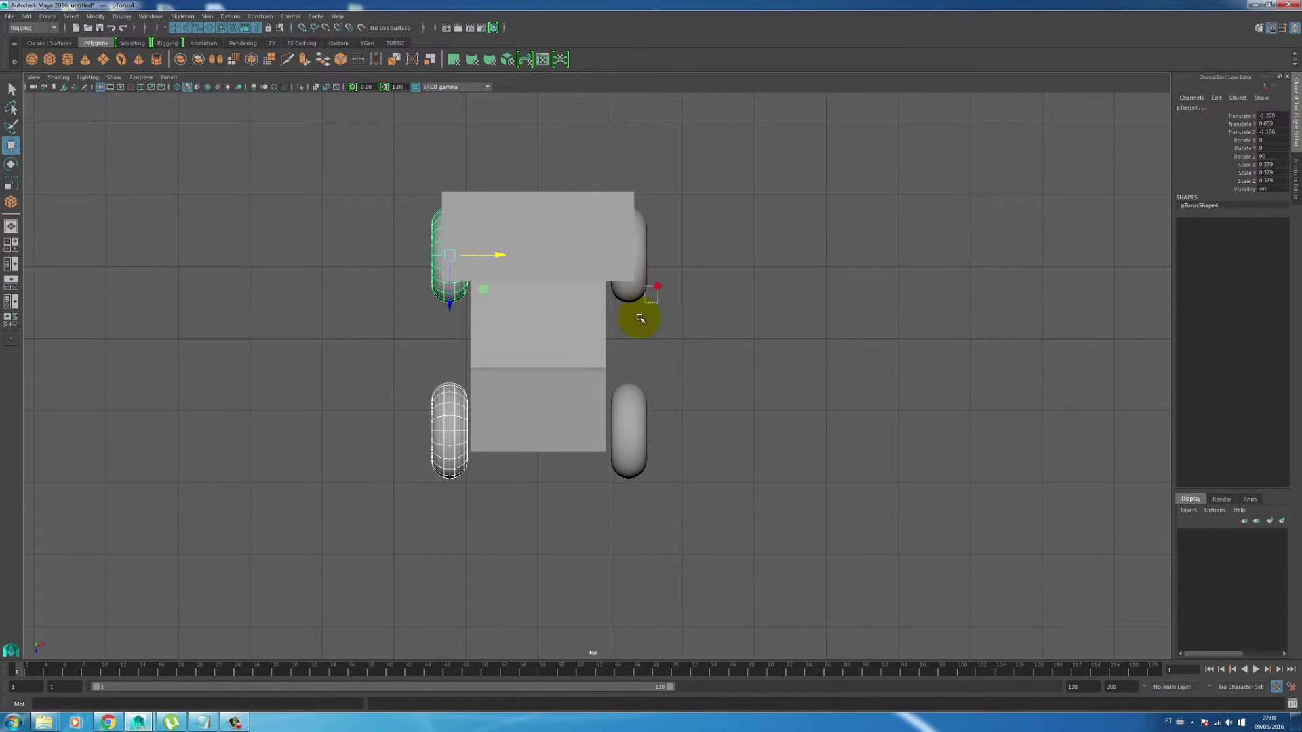
Step: Shift the original pair of wheels slightly inward to Translate X about 1.23 and deselect them
drag(658, 287, 631, 402)
drag(680, 256, 678, 258)
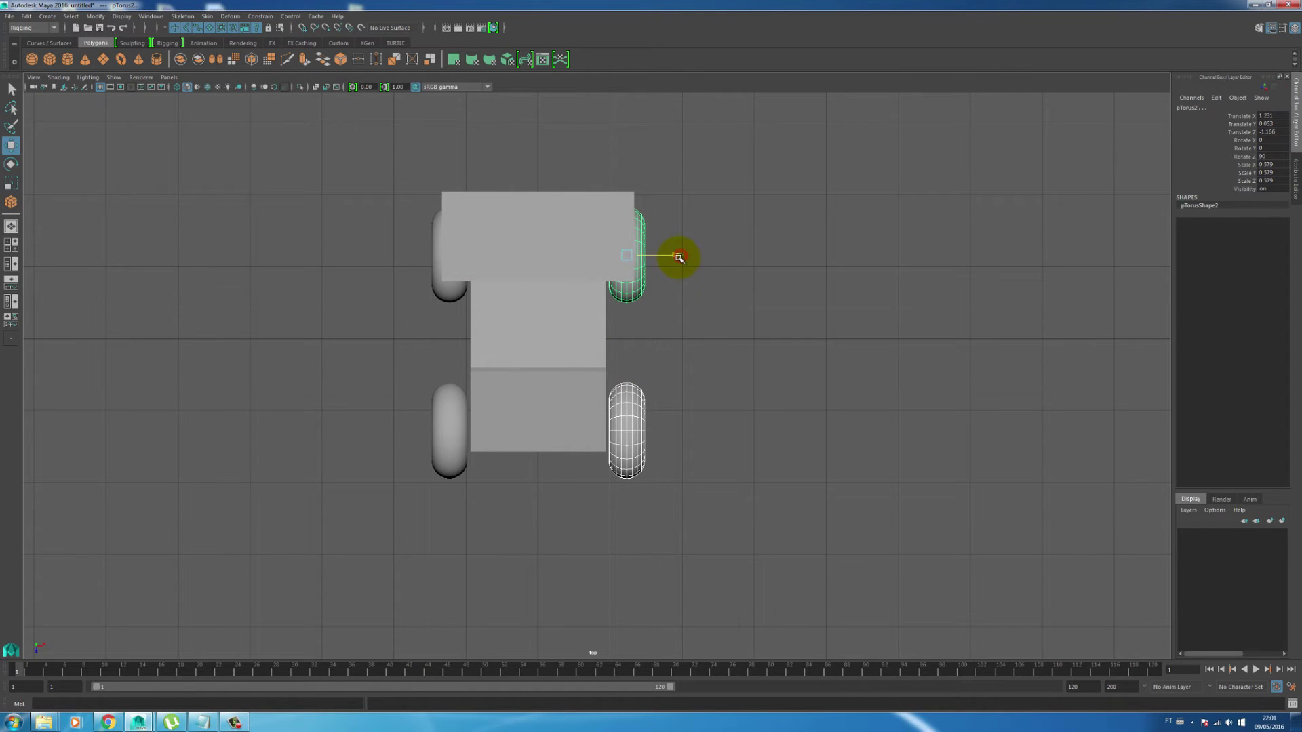
click(685, 343)
Step: Examine the assembled car and its four wheels from several angles in the perspective view
key(space)
alt+drag(1002, 237, 912, 250)
key(space)
alt+drag(750, 291, 742, 326)
alt+middle_drag(741, 325, 712, 355)
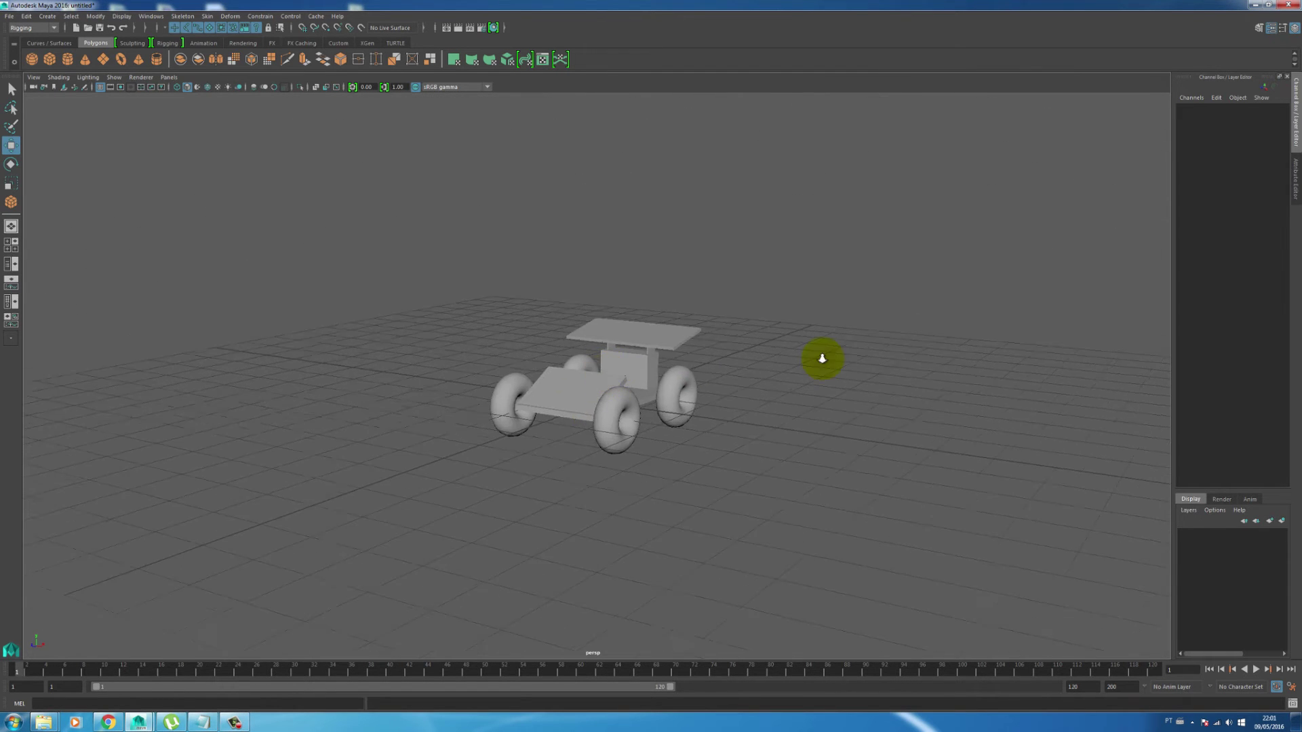
scroll(604, 372, up, 6)
alt+middle_drag(630, 383, 666, 343)
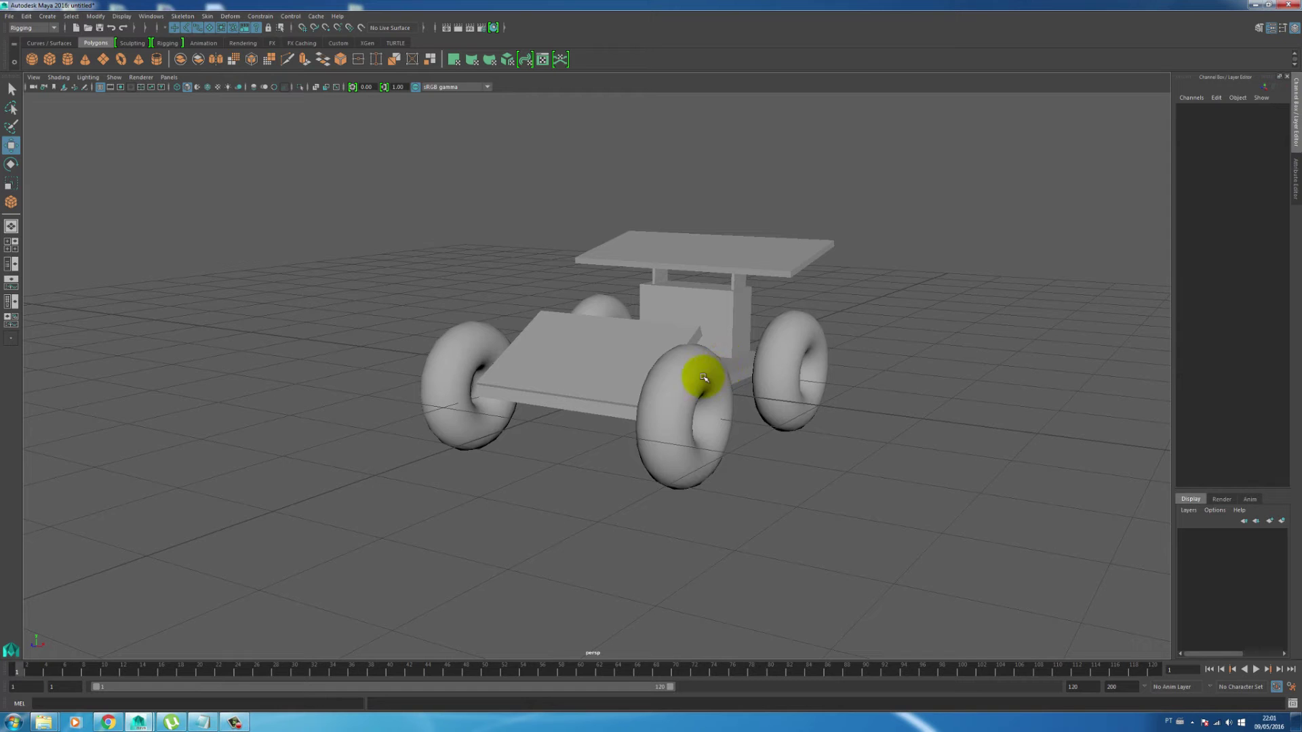
click(703, 378)
alt+drag(706, 377, 529, 403)
alt+drag(575, 346, 542, 438)
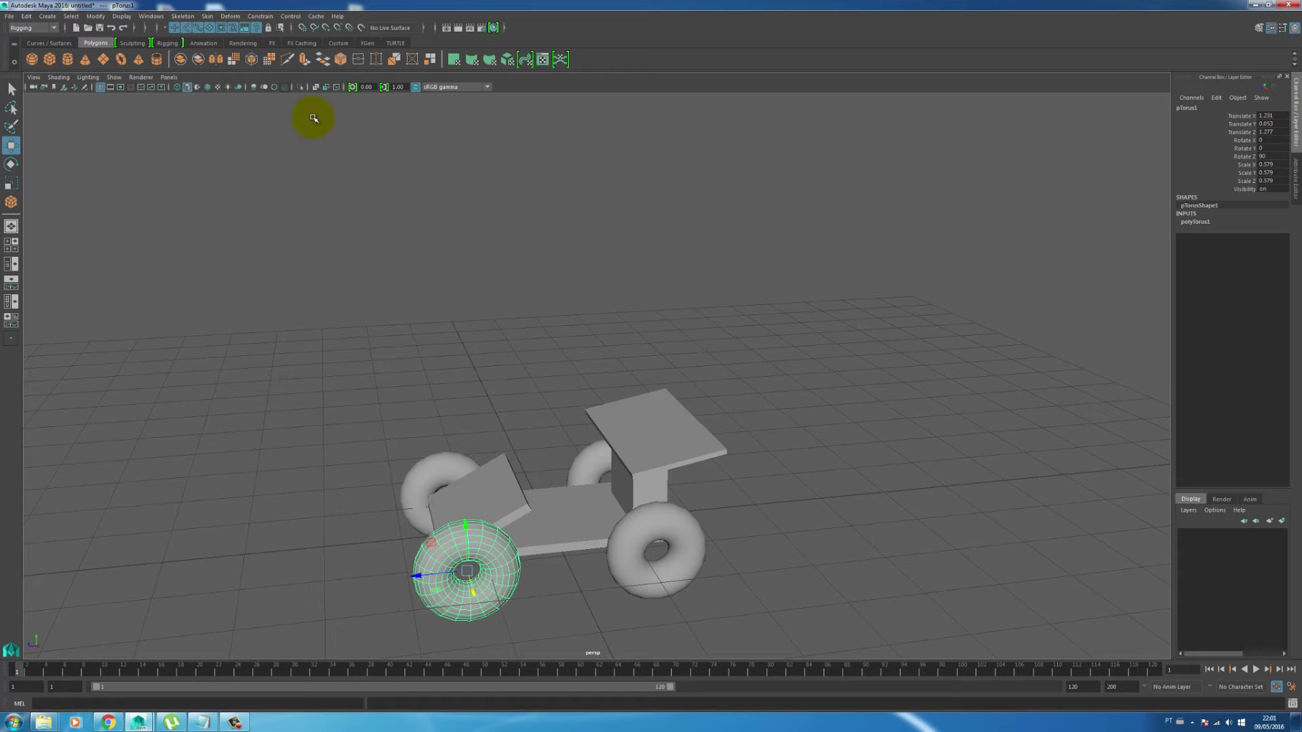
Step: Create a polygon cube, move it clear of the car to Translate X about -6.8, and duplicate it in place
key(g)
drag(558, 543, 515, 399)
key(ctrl+d)
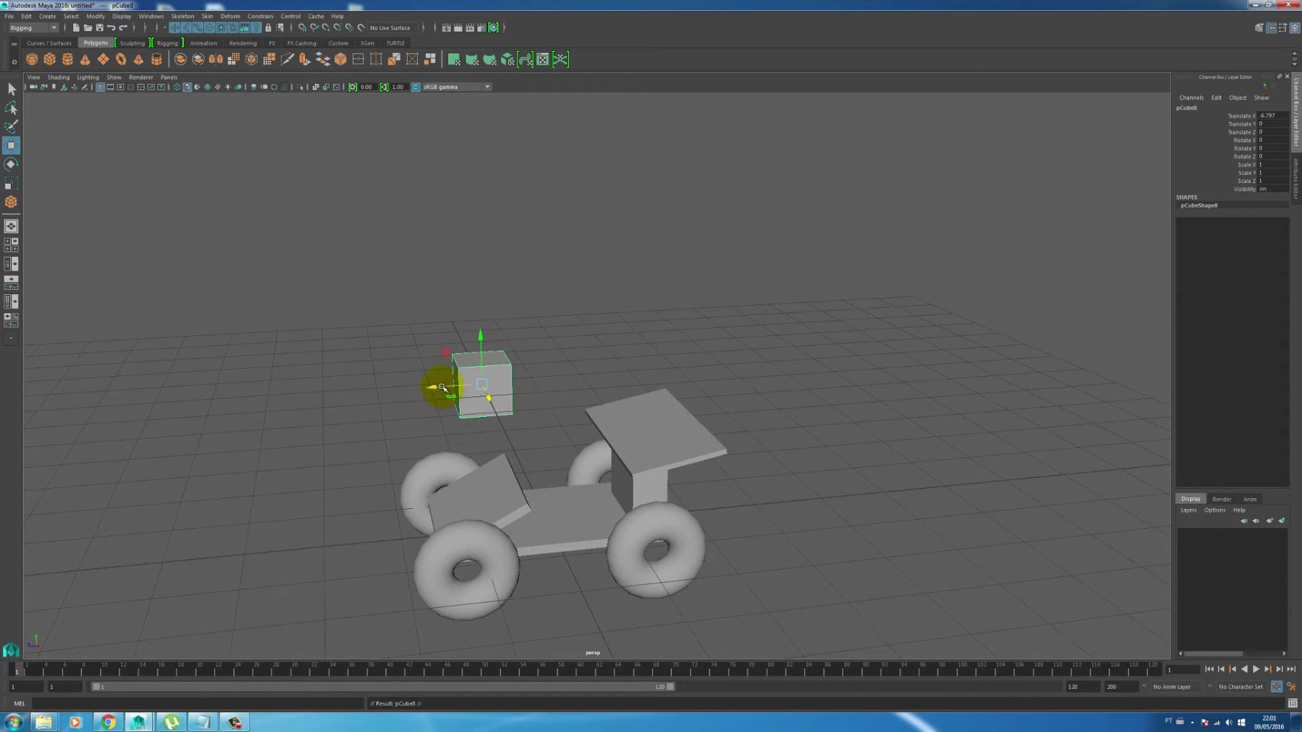
Step: Line up three cubes by moving the original to Translate Z about -2.86 and a new duplicate to about -5.9
click(555, 398)
click(505, 385)
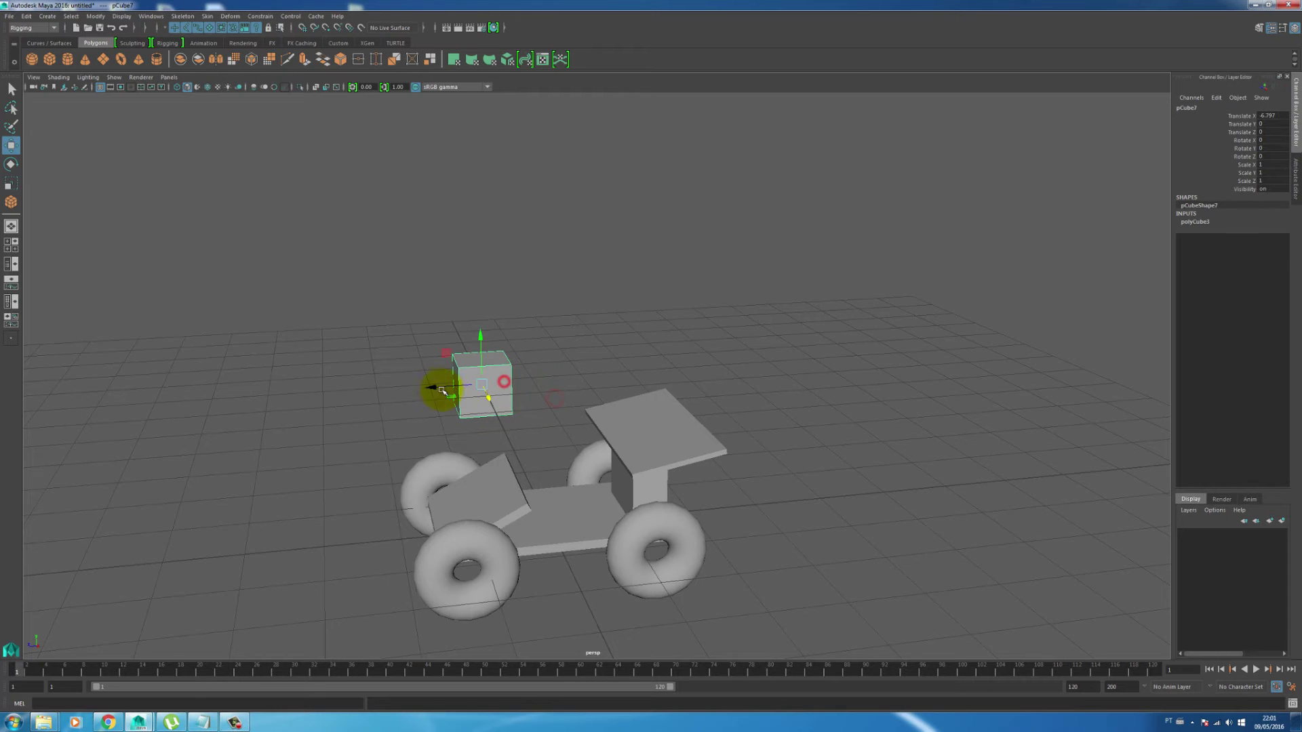
drag(486, 378, 518, 413)
key(ctrl+d)
click(573, 389)
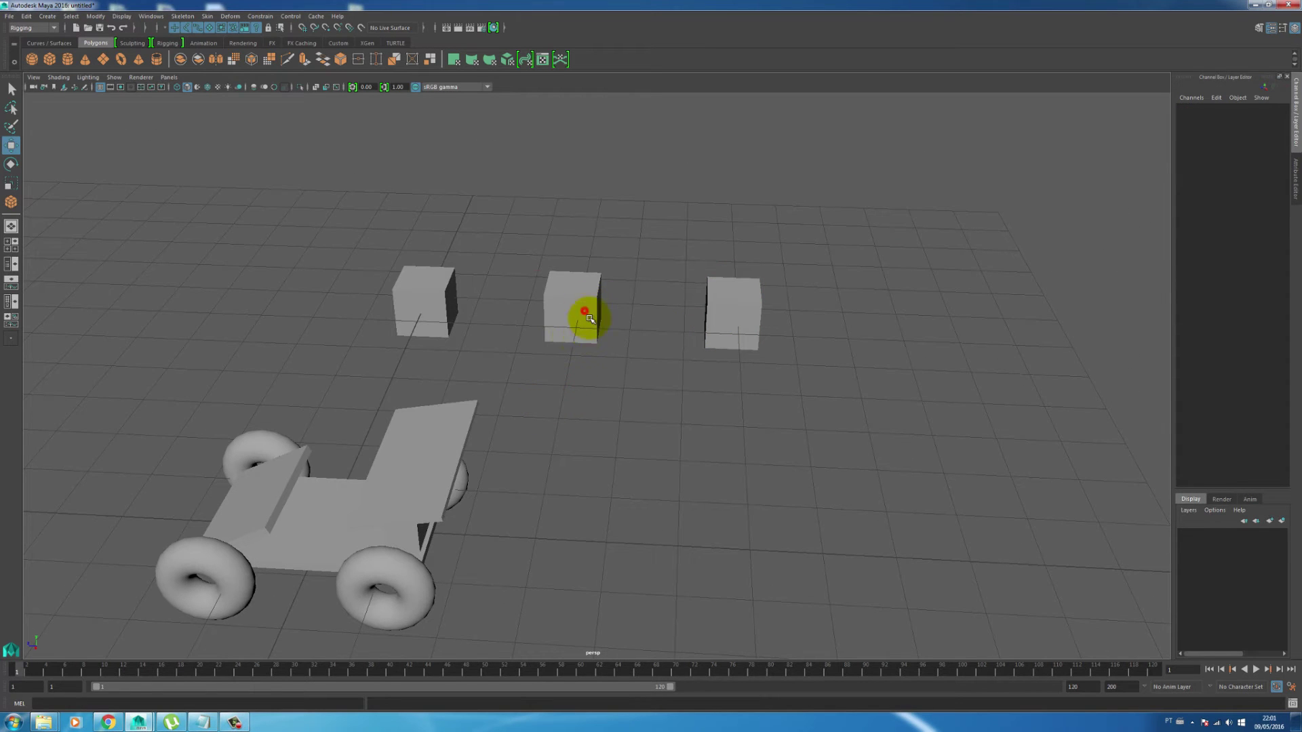
Step: Select the middle and end cubes in turn to point out the intended parent and child
click(588, 316)
click(735, 316)
drag(732, 314, 708, 314)
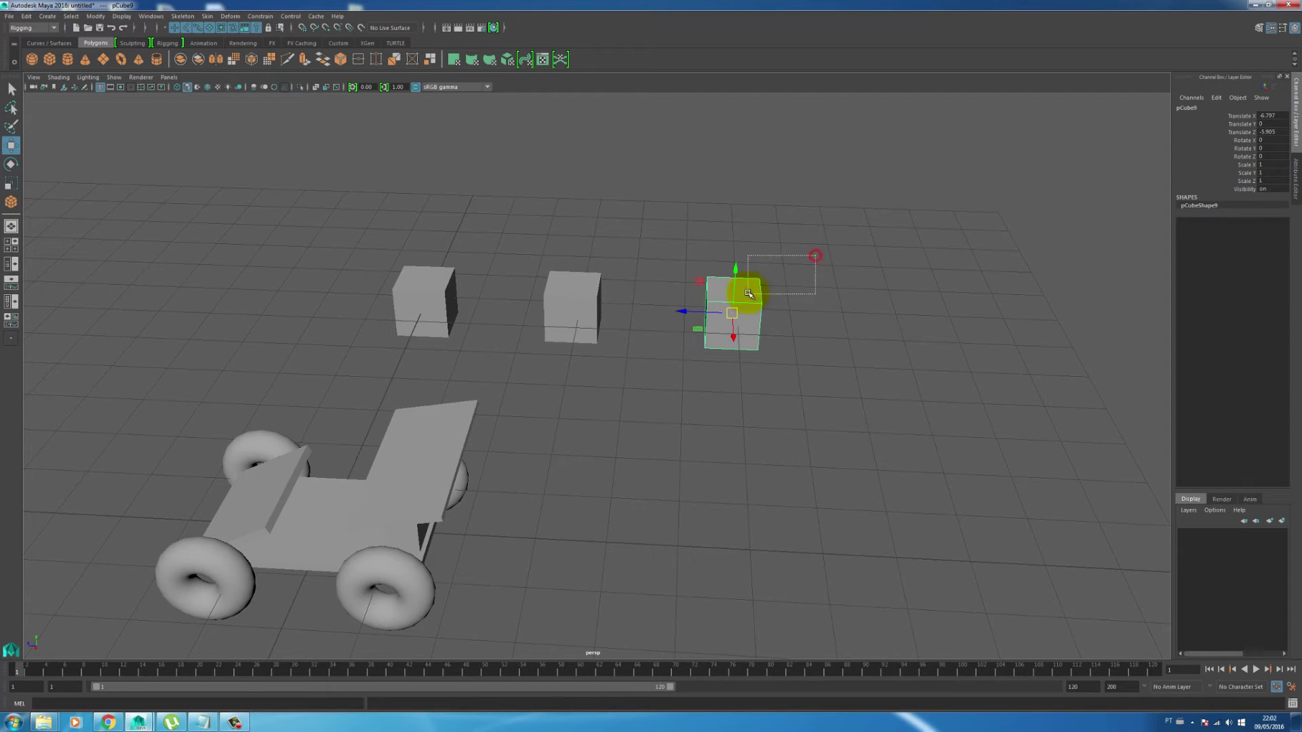
click(576, 274)
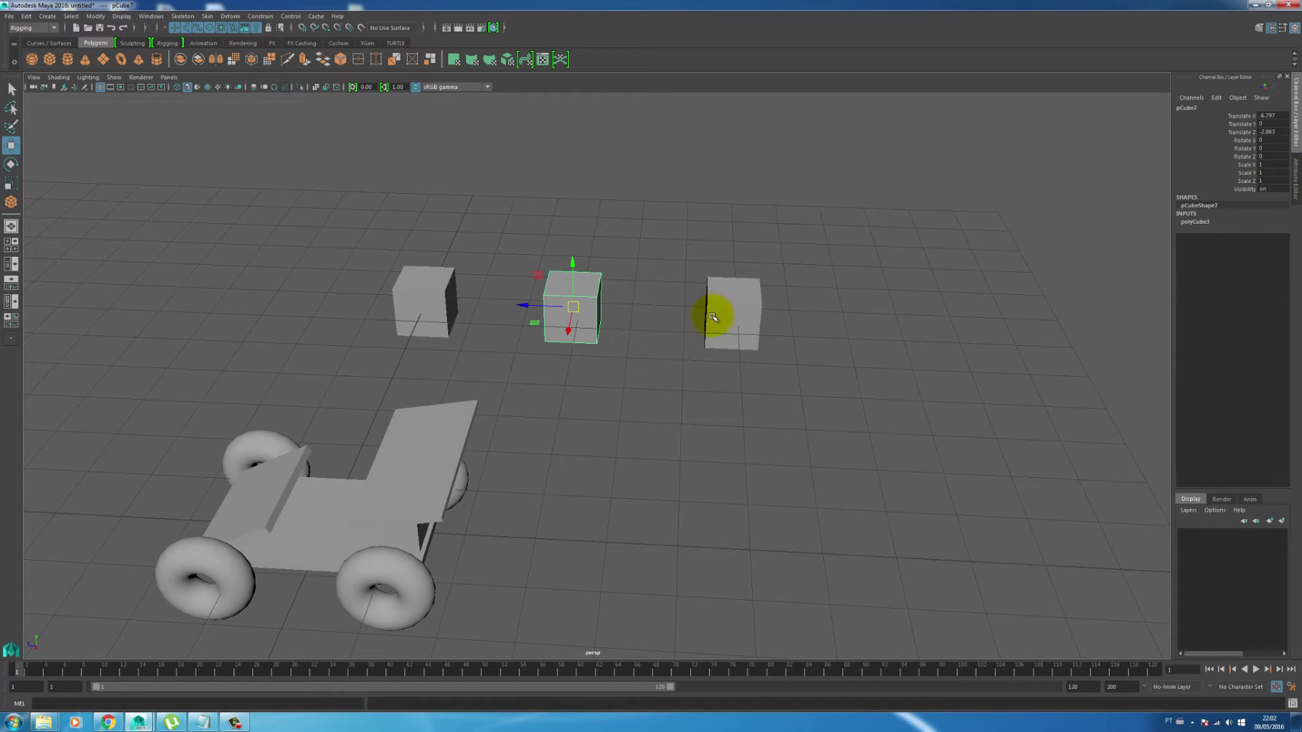
click(742, 308)
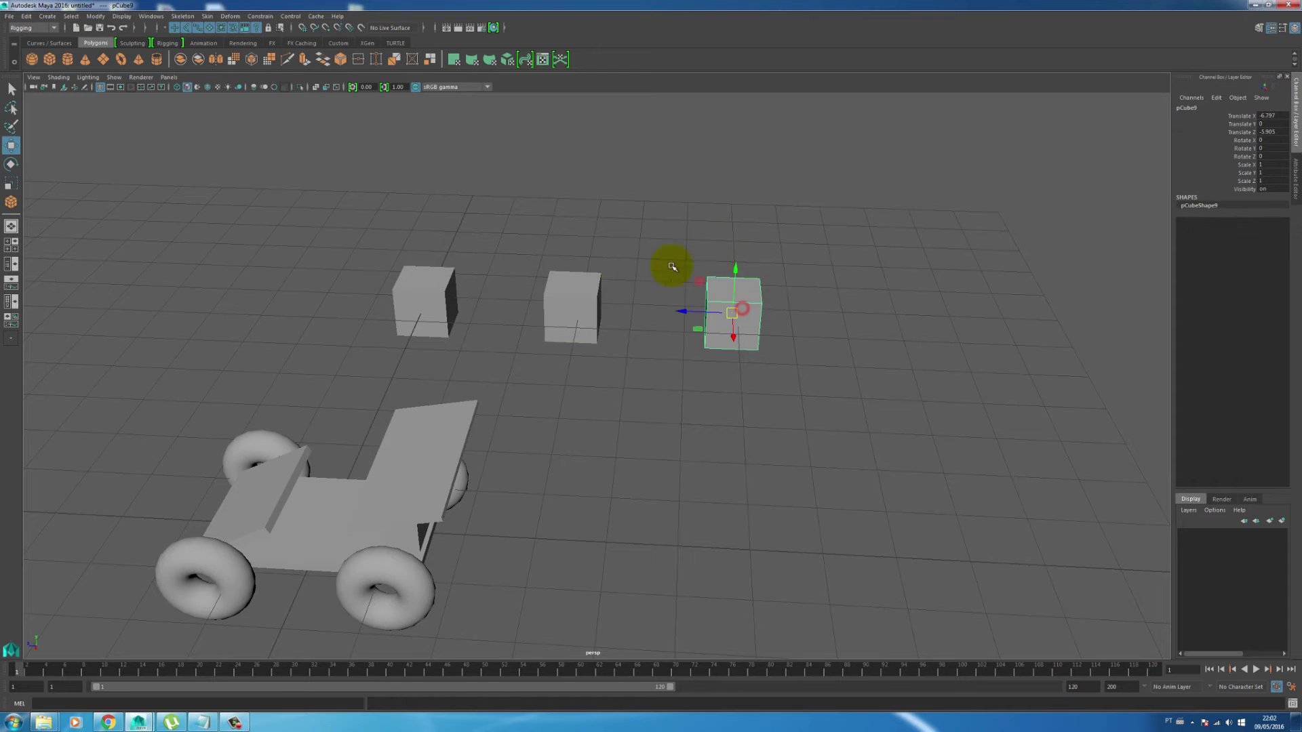
click(581, 319)
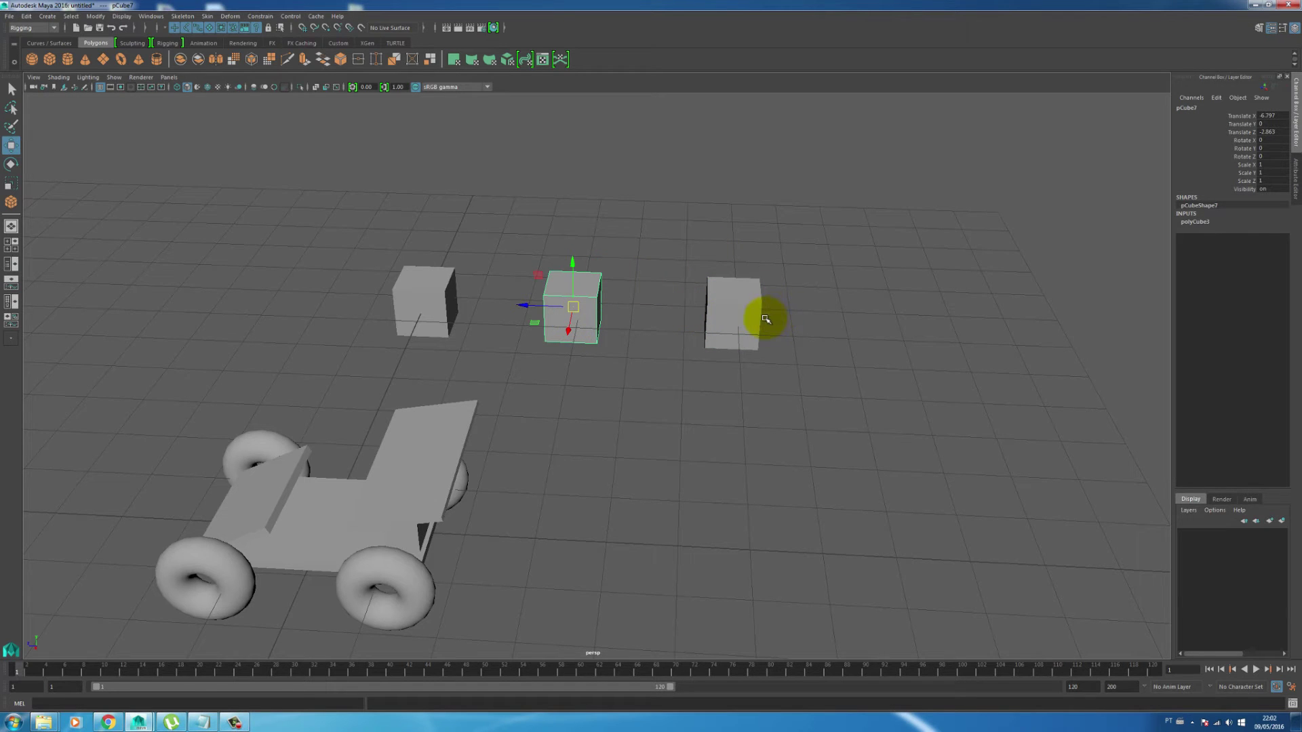
click(542, 305)
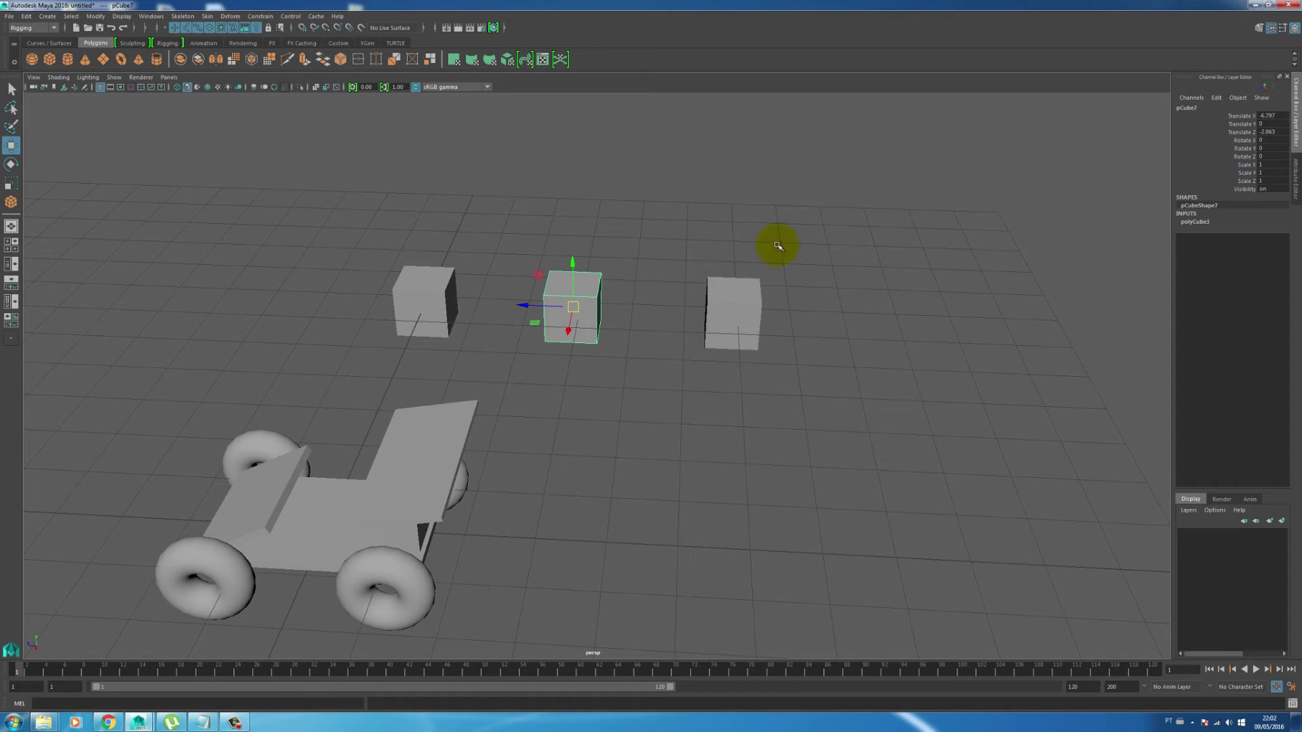
Step: Parent the end cube farthest from the car to the middle cube, selecting the child first, and clear the selection
drag(766, 264, 743, 393)
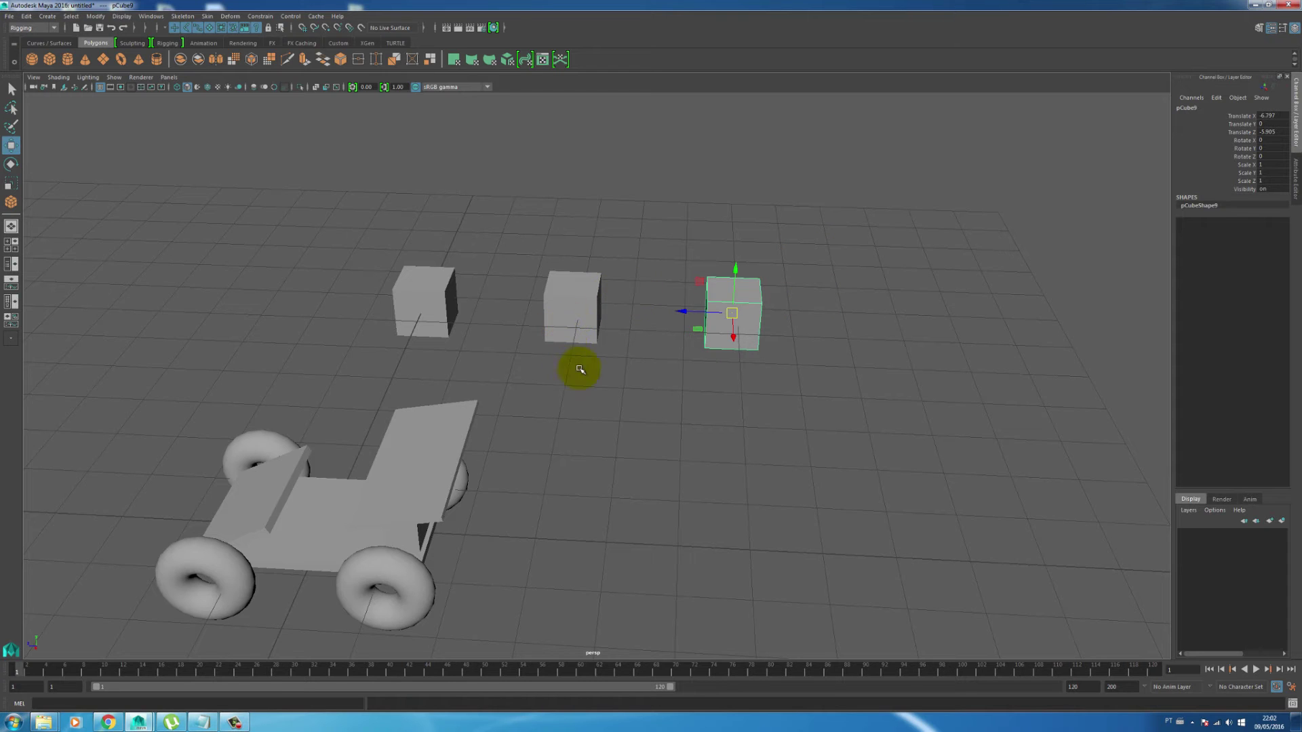
drag(631, 252, 517, 485)
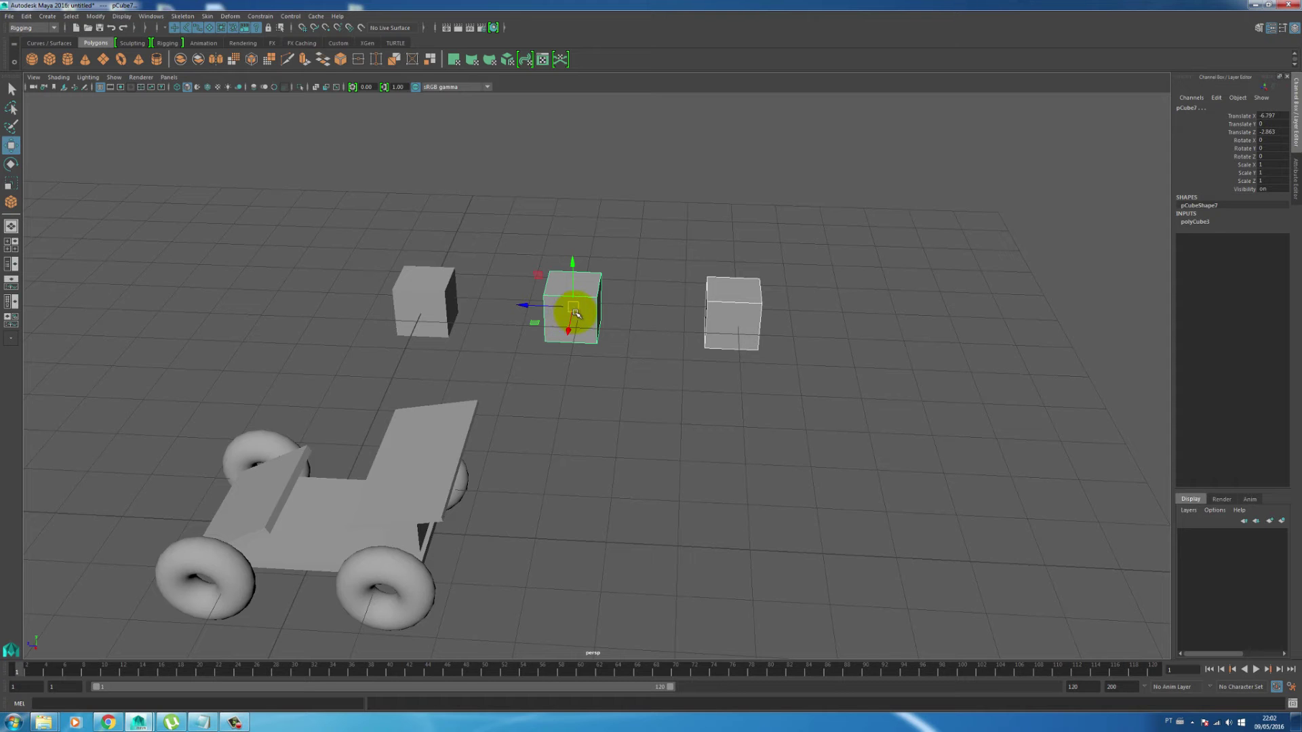
click(27, 16)
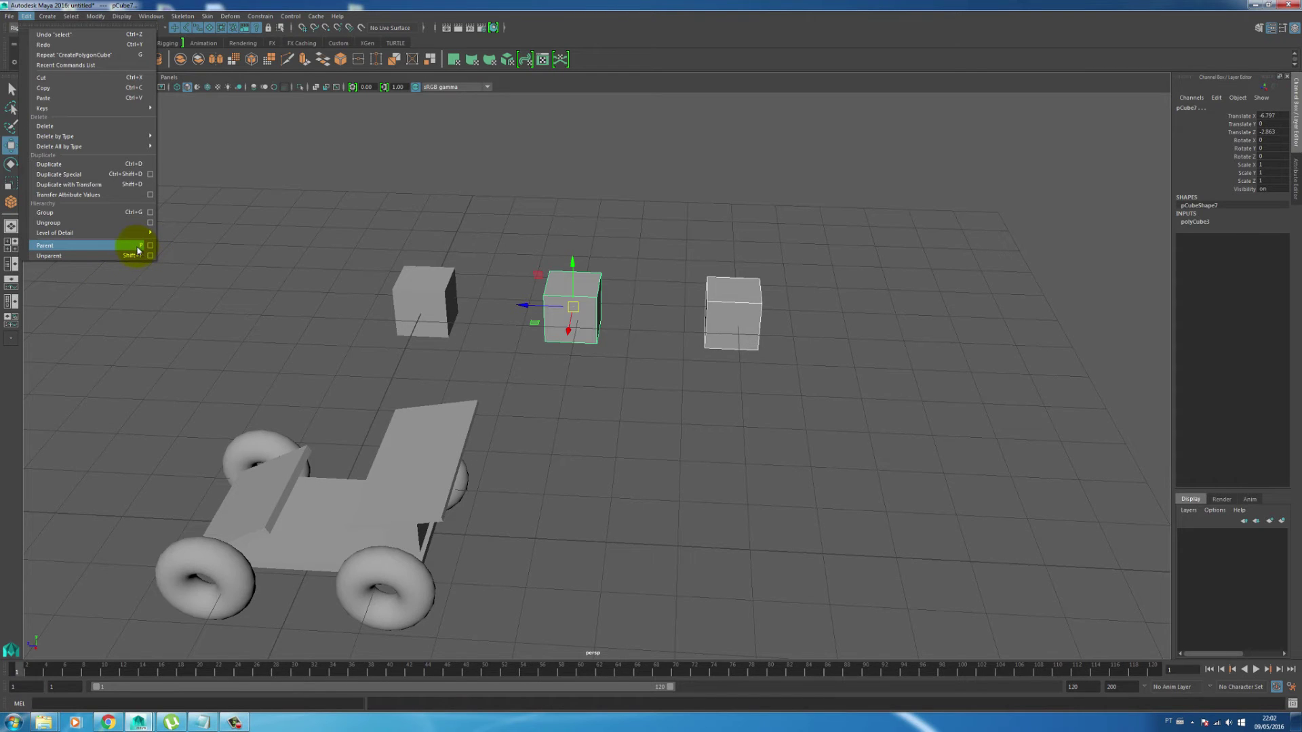
click(98, 247)
click(895, 294)
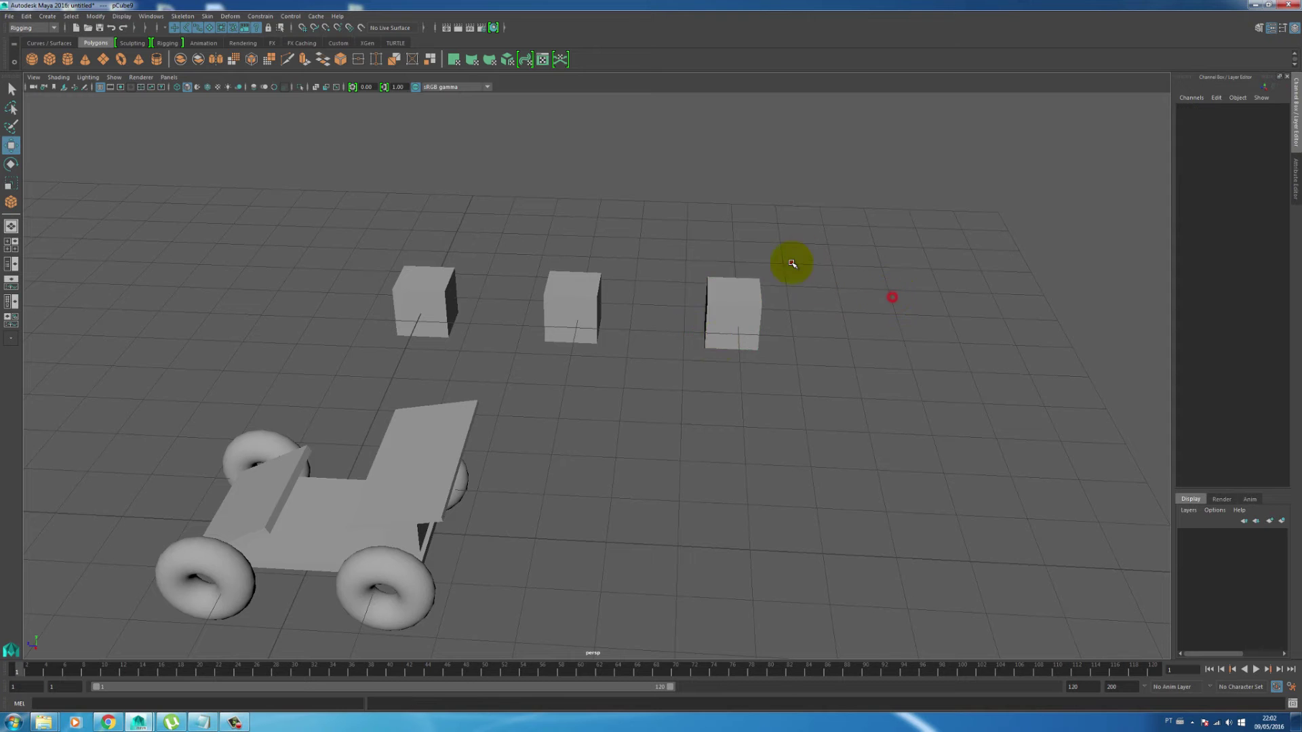
Step: Test moving and rotating the parented cubes to check how the child follows, and undo the test transformations
drag(789, 262, 727, 344)
drag(604, 245, 850, 328)
click(829, 339)
key(ctrl+z)
shift+click(678, 306)
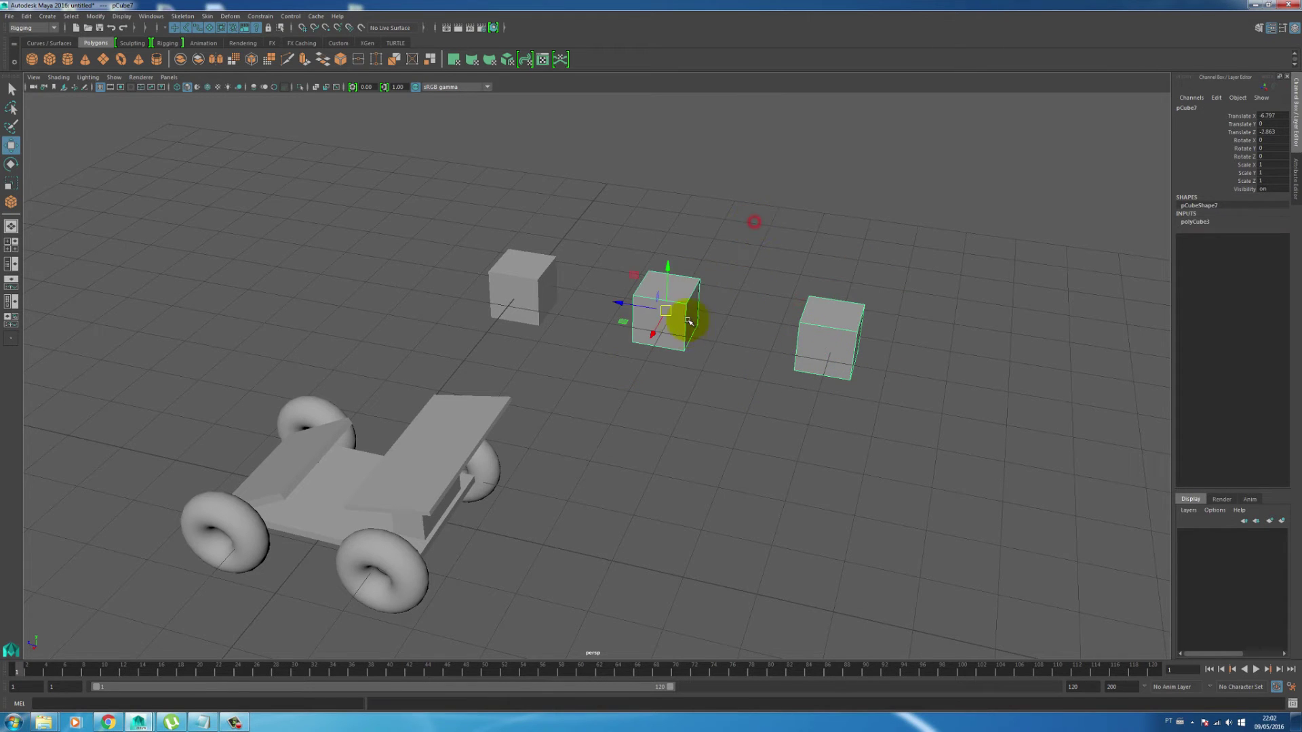
drag(668, 270, 683, 320)
key(e)
key(ctrl+z)
alt+drag(692, 380, 665, 345)
key(ctrl+z)
key(ctrl+z)
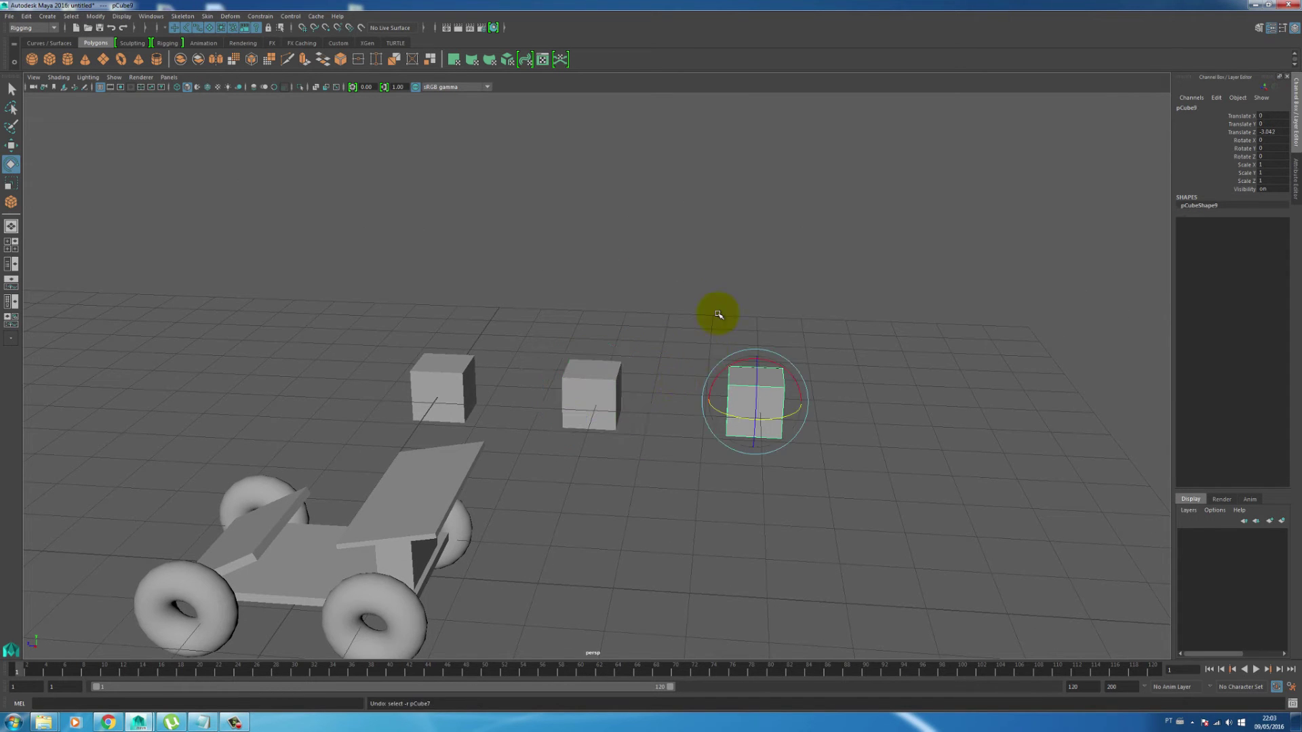
Step: Parent the middle cube, together with its child, to the first cube in the row
click(698, 323)
click(764, 377)
click(592, 400)
key(w)
click(625, 339)
click(590, 379)
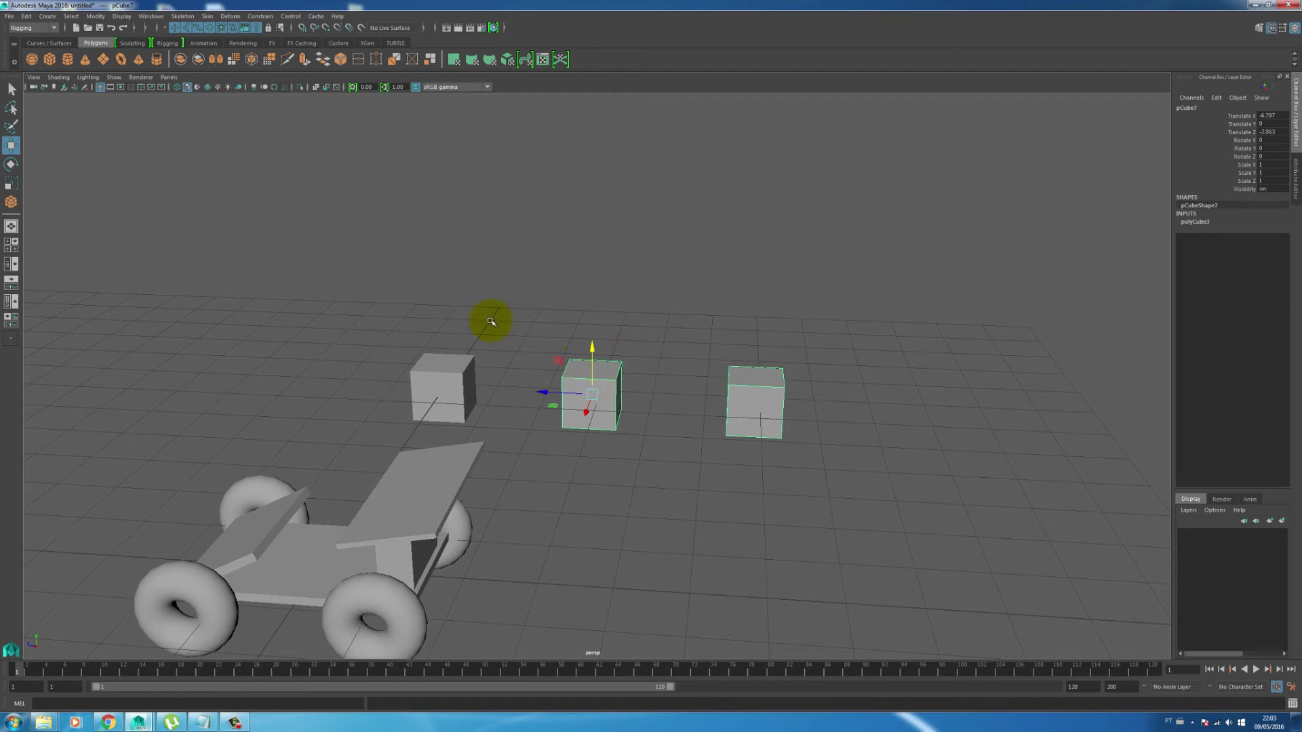
click(446, 411)
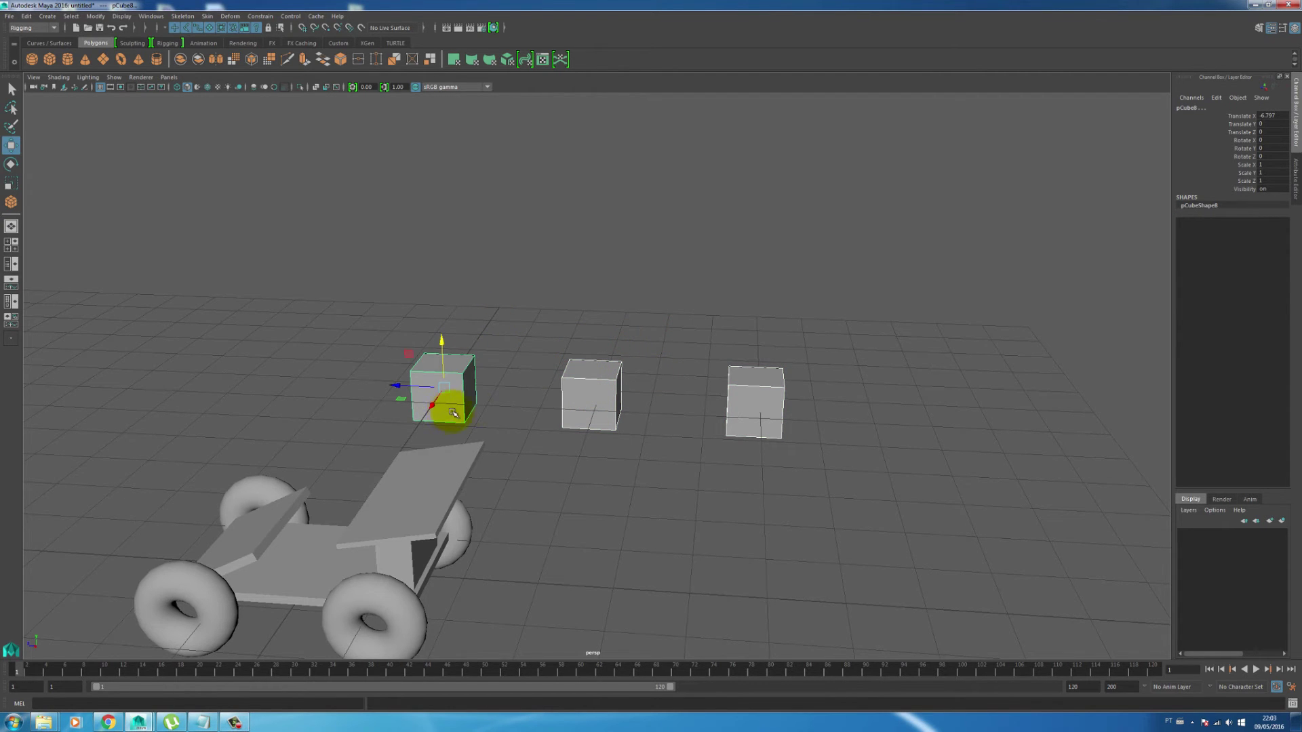
Step: Check the parenting chain by selecting each cube and temporarily moving the middle one with its child
click(583, 402)
click(658, 448)
click(745, 402)
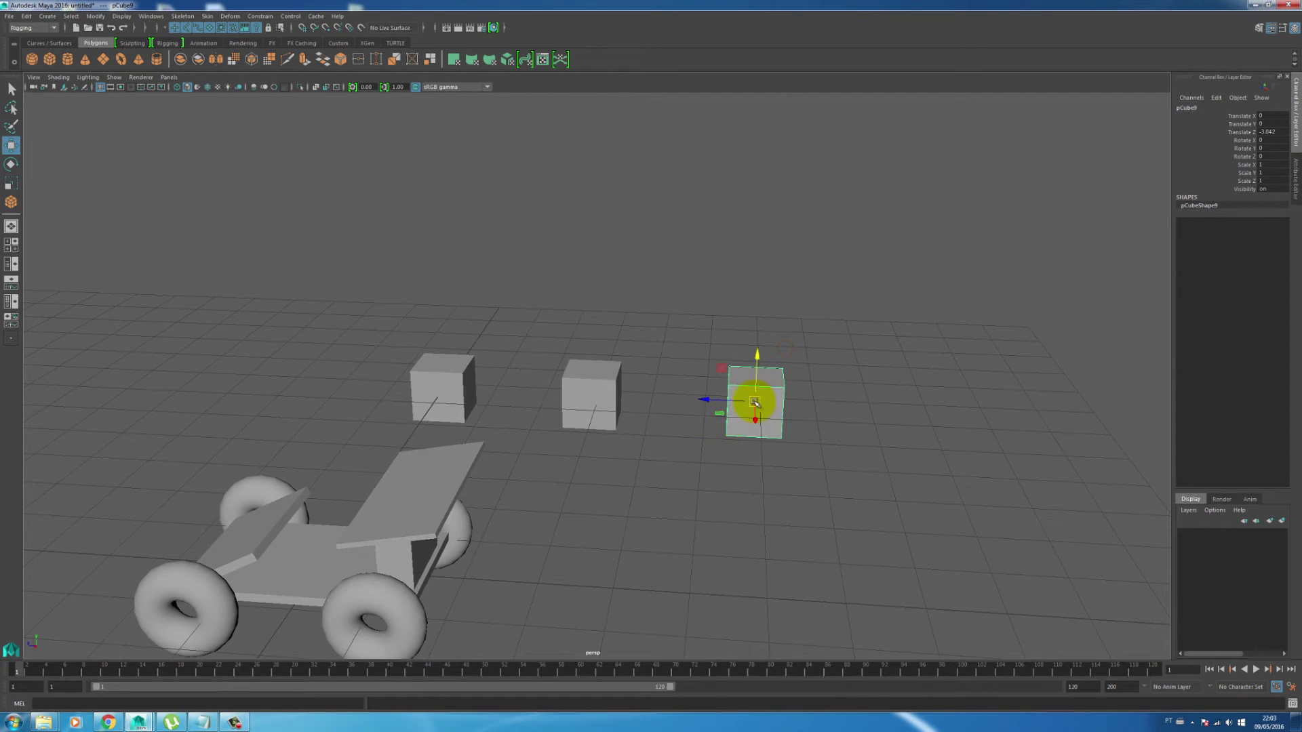
click(594, 394)
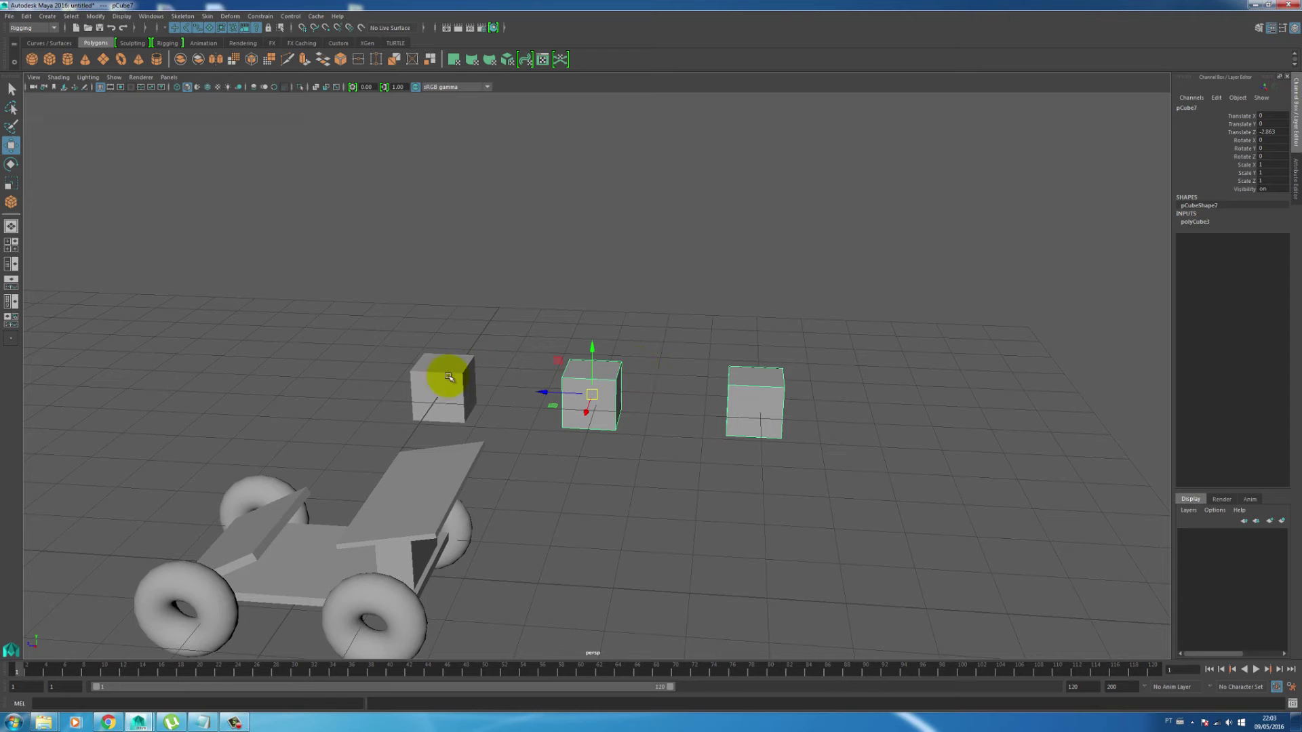
drag(592, 394, 594, 396)
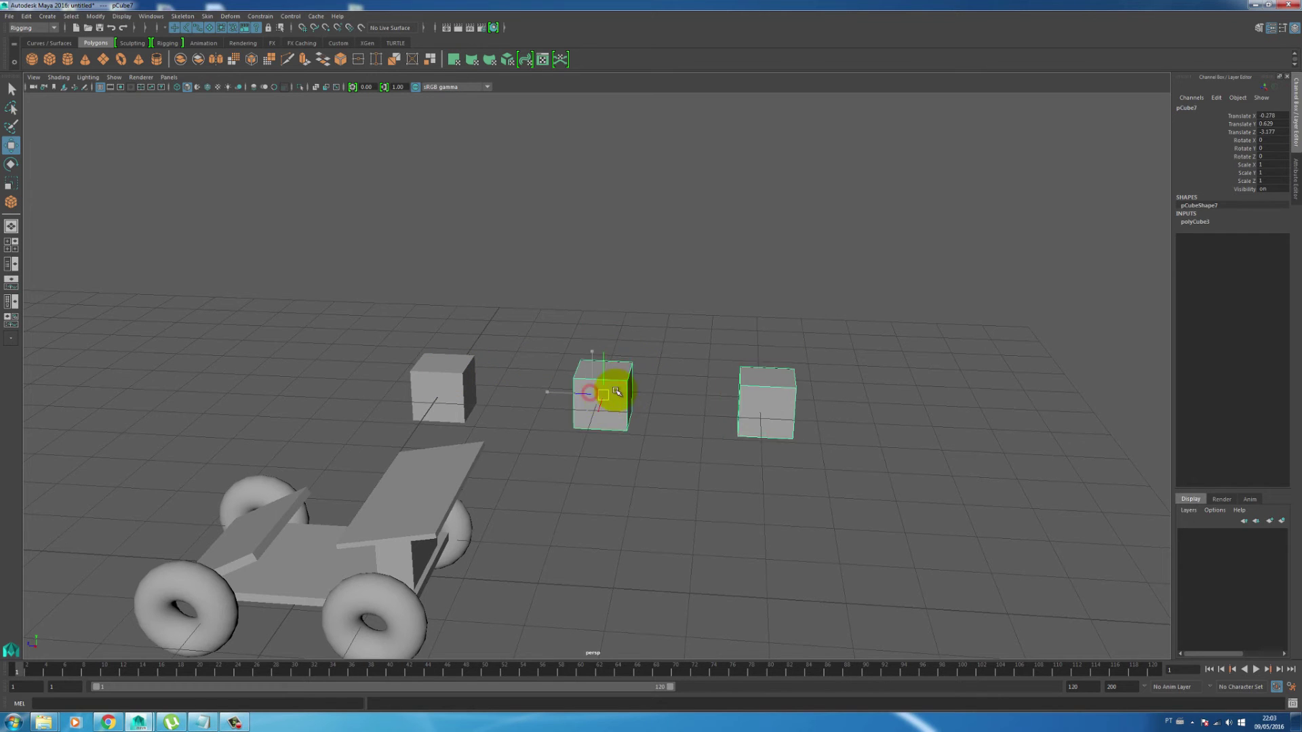
click(524, 326)
drag(492, 317, 440, 392)
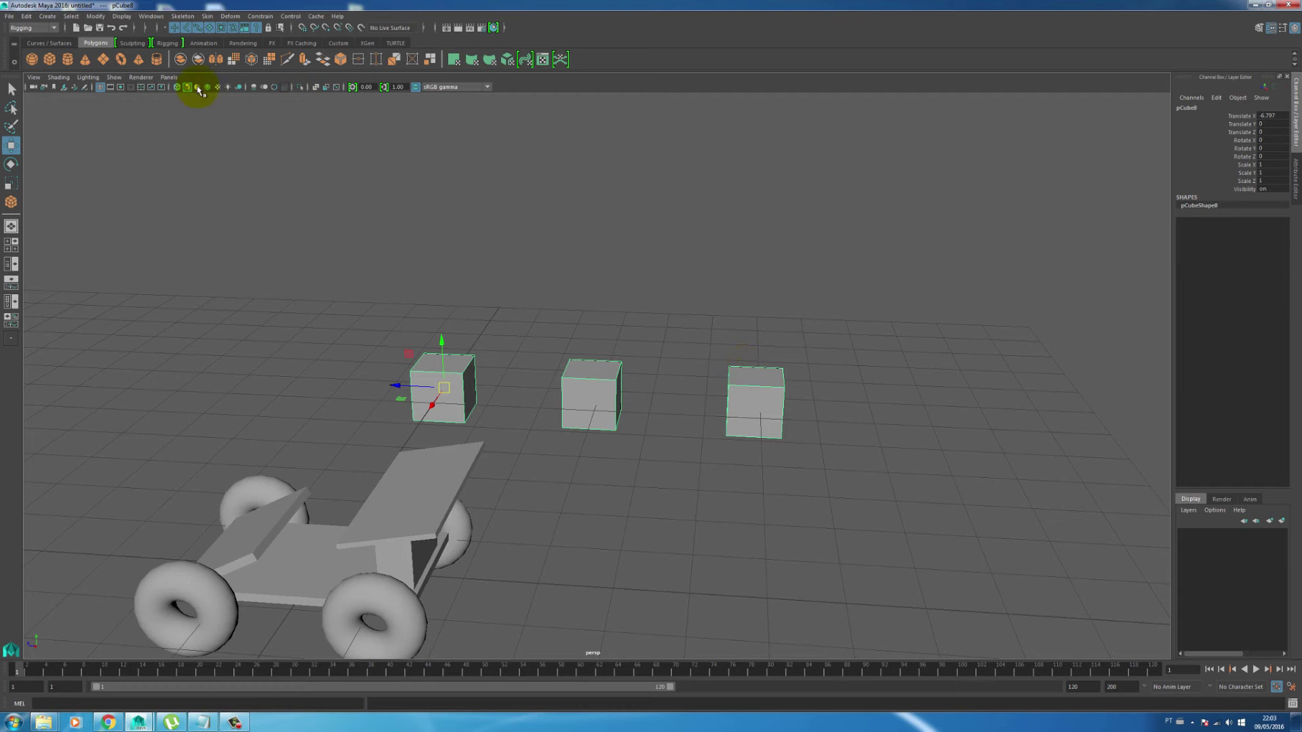
Step: Draw red Grease Pencil arrows from the first cube to the middle cube and from the middle cube to the end cube
click(86, 95)
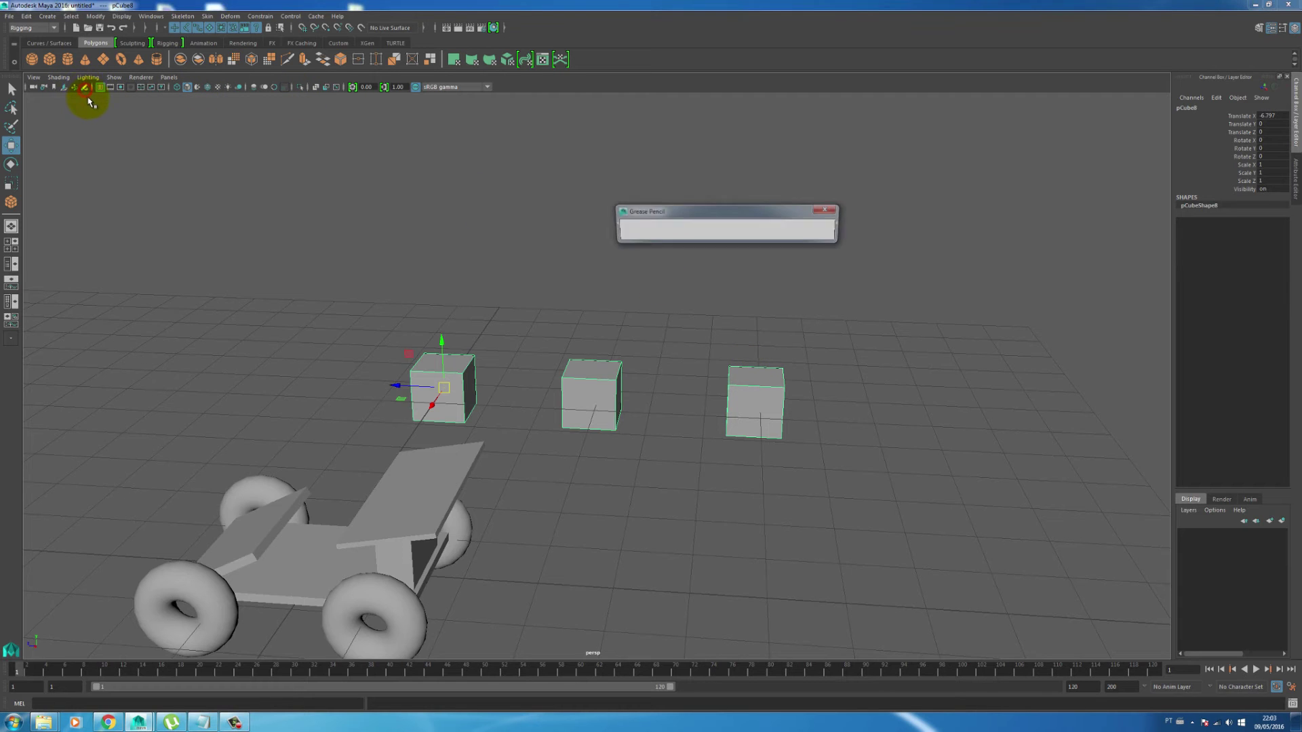
click(721, 214)
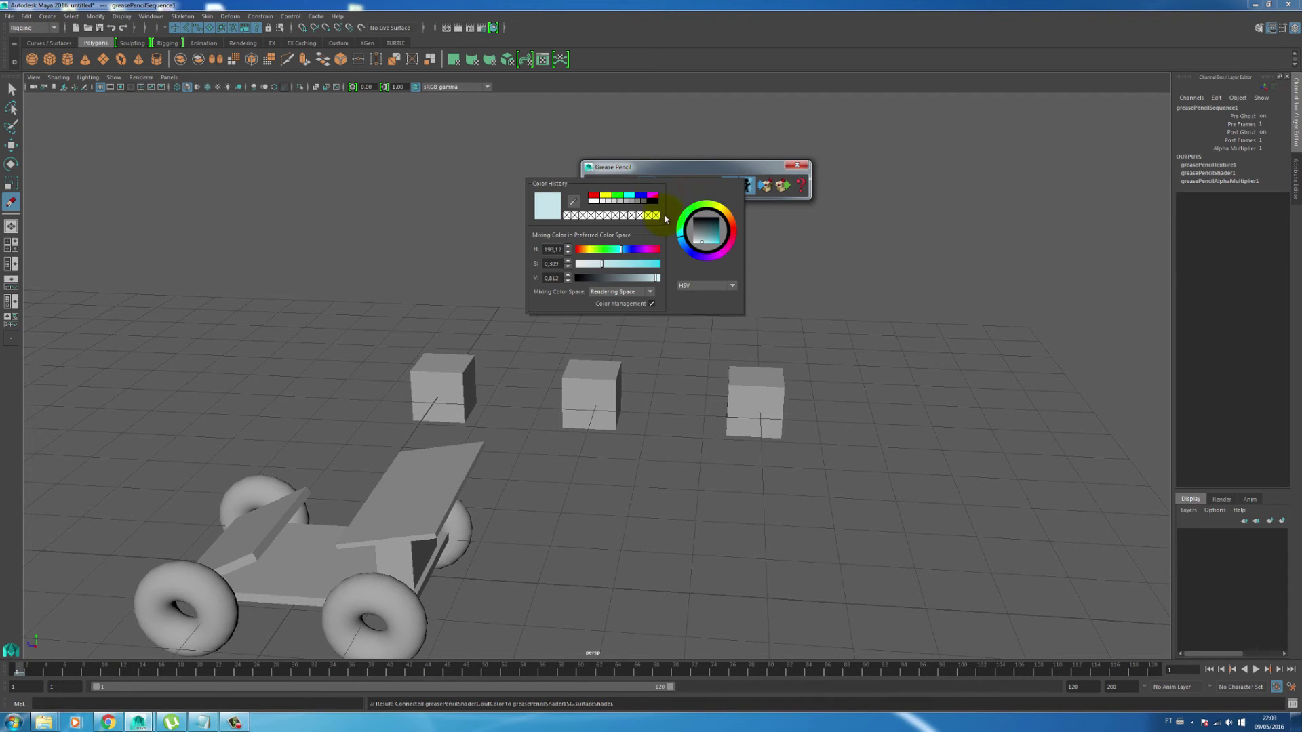
click(595, 196)
click(670, 172)
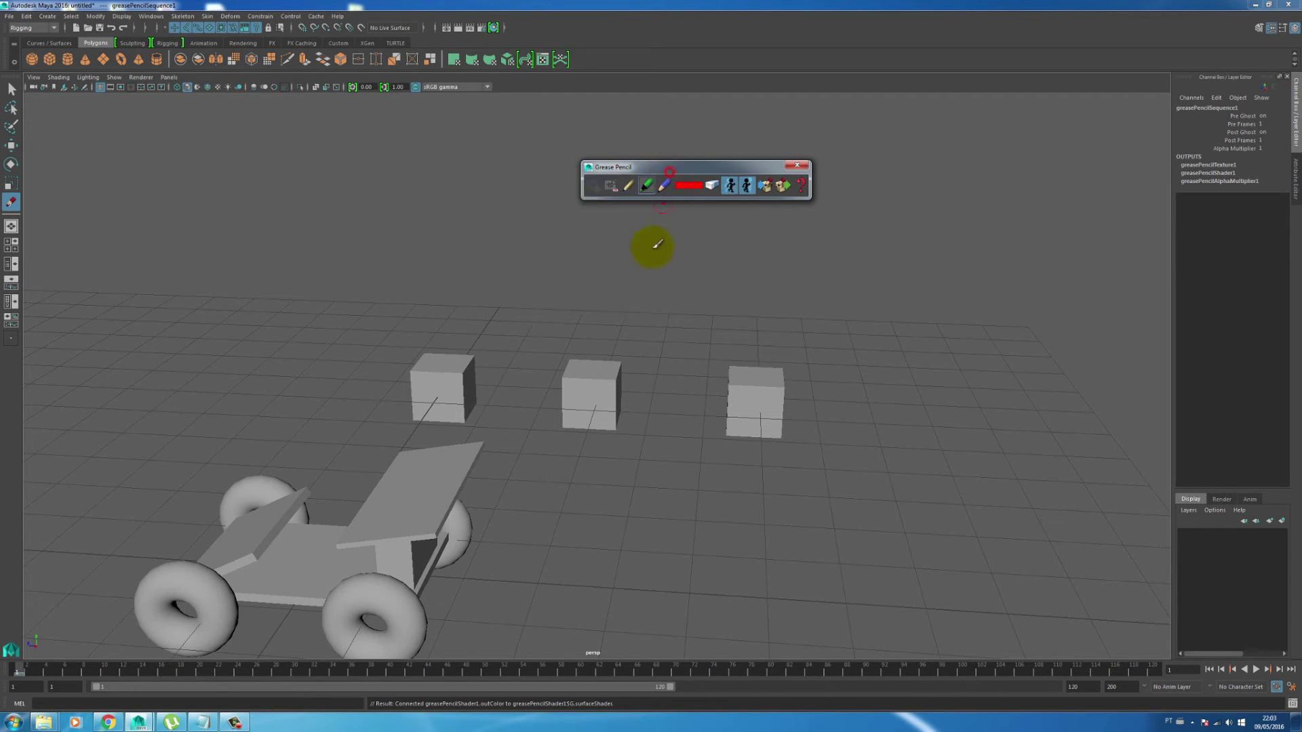
mouse_move(644, 259)
alt+mouse_down()
mouse_move(622, 255)
mouse_move(633, 259)
alt+mouse_up()
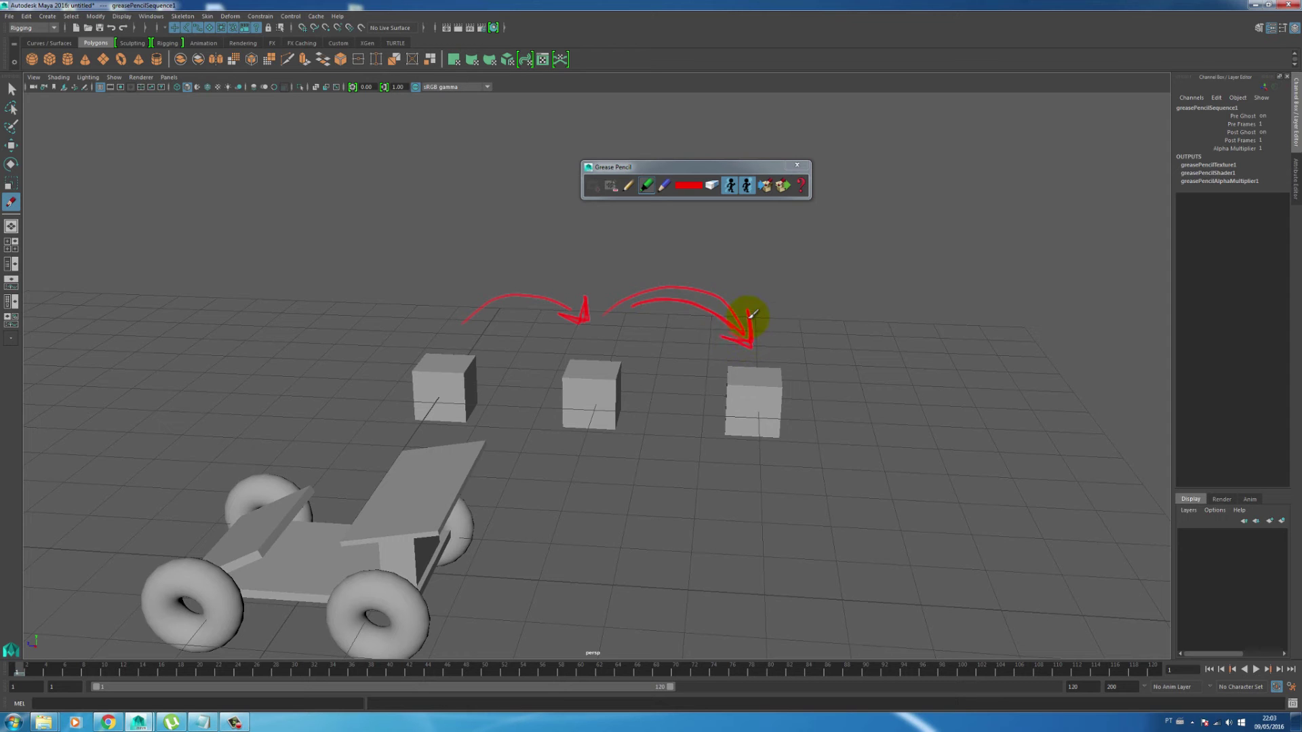
Step: Test the parenting chain by moving the first cube and the middle cube, undoing each move
key(q)
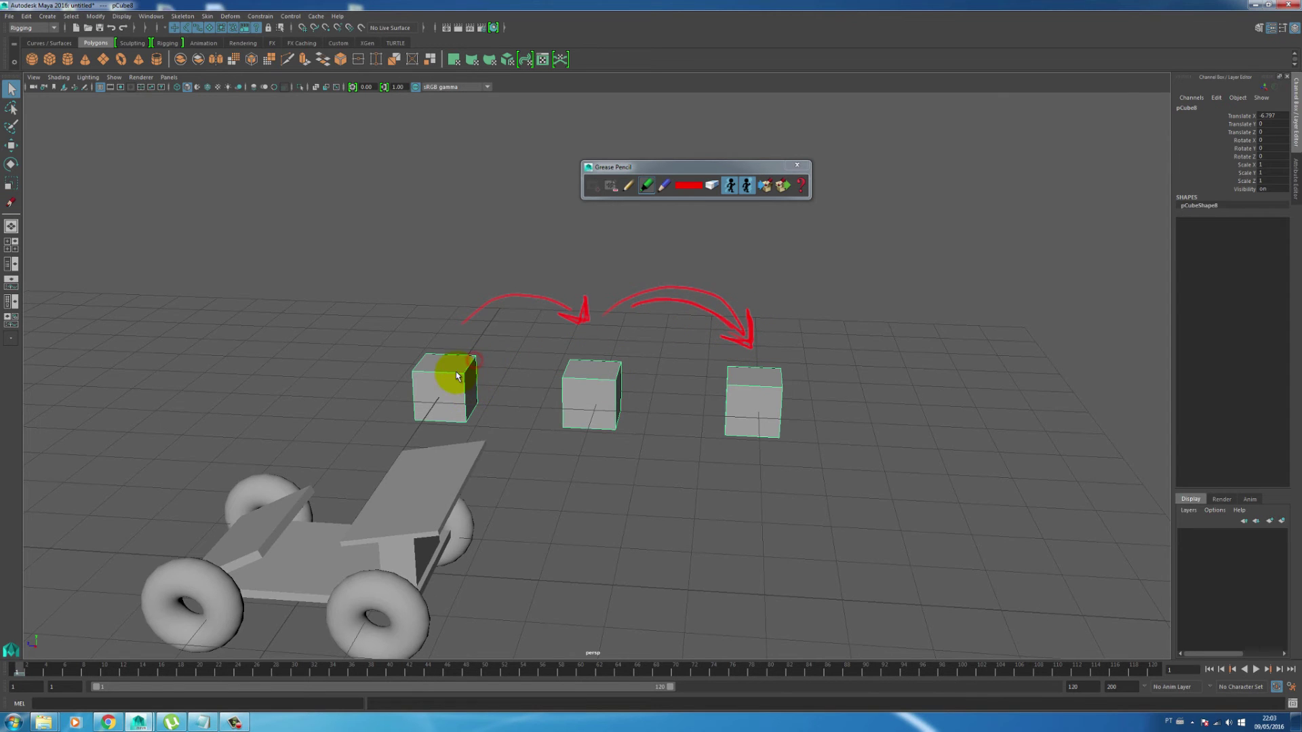
key(w)
drag(445, 337, 445, 270)
key(ctrl+z)
click(596, 400)
mouse_move(594, 345)
mouse_down()
mouse_move(602, 303)
mouse_move(603, 336)
mouse_up()
key(ctrl+z)
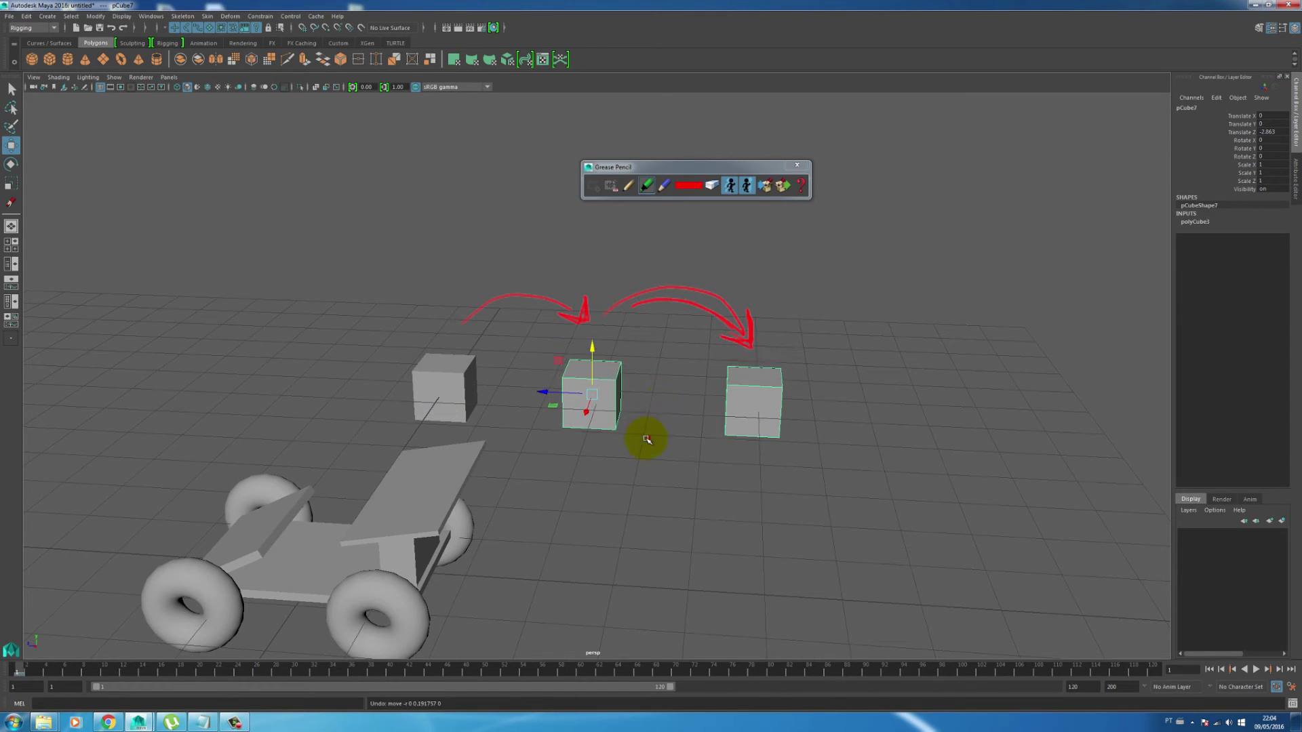
Step: Select all three cubes in the row and delete them
click(645, 436)
click(466, 372)
drag(423, 364, 808, 398)
key(Delete)
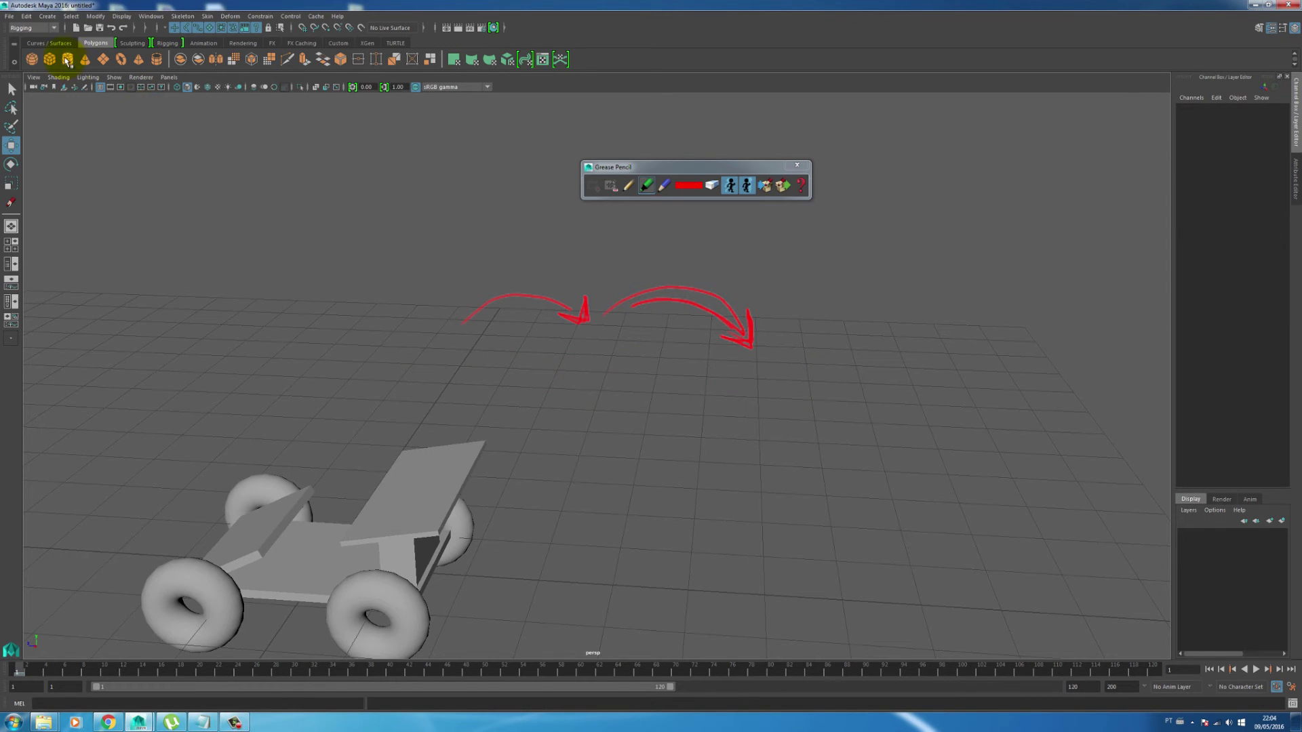
Step: Create a polygon cylinder, move it along X to about -7.4 behind the car, and set its Rotate X to 90
click(333, 539)
drag(303, 590, 1083, 263)
key(e)
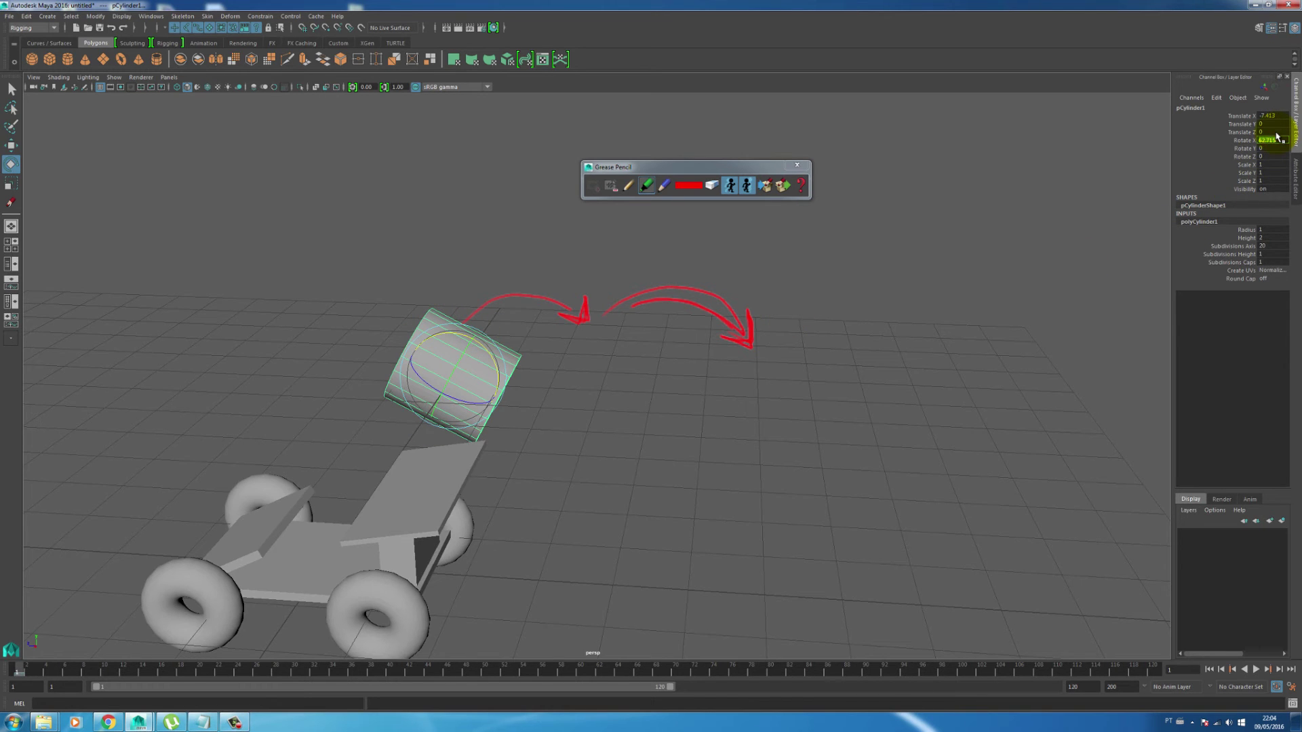
text(90)
key(Return)
Step: Scale the cylinder along its length to a Scale Y of about 2.07
click(540, 391)
click(506, 380)
key(r)
drag(425, 374, 456, 386)
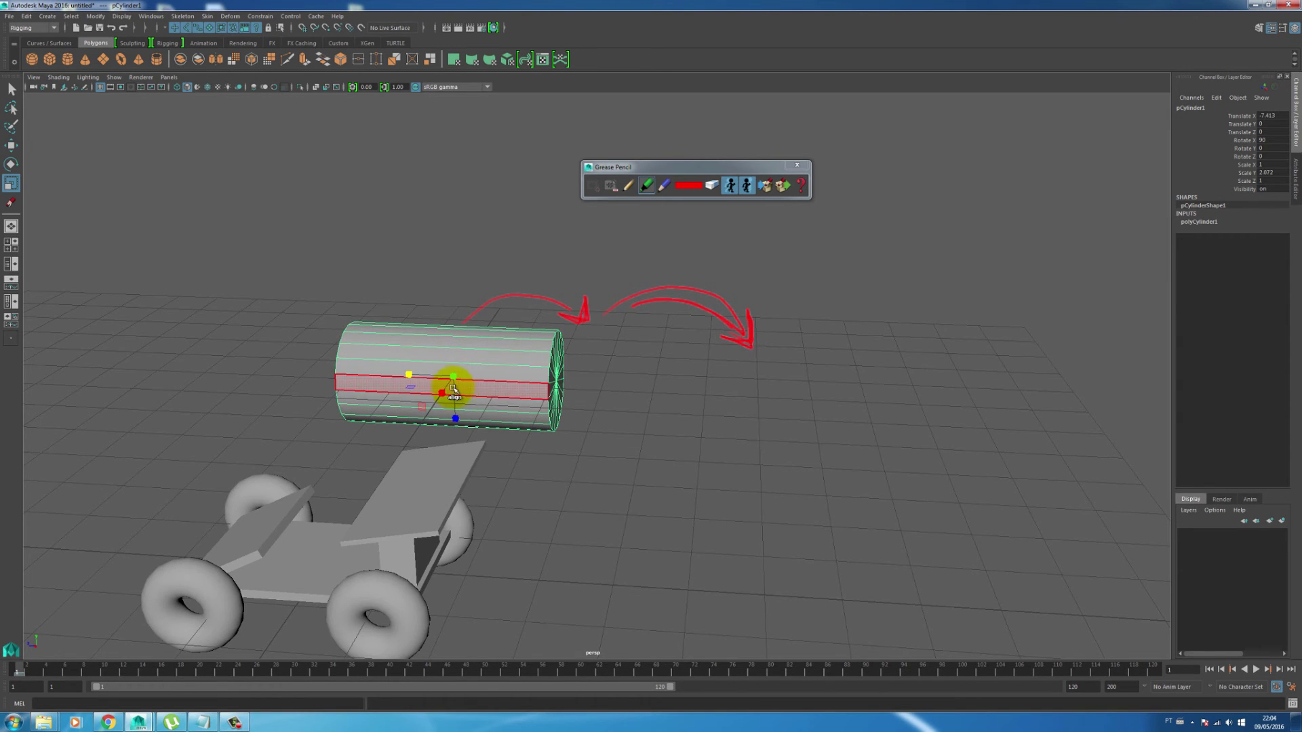
Step: Move the cylinder's pivot from its centre to the end of the cylinder farthest from the arrows
key(d)
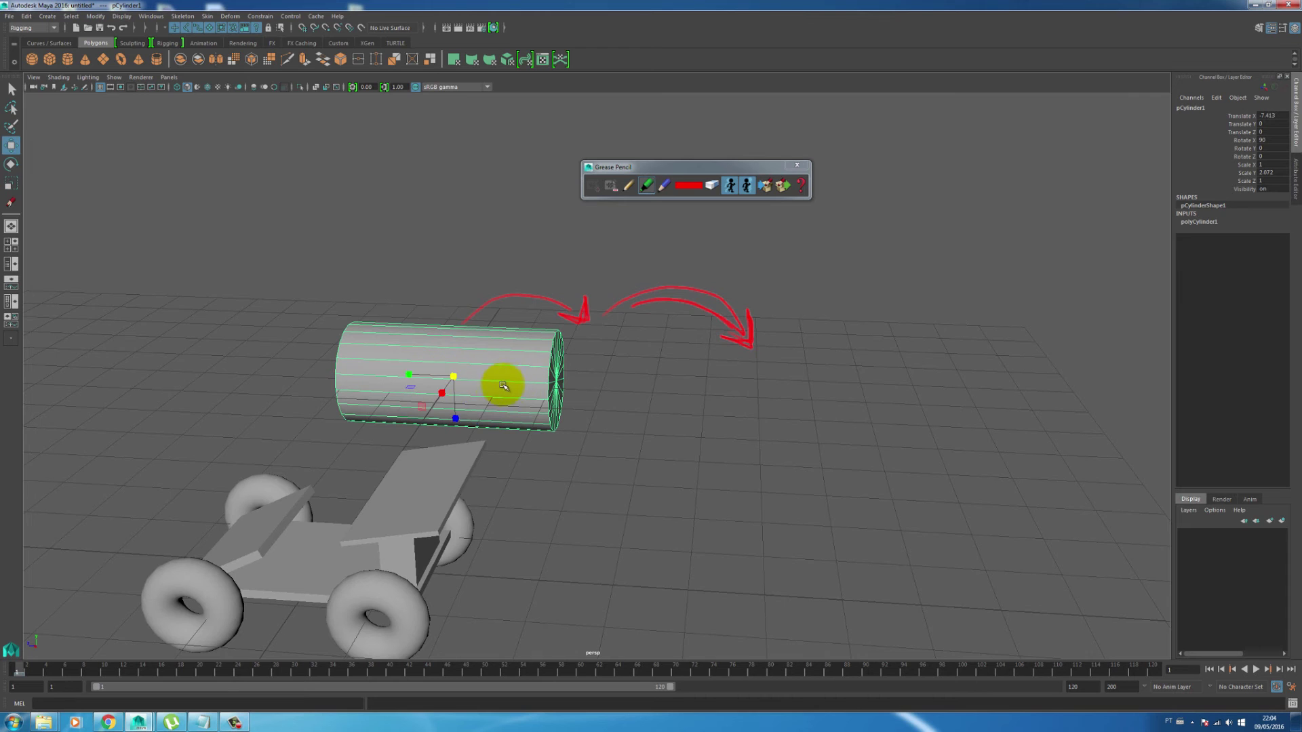
key(w)
key(d)
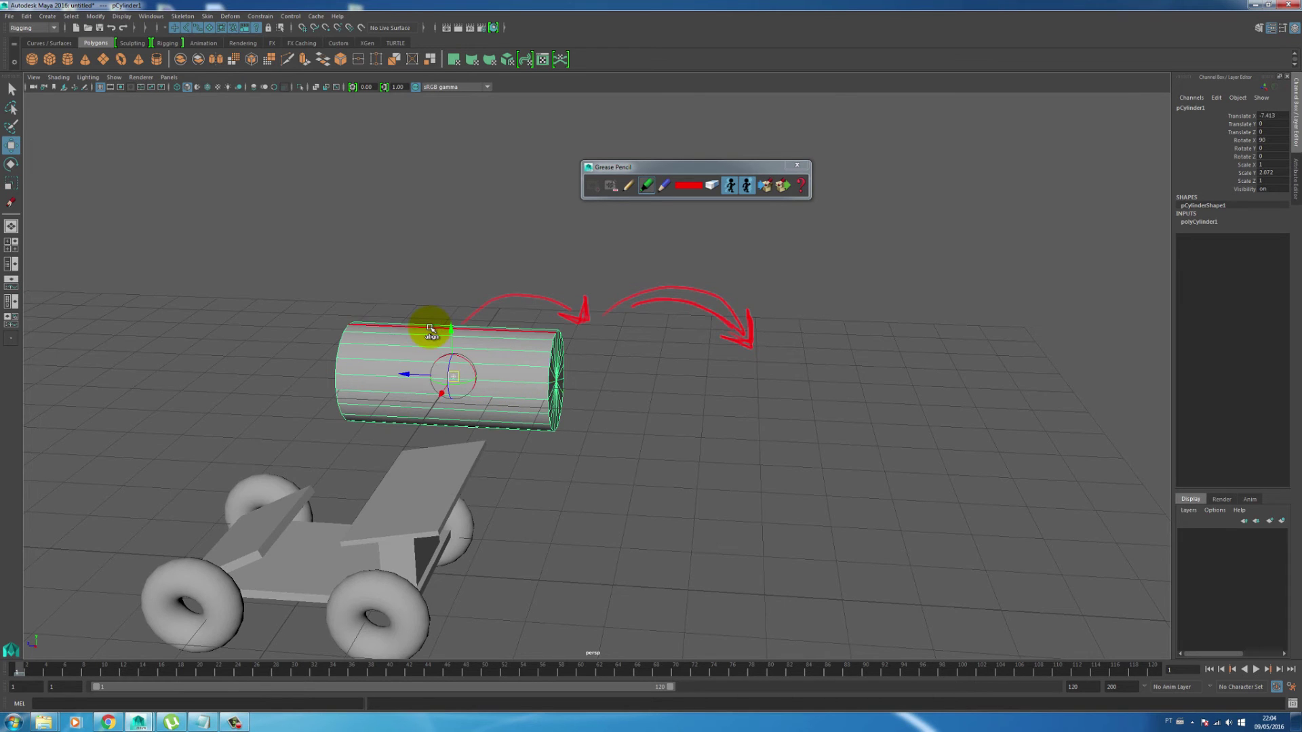
drag(410, 372, 305, 369)
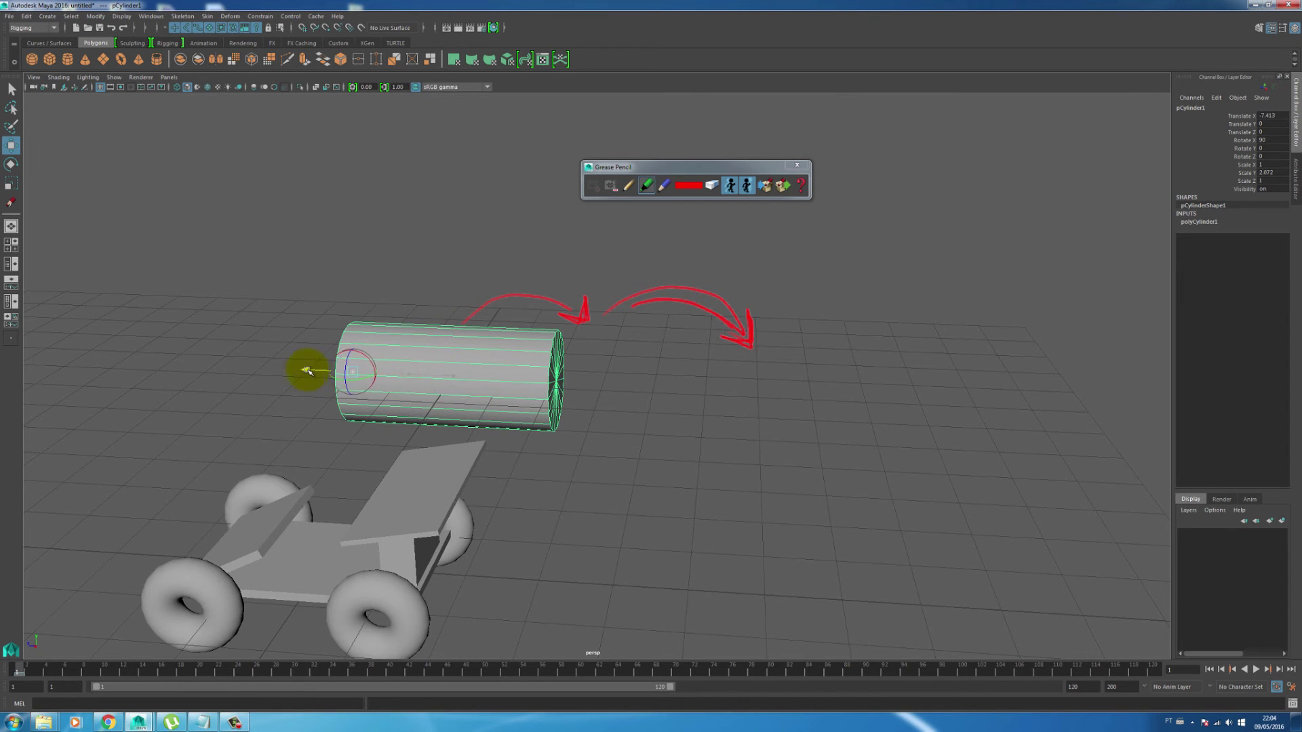
click(662, 398)
Step: Duplicate the cylinder, place the copy end to end beside it, and repeat the offset for a third cylinder
click(539, 374)
key(ctrl+d)
drag(303, 373, 532, 400)
key(shift+d)
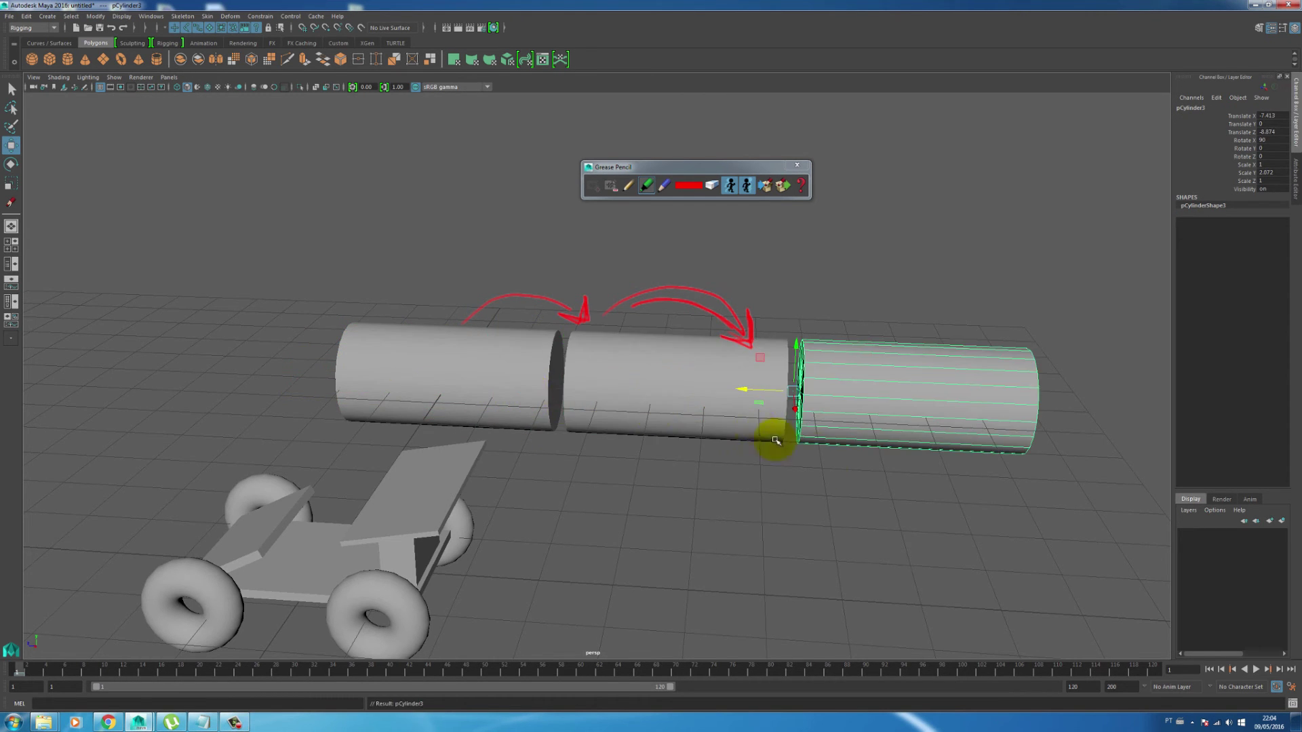
Step: Parent the end cylinder to the middle one, and the middle cylinder to the first
click(825, 491)
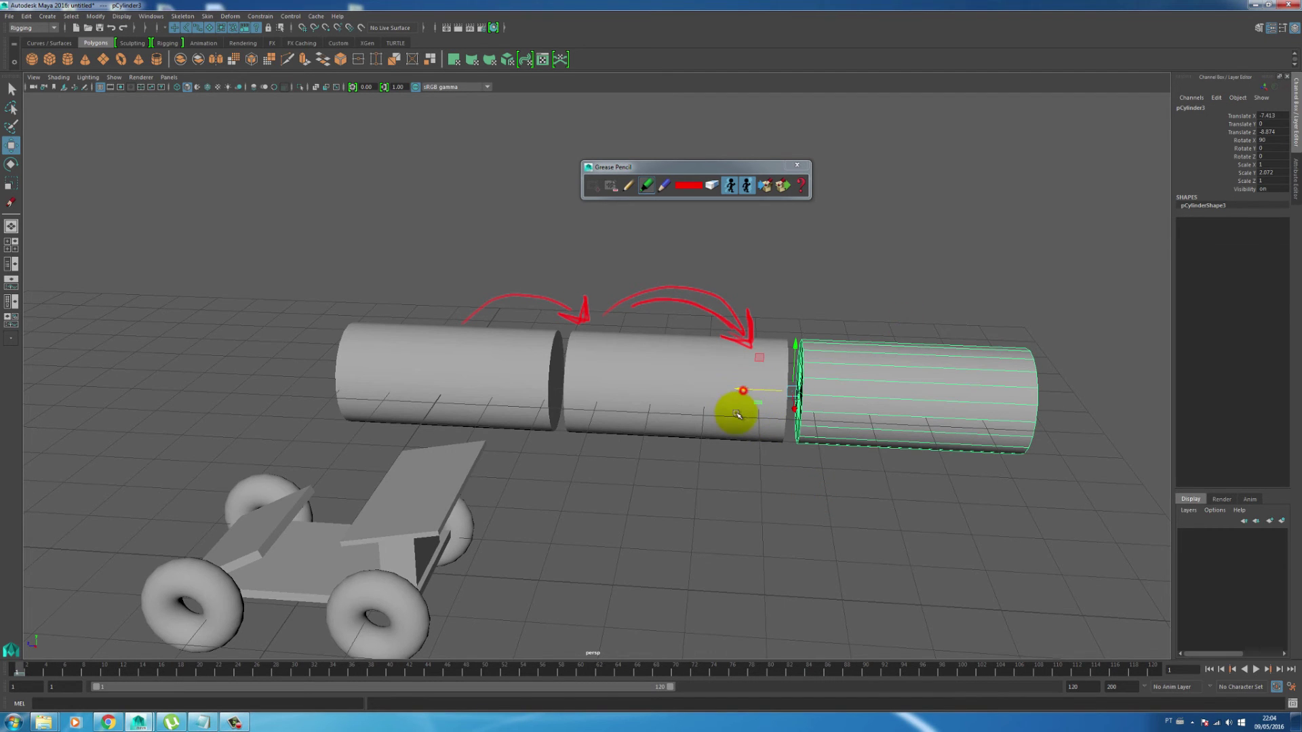
key(Caps_Lock)
click(590, 389)
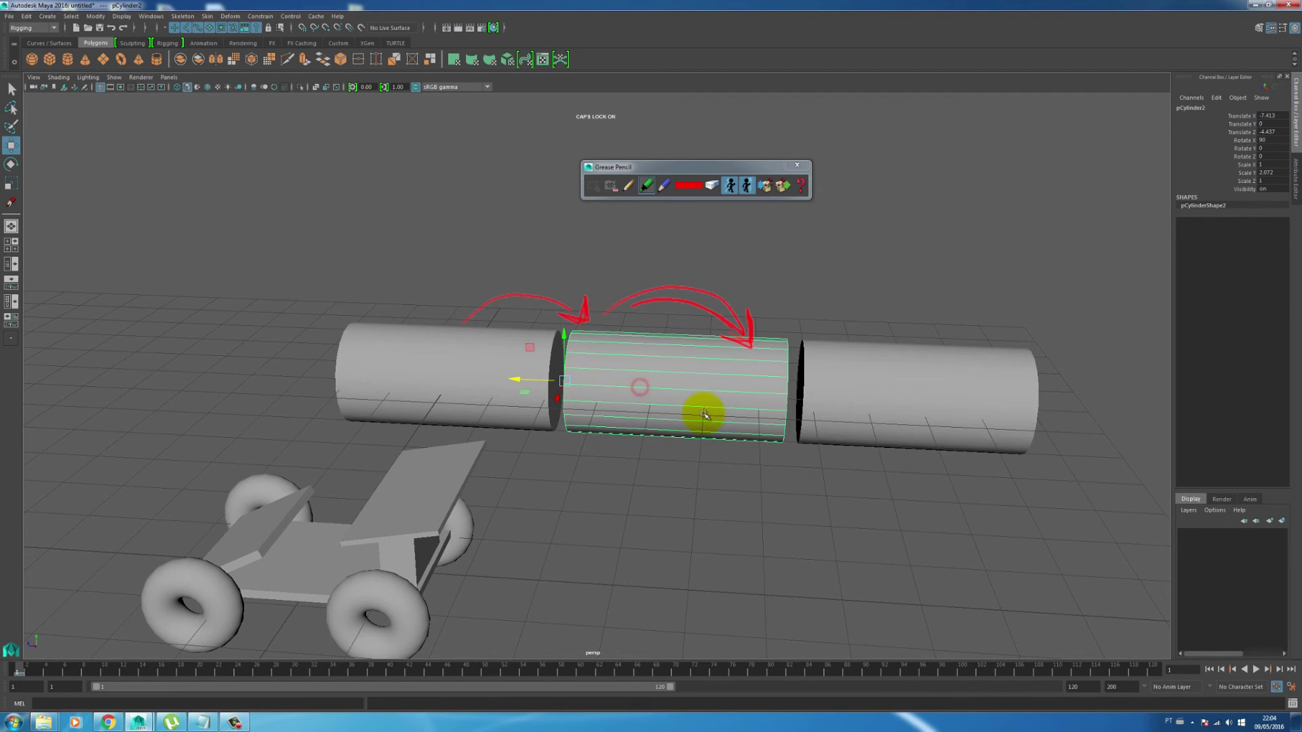
click(806, 415)
click(702, 422)
key(ctrl+z)
shift+click(654, 369)
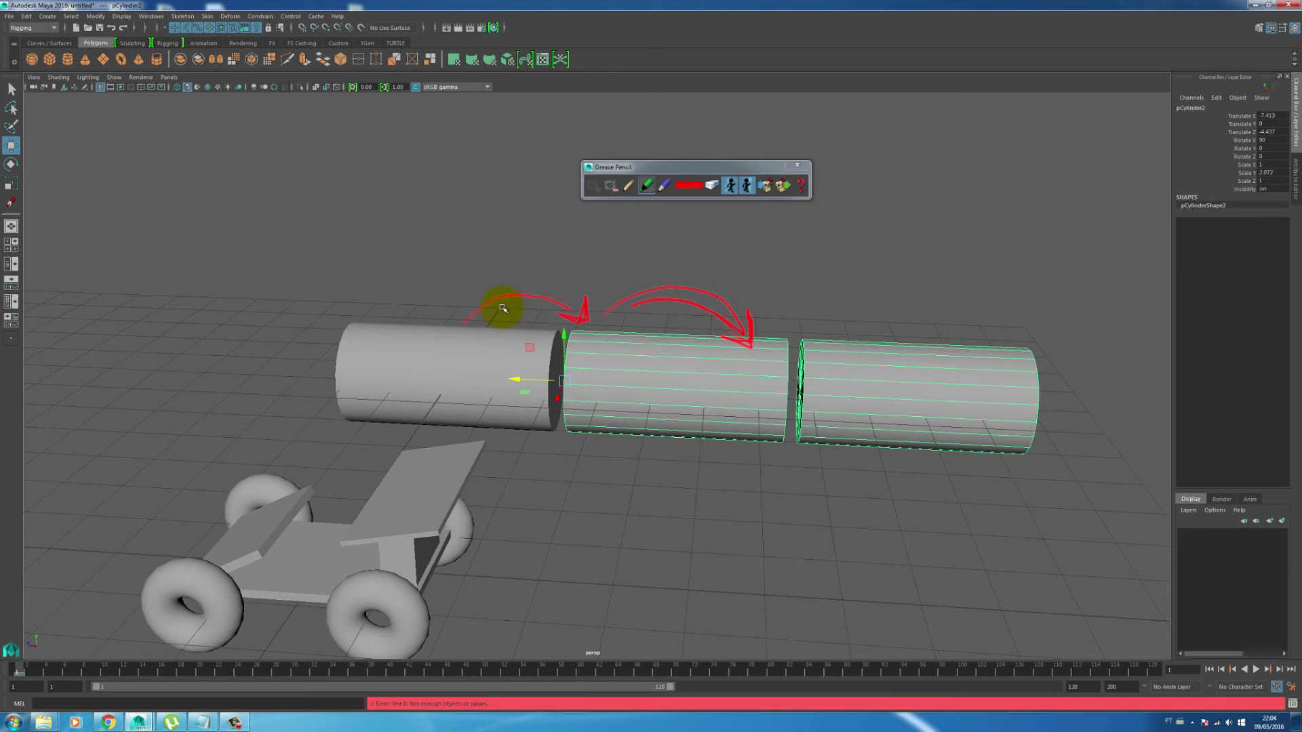
click(424, 359)
key(p)
Step: Select all three cylinders from last child to first parent, test rotating them together, and undo the rotations
click(706, 480)
click(517, 373)
click(713, 464)
click(969, 353)
shift+click(654, 378)
shift+click(515, 361)
key(e)
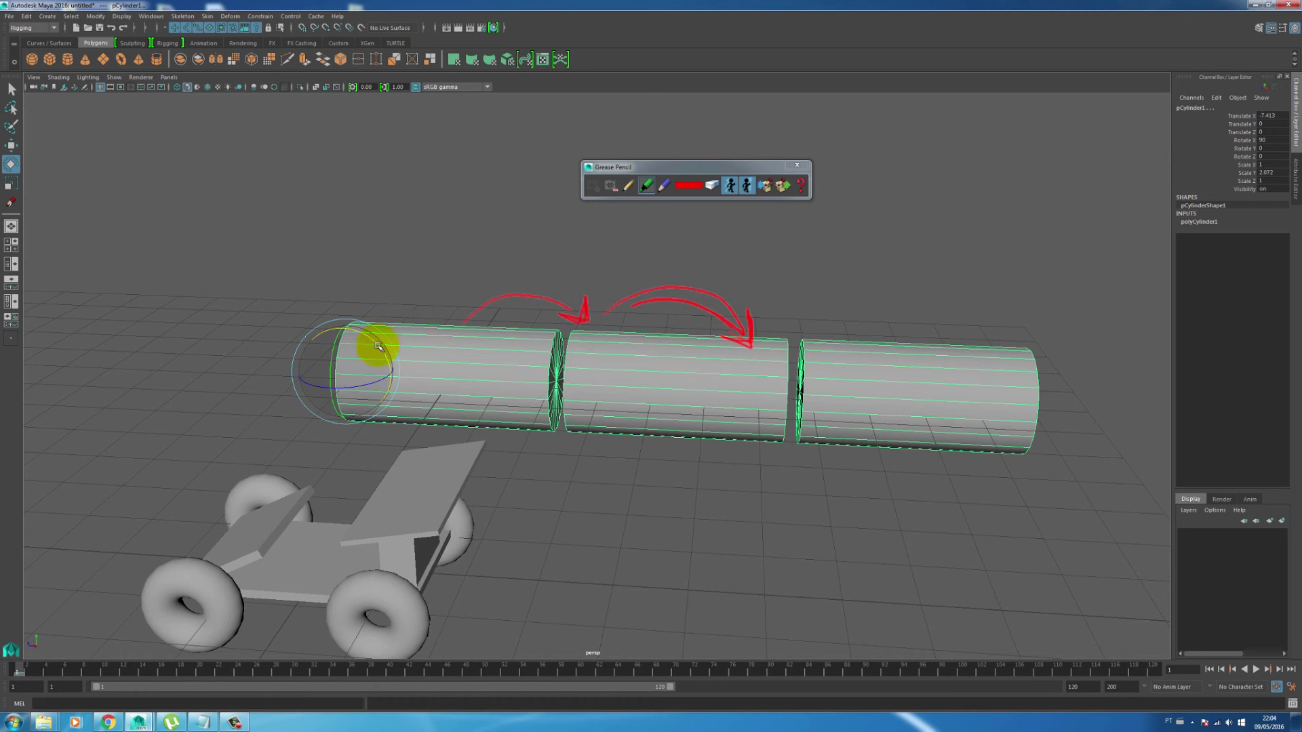
drag(372, 349, 534, 251)
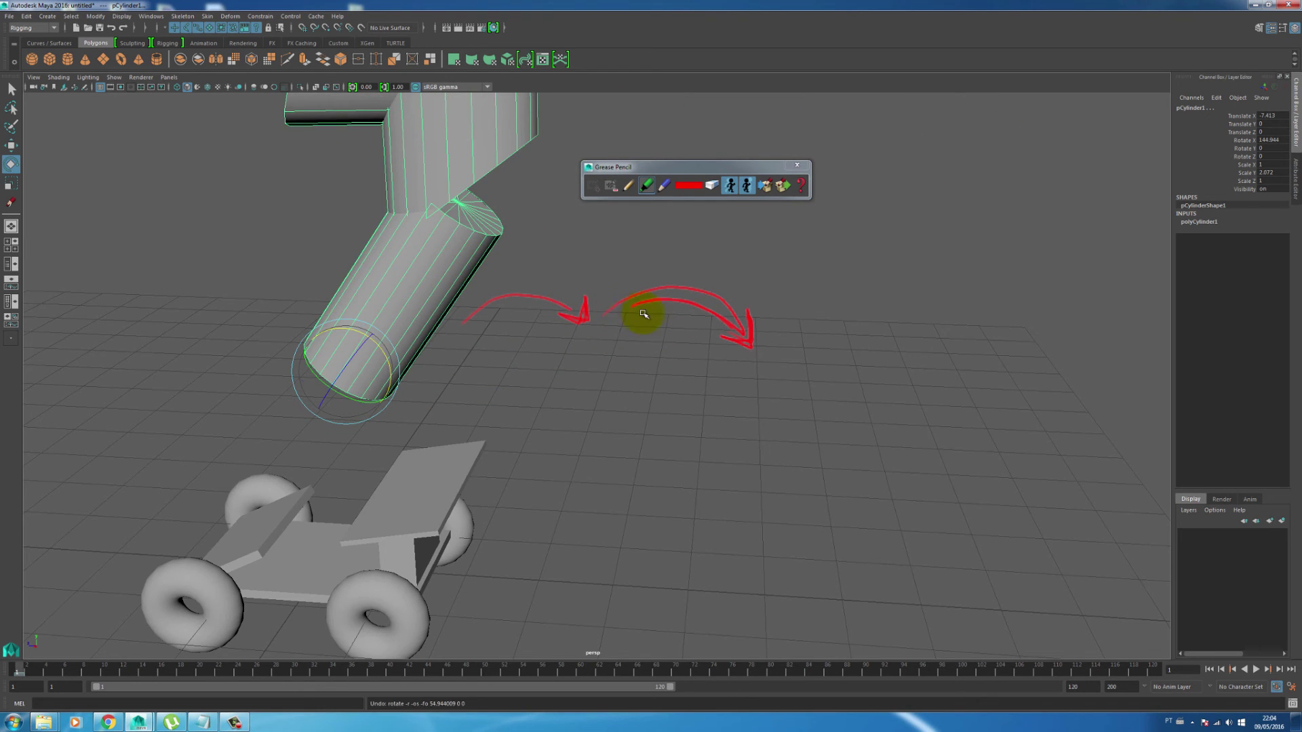
key(ctrl+z)
key(ctrl+z)
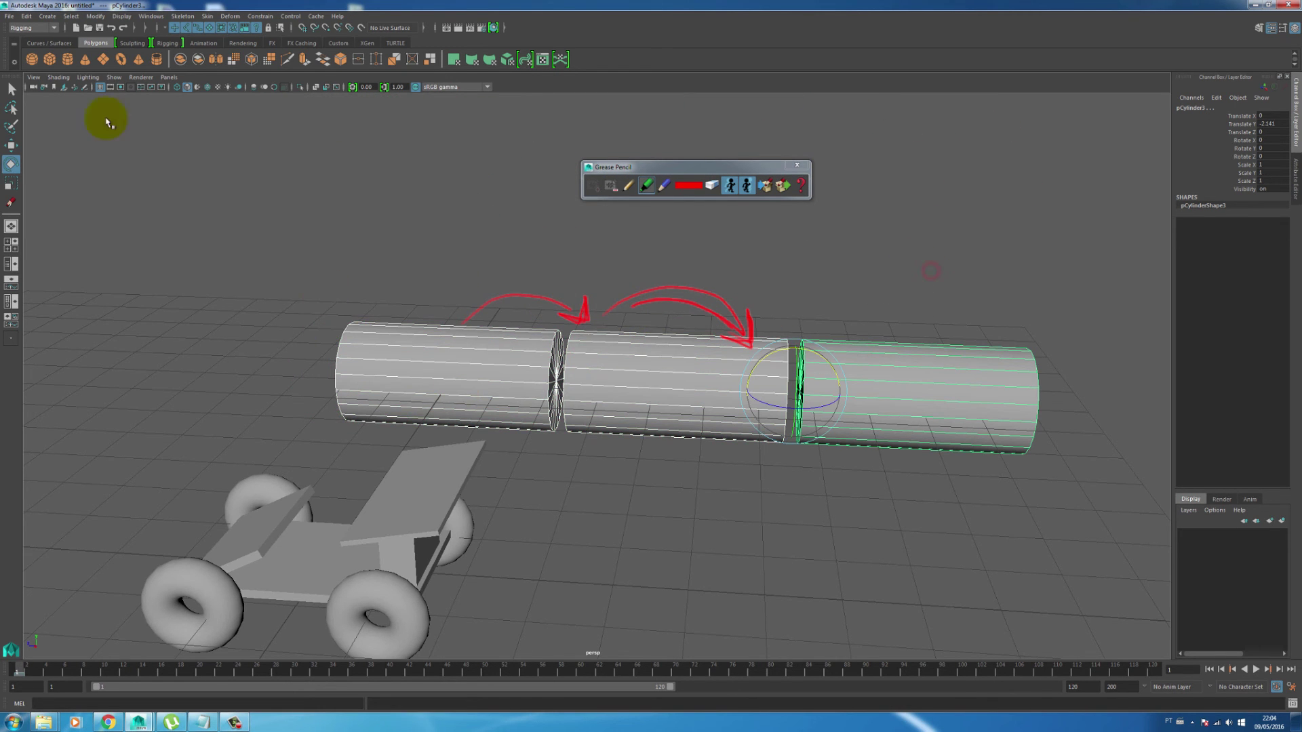
Step: Freeze the transformations of the selected chained cylinders
click(47, 17)
click(96, 15)
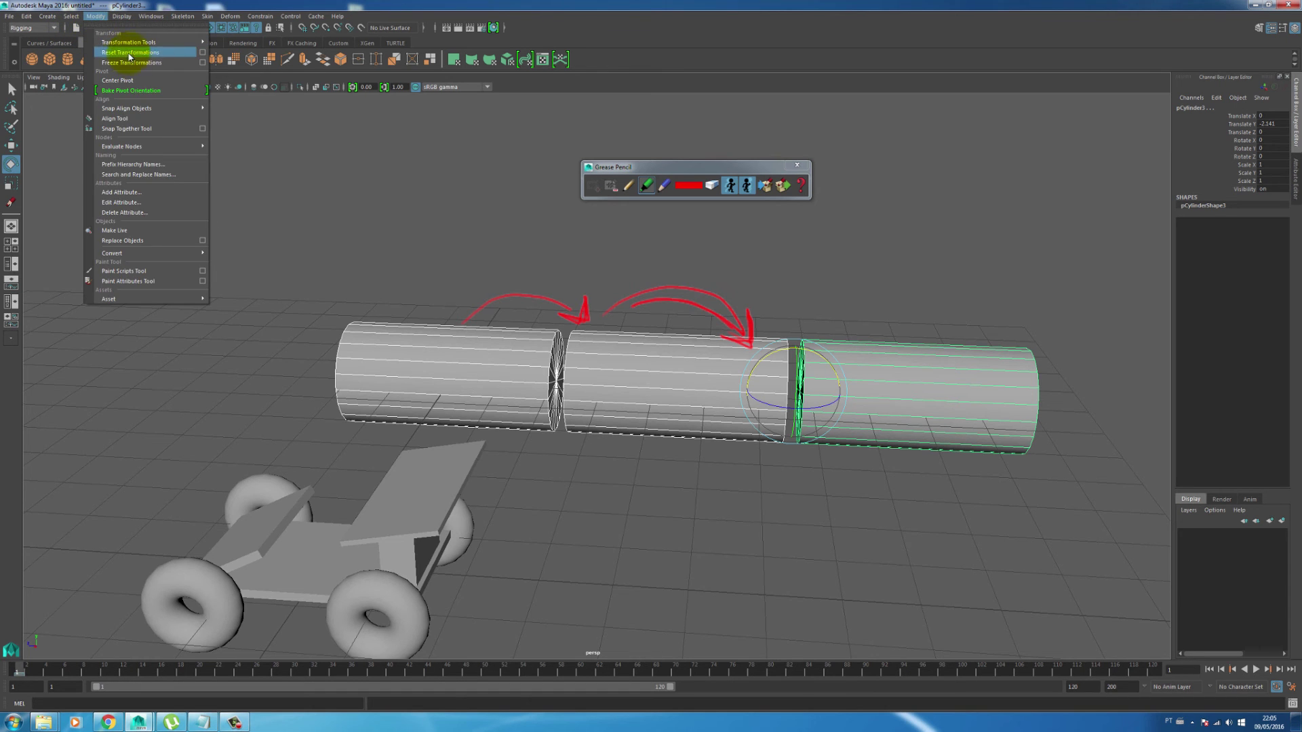
click(130, 53)
Step: Test curling the chain by rotating all three cylinders at once about X, and undo the rotations
click(803, 299)
click(573, 362)
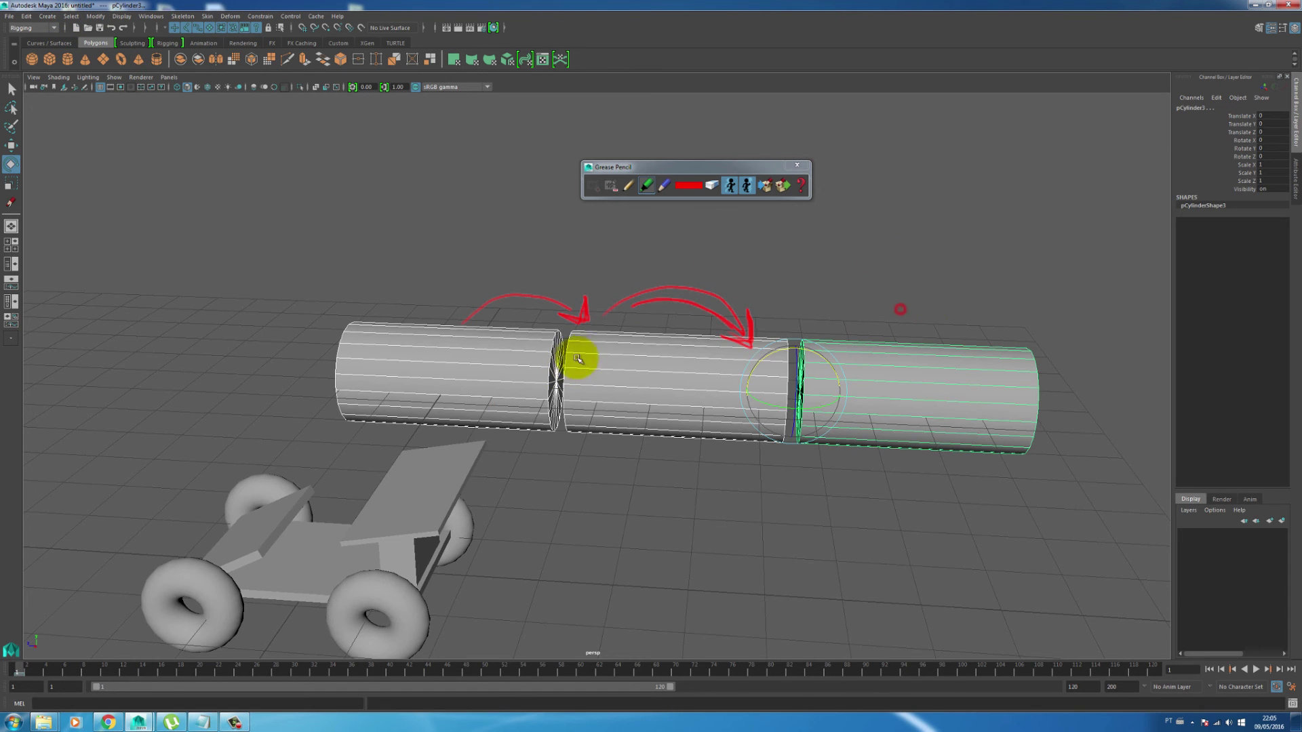
drag(828, 360, 840, 291)
scroll(706, 285, down, 5)
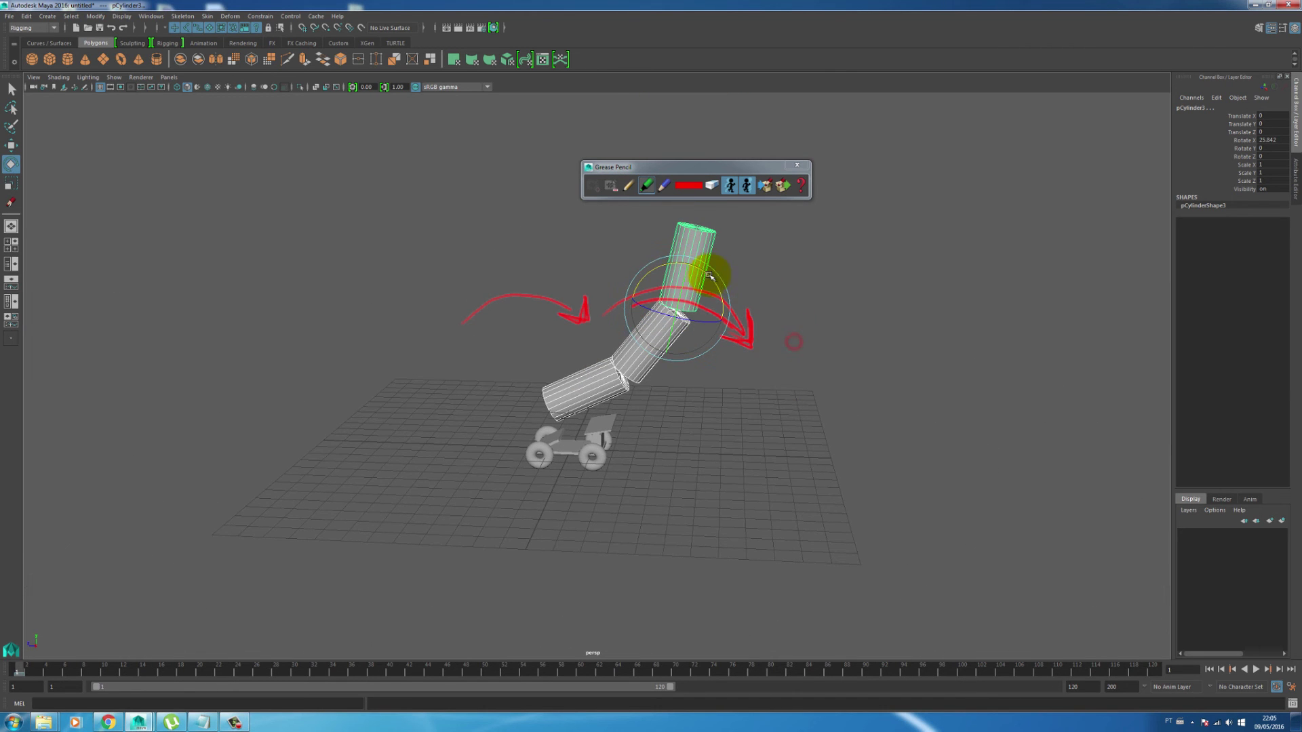
key(ctrl+z)
mouse_move(742, 371)
mouse_down()
mouse_move(741, 421)
mouse_move(741, 364)
mouse_move(715, 340)
mouse_move(747, 377)
mouse_move(739, 339)
mouse_move(691, 325)
mouse_move(716, 364)
mouse_move(724, 436)
mouse_move(741, 380)
mouse_up()
key(ctrl+z)
Step: Delete the three chained cylinders one by one, from the end cylinder back to the first
drag(872, 372, 613, 401)
key(w)
click(763, 434)
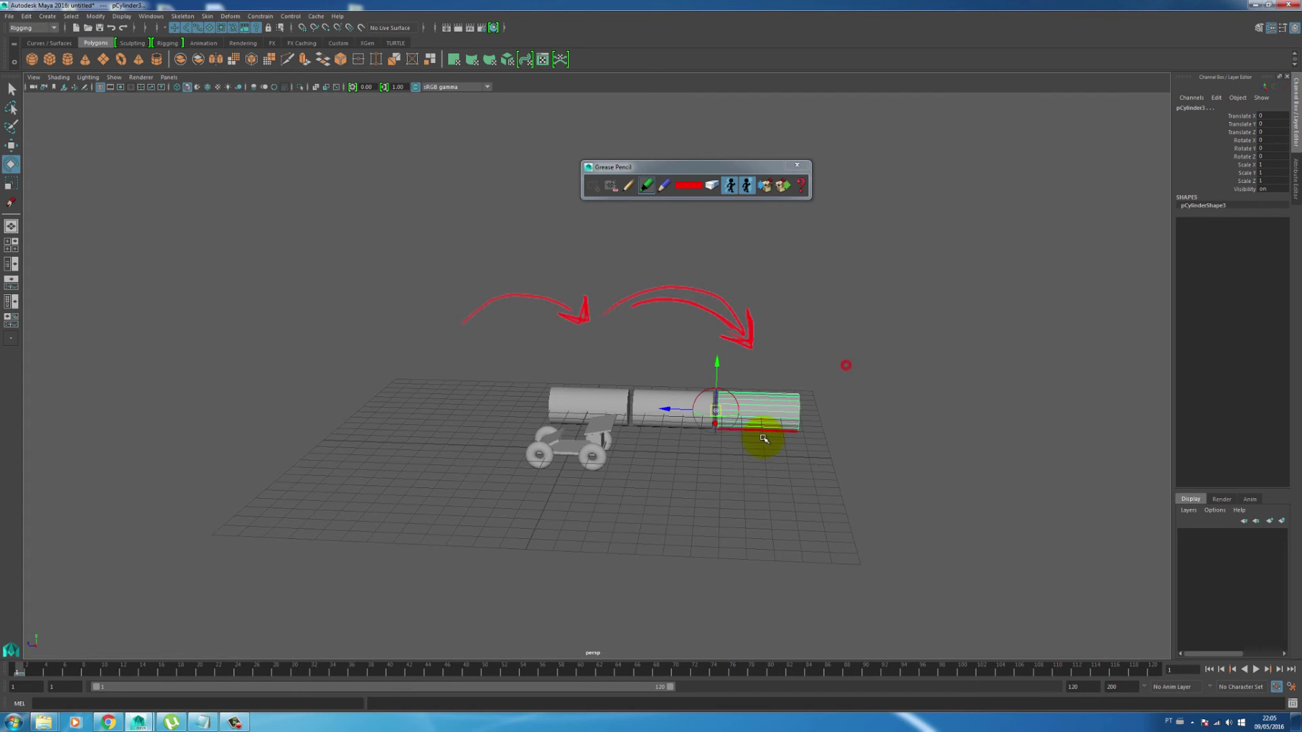
key(Delete)
click(677, 410)
key(Delete)
click(596, 400)
key(Delete)
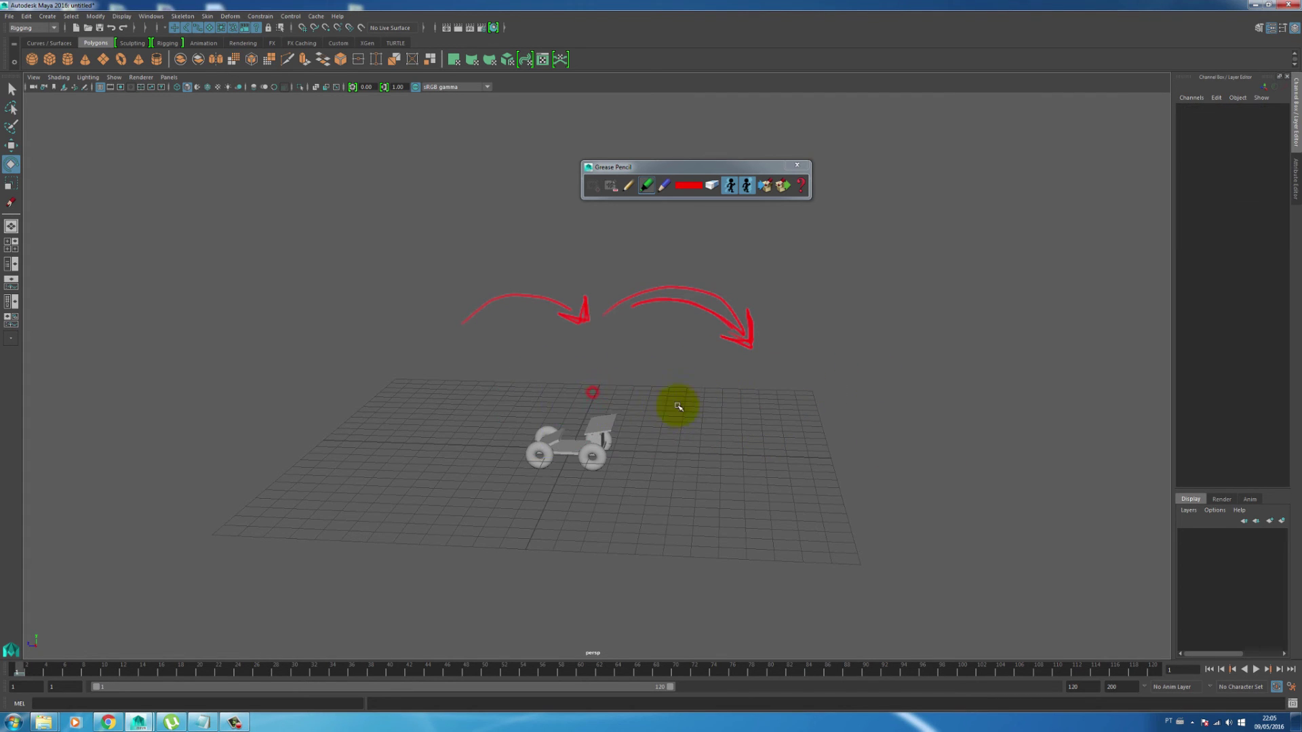
Step: Delete the Grease Pencil frame with the red arrows and return to selecting objects
alt+right_drag(724, 462, 822, 441)
alt+middle_drag(619, 411, 644, 352)
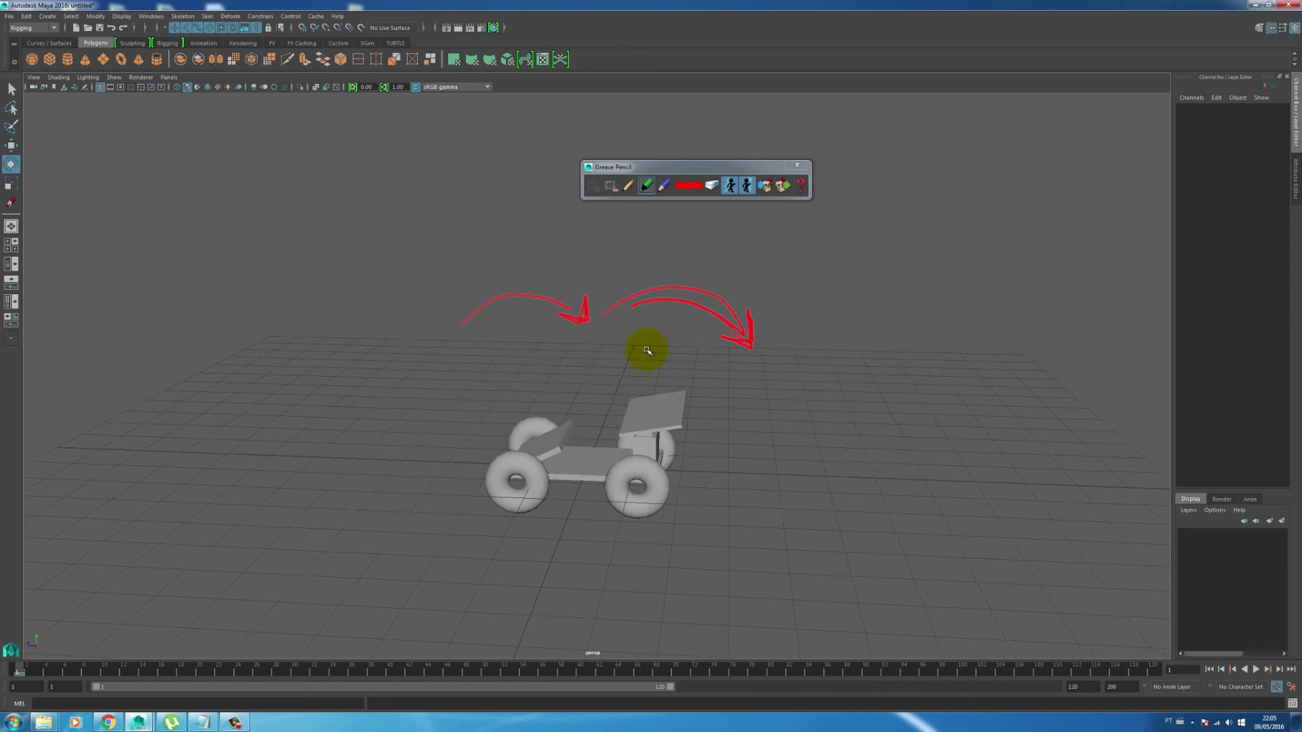
alt+drag(645, 352, 619, 407)
click(556, 359)
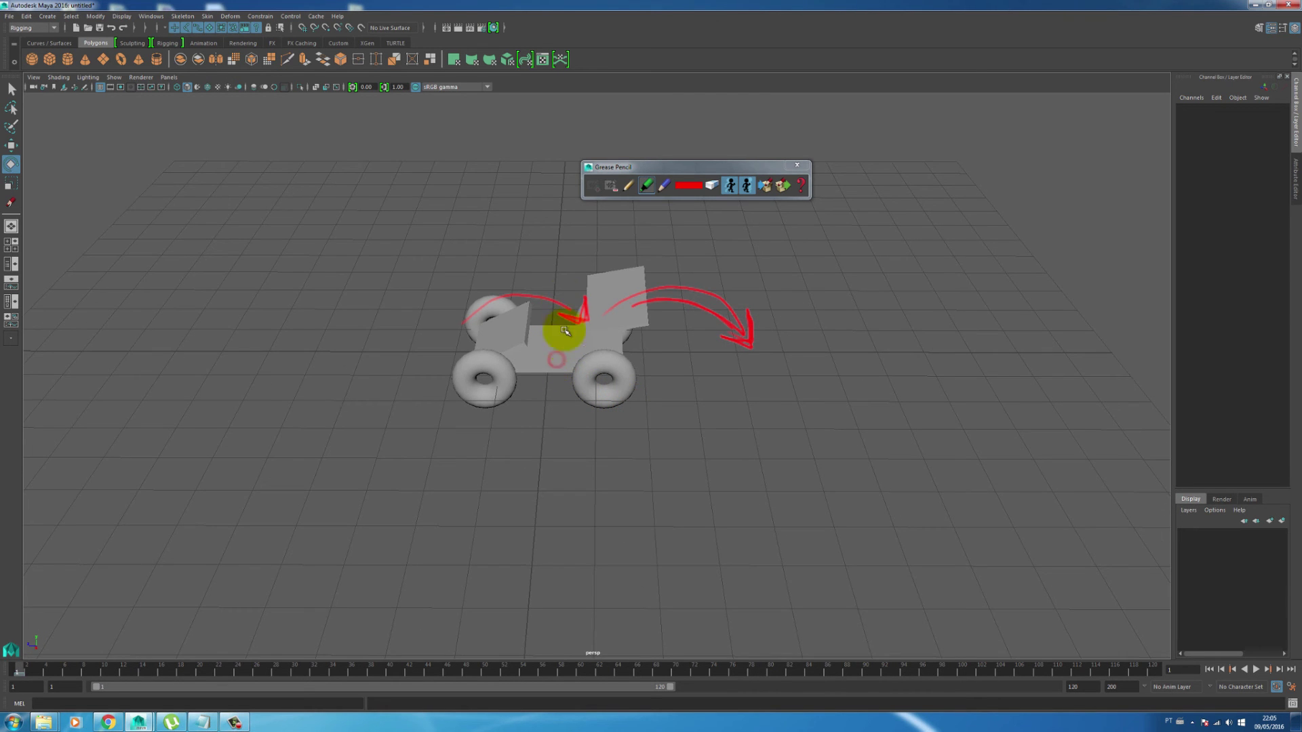
click(618, 185)
click(543, 353)
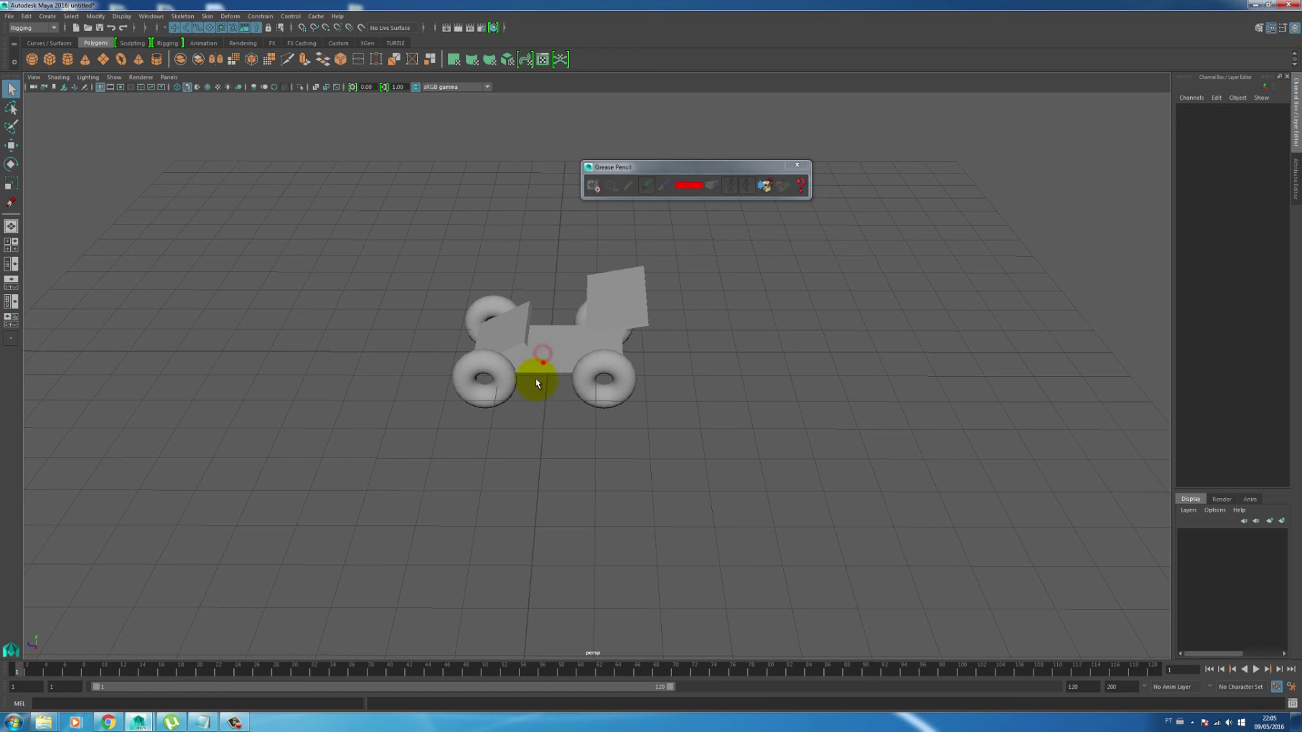
Step: Examine the car's body, wheels and spoiler up close from several angles
click(544, 361)
mouse_move(520, 352)
alt+mouse_down()
mouse_move(581, 339)
mouse_move(466, 506)
mouse_move(539, 456)
alt+mouse_up()
alt+middle_drag(539, 456, 411, 466)
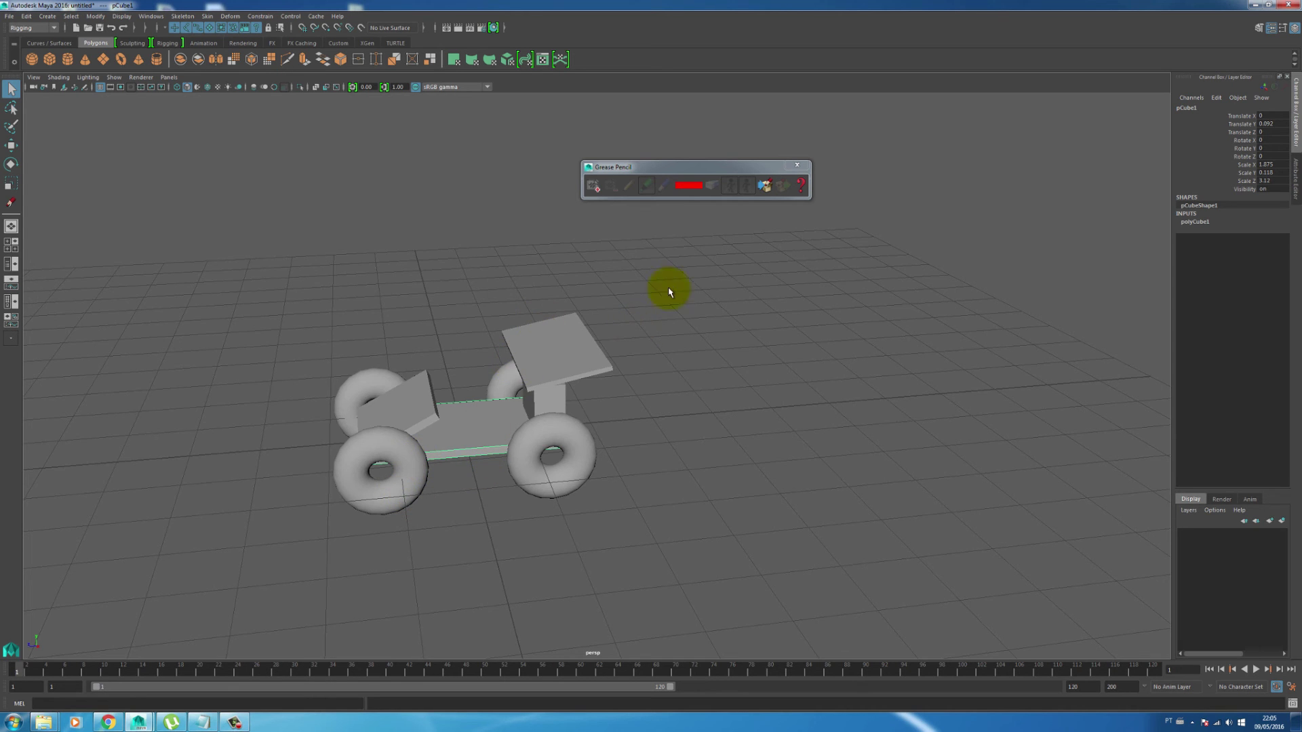
alt+drag(589, 366, 578, 380)
alt+middle_drag(772, 432, 556, 322)
drag(912, 410, 447, 586)
key(f)
alt+drag(727, 266, 891, 267)
Step: Select the spoiler parts, all four wheels and the slanted front panel, and parent them to the car's flat base
click(837, 285)
drag(962, 212, 739, 314)
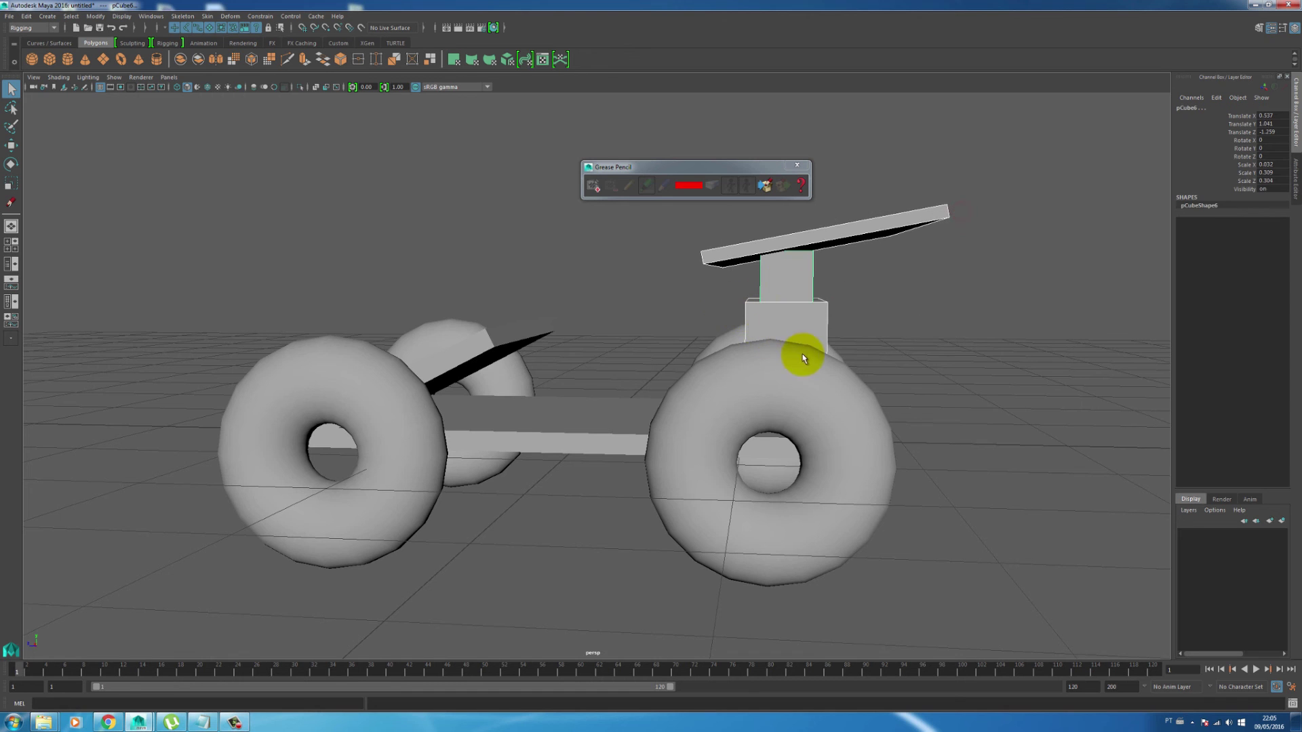
click(731, 361)
click(434, 481)
click(501, 358)
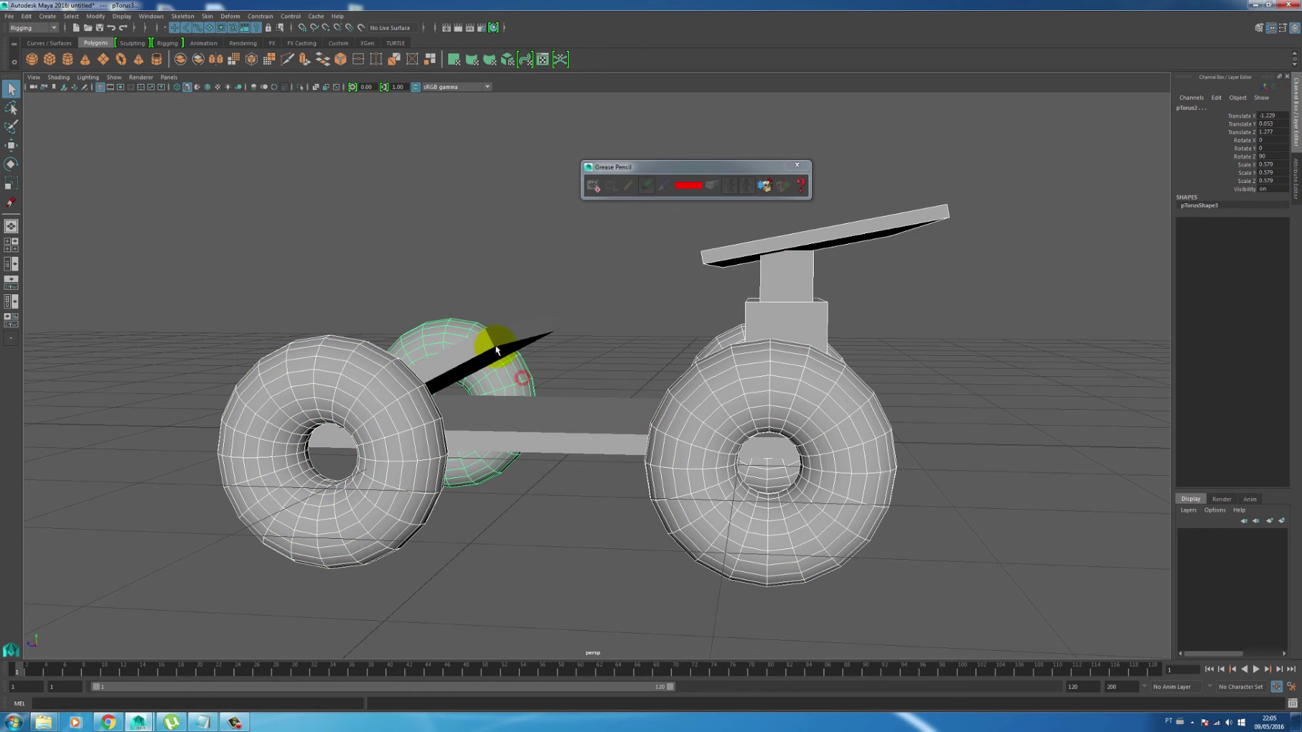
alt+drag(596, 334, 573, 401)
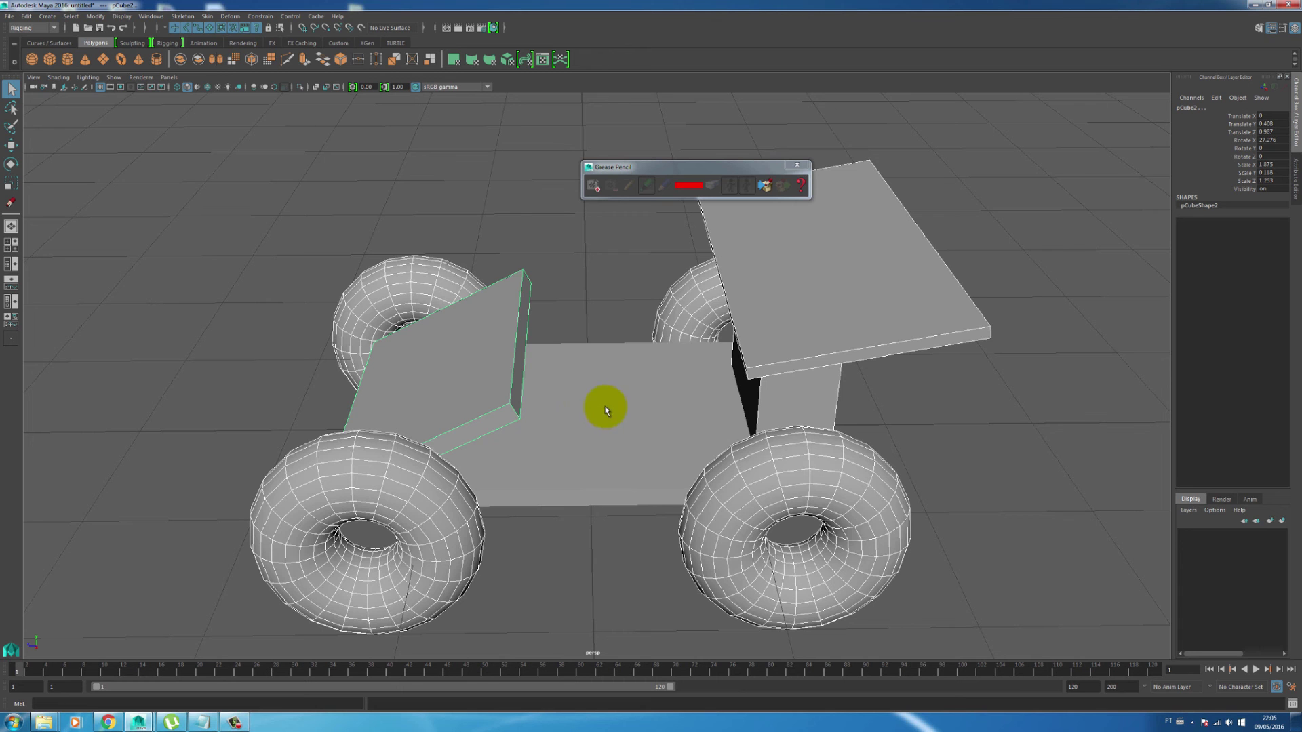
click(607, 408)
alt+right_drag(594, 446, 552, 453)
alt+drag(552, 454, 599, 464)
key(p)
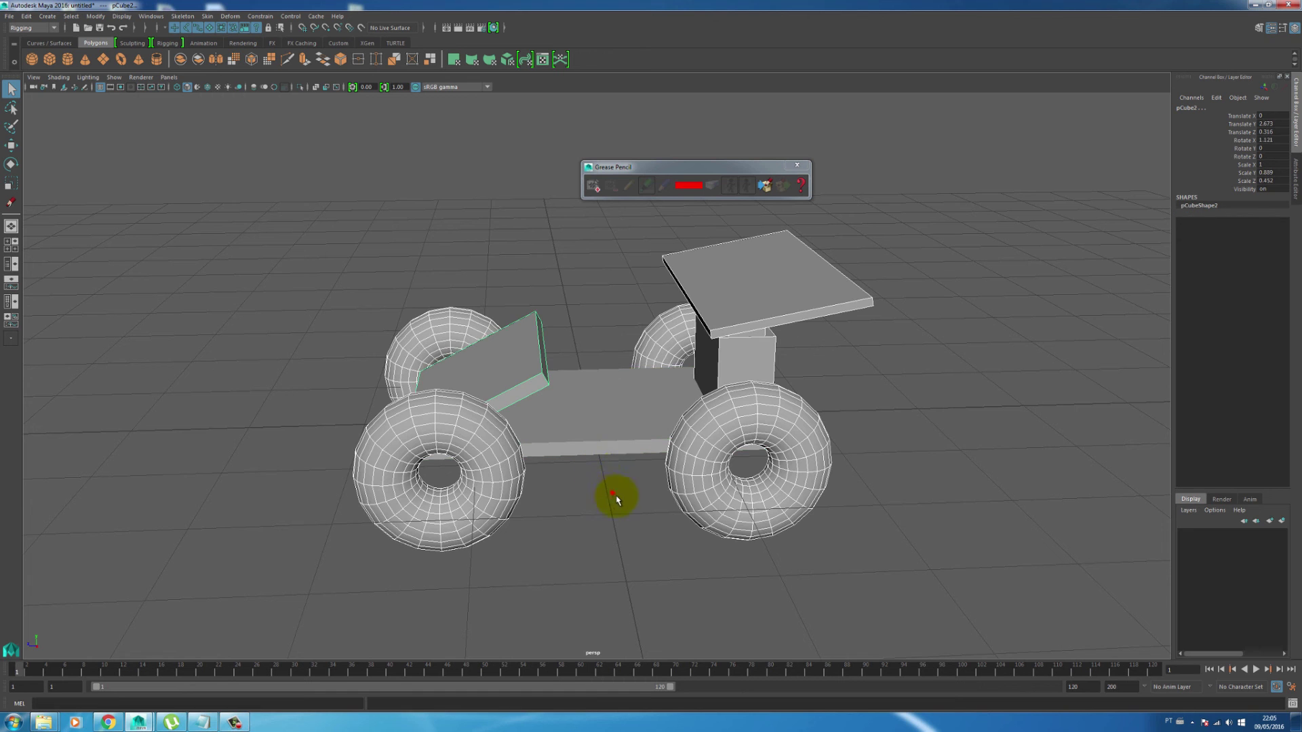
click(613, 500)
Step: Close the Grease Pencil toolbar window
alt+drag(619, 404, 677, 360)
alt+right_drag(677, 360, 634, 398)
alt+drag(634, 398, 644, 387)
click(799, 166)
Step: Select the car's base and move the whole car forward and back along Z to check the parenting
click(601, 397)
click(572, 493)
click(591, 410)
key(w)
drag(546, 390, 185, 402)
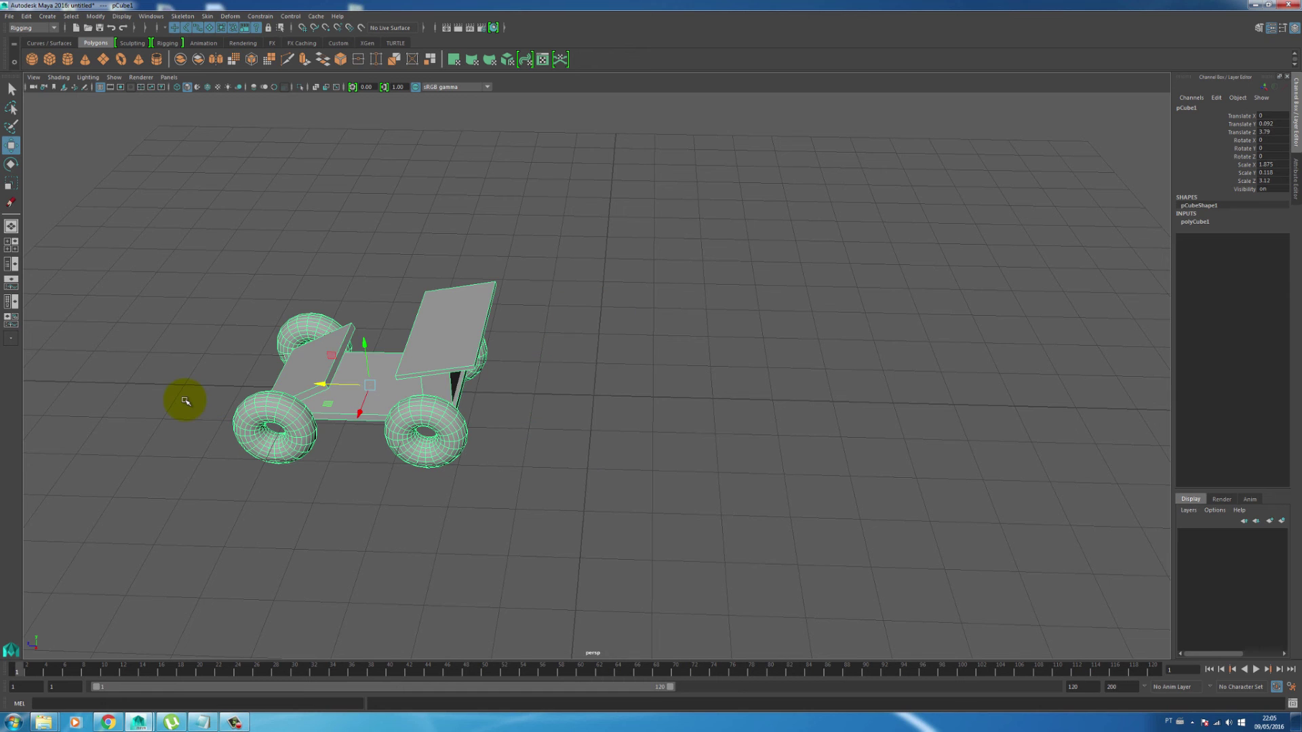
drag(333, 387, 690, 477)
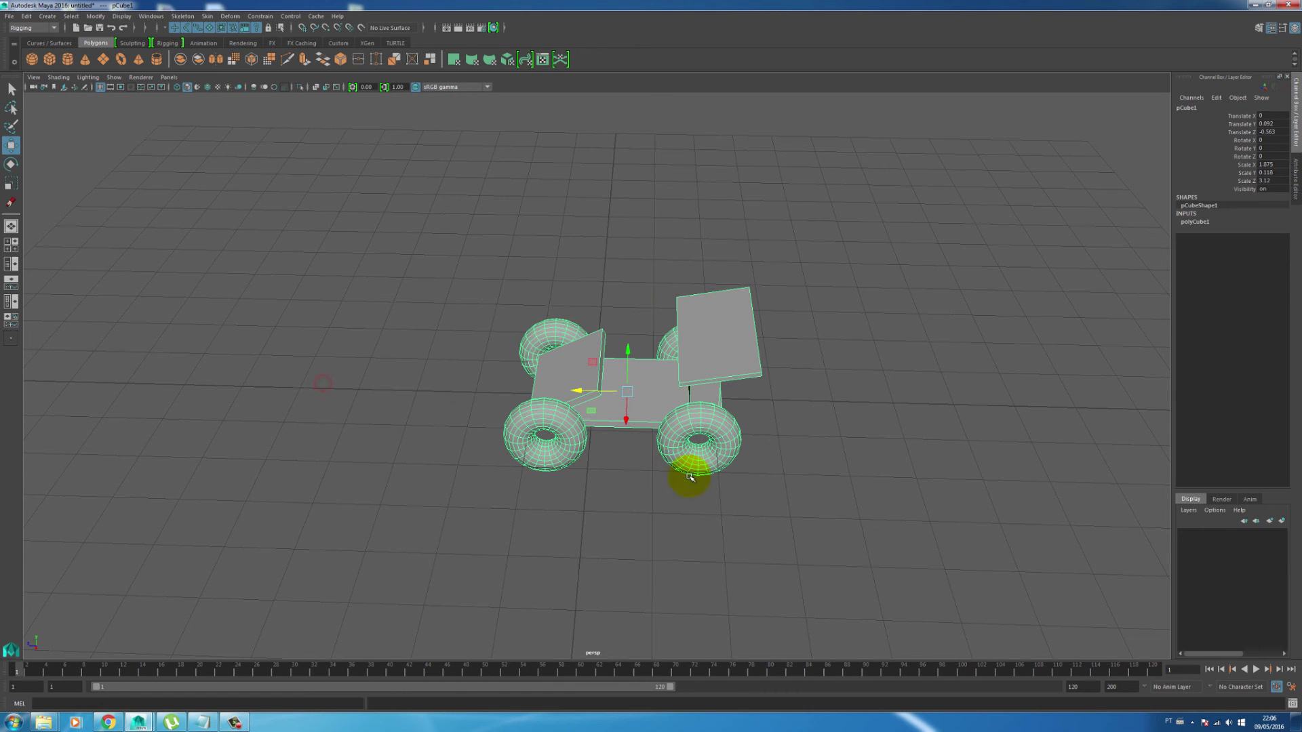
Step: Create a NURBS cube at the origin, inside the car
alt+drag(502, 369, 619, 386)
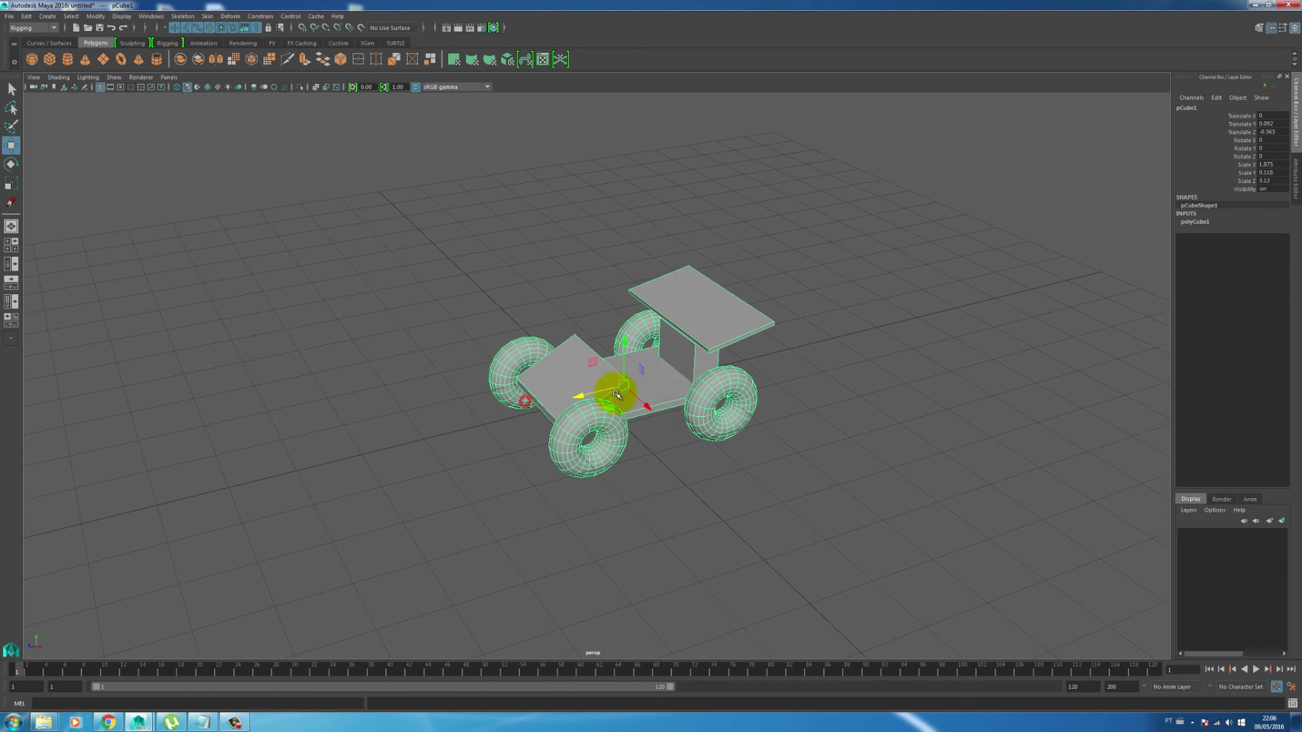
alt+right_drag(624, 373, 766, 388)
alt+middle_drag(765, 387, 596, 386)
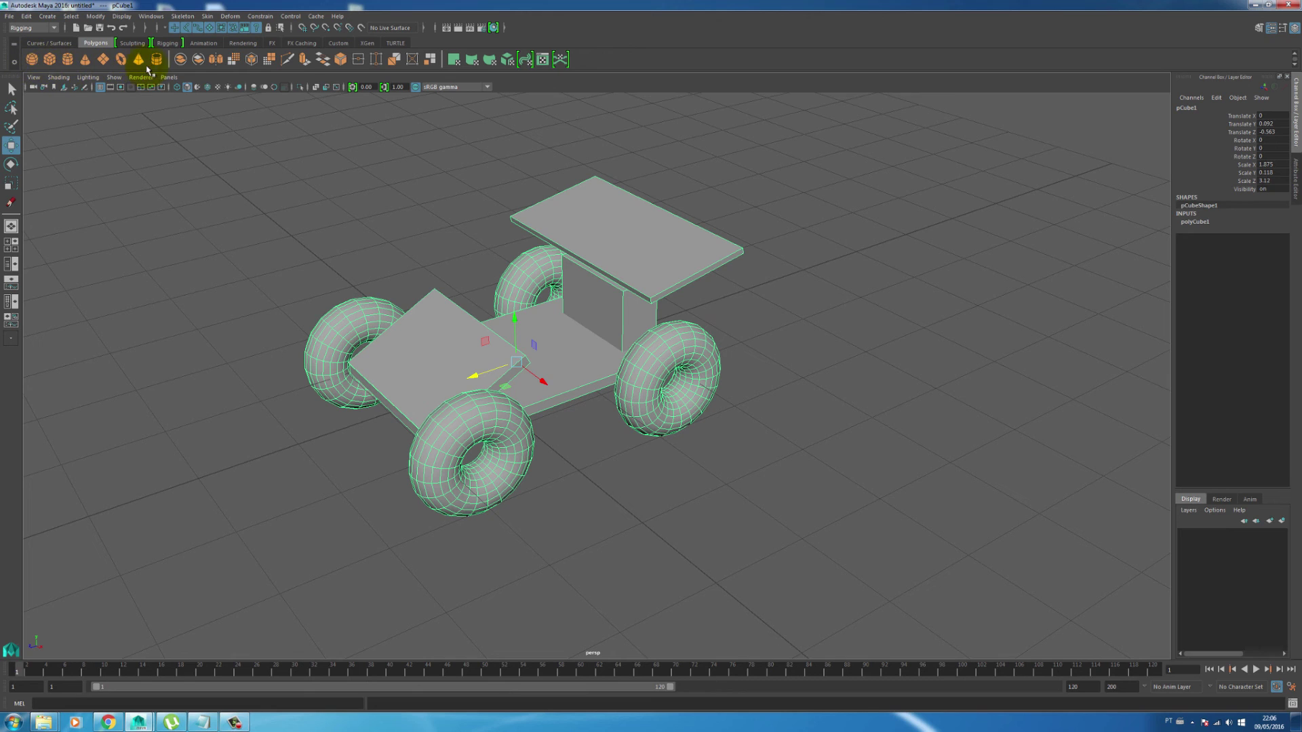
click(49, 16)
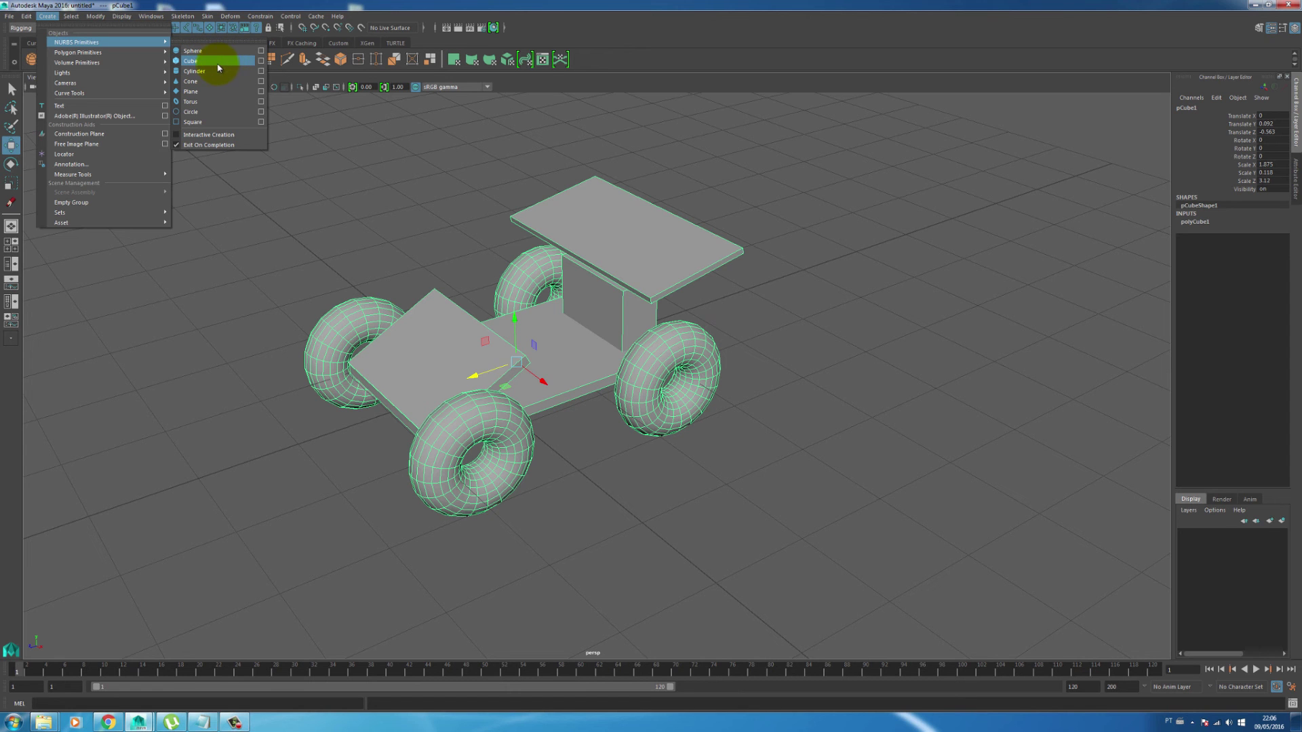
click(213, 62)
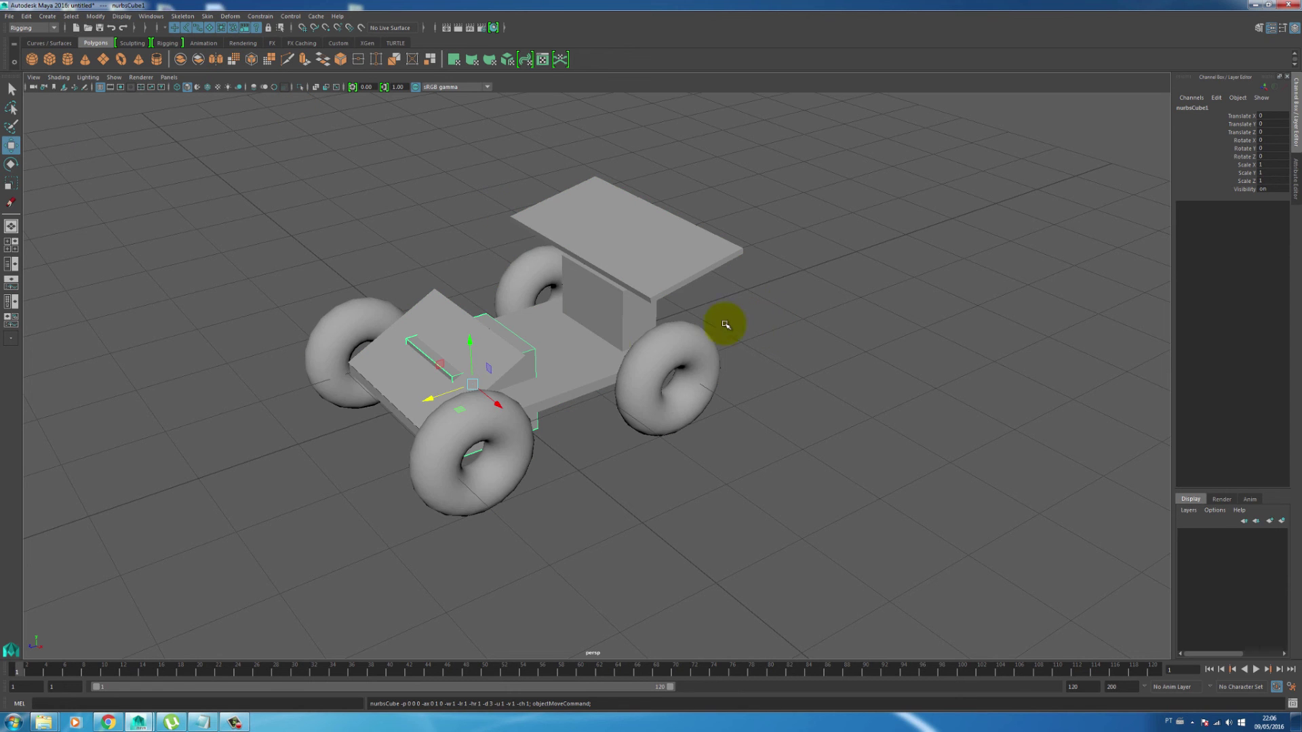
Step: Pull the NURBS cube apart by moving its front face out about 3.39 units in X and its top face up about 2.15 in Y
click(576, 452)
alt+drag(599, 436, 550, 562)
click(527, 412)
alt+drag(538, 386, 527, 317)
click(489, 313)
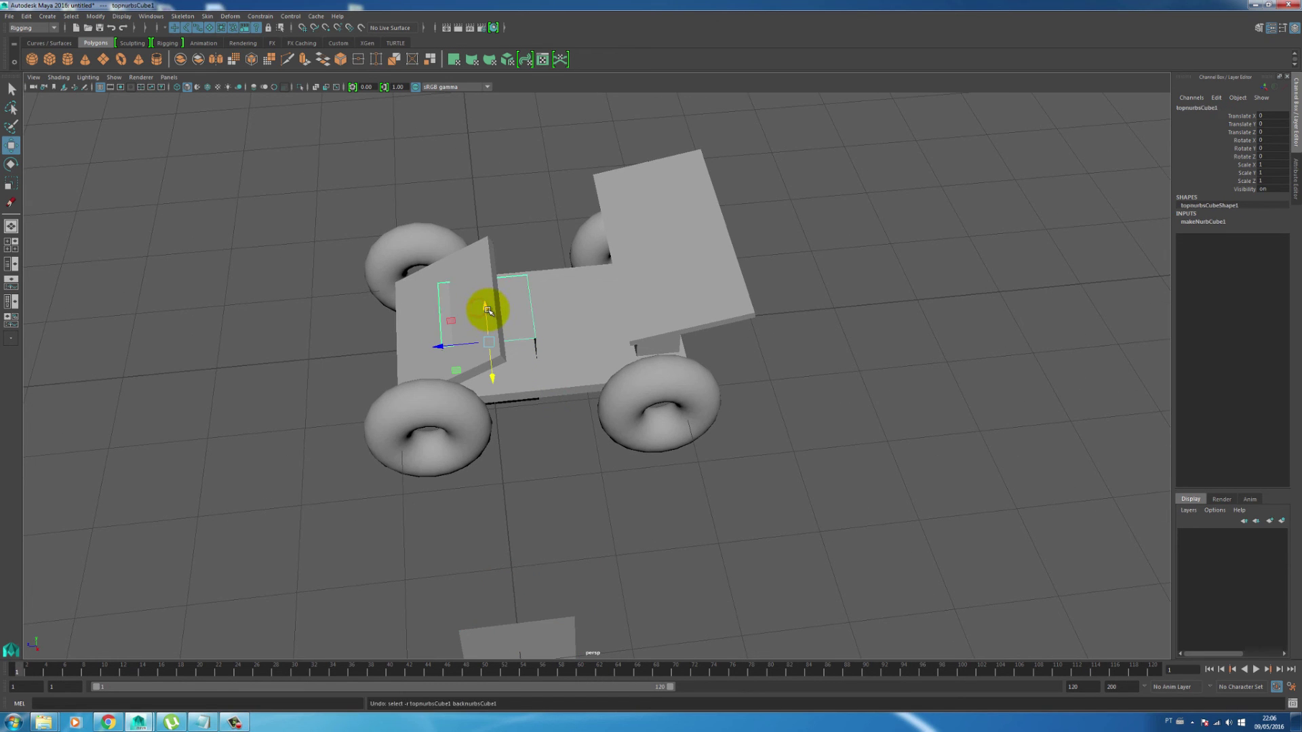
drag(487, 303, 487, 149)
alt+drag(538, 267, 553, 398)
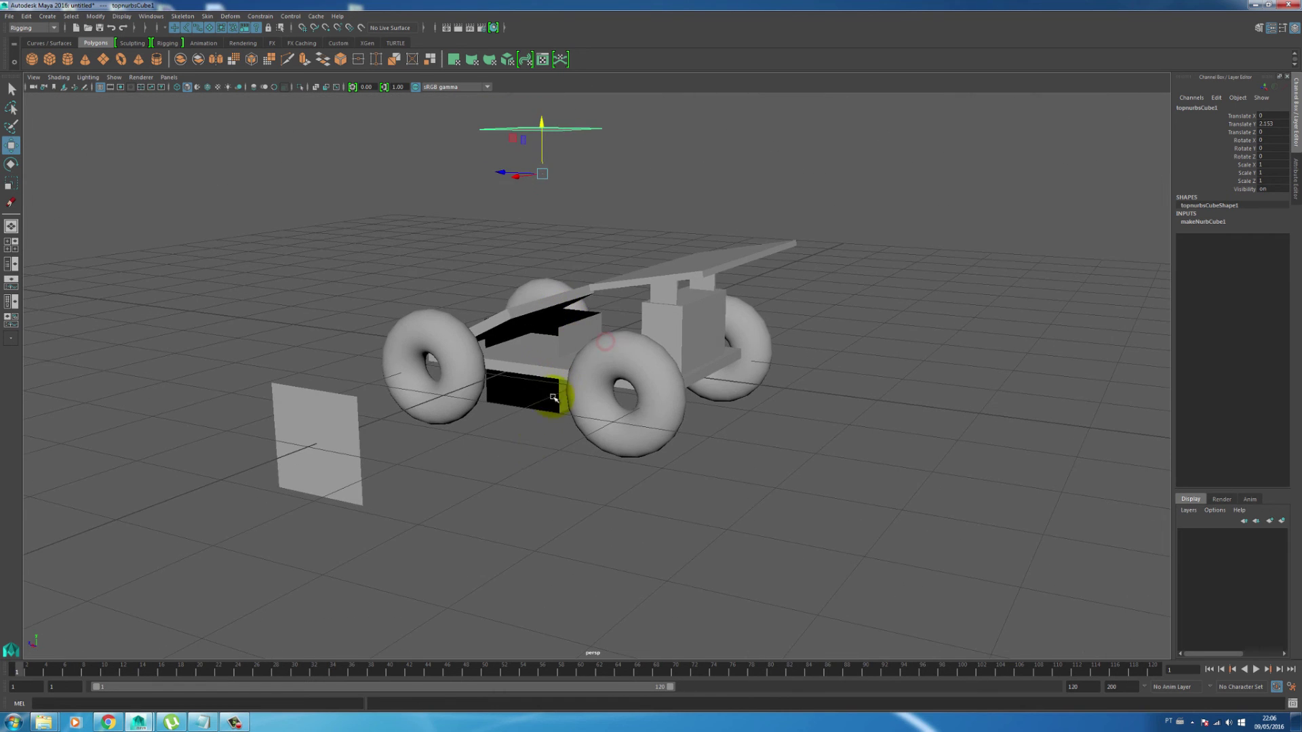
Step: Delete the separated front and top NURBS faces, as well as the remaining NURBS cube faces inside the car
alt+drag(510, 441, 436, 334)
click(557, 409)
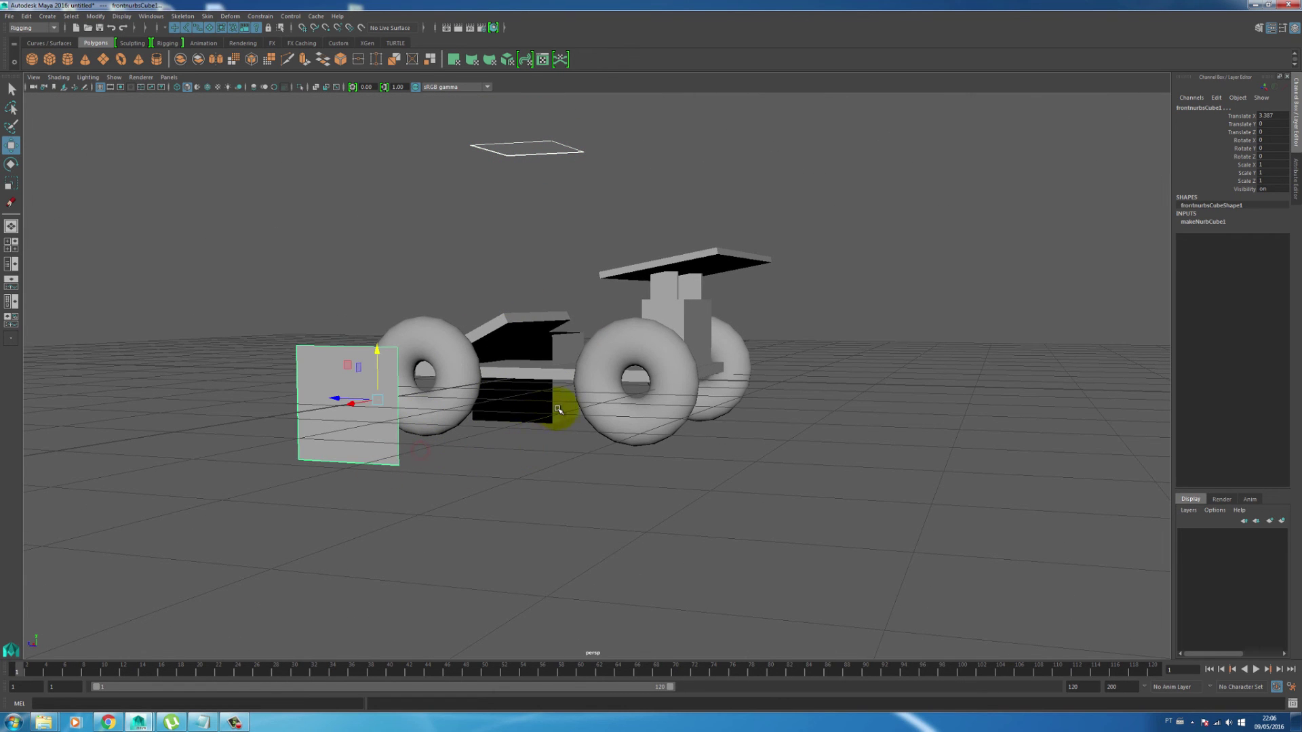
key(Delete)
drag(513, 403, 545, 455)
key(Delete)
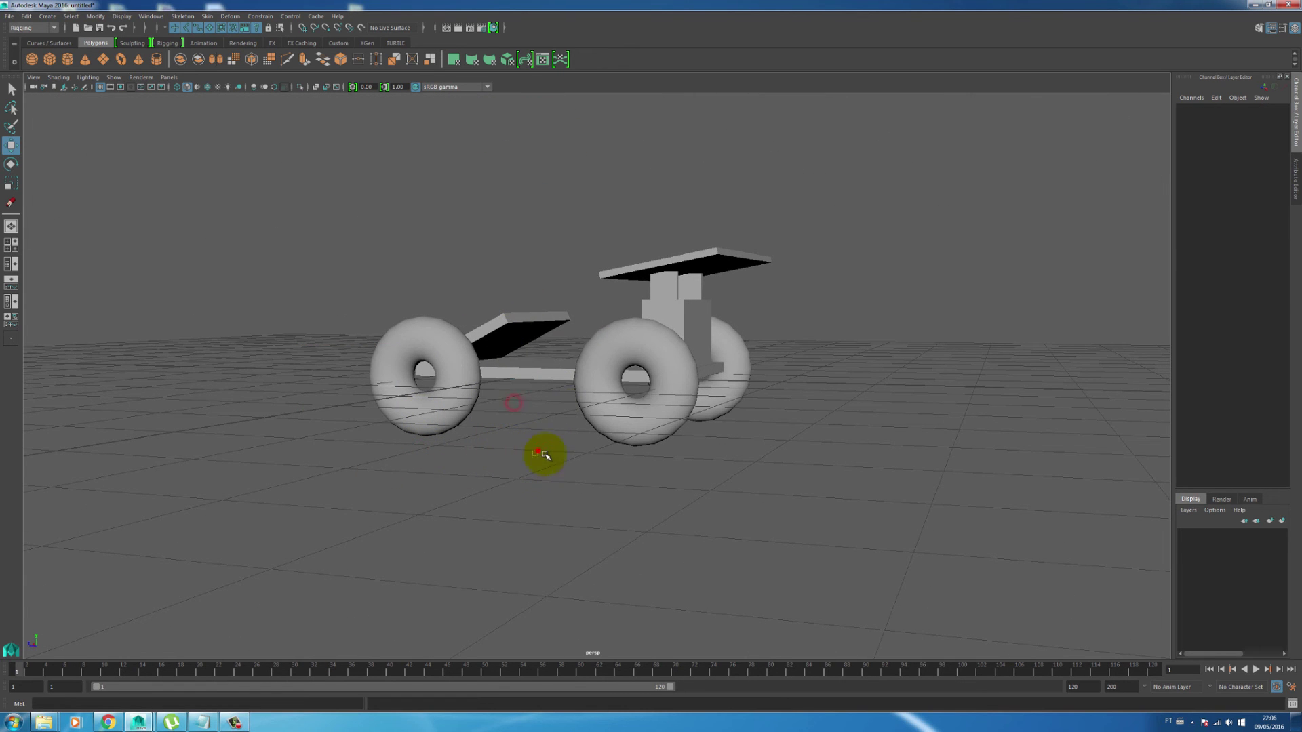
Step: Duplicate the remaining front wheel and move the copy across to the opposite front corner of the car
alt+drag(550, 360, 550, 363)
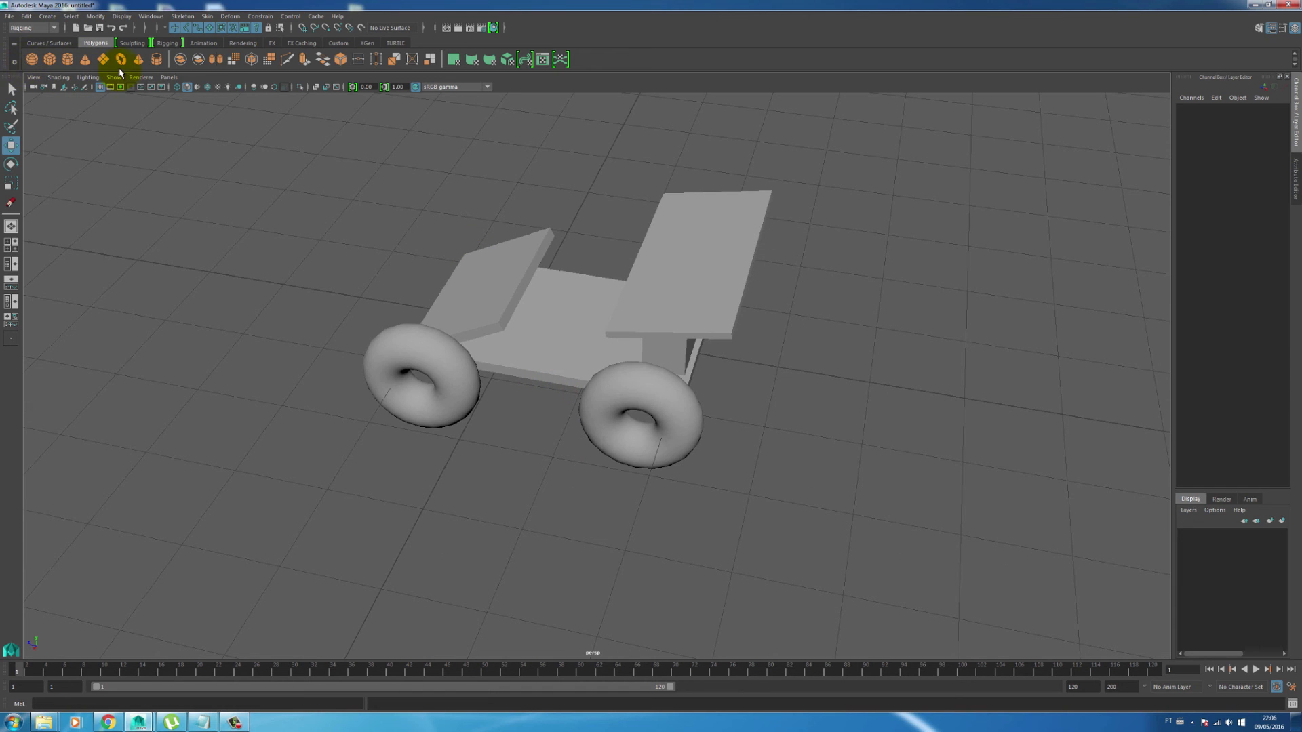
mouse_move(190, 200)
alt+mouse_down()
mouse_move(457, 271)
mouse_move(546, 354)
mouse_move(572, 354)
mouse_move(602, 429)
alt+mouse_up()
click(592, 473)
key(ctrl+d)
drag(600, 505, 444, 463)
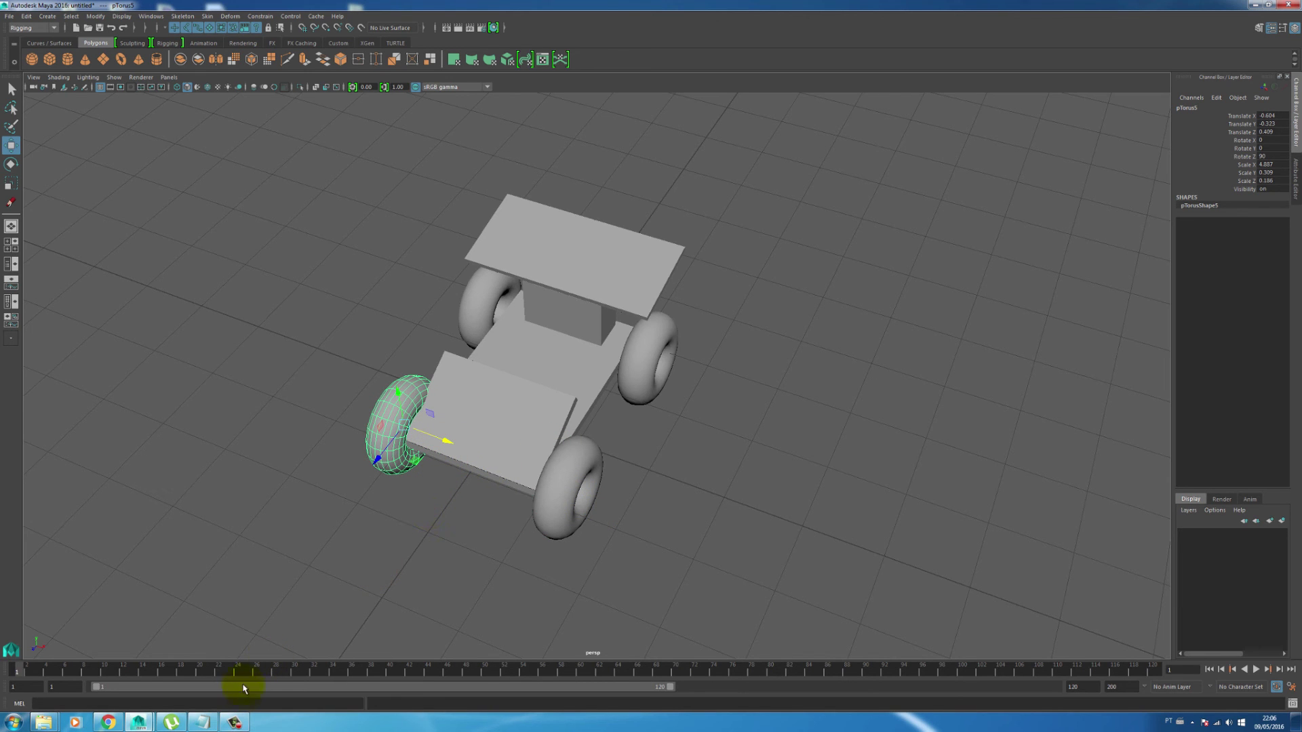
click(234, 721)
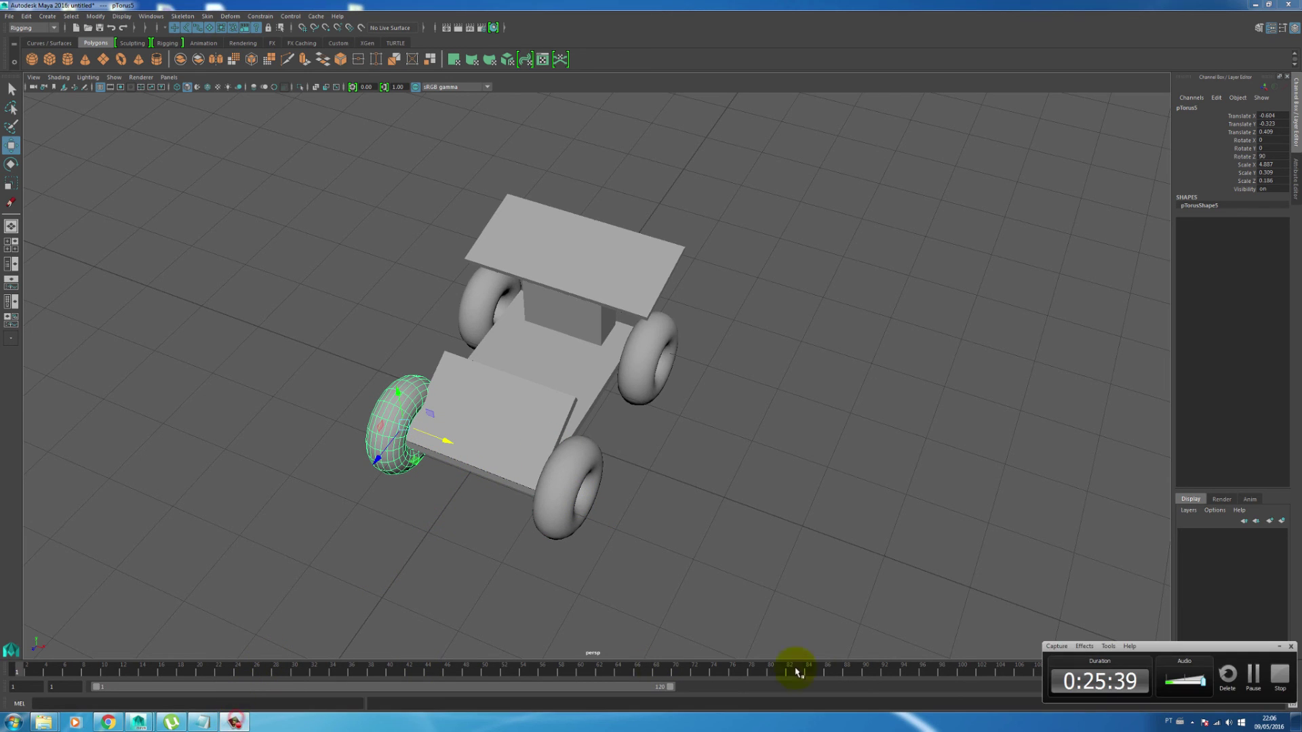
click(1279, 678)
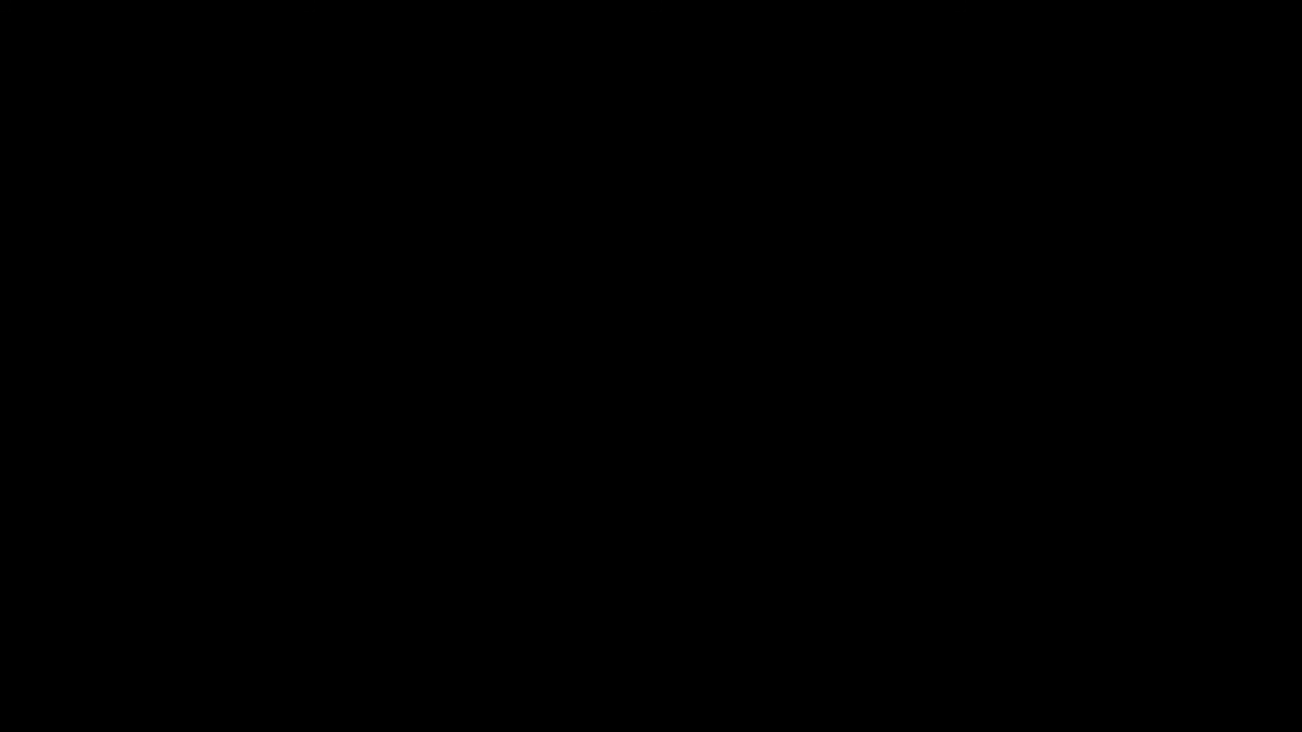